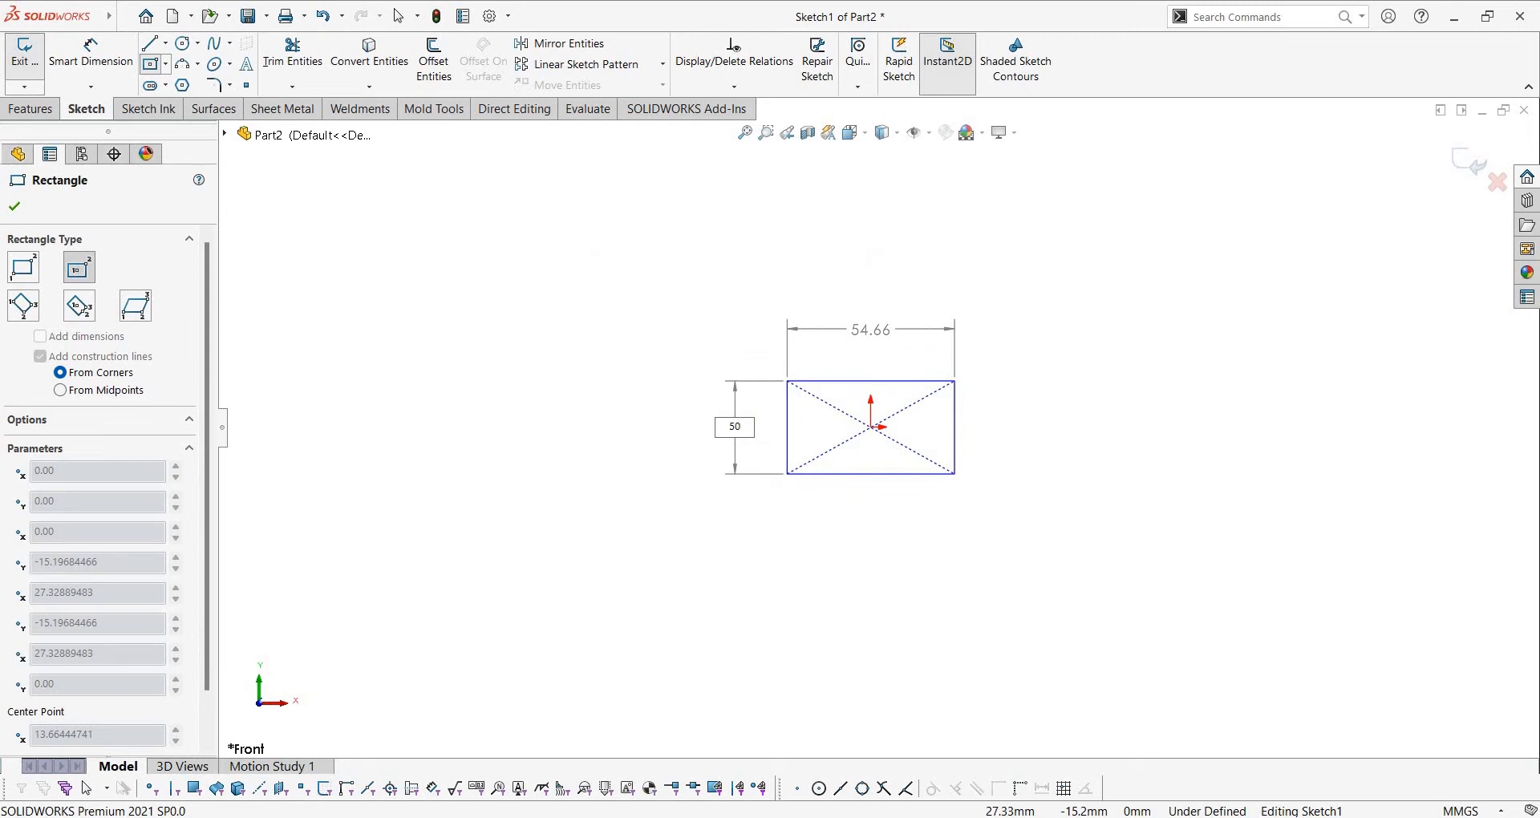
Complete the origin-centred rectangle with a height of 50 mm and a width of 28 mm
key("Tab")
type("2")
key("Return")
key("Escape")
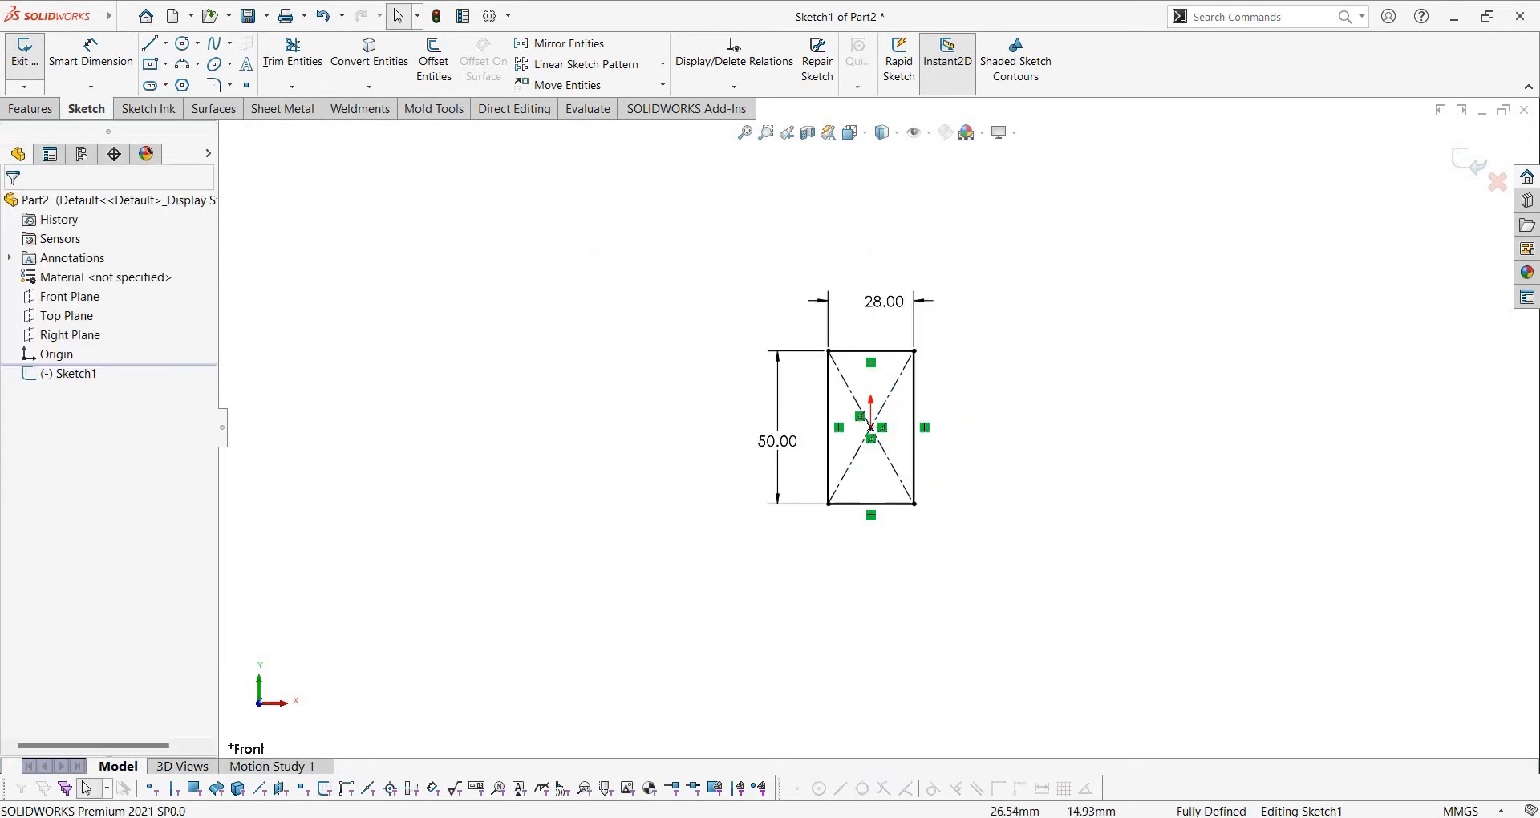
Check the EX 25.PNG drawing in Photos and set the rectangle's height to 28 mm in the SOLIDWORKS sketch
key("alt+Tab")
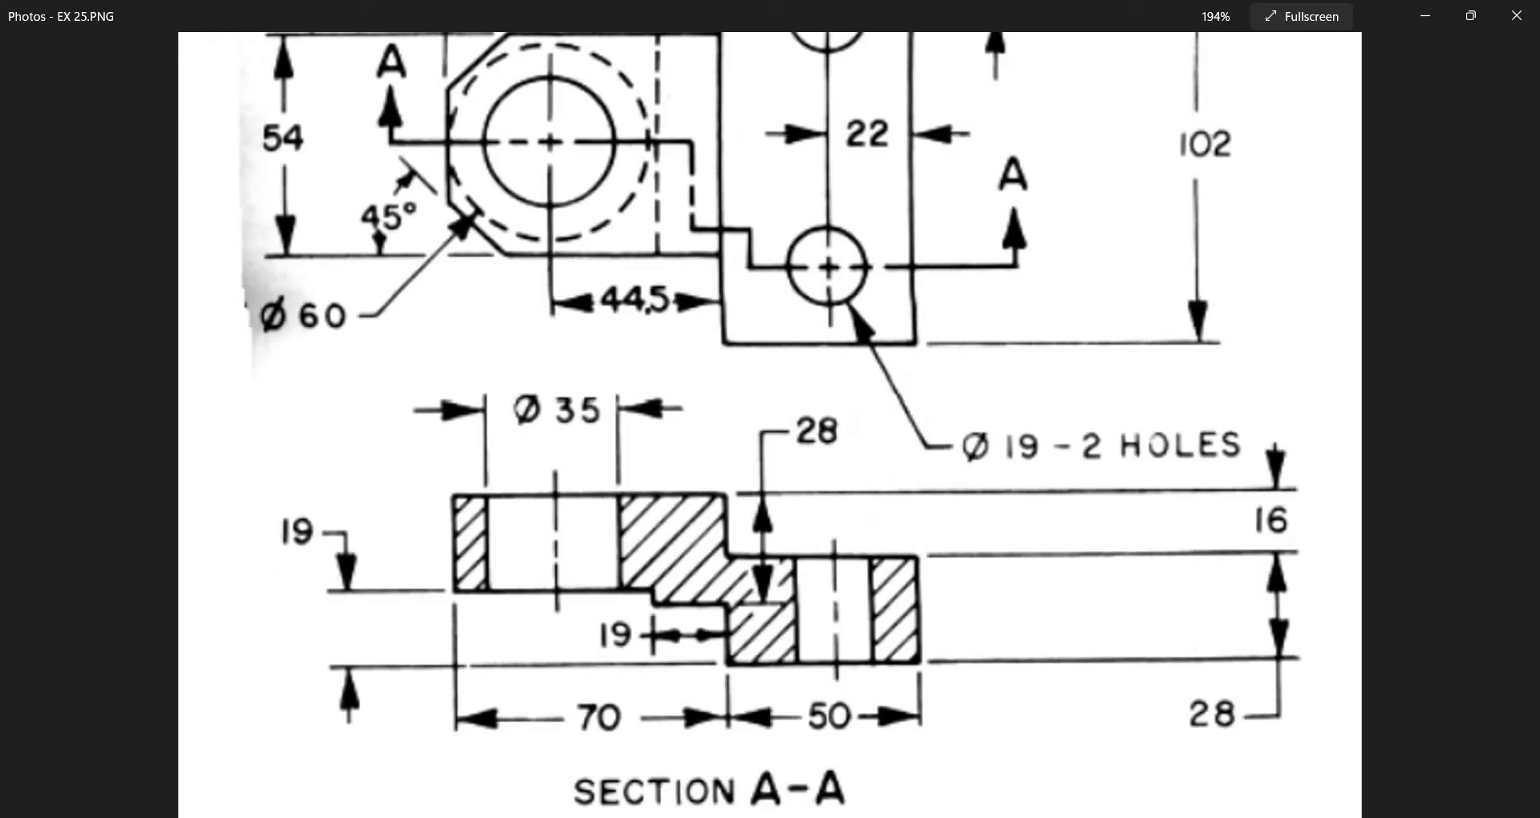
key("alt+Tab")
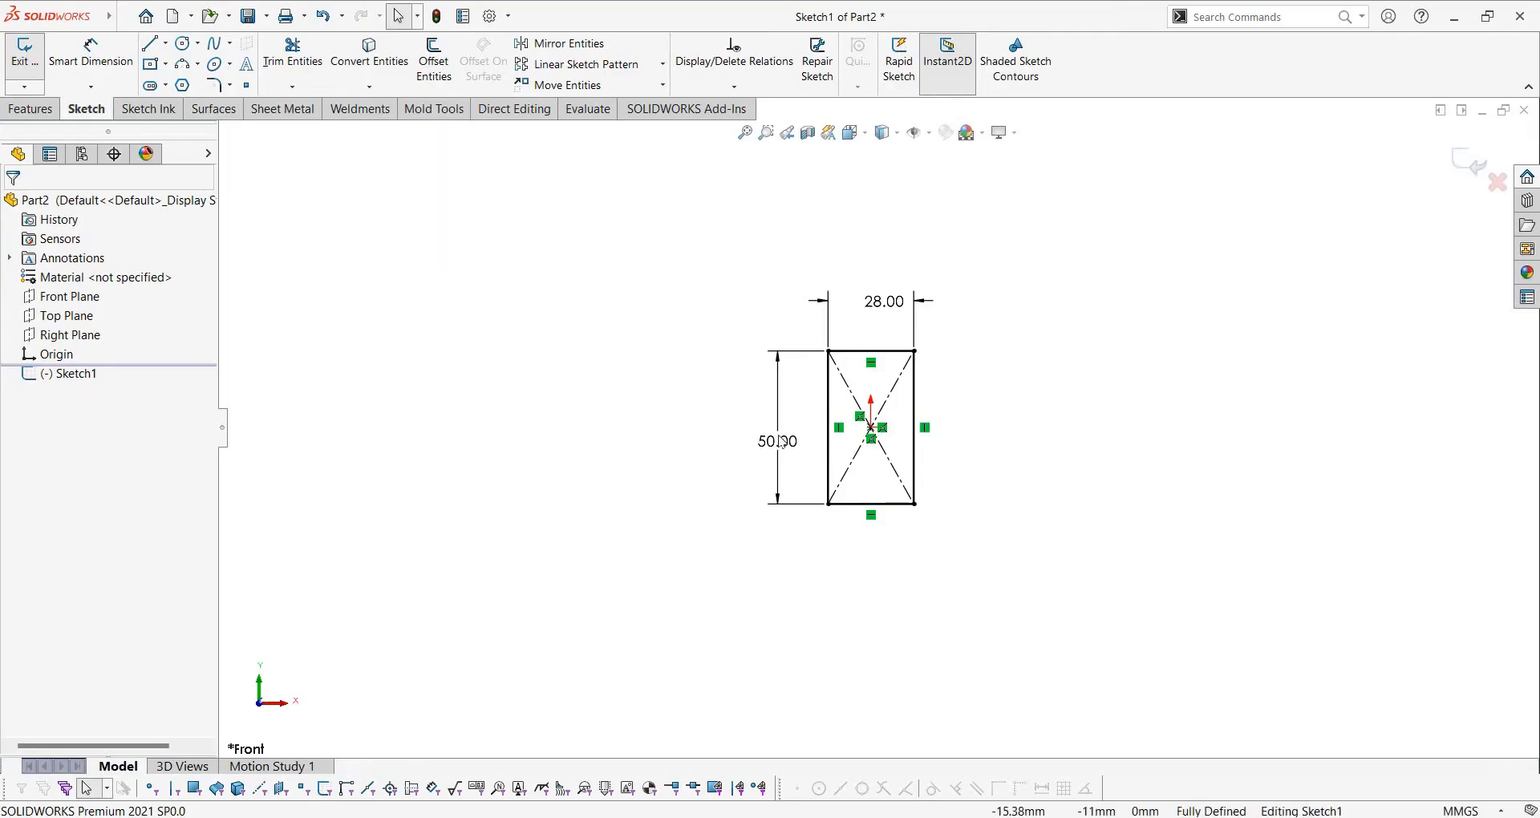
double_click(778, 441)
type("28")
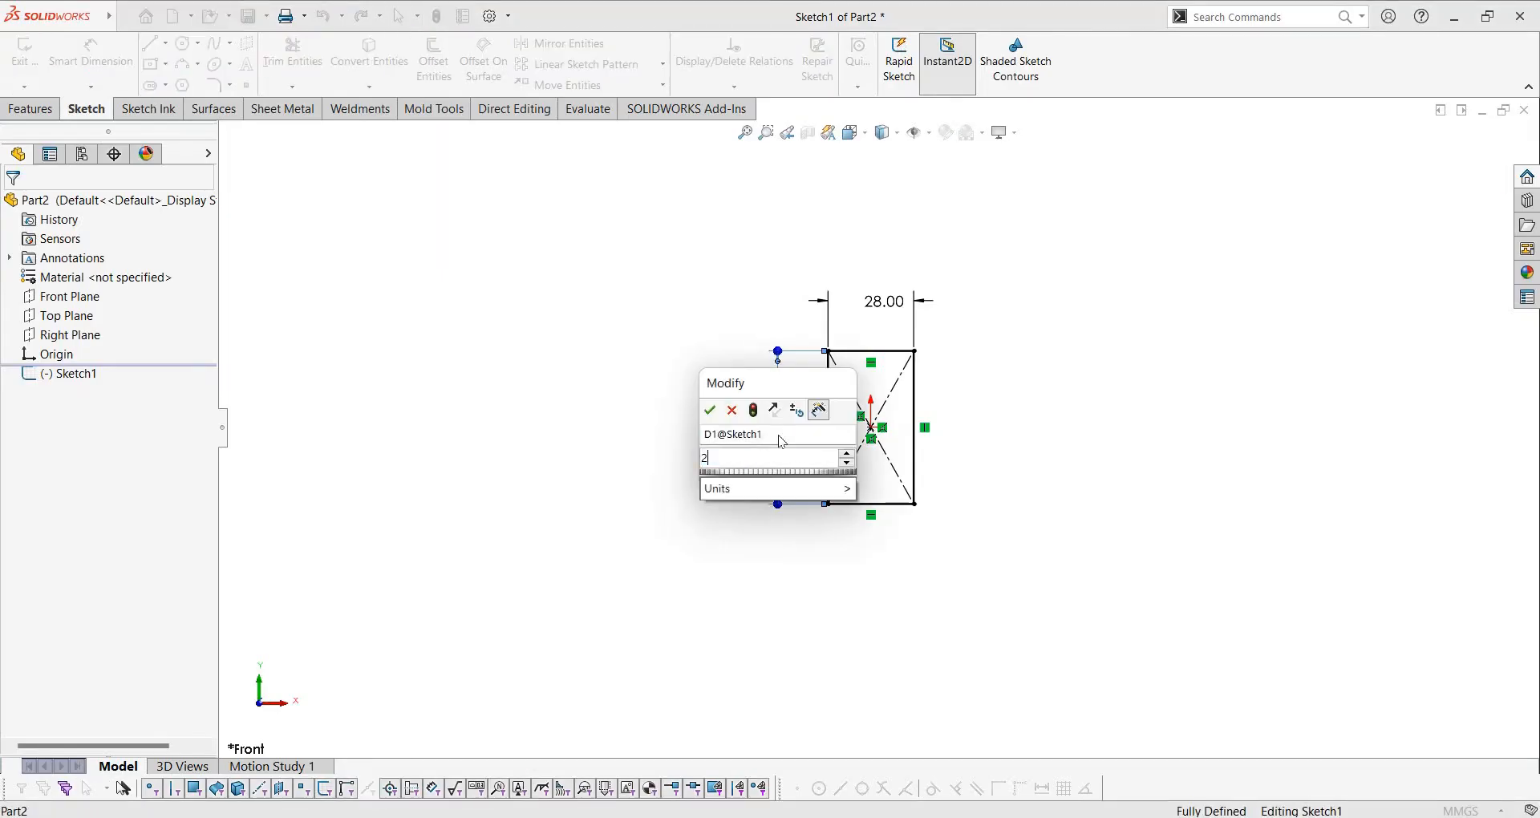
key("Return")
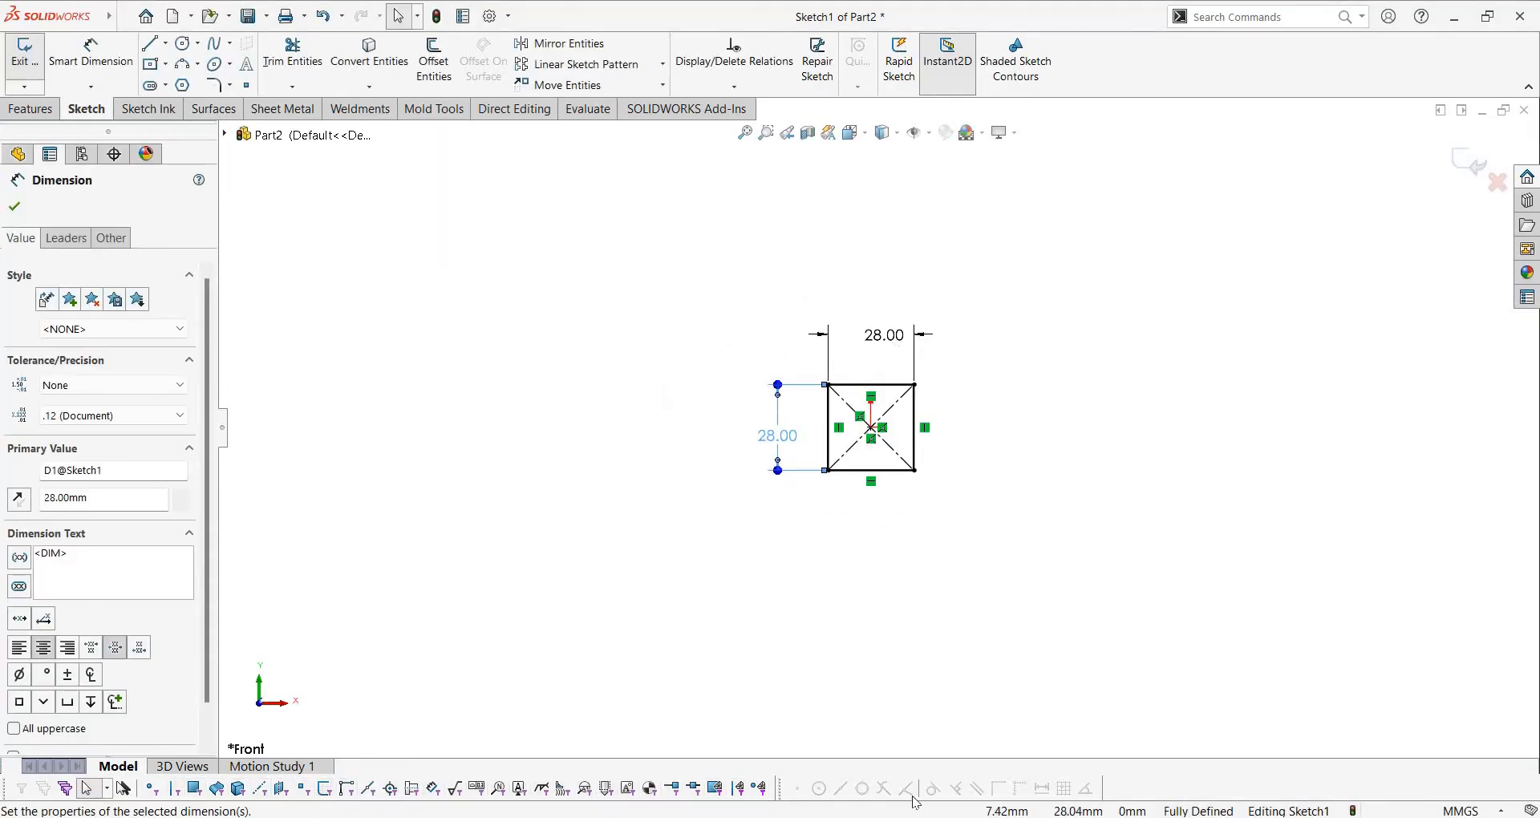
Check the EX 25.PNG drawing again and set the rectangle's width to 50 mm in the SOLIDWORKS sketch
key("alt+Tab")
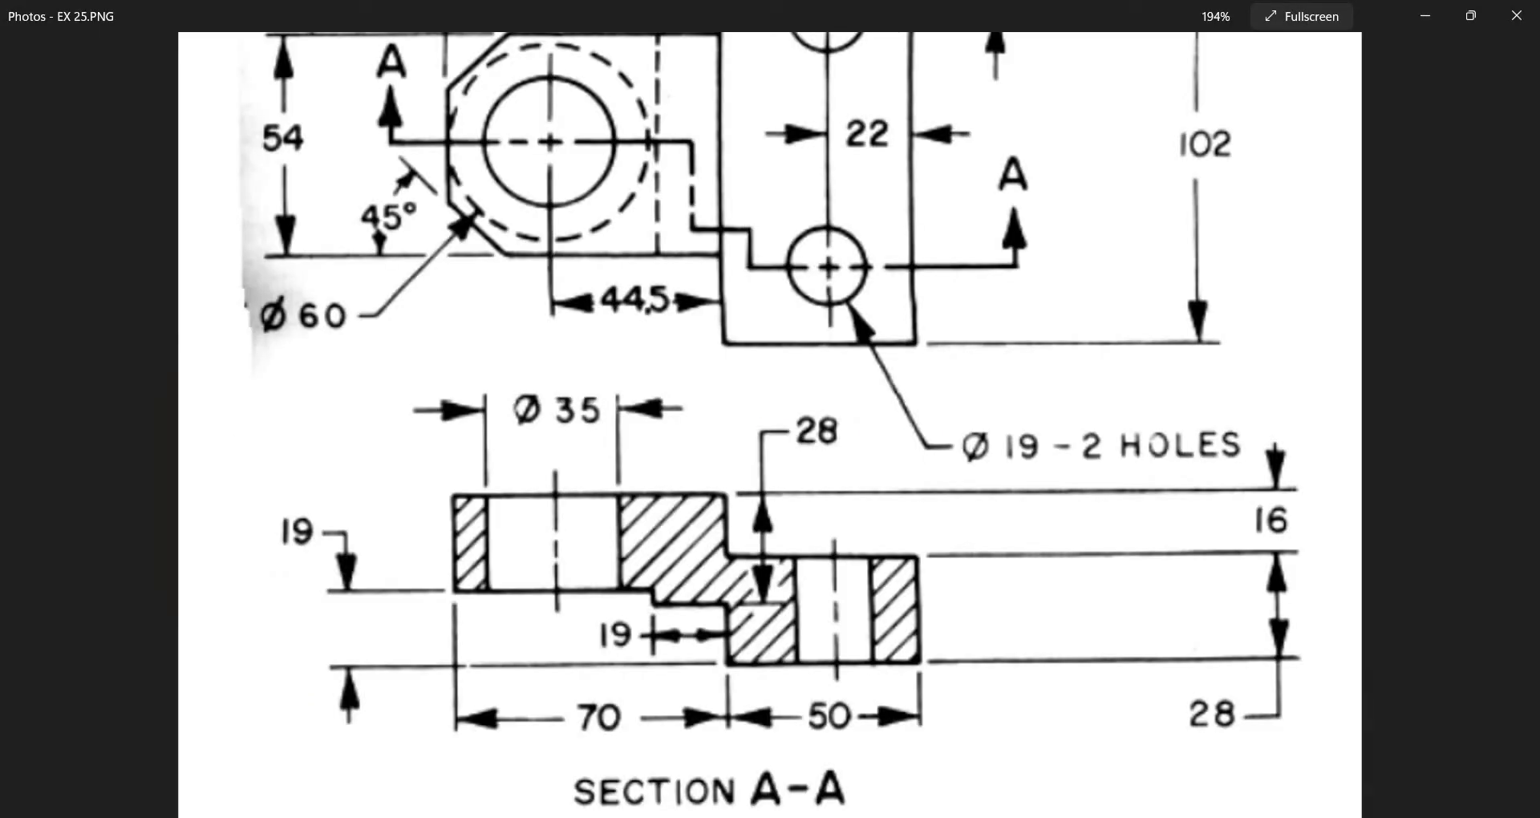
key("alt+Tab")
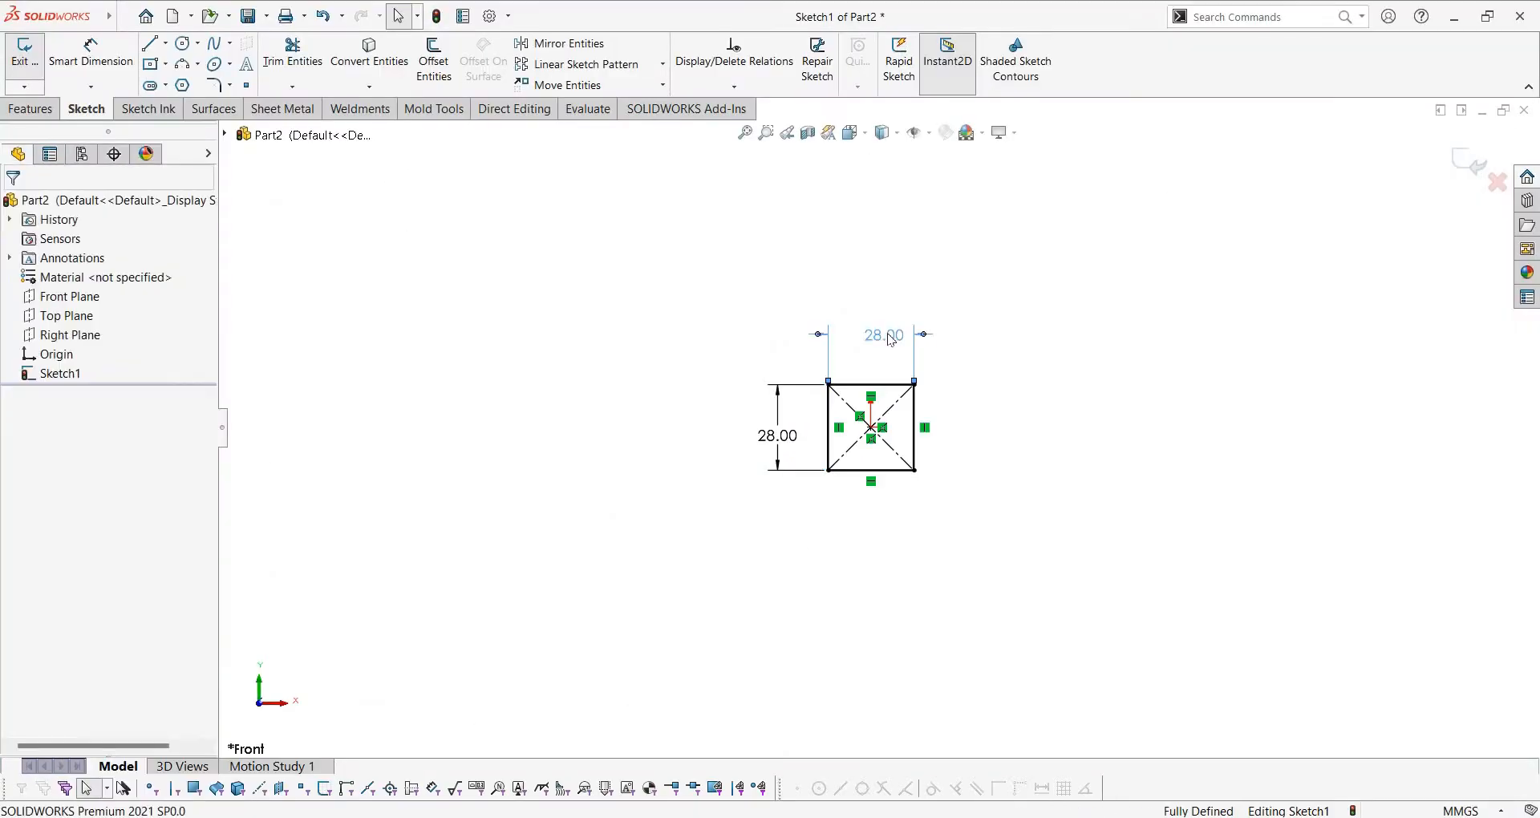
double_click(887, 333)
type("50")
key("Return")
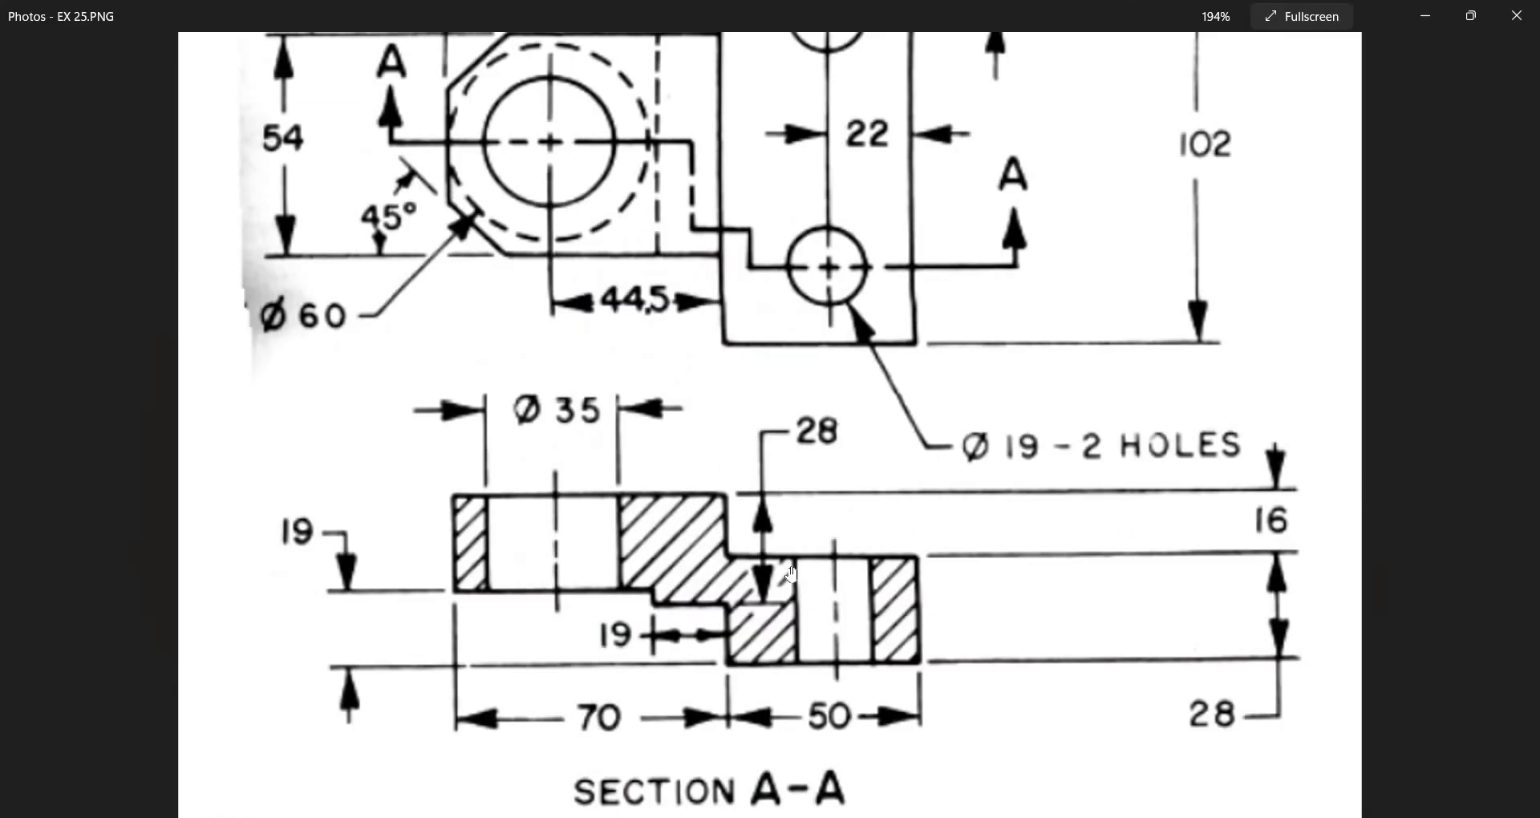
Examine section A-A of the EX 25.PNG drawing in Photos for the stepped profile's heights and lengths
scroll(793, 574, "up", 4)
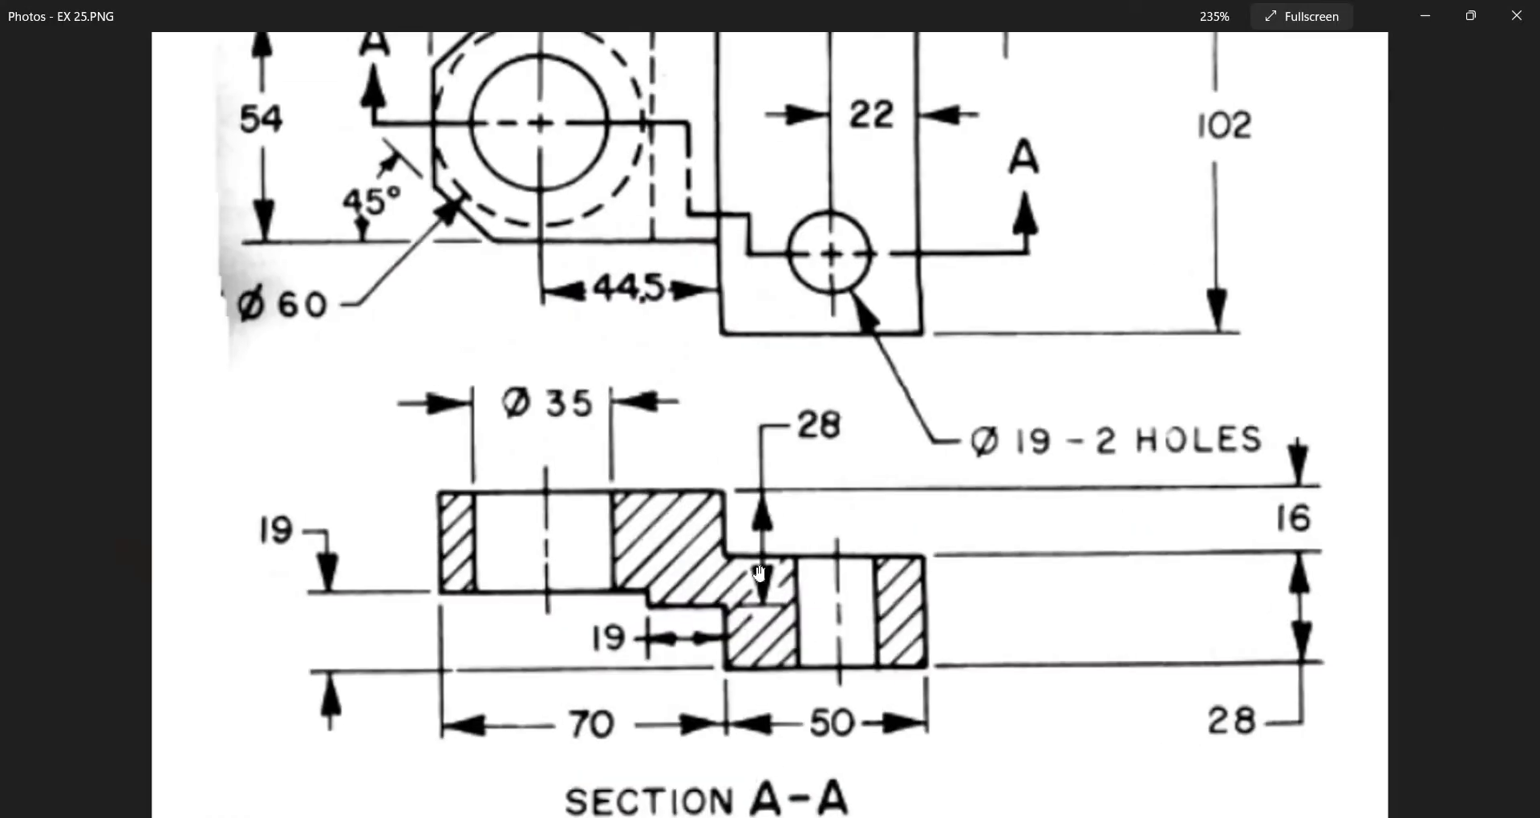
scroll(632, 756, "down", 2)
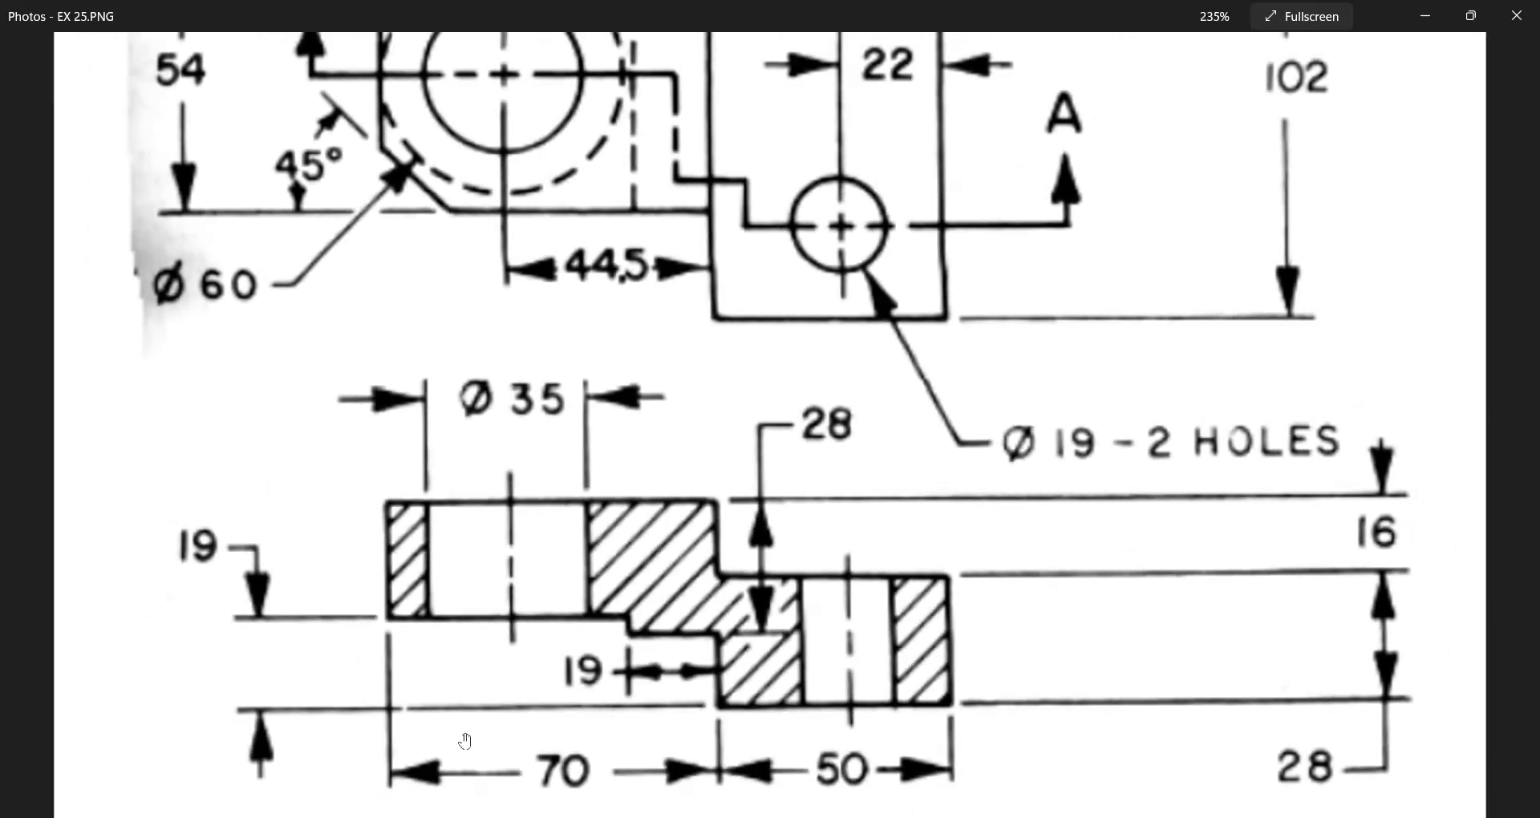
scroll(494, 742, "down", 1)
scroll(722, 660, "up", 3)
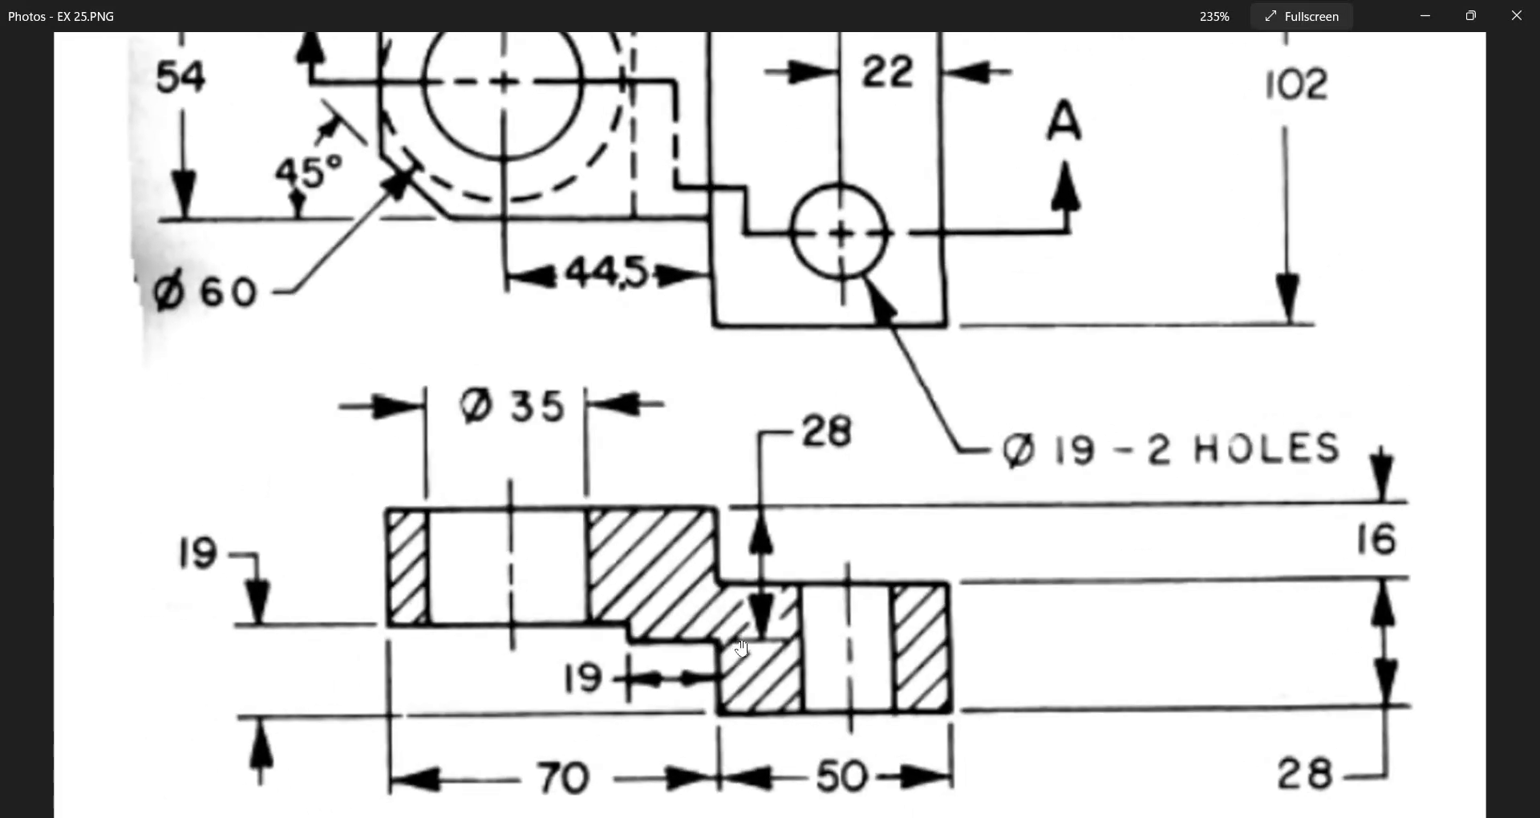
scroll(759, 713, "down", 1)
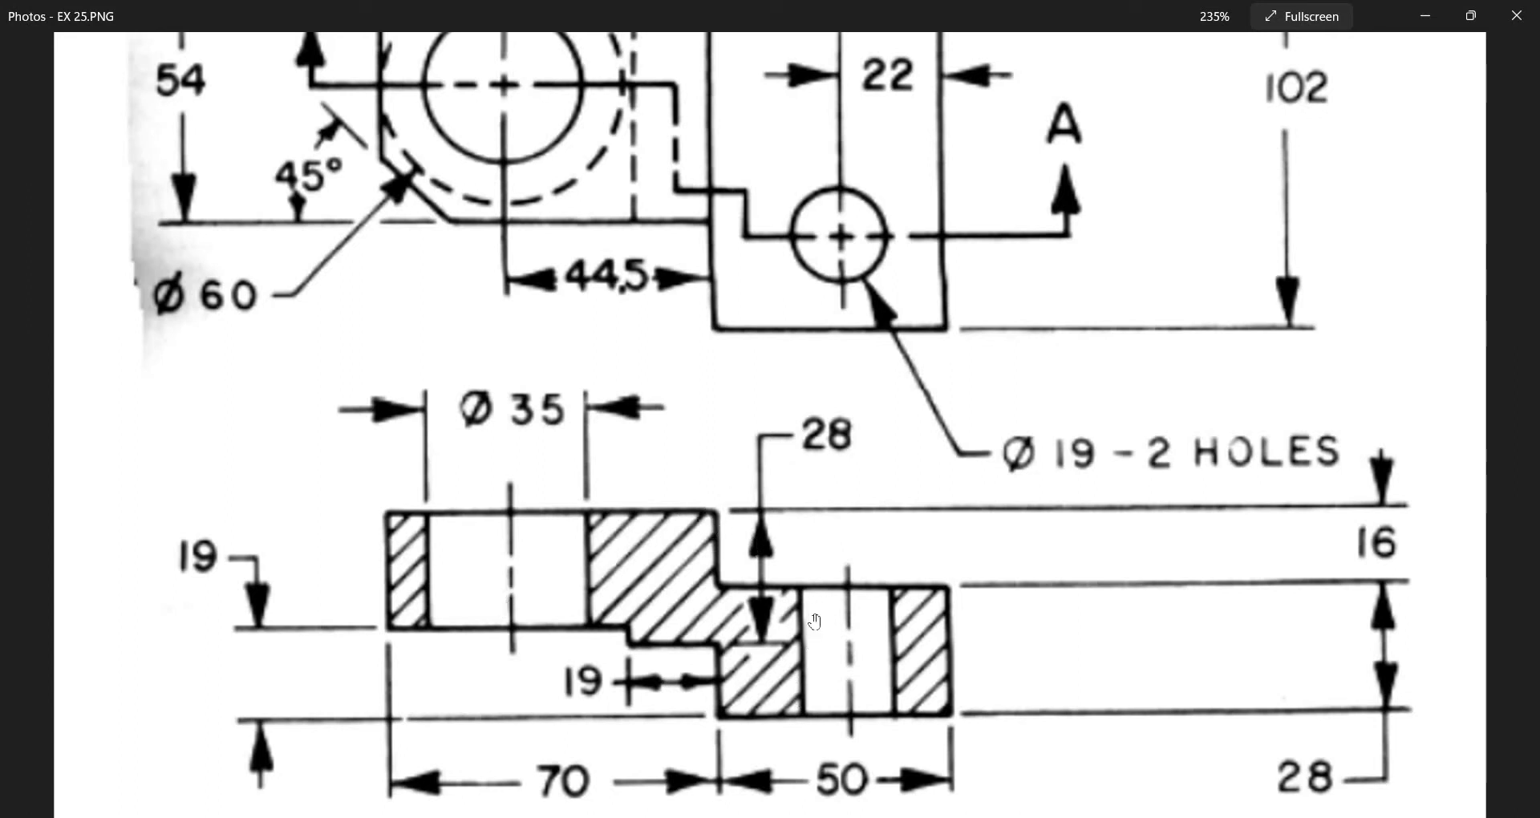
scroll(816, 622, "down", 1)
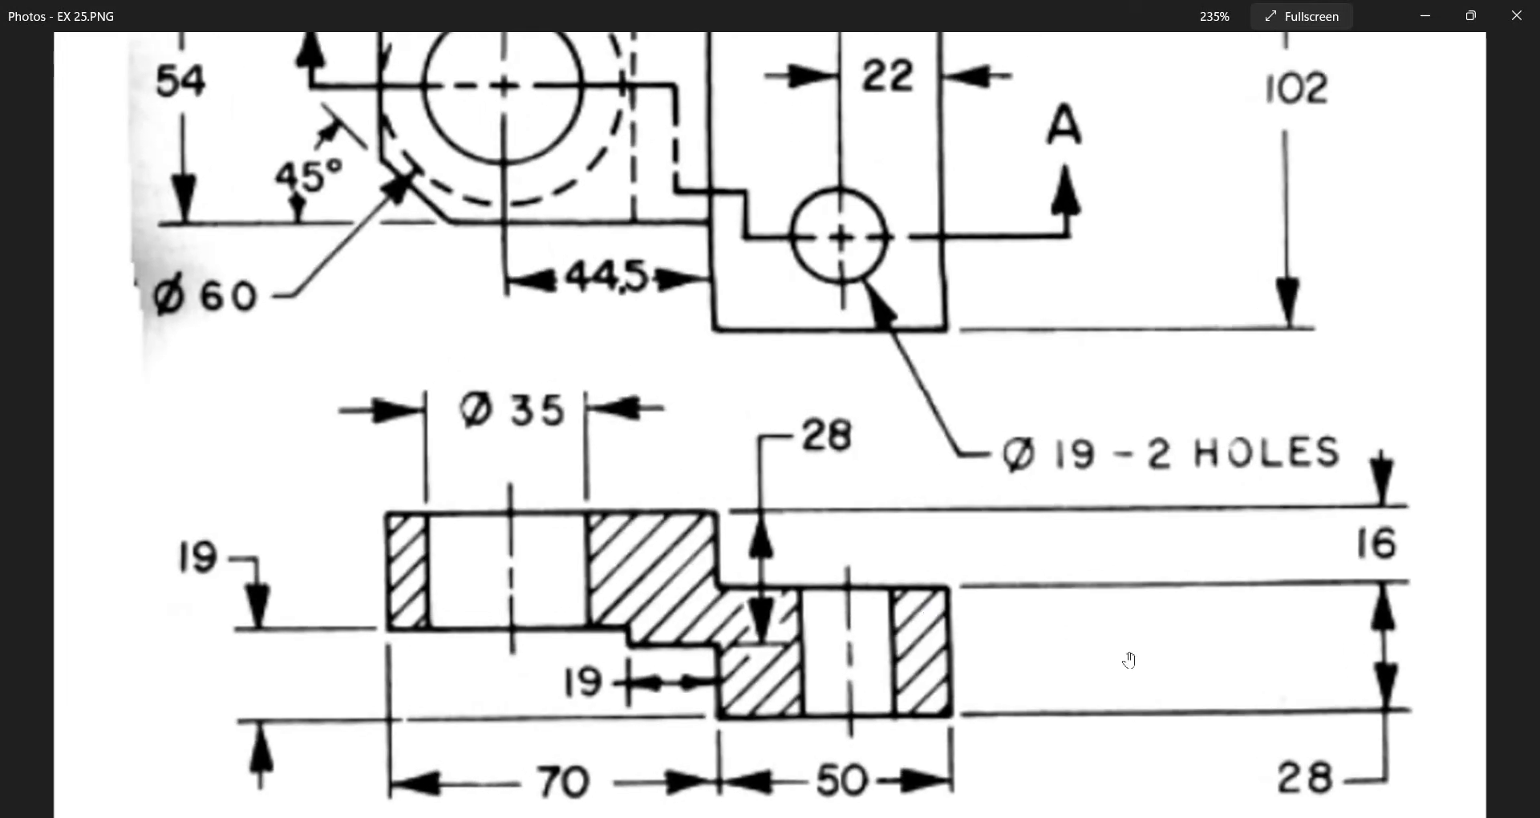
scroll(1013, 648, "down", 1)
scroll(955, 725, "up", 1)
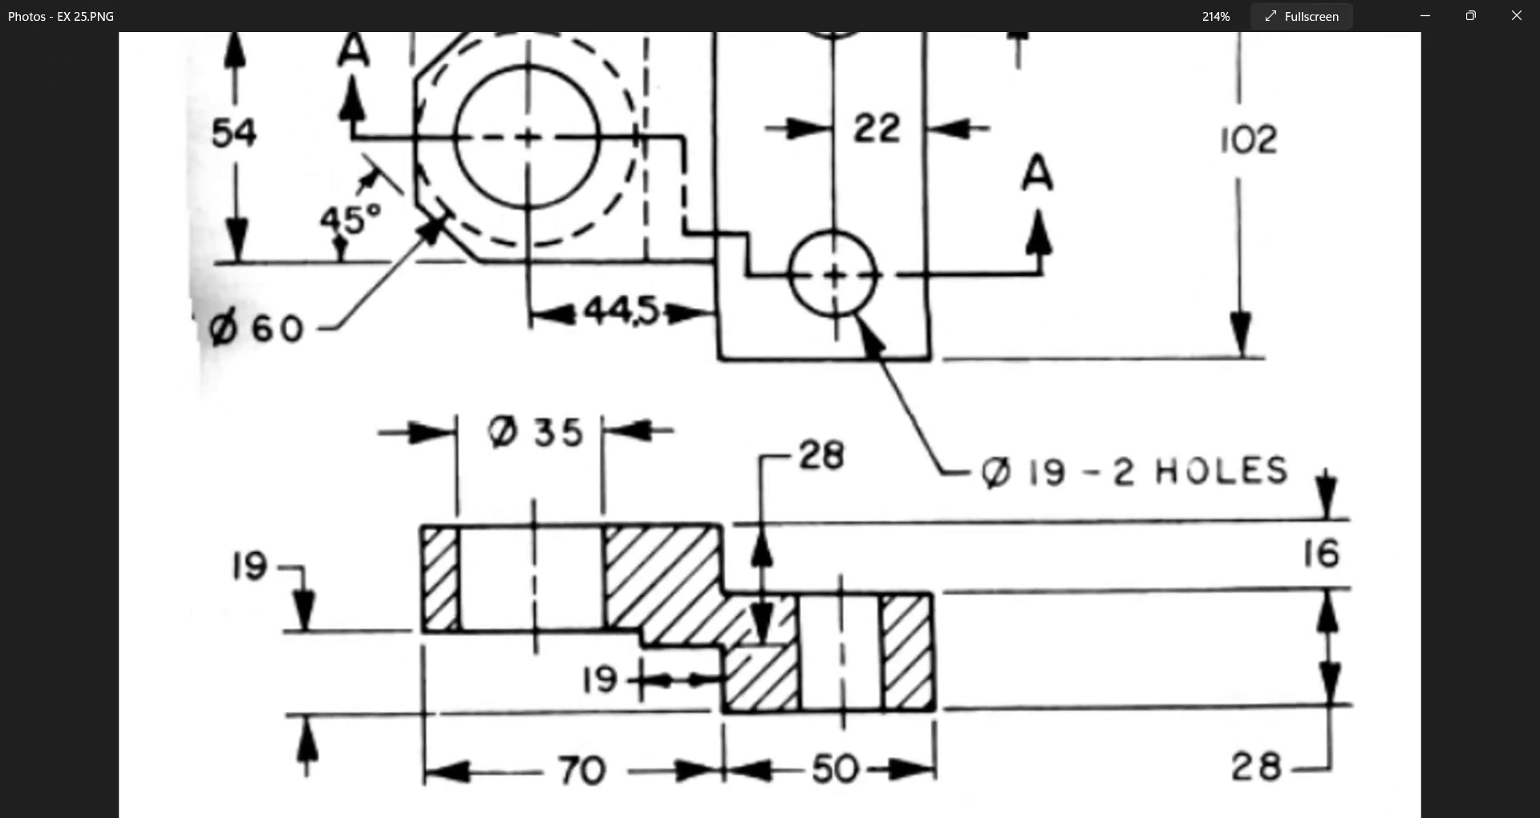
Switch back to SOLIDWORKS and sketch a horizontal line about 53 mm long, above and to the left of the rectangle
key("alt+Tab")
scroll(860, 403, "down", 3)
scroll(778, 343, "up", 2)
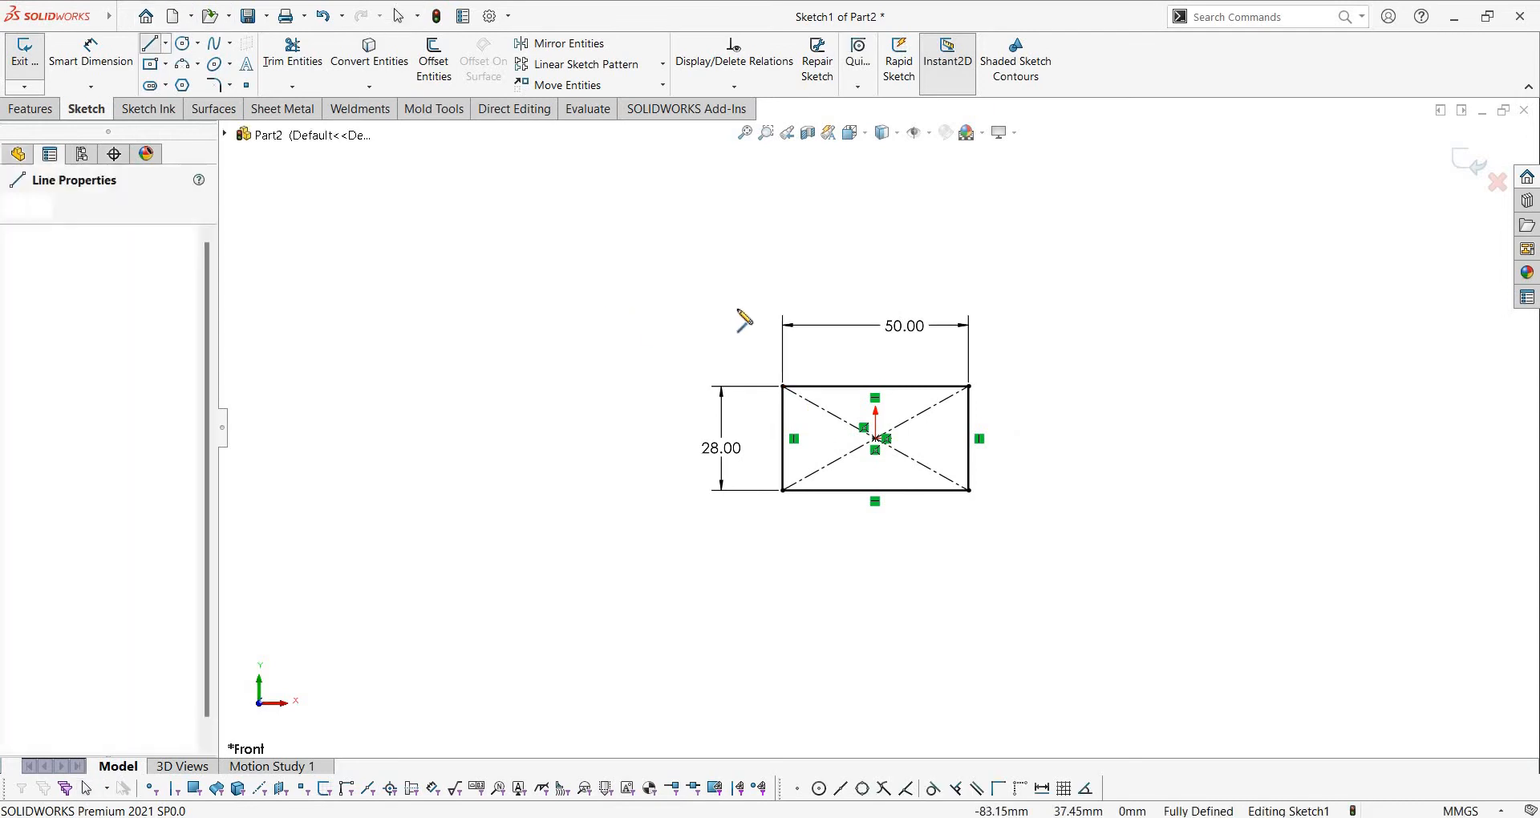
left_click(561, 298)
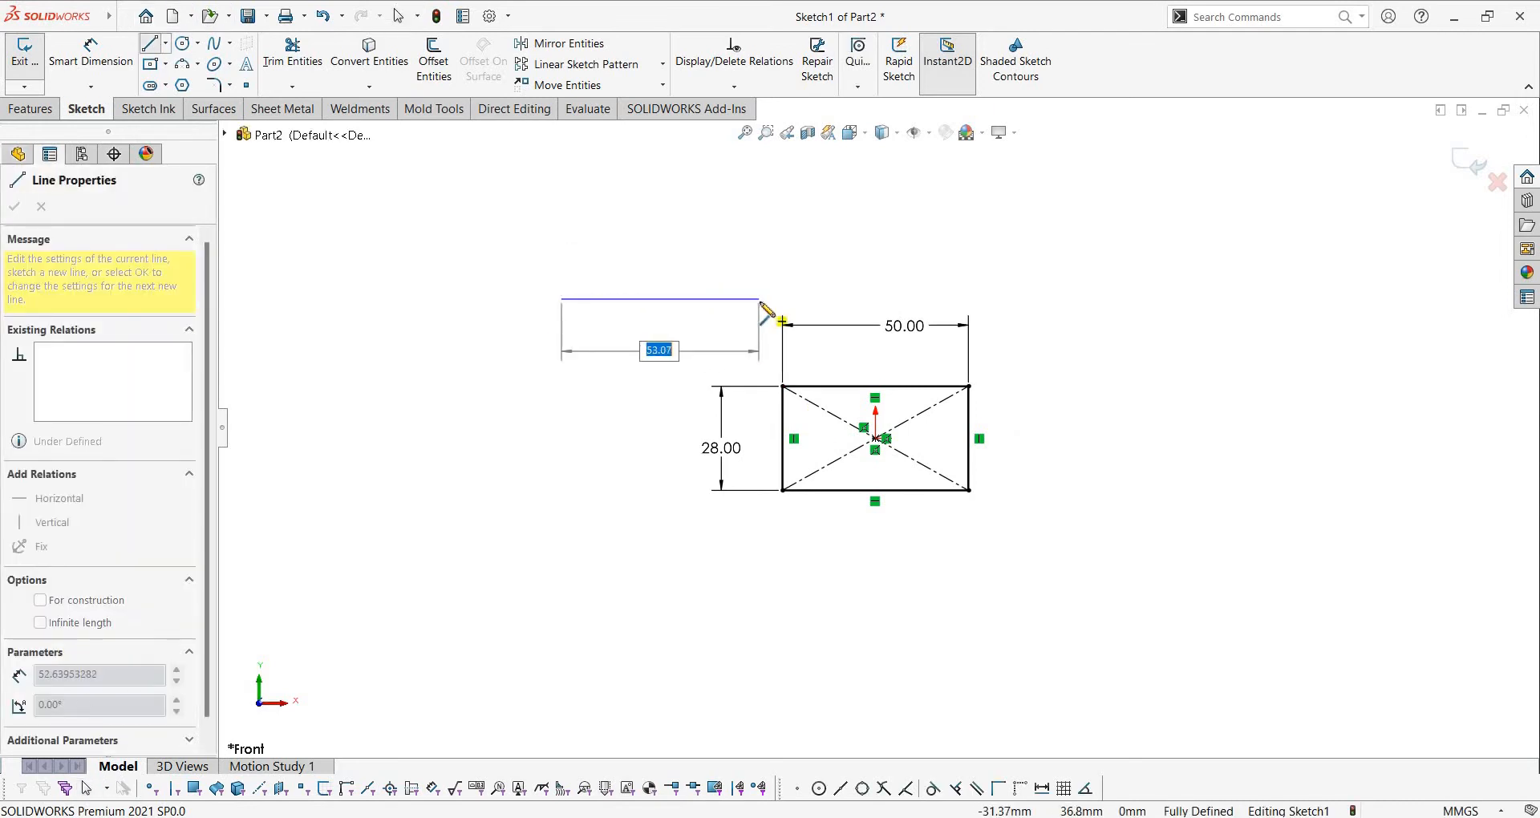
double_click(761, 298)
key("Escape")
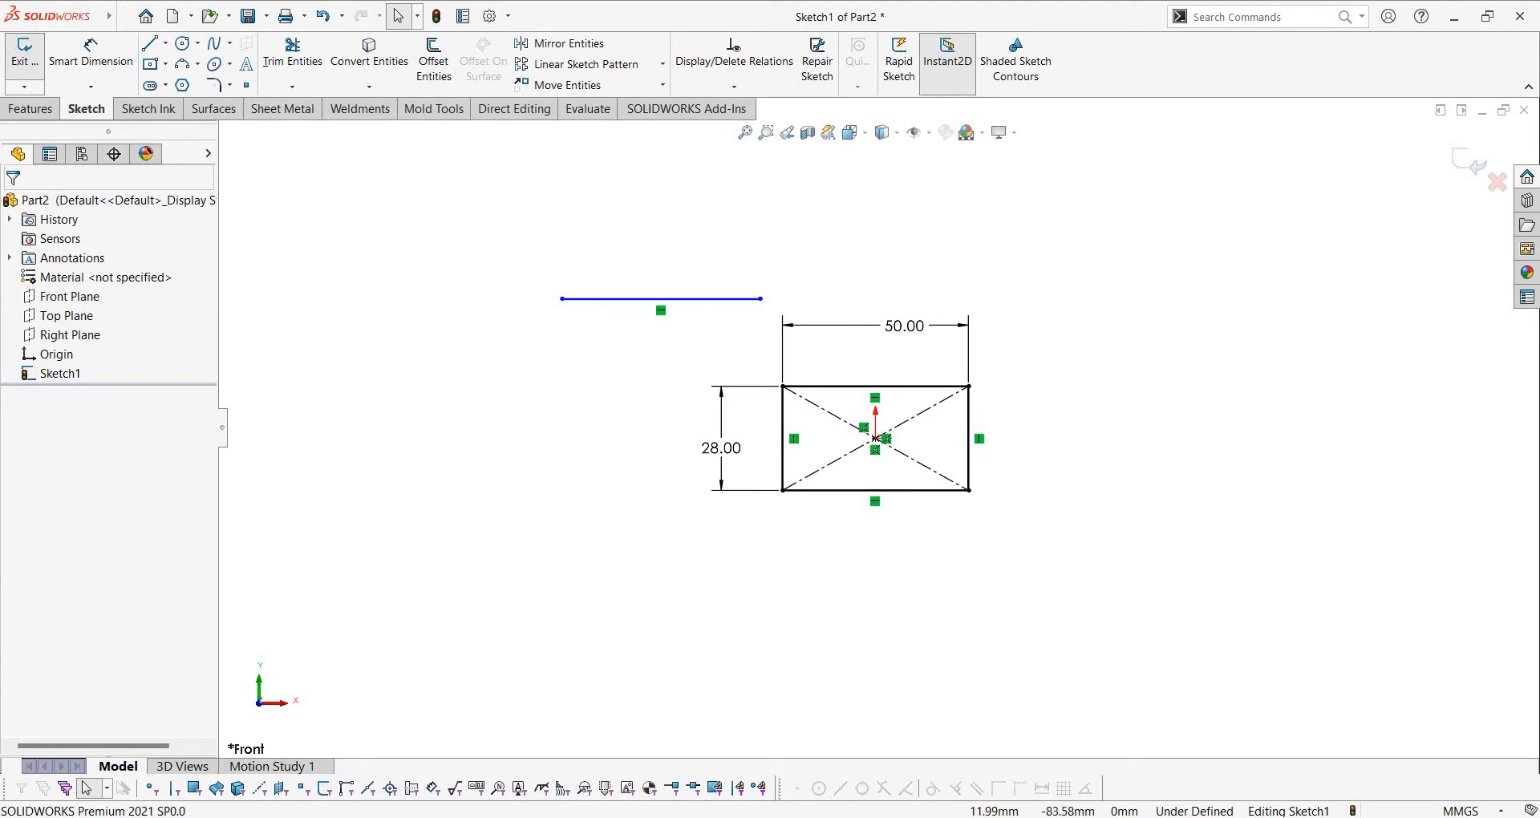
Check the drawing and dimension the horizontal line 16 mm above the rectangle's upper edge
key("alt+Tab")
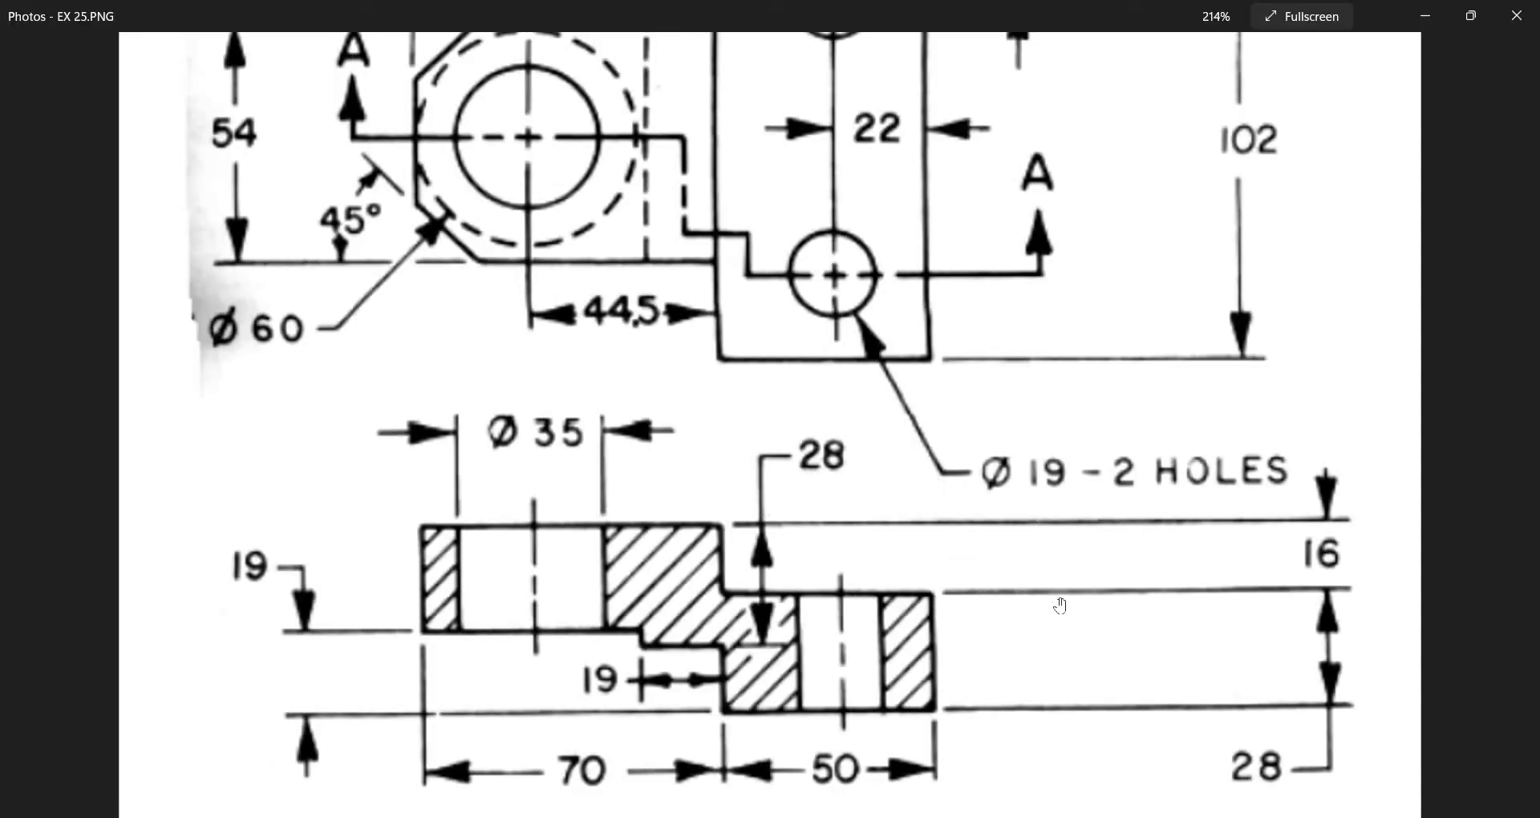
key("alt+Tab")
key("d")
left_click(703, 300)
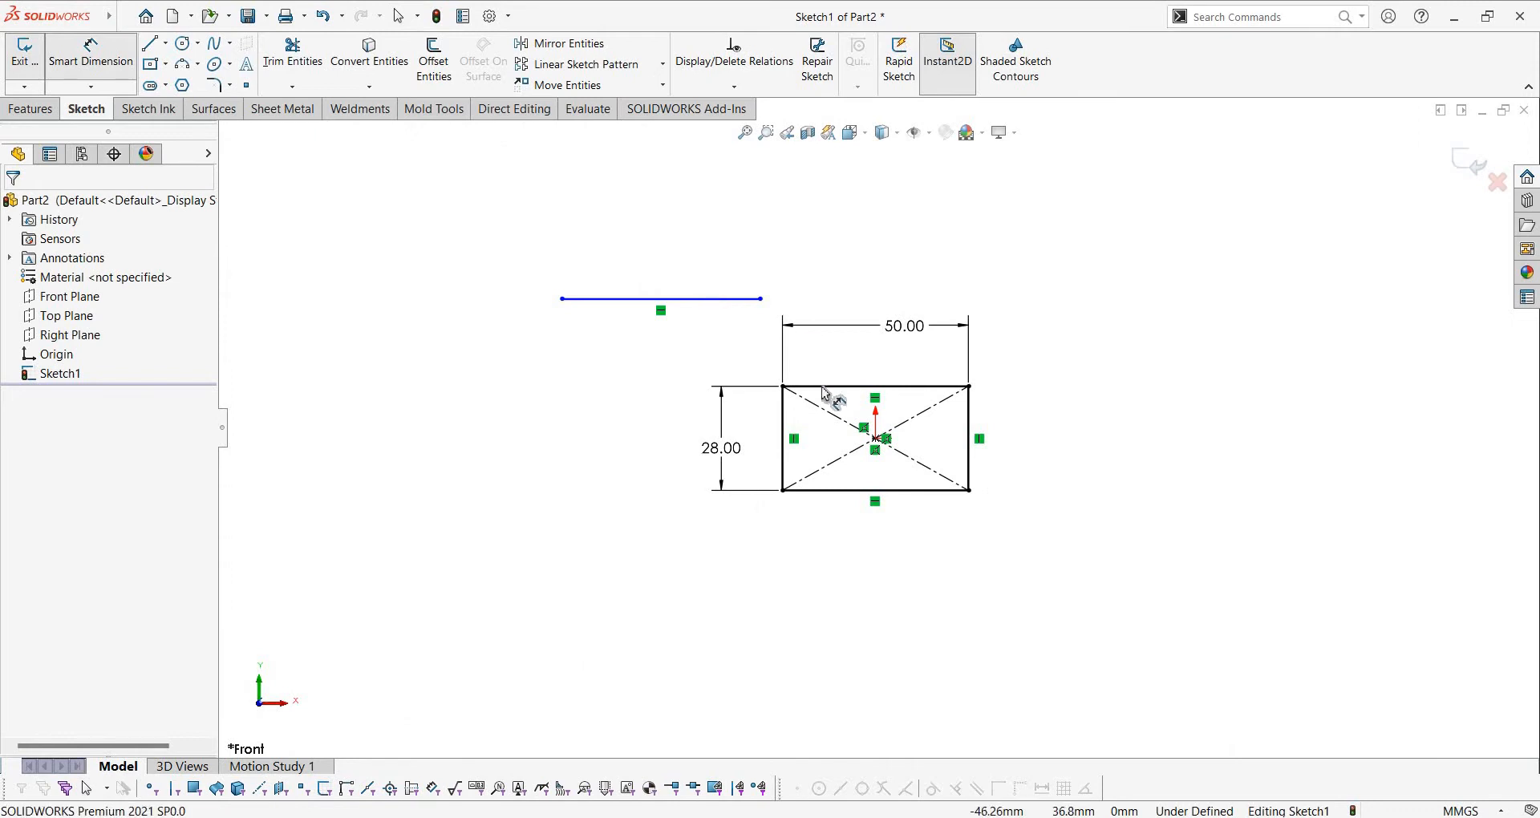
left_click(1182, 389)
type("16")
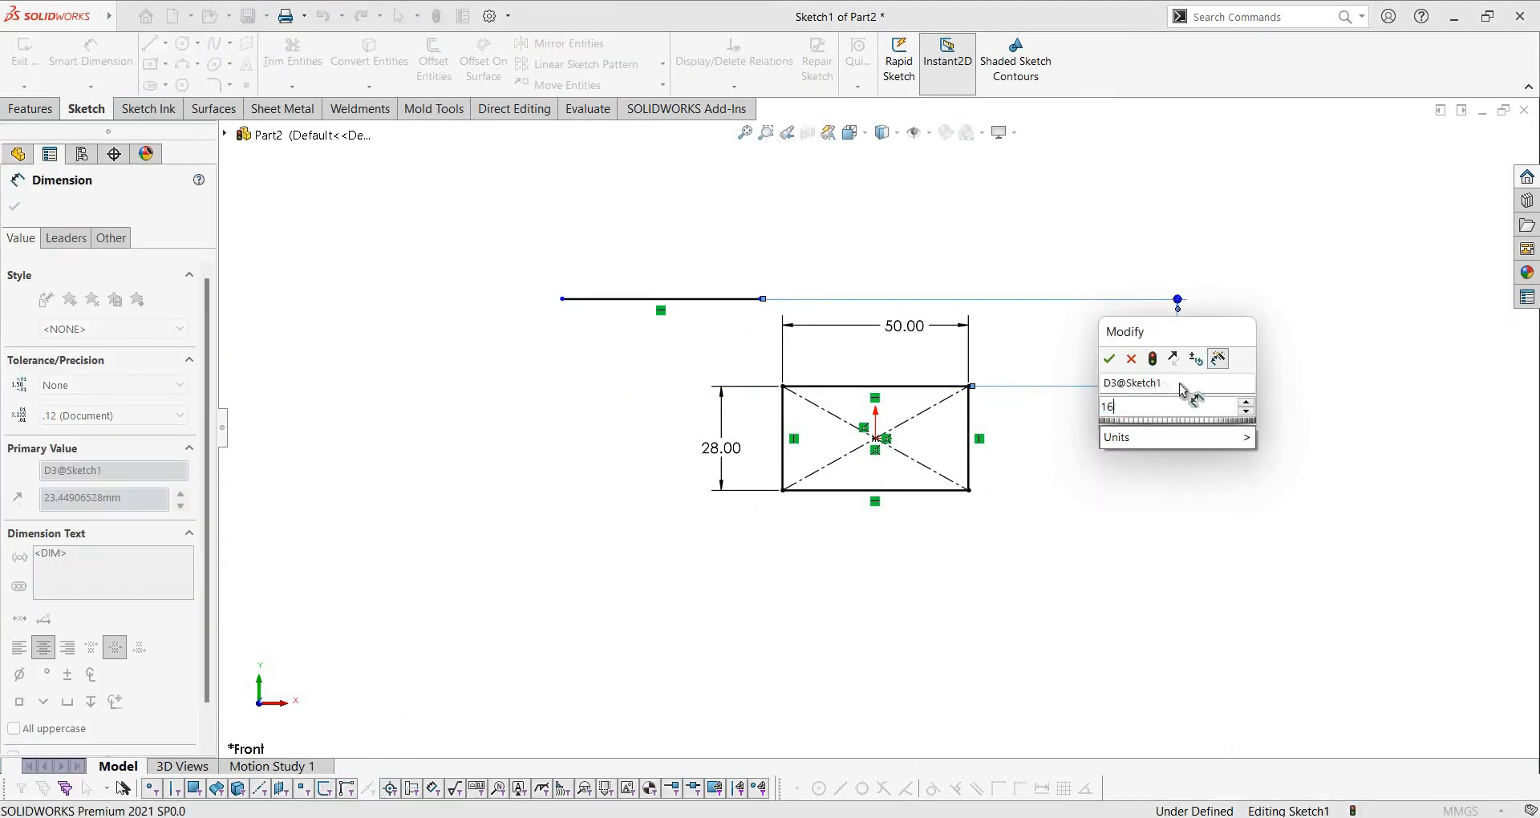
key("Return")
key("Escape")
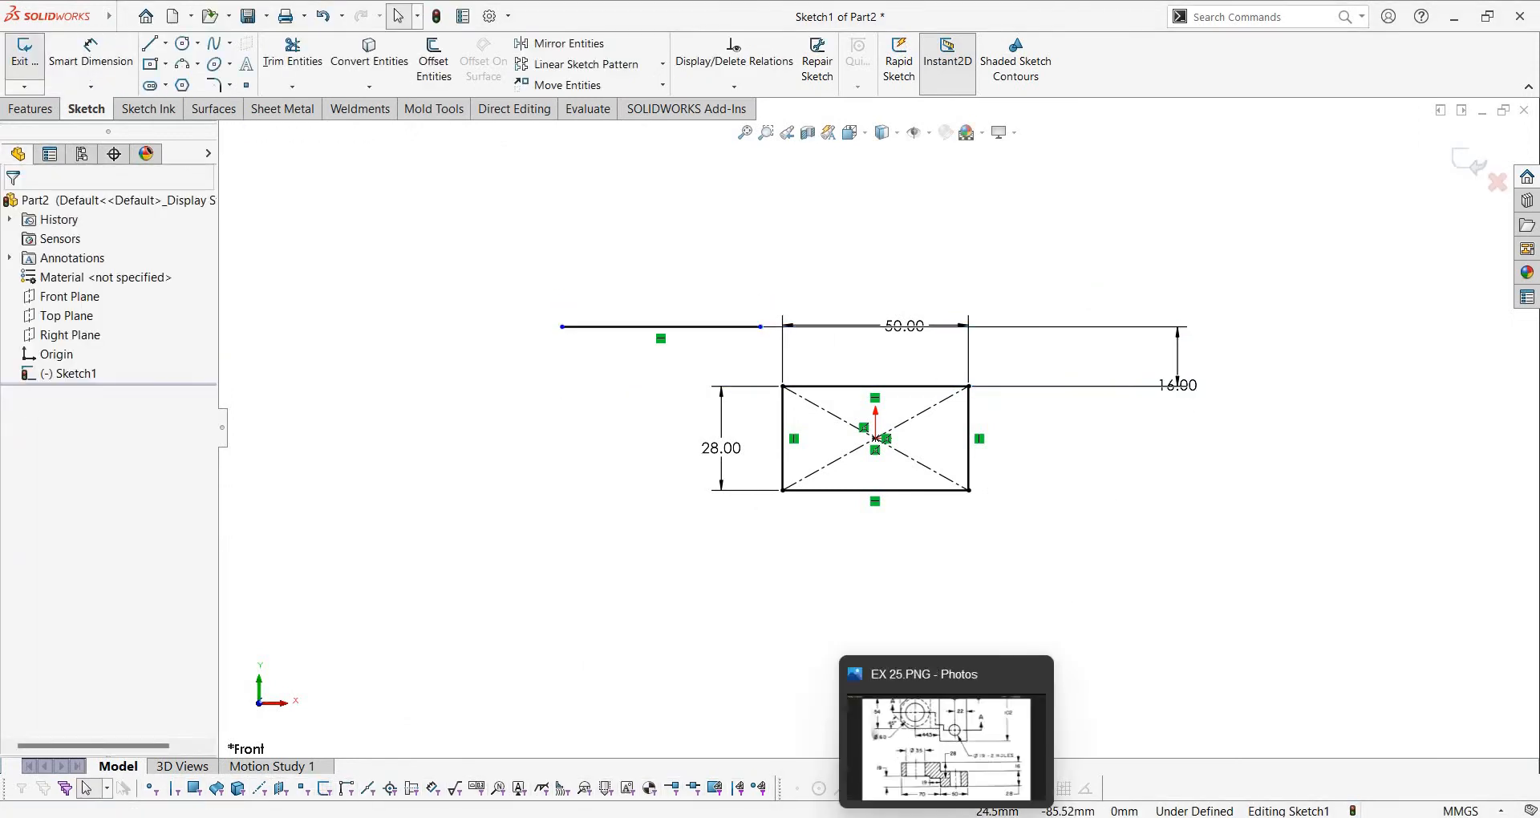
Review the drawing and extend the upper line's right endpoint into line with the rectangle's left edge
left_click(946, 816)
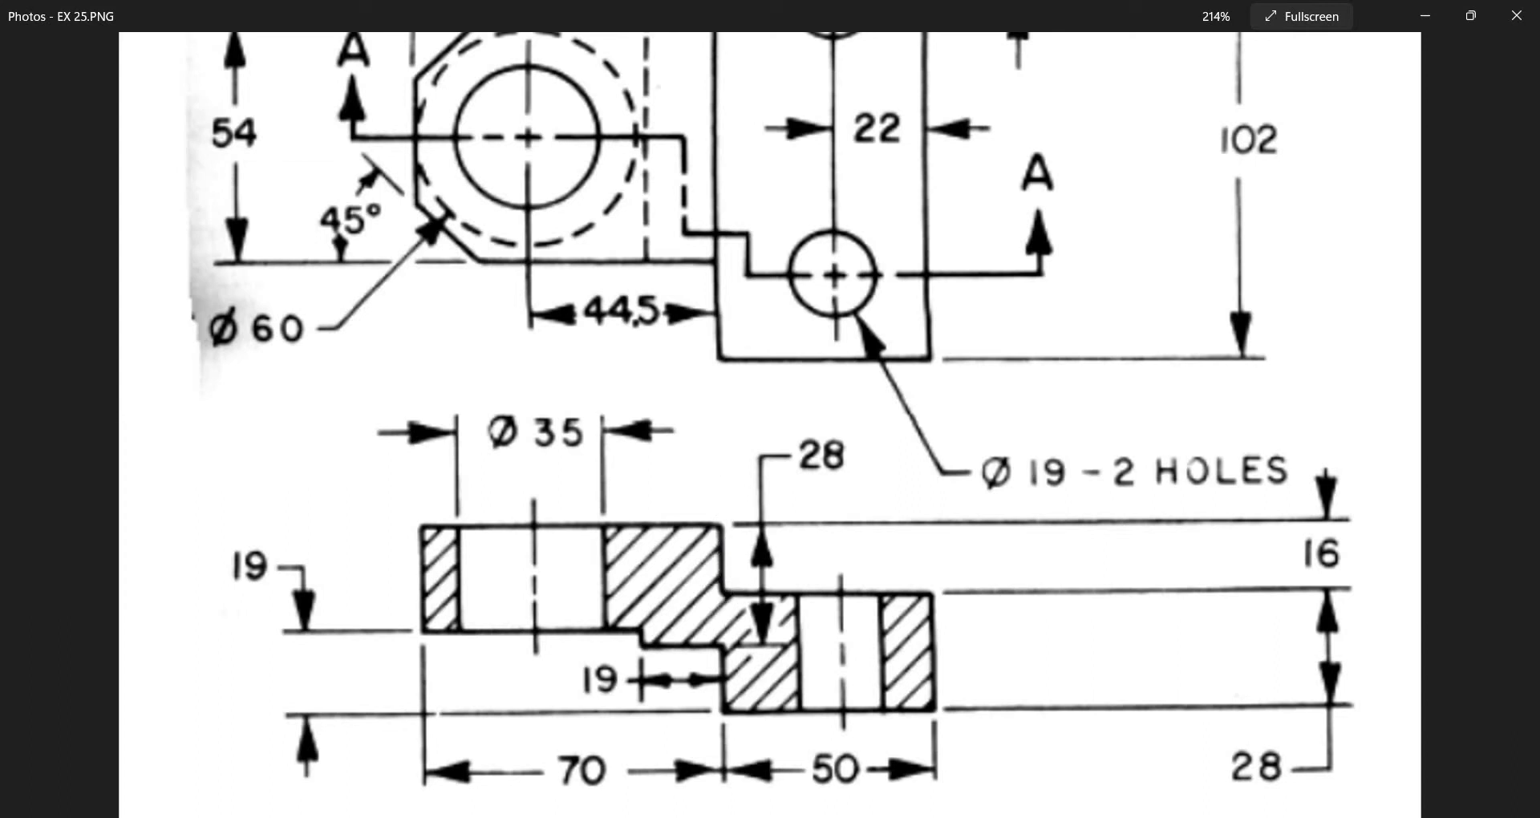
key("alt+Tab")
scroll(874, 471, "down", 2)
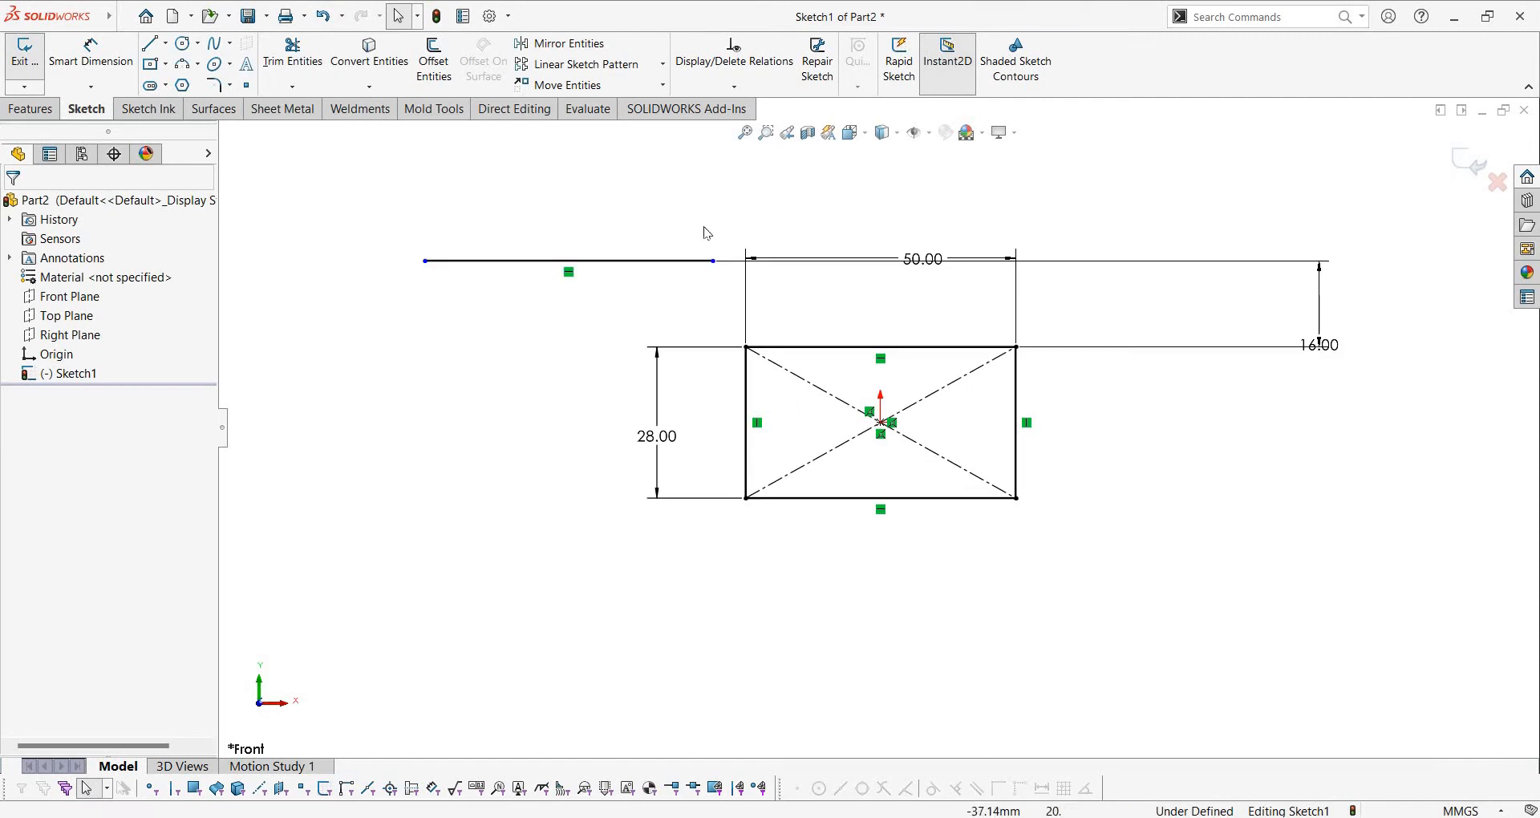
left_click_drag(714, 261, 746, 260)
key("Escape")
Draw a 16 mm vertical line from the upper line's right endpoint down to the rectangle's upper-left corner
left_click(149, 43)
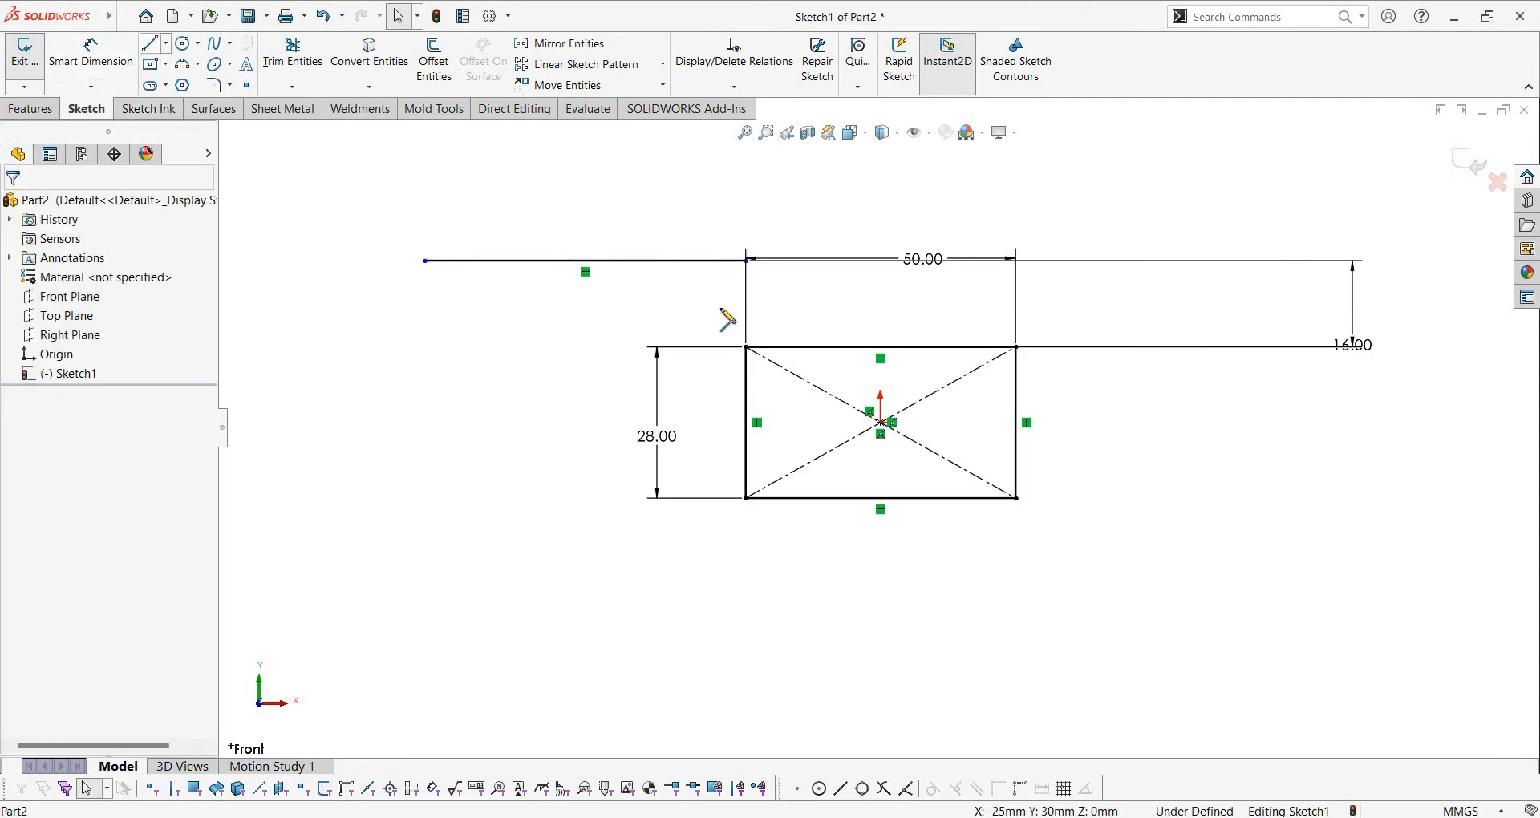
left_click(746, 261)
left_click(746, 348)
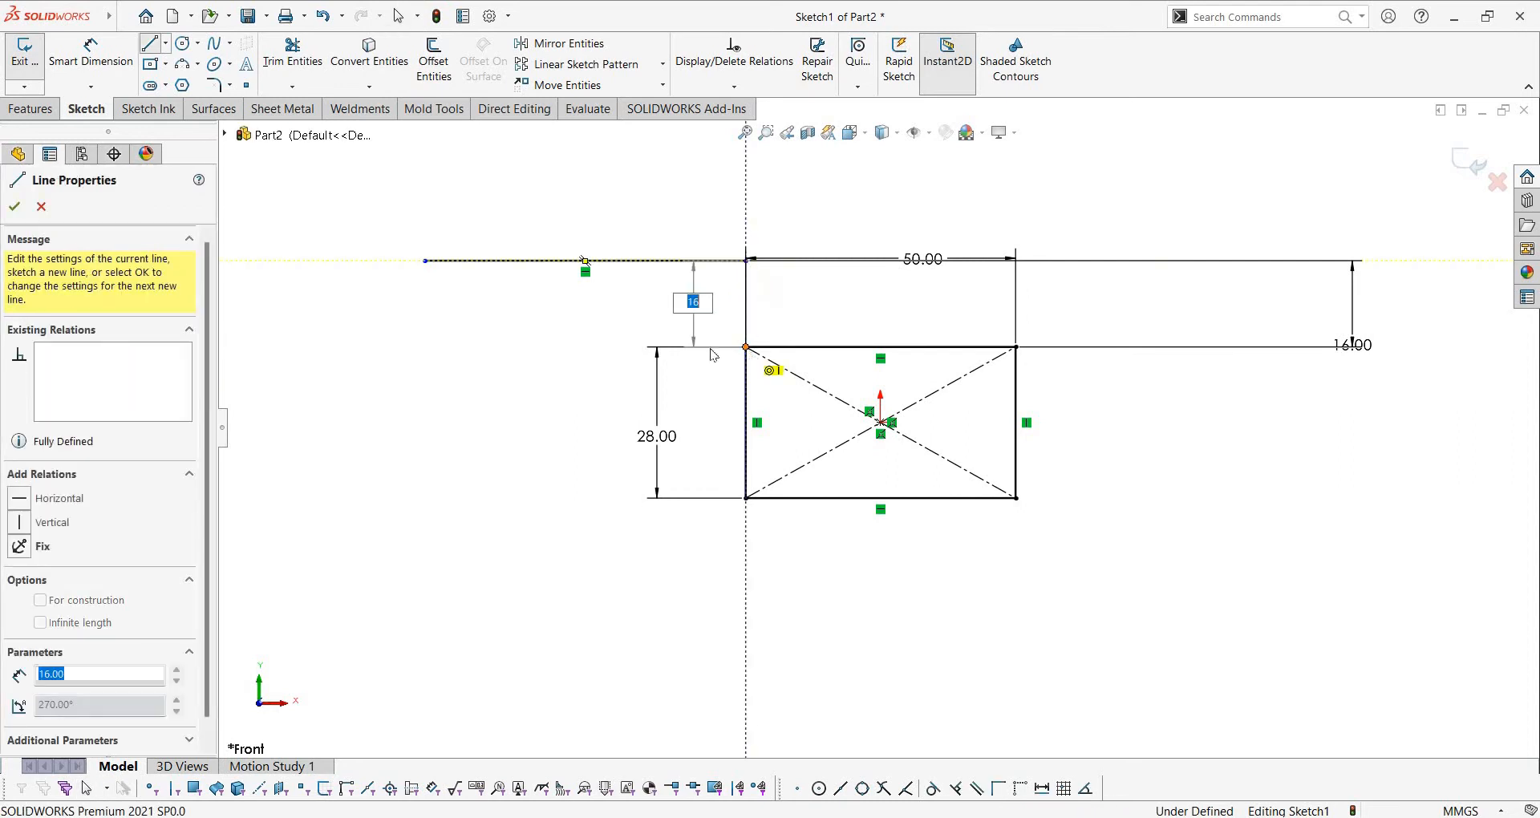
key("Escape")
Sketch a nearly horizontal line about 30 mm long to the left of the rectangle, below the upper line
scroll(682, 353, "up", 3)
key("l")
scroll(691, 440, "down", 3)
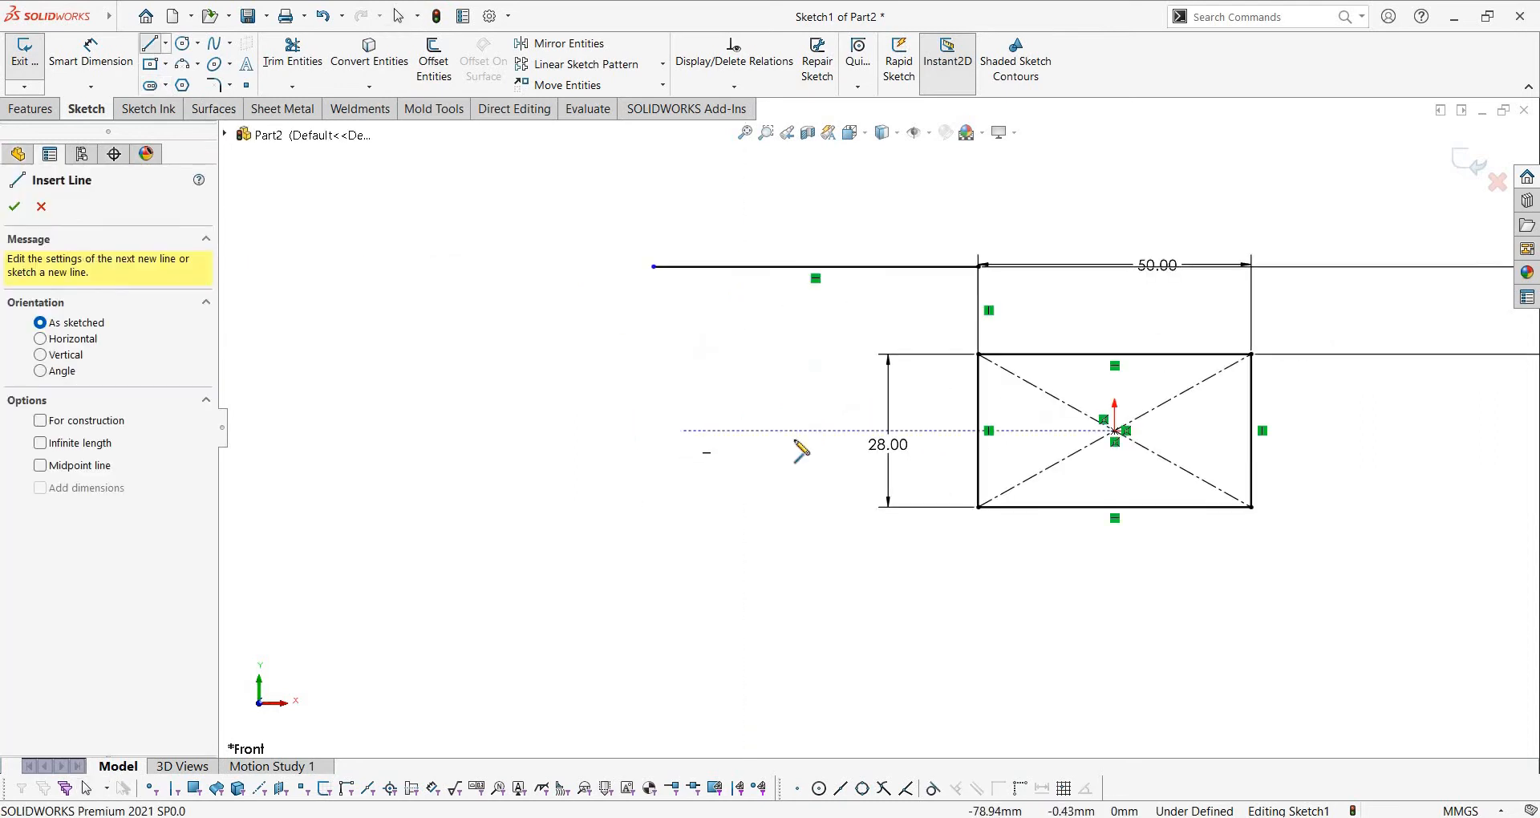
left_click(683, 425)
left_click(850, 430)
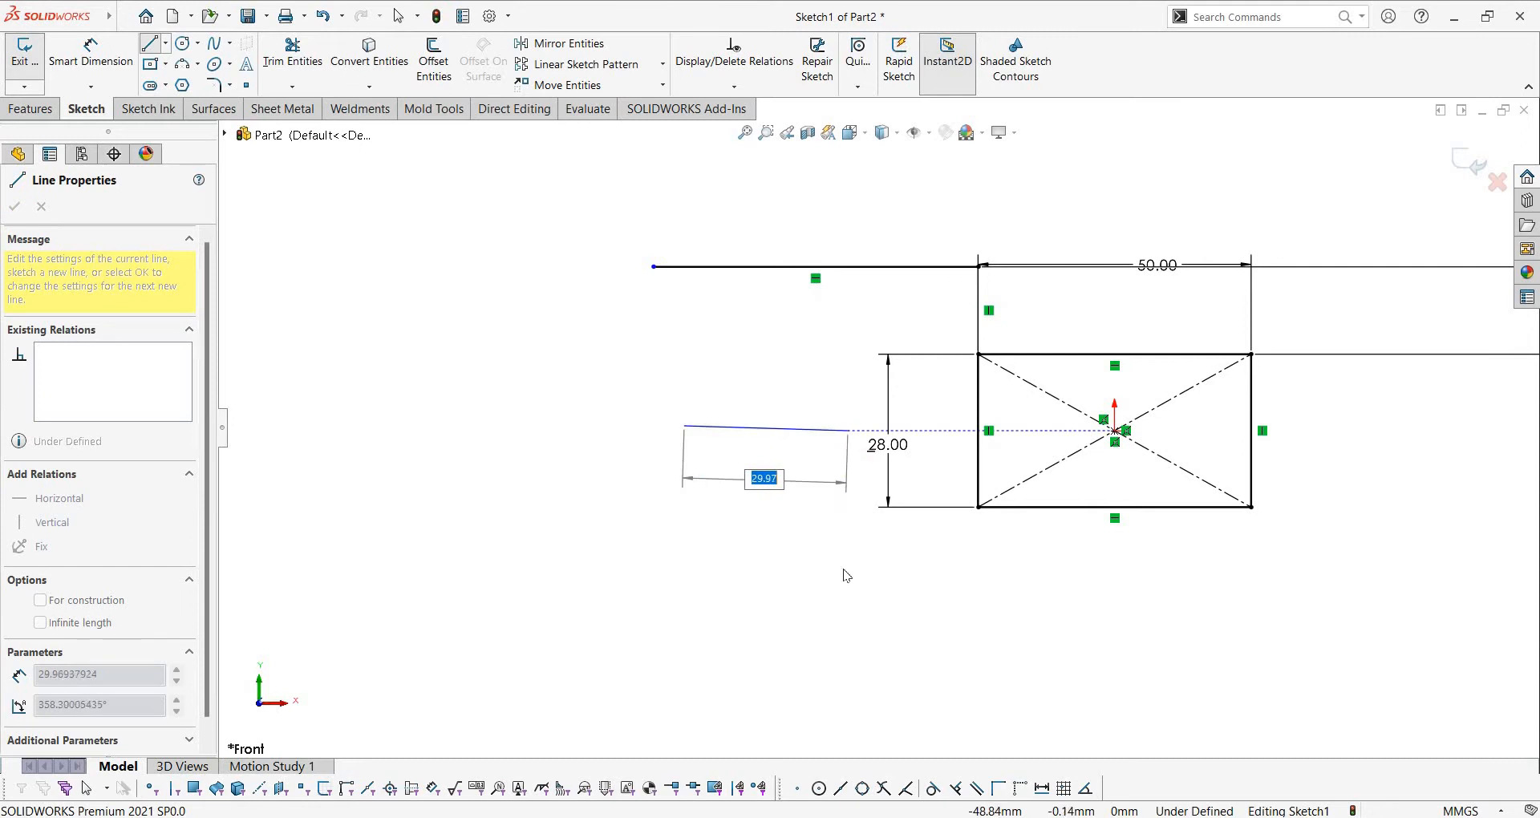
key("Escape")
Try to dimension the short slanted line against the rectangle's lower edge and delete the resulting angle dimension
key("d")
left_click(1003, 508)
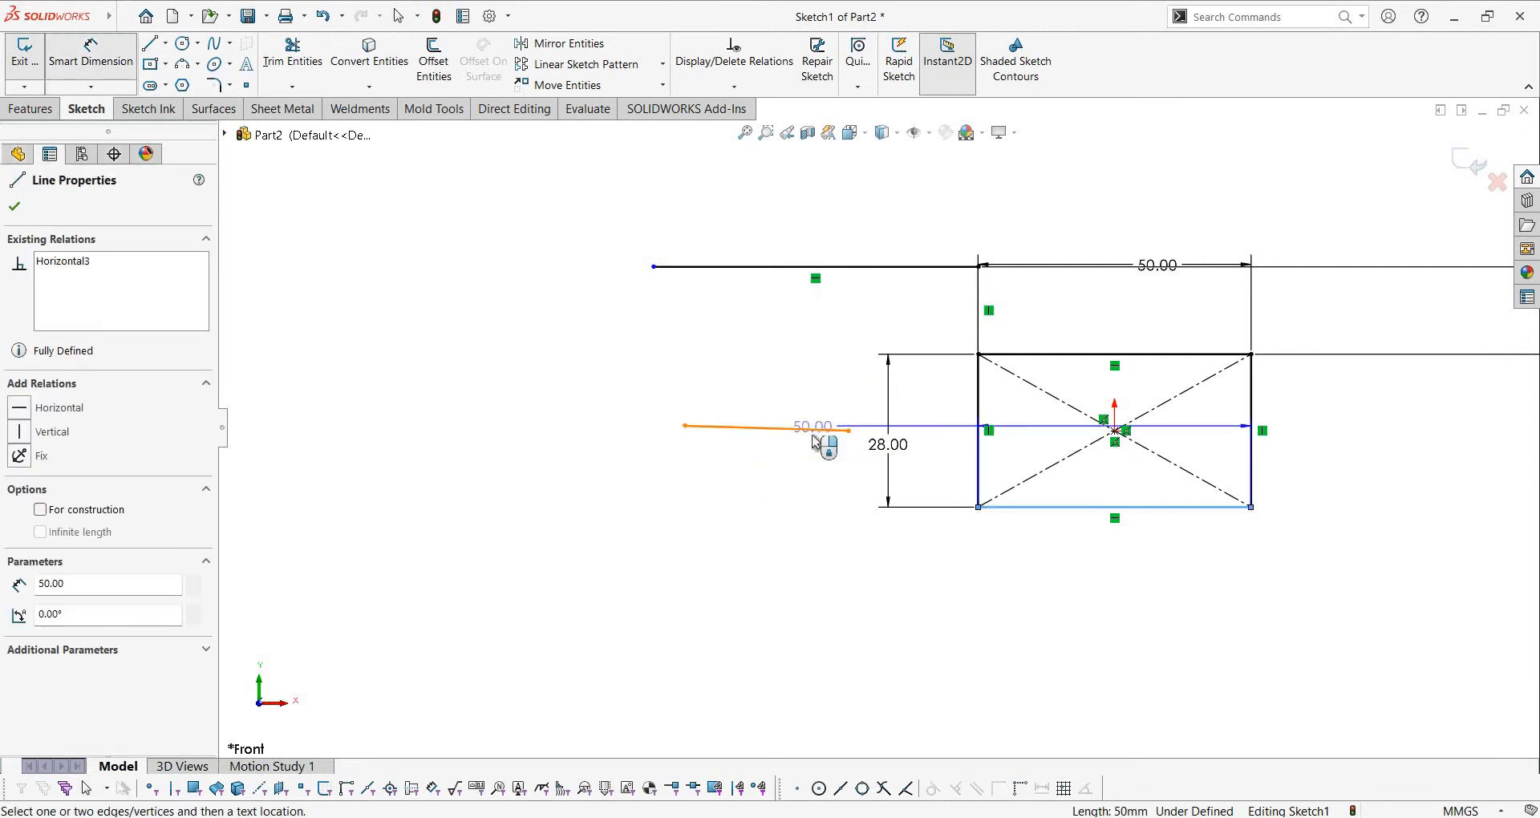
left_click(825, 430)
left_click(746, 507)
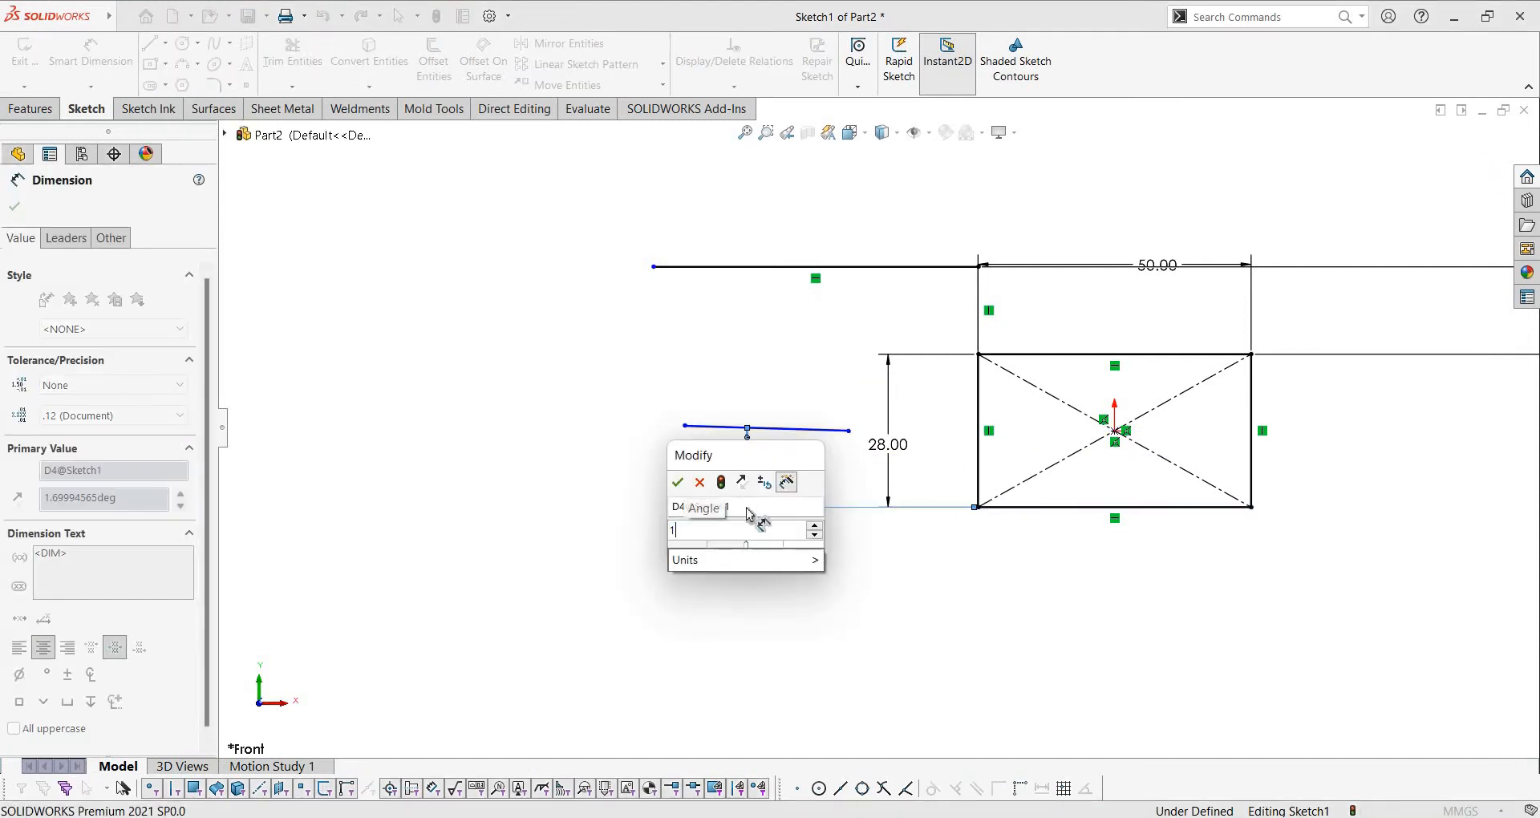
key("Return")
key("Escape")
left_click_drag(746, 507, 599, 529)
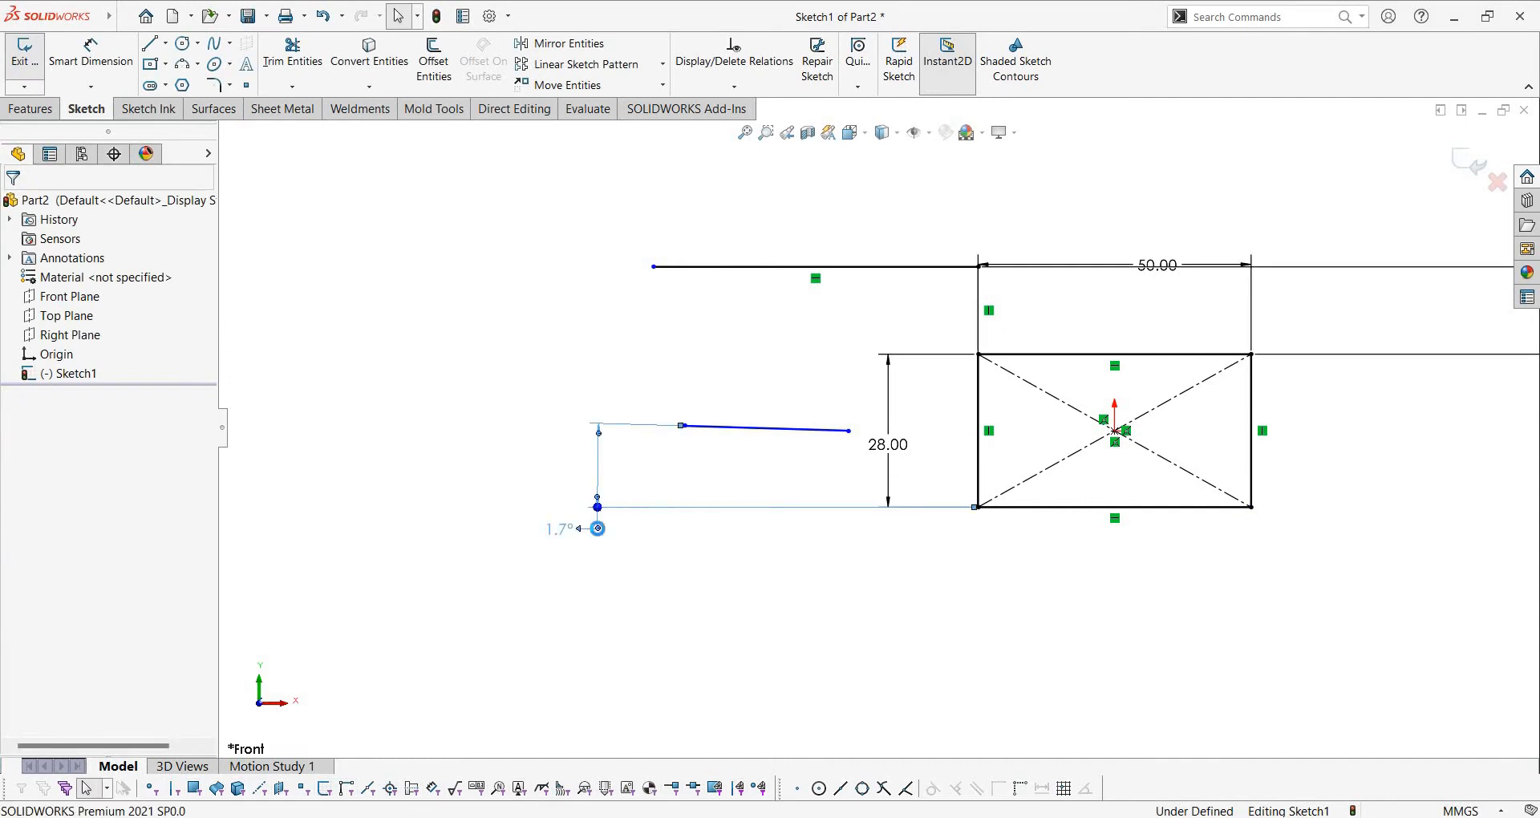
key("Delete")
Make the short slanted line horizontal and dimension it 19 mm above the rectangle's lower edge
left_click(732, 426)
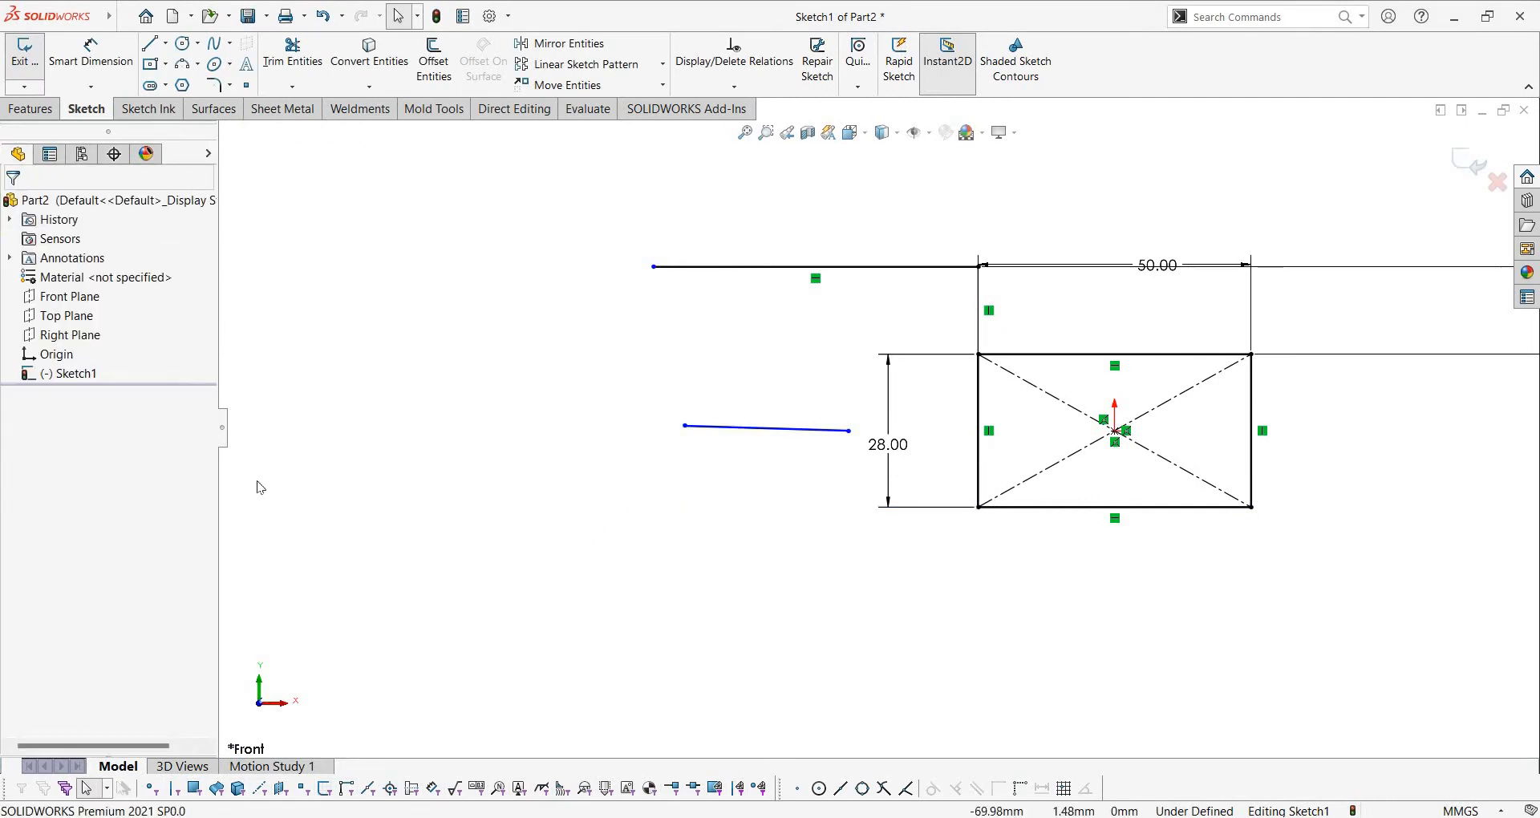
left_click(52, 413)
key("d")
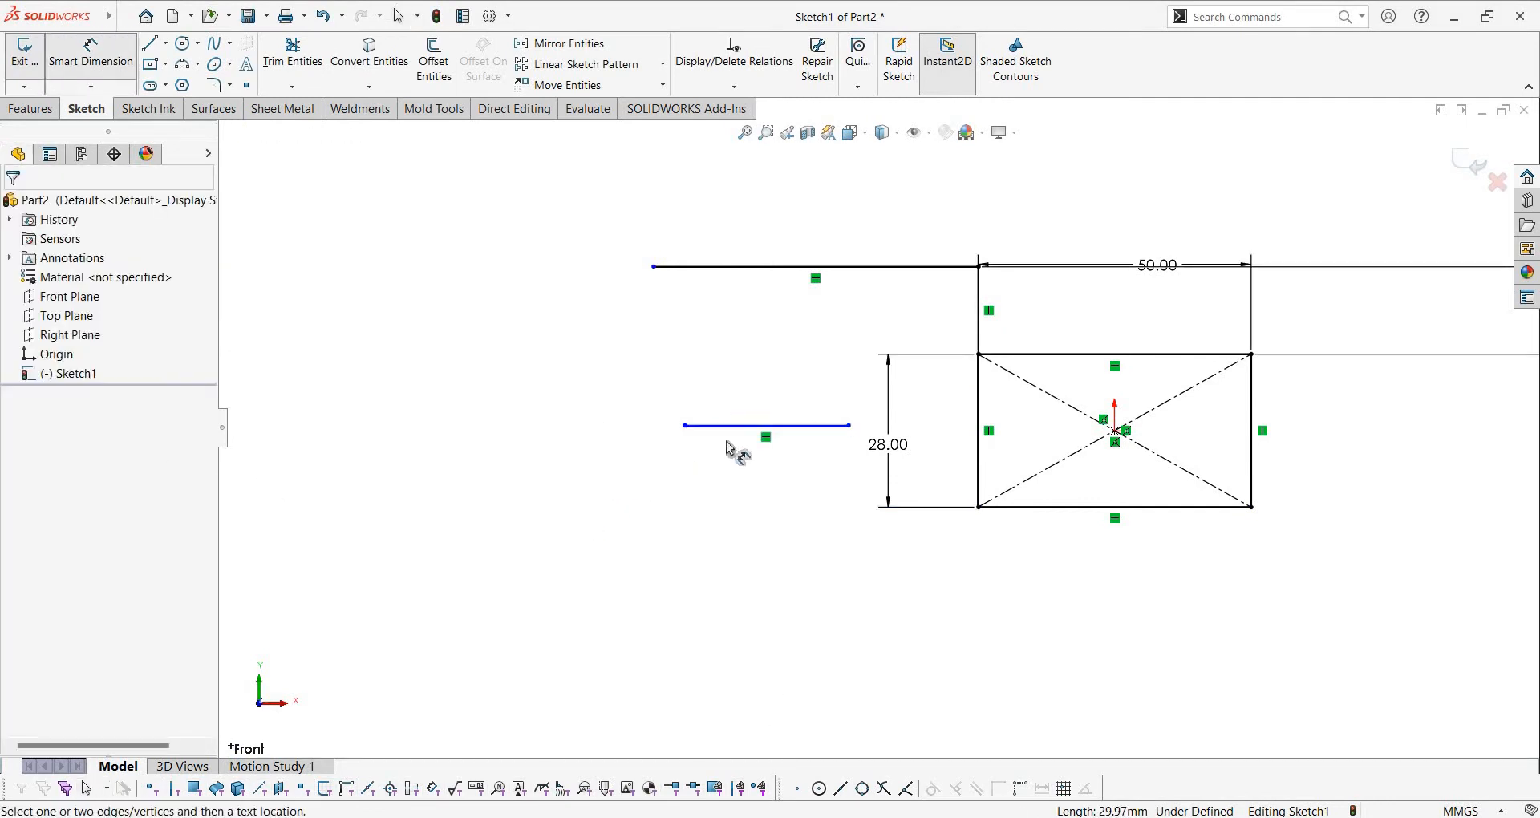
left_click(1111, 515)
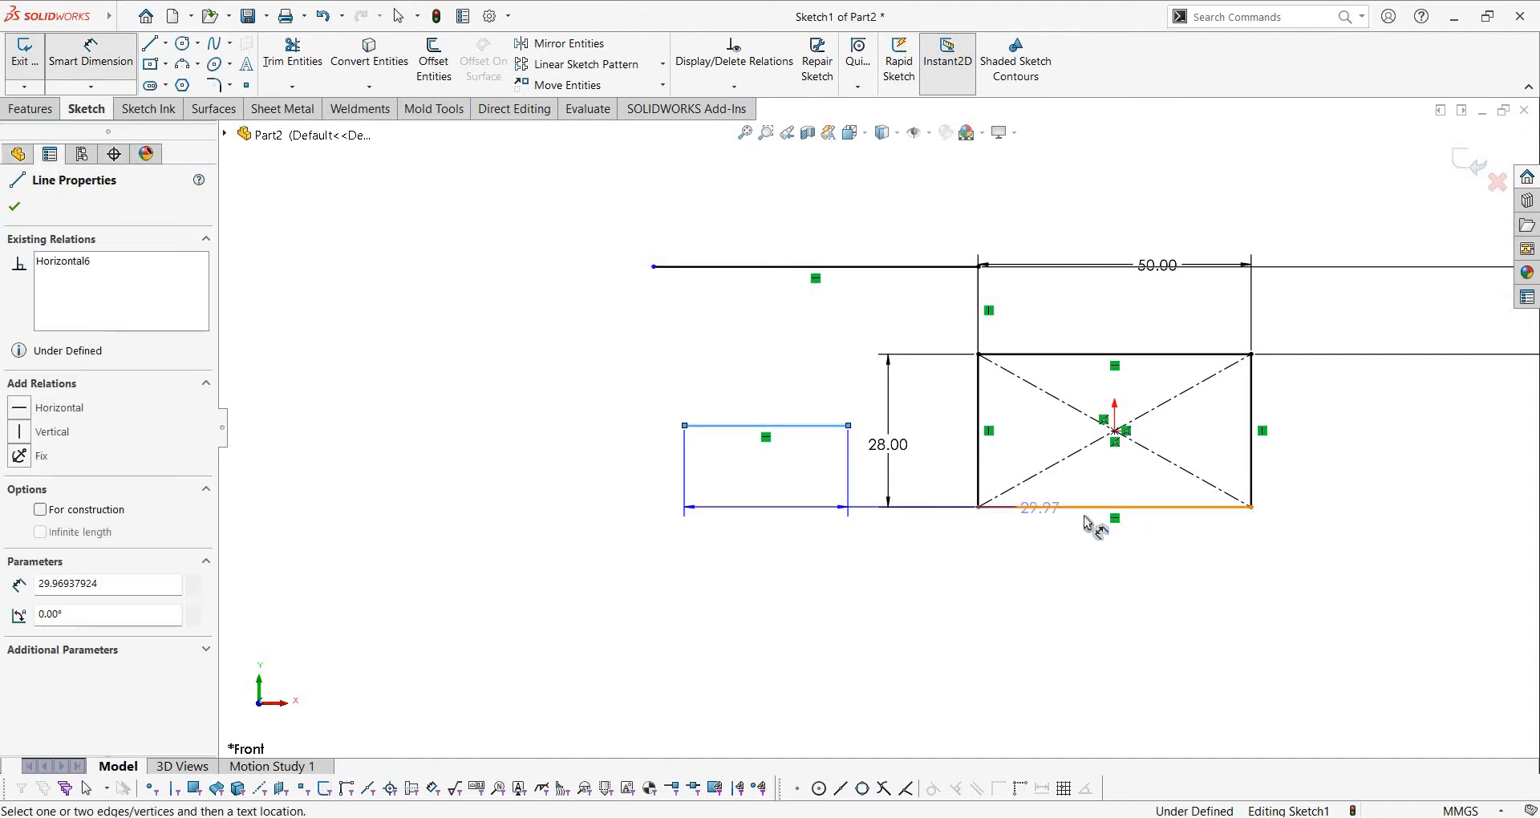
left_click(631, 502)
type("19")
key("Return")
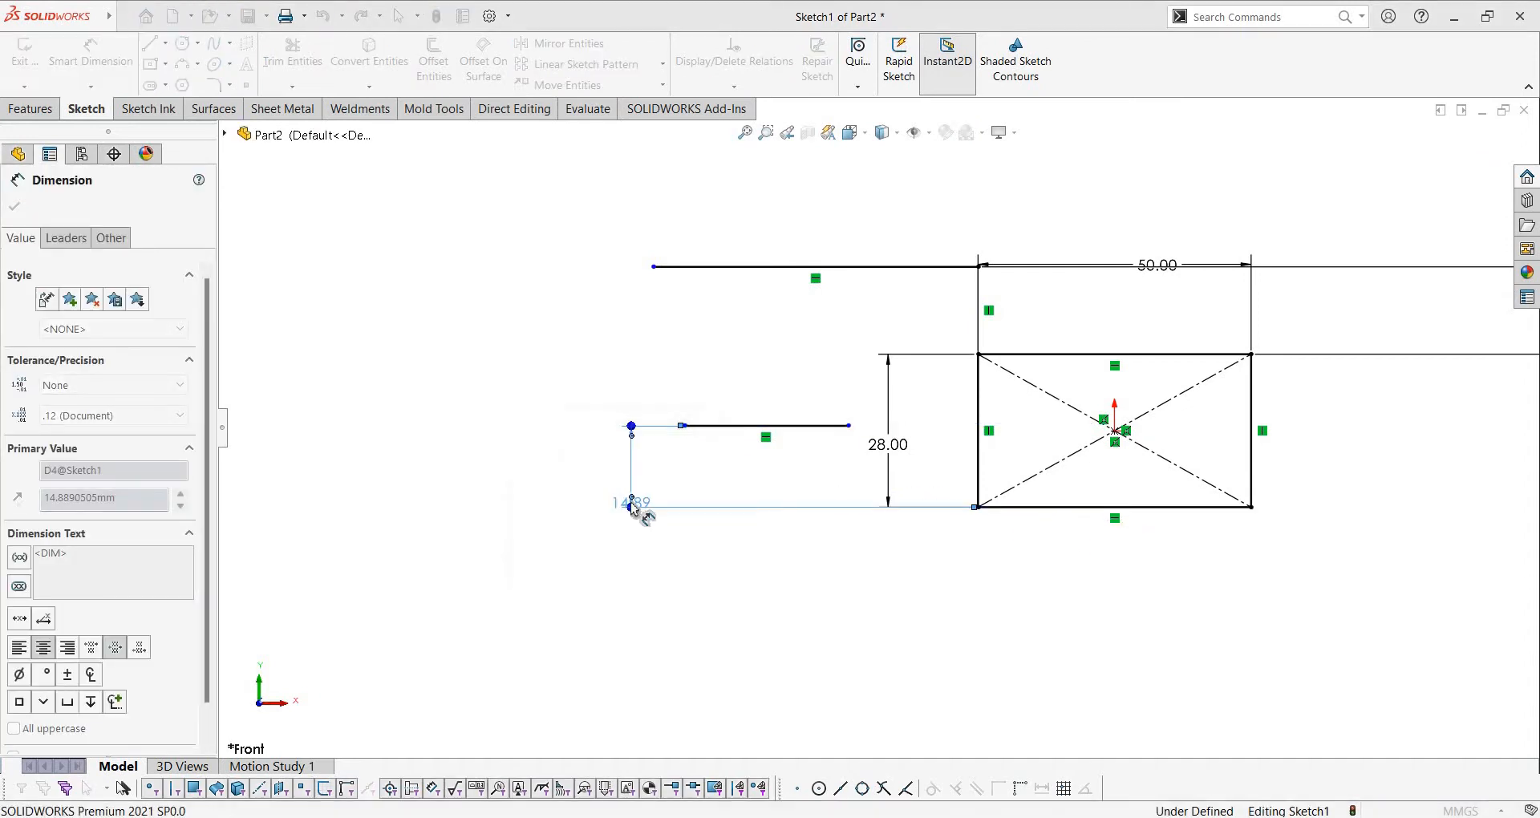
key("Escape")
Extend the short line's left endpoint into vertical alignment with the upper line's left end
left_click_drag(684, 405, 651, 414)
key("Escape")
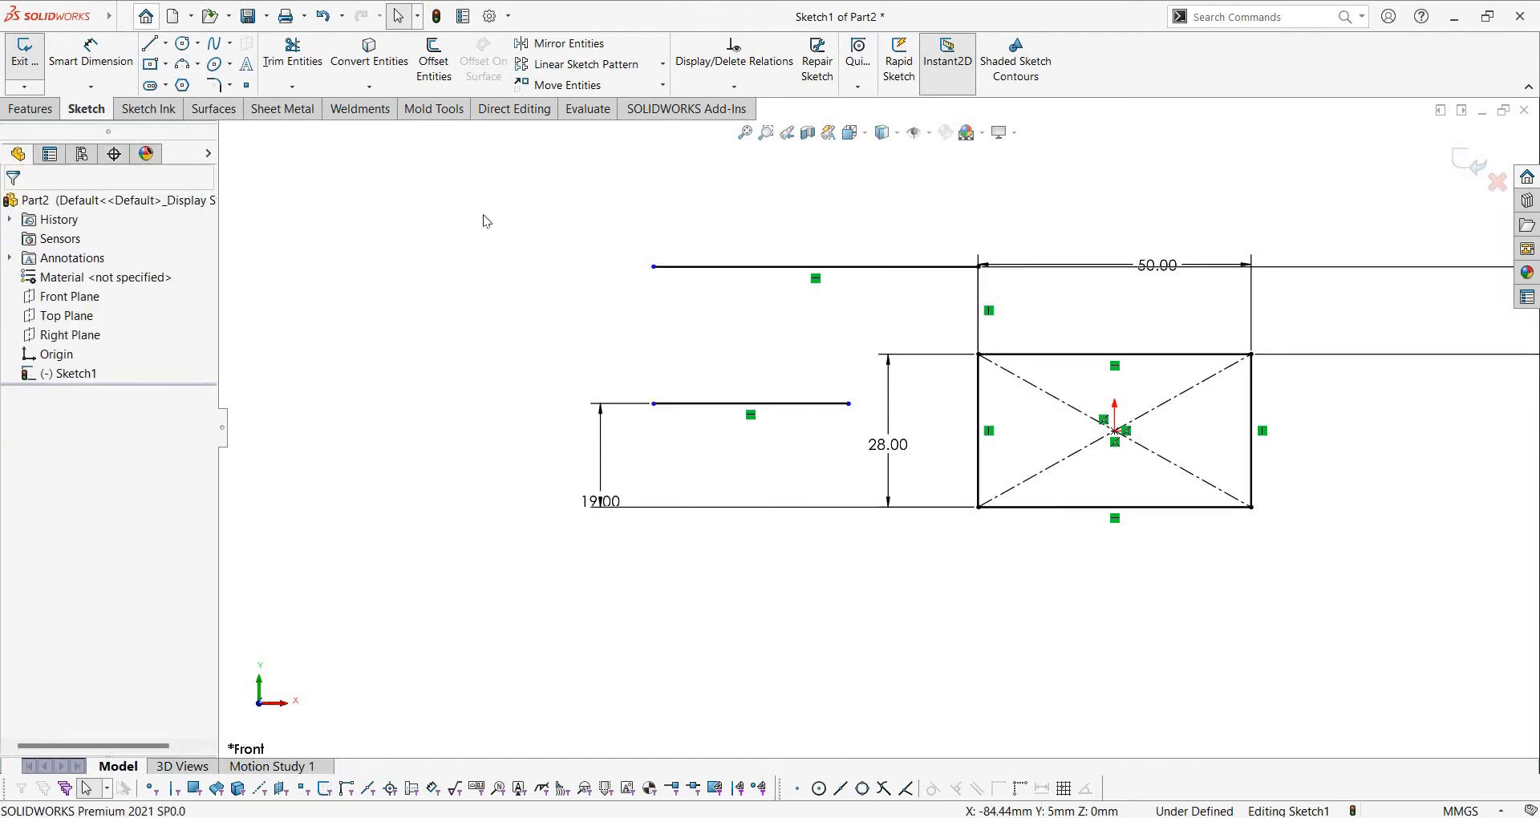
Draw a vertical line joining the left ends of the upper and lower horizontal lines
key("l")
left_click(654, 267)
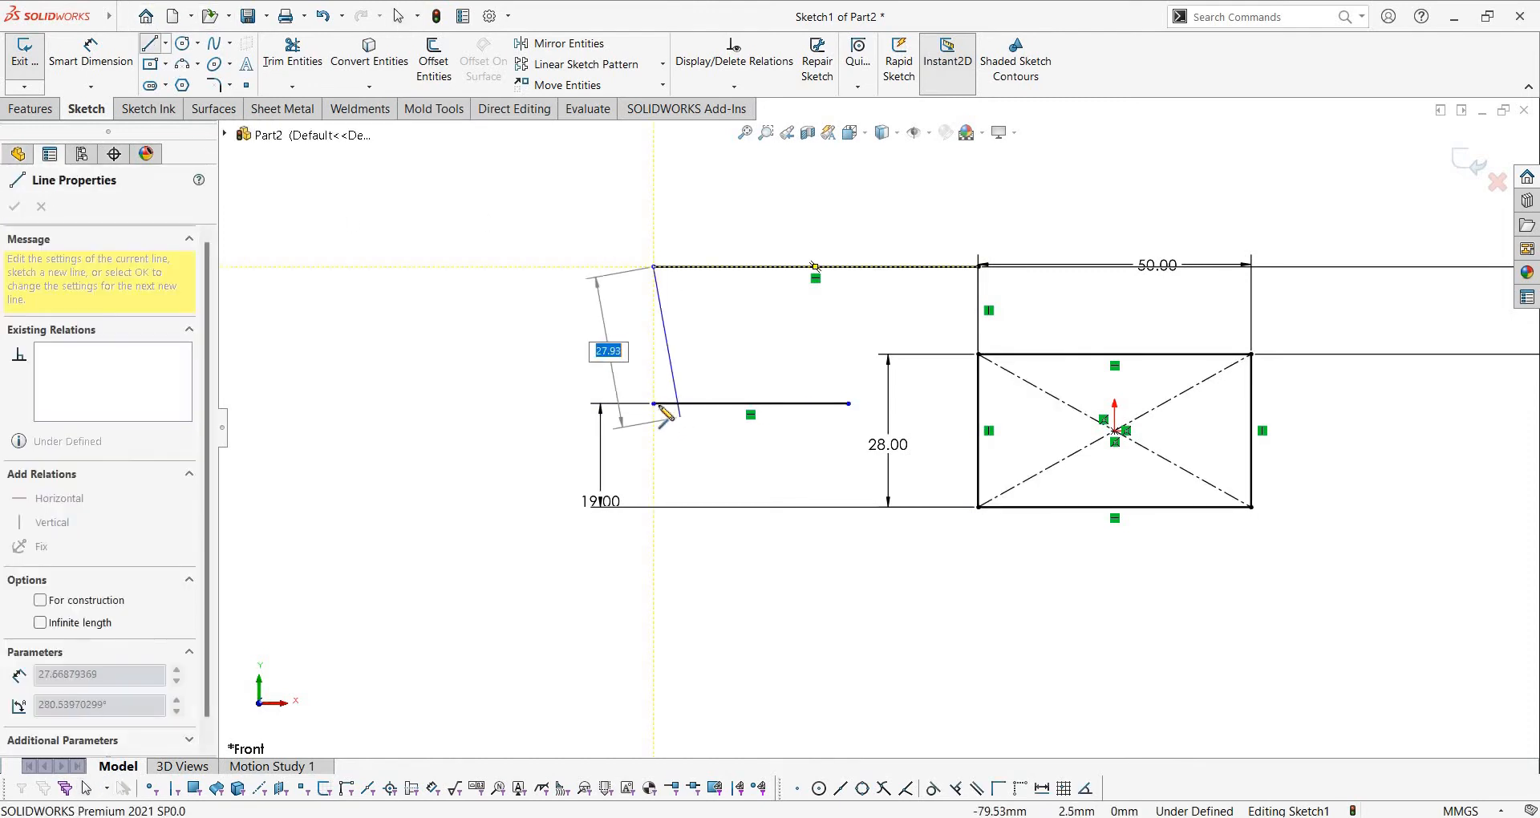
left_click(654, 403)
key("Escape")
left_click(655, 361)
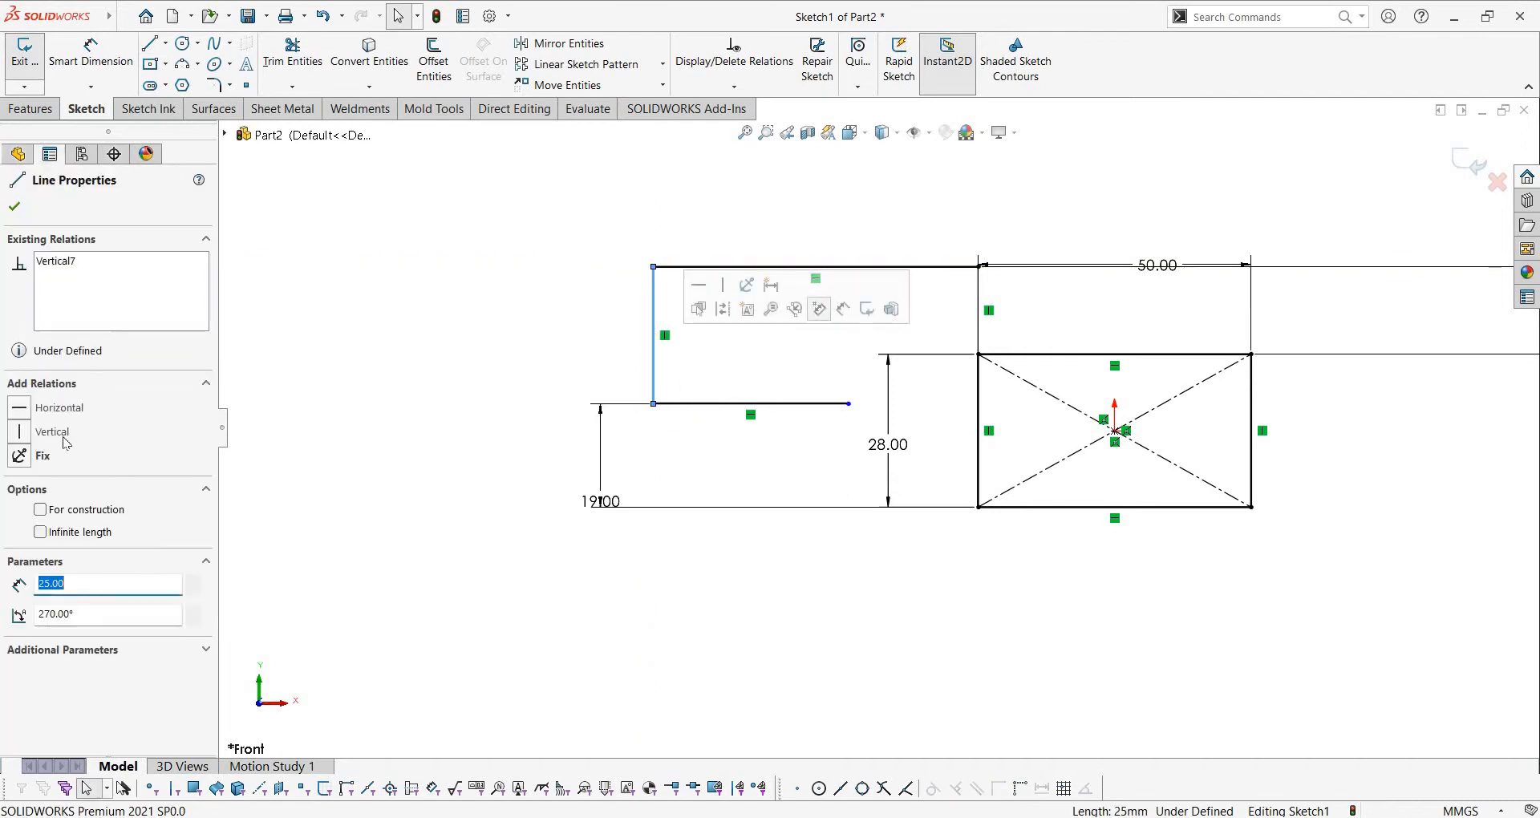
left_click(24, 433)
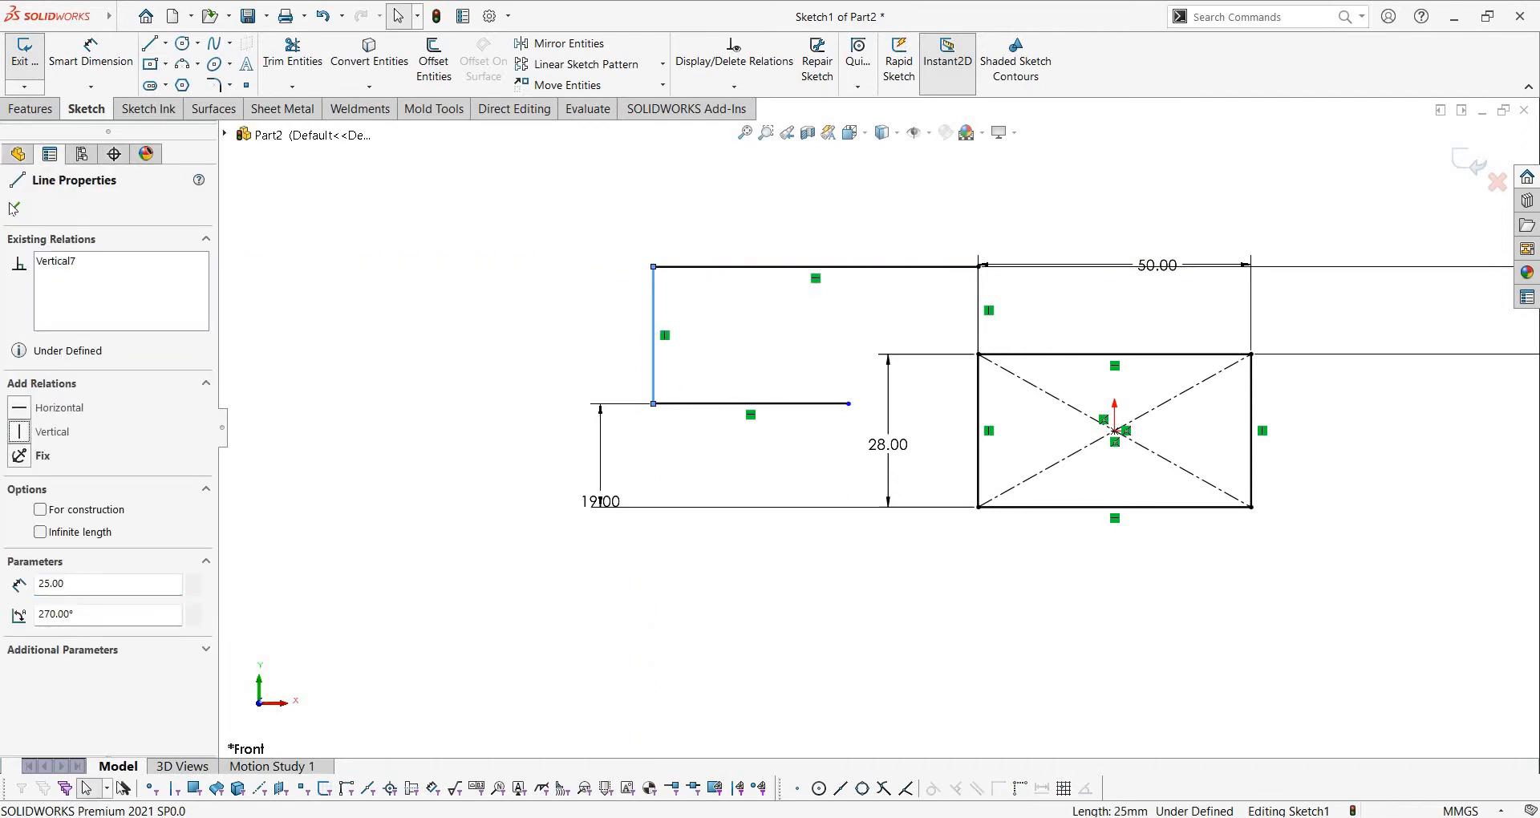
key("Escape")
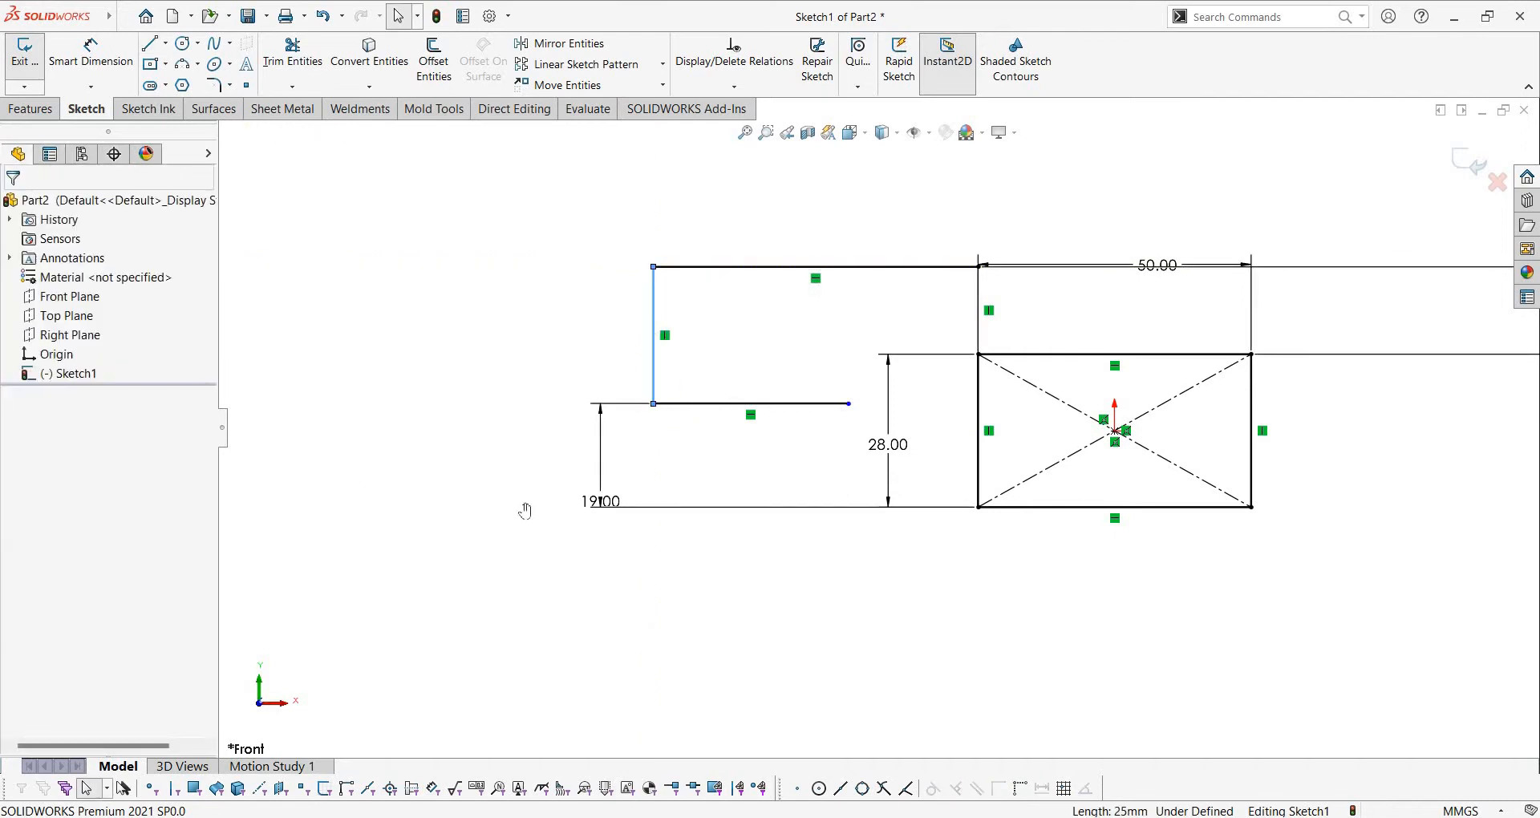
Consult the EX 25 drawing and dimension the left vertical line 70 mm from the rectangle's left edge
key("alt+Tab")
scroll(517, 731, "down", 2)
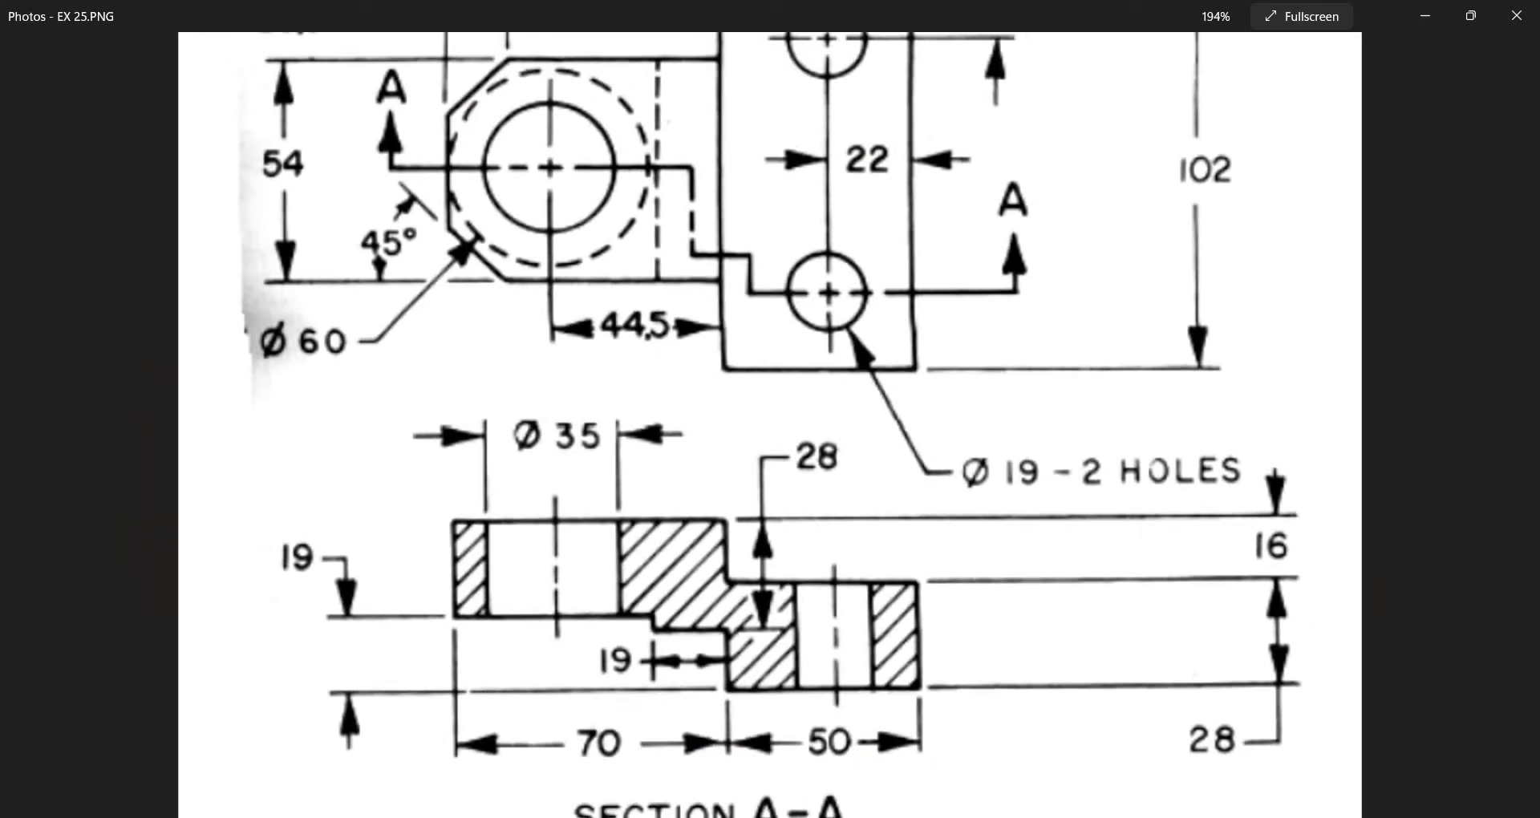
key("alt+Tab")
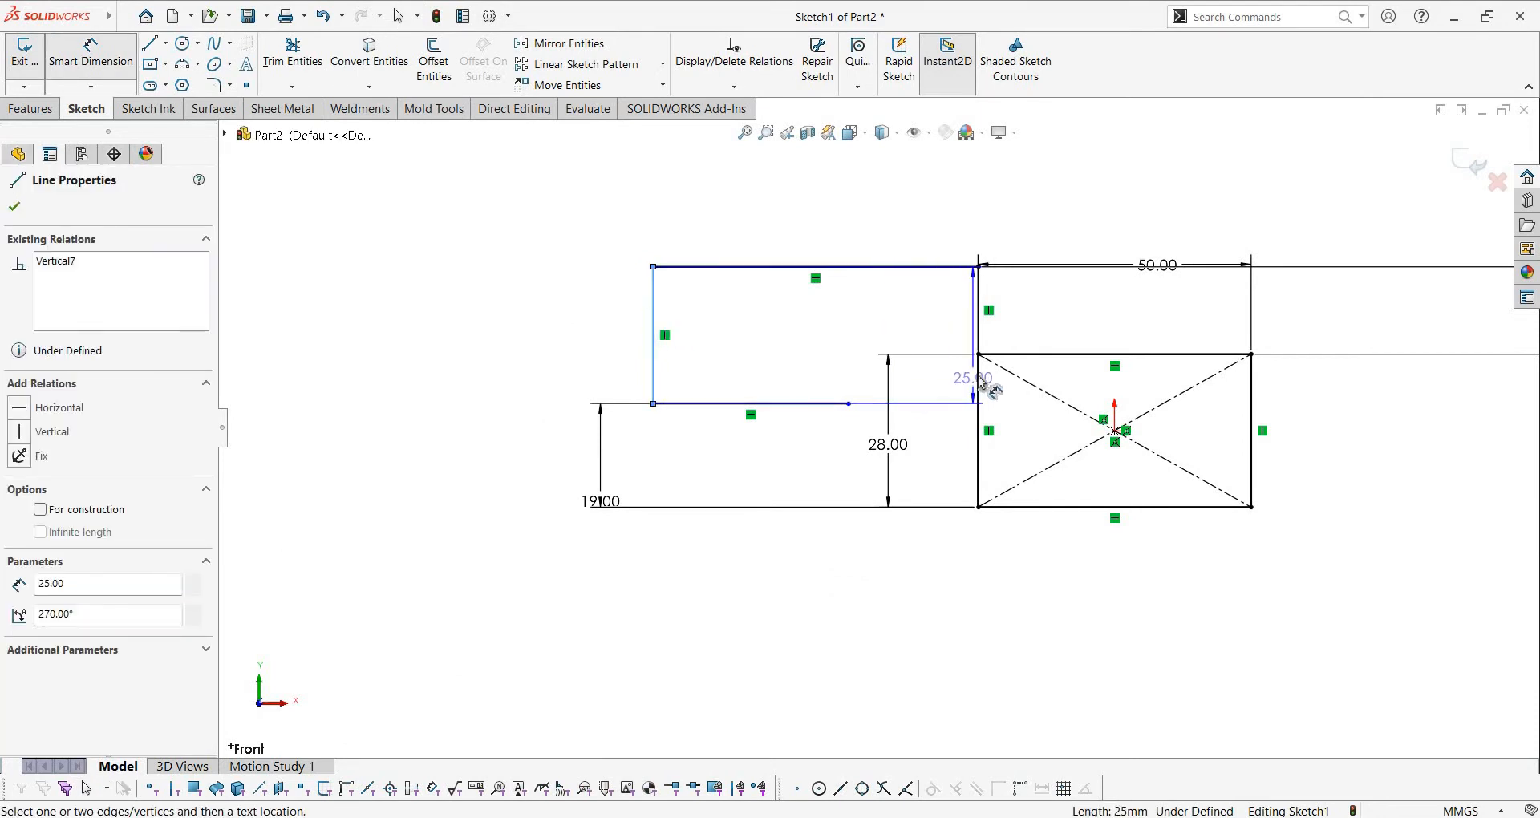
left_click(983, 385)
left_click(846, 614)
type("70")
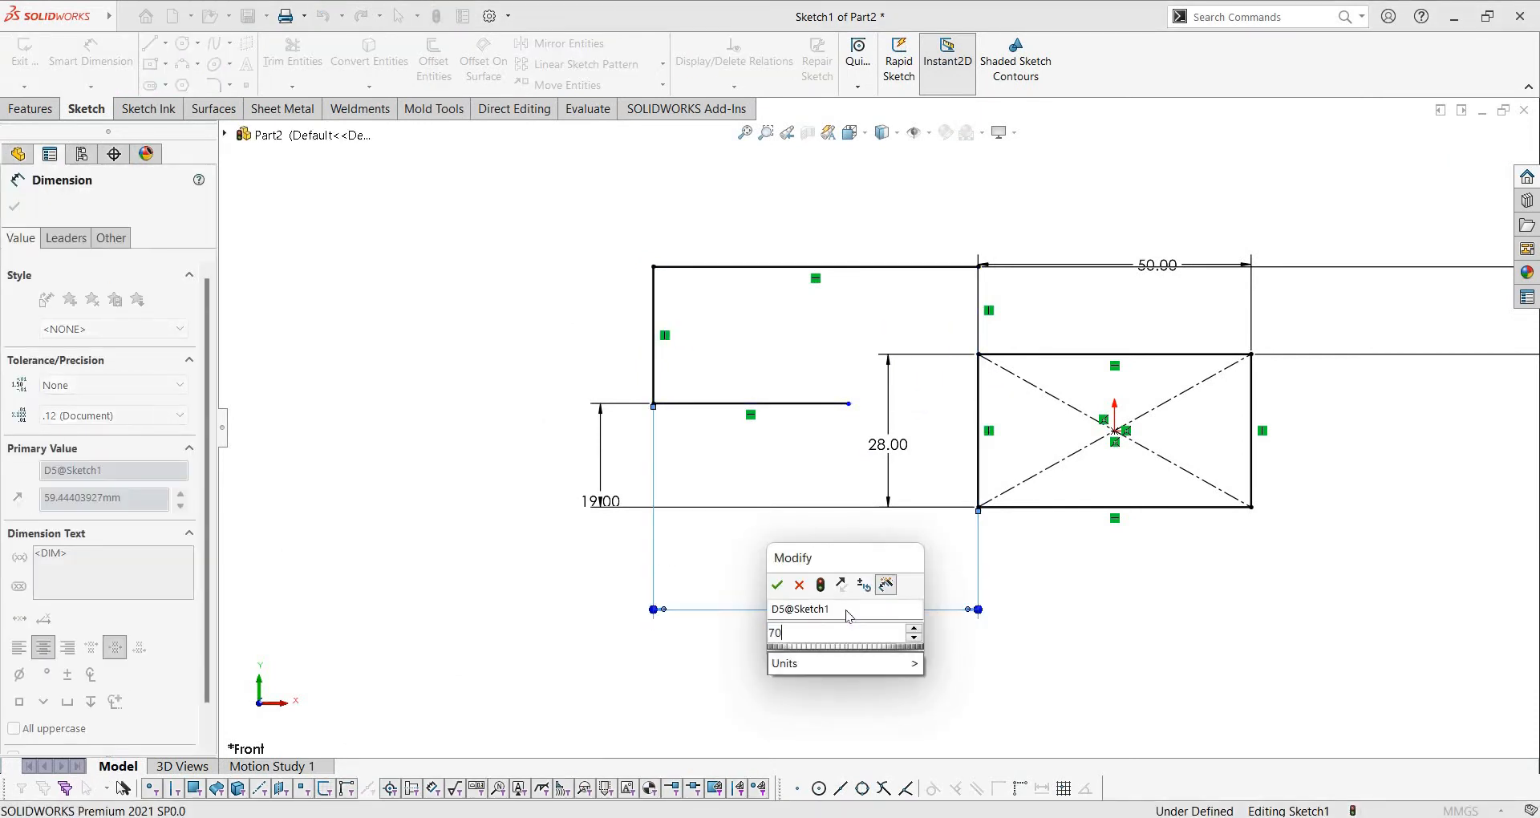
key("Return")
key("Escape")
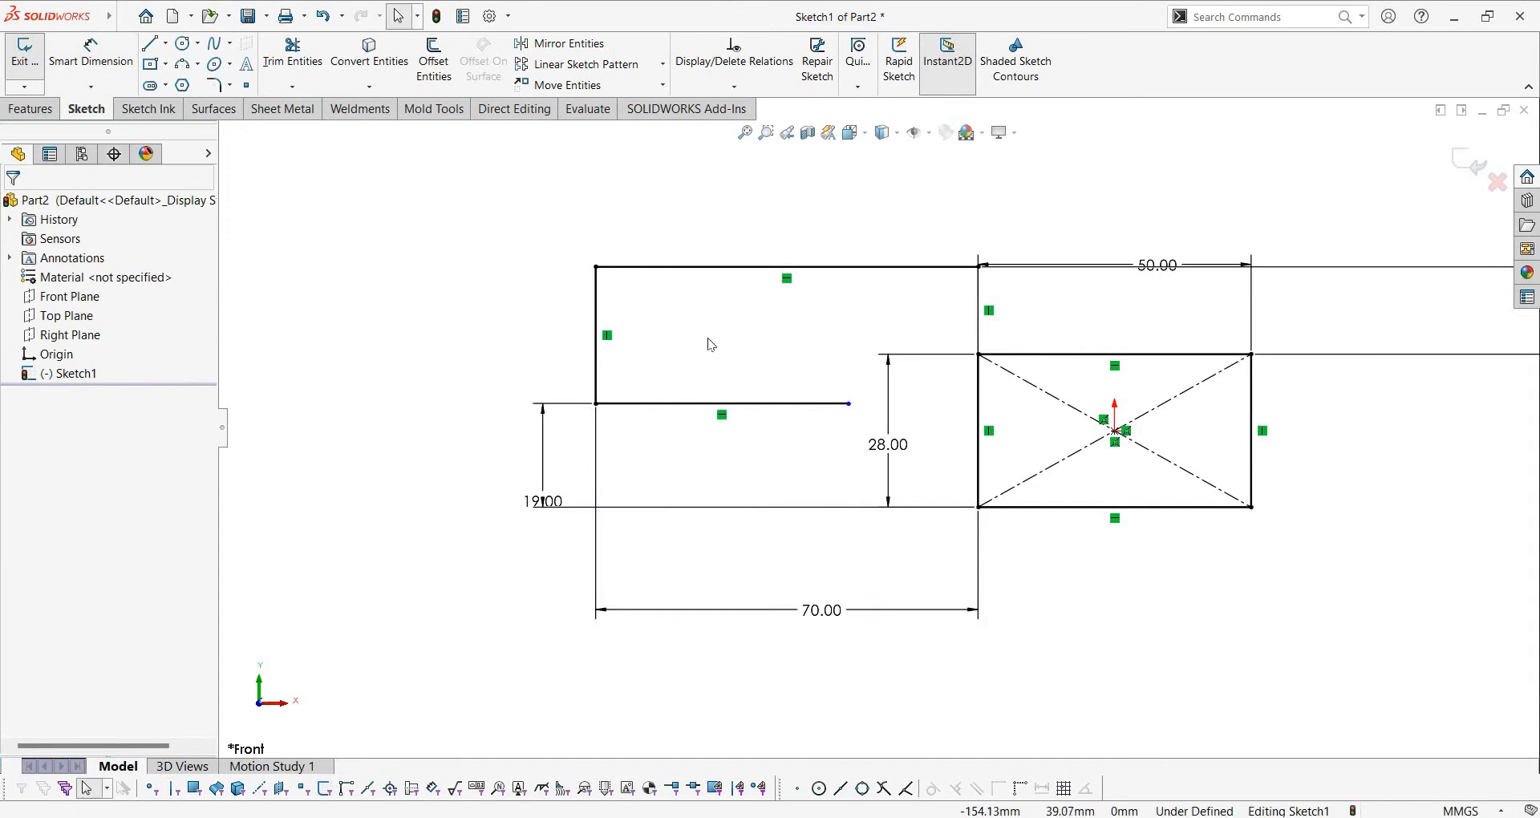
Extend the lower horizontal line to the rectangle's left edge
left_click(291, 86)
left_click(317, 126)
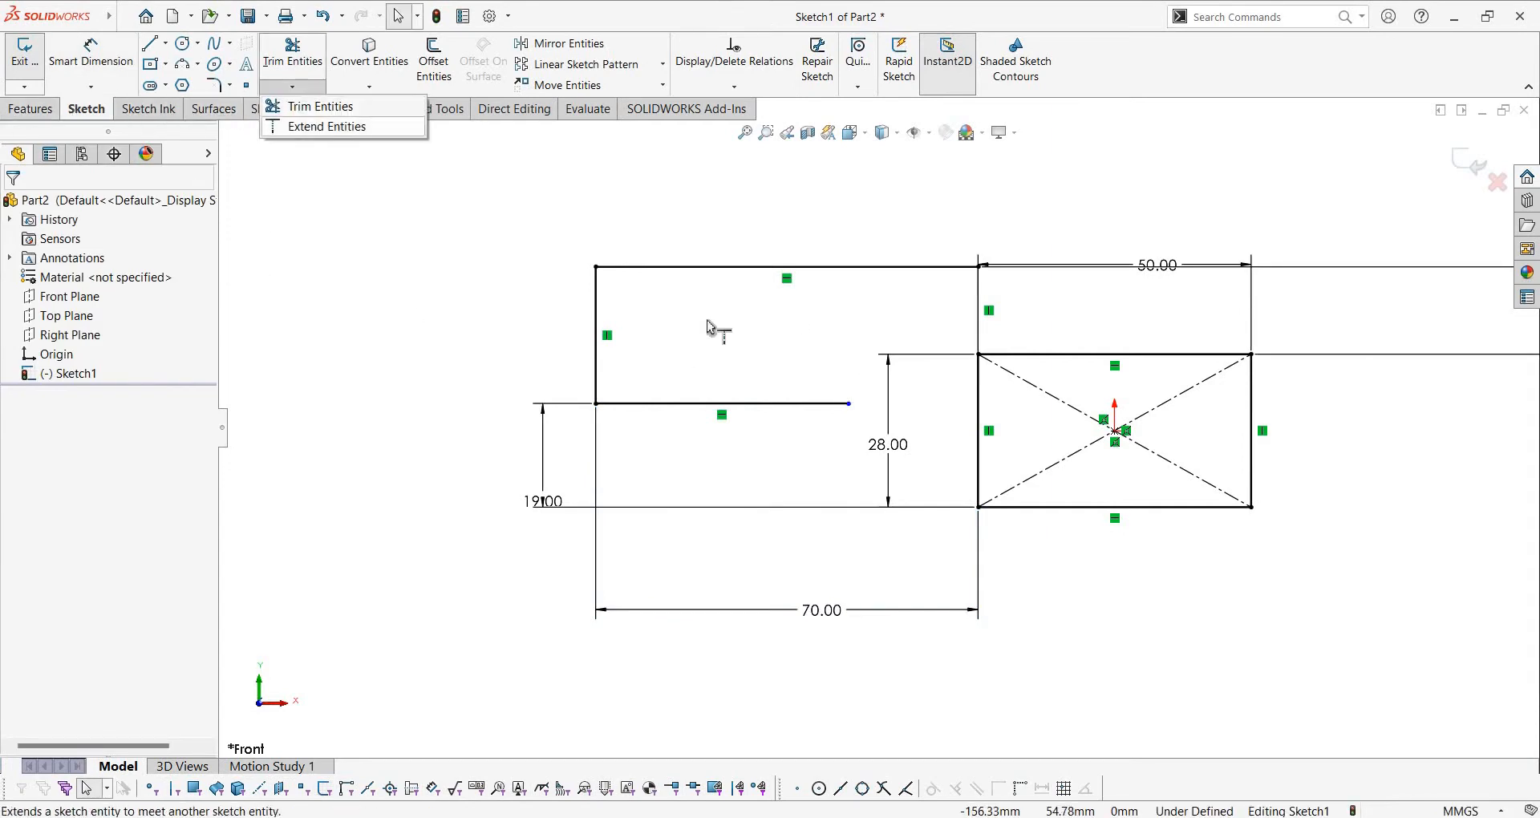
left_click(822, 403)
key("Escape")
scroll(991, 335, "down", 4)
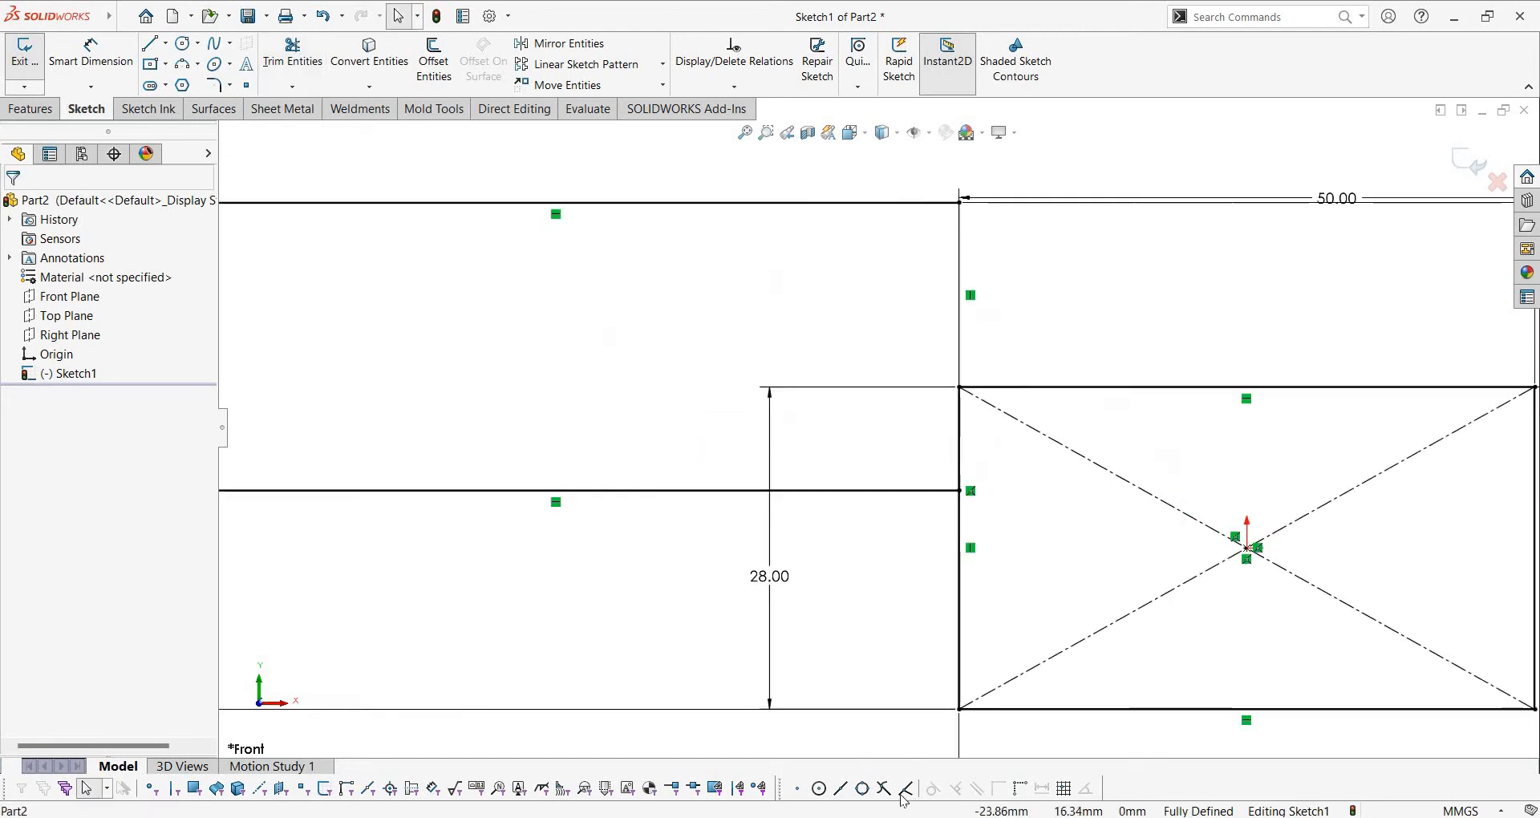
Draw a vertical line from the rectangle's upper-left corner to the right end of the upper horizontal line
scroll(946, 386, "up", 3)
scroll(965, 395, "down", 4)
left_click(149, 42)
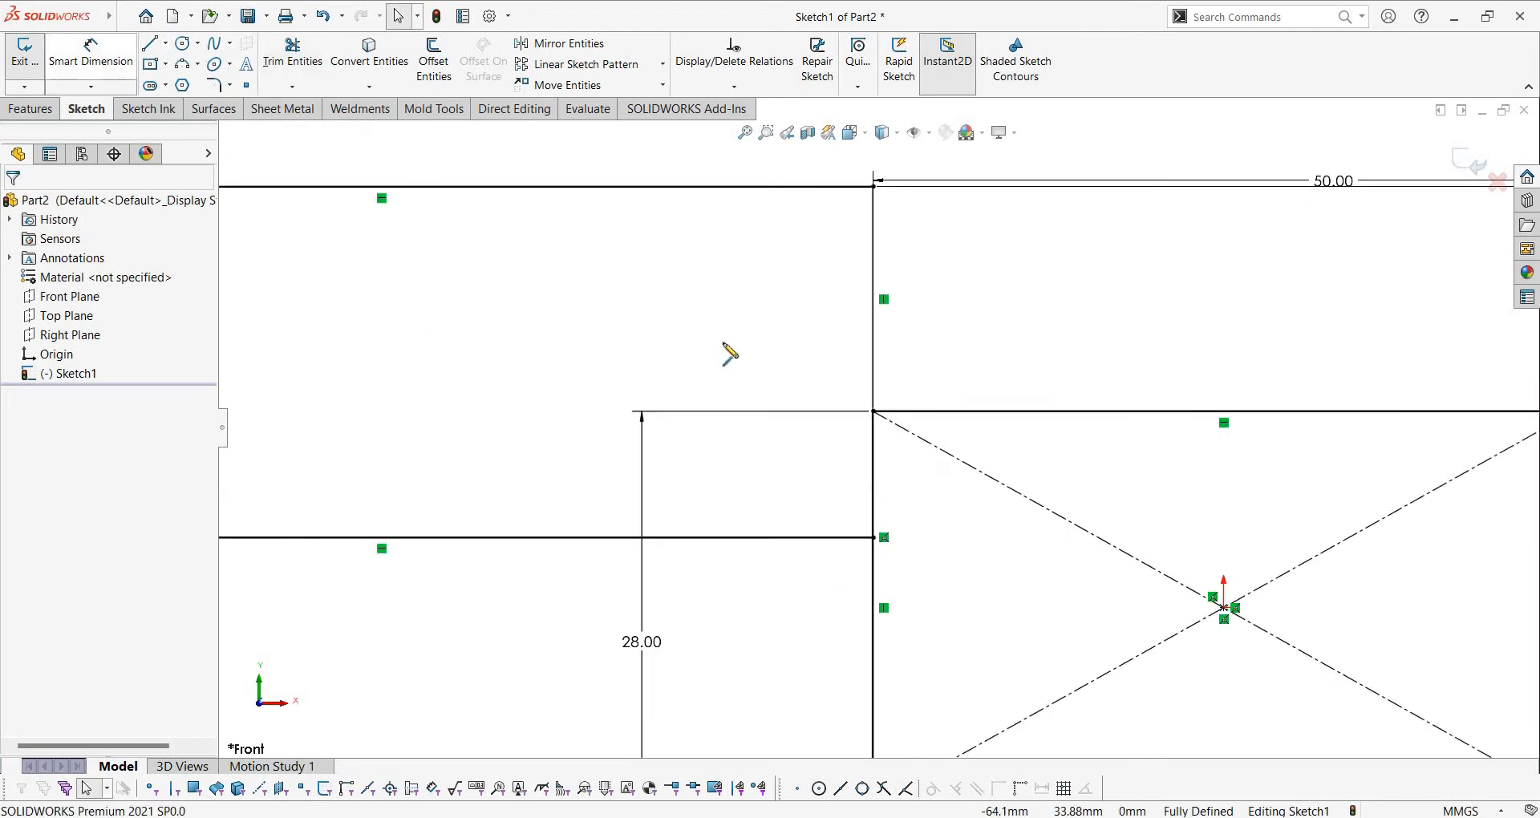
left_click(872, 411)
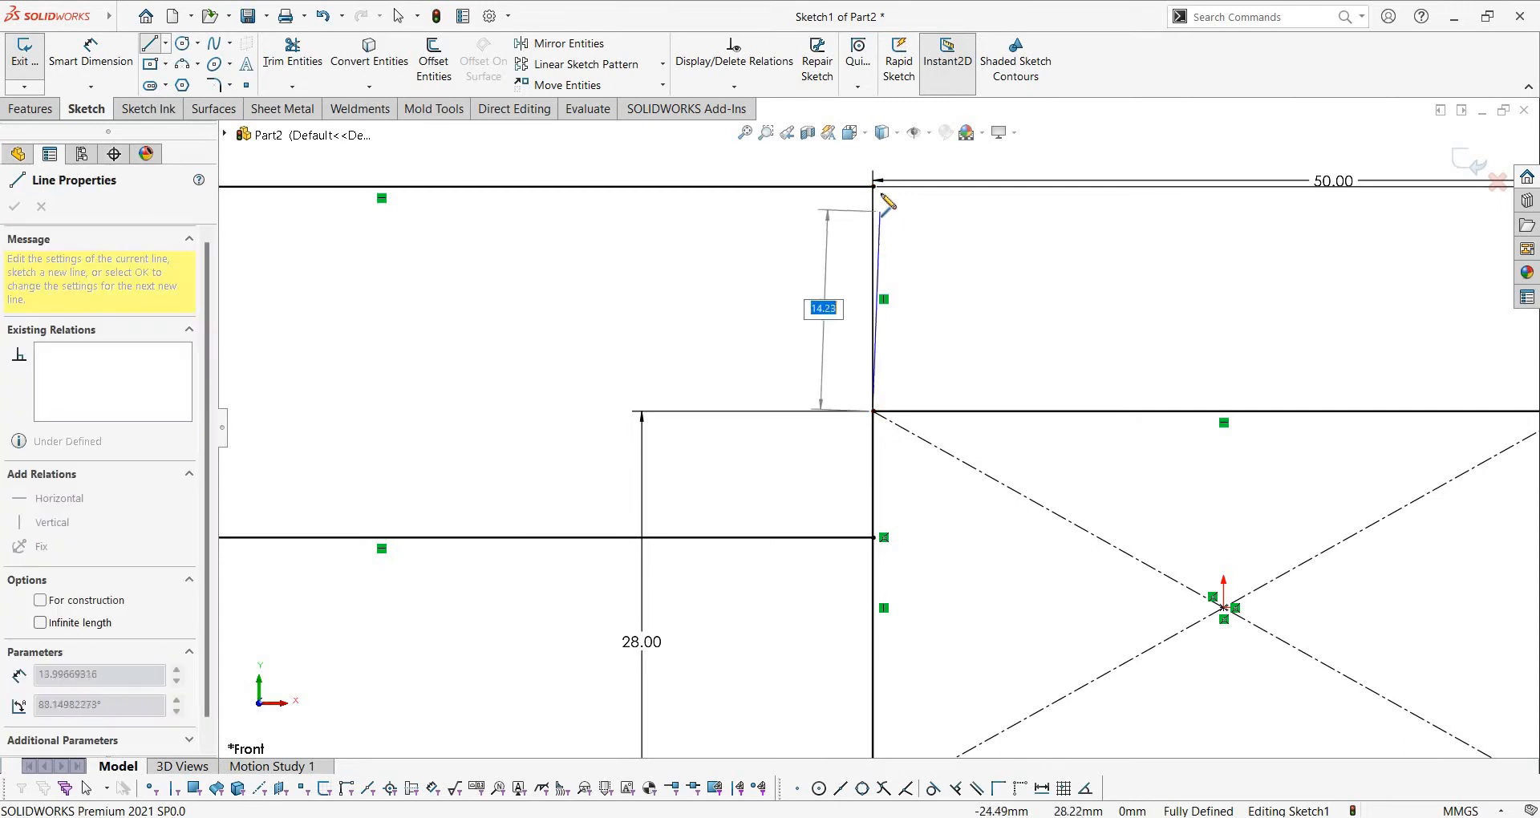
left_click(873, 187)
key("Escape")
scroll(1113, 300, "up", 4)
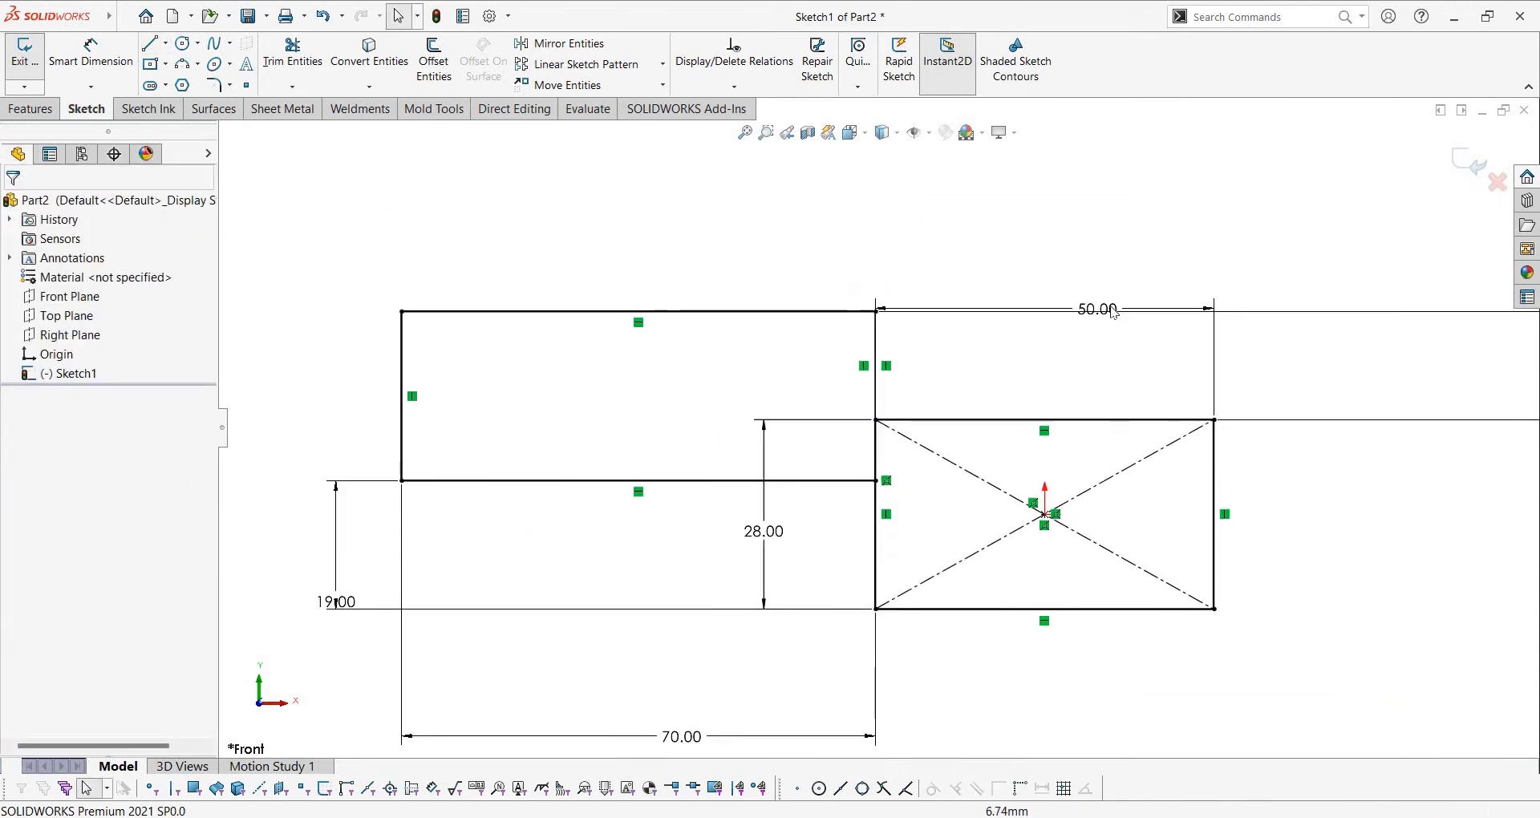
Move the rectangle's 50 mm width dimension closer to its upper edge
mouse_move(1110, 308)
left_mouse_down()
mouse_move(1099, 176)
mouse_move(1102, 365)
left_mouse_up()
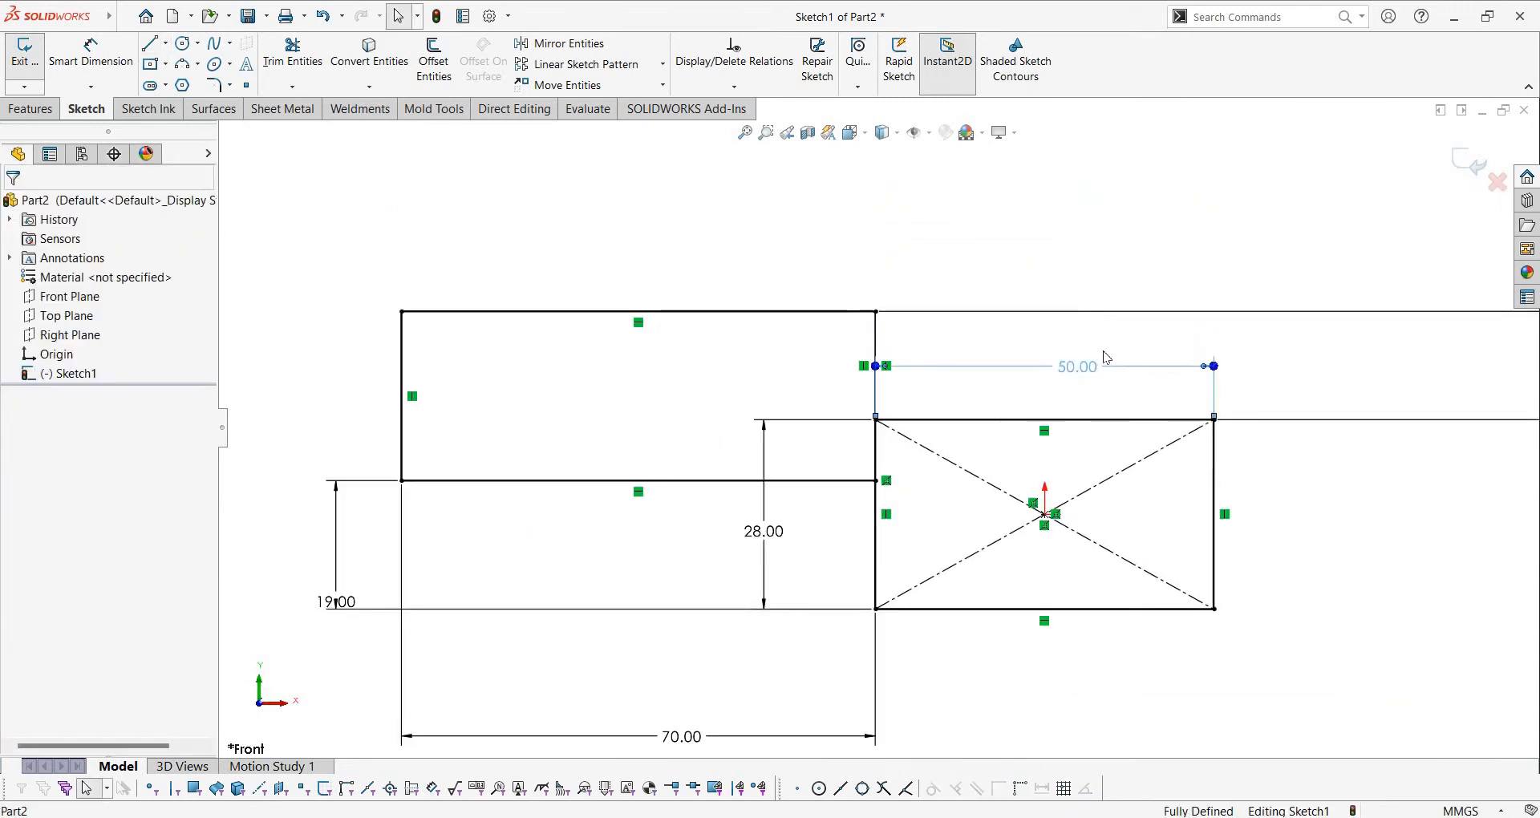
scroll(1097, 414, "up", 6)
scroll(1091, 413, "down", 4)
scroll(597, 460, "up", 4)
scroll(596, 461, "down", 1)
scroll(692, 517, "down", 4)
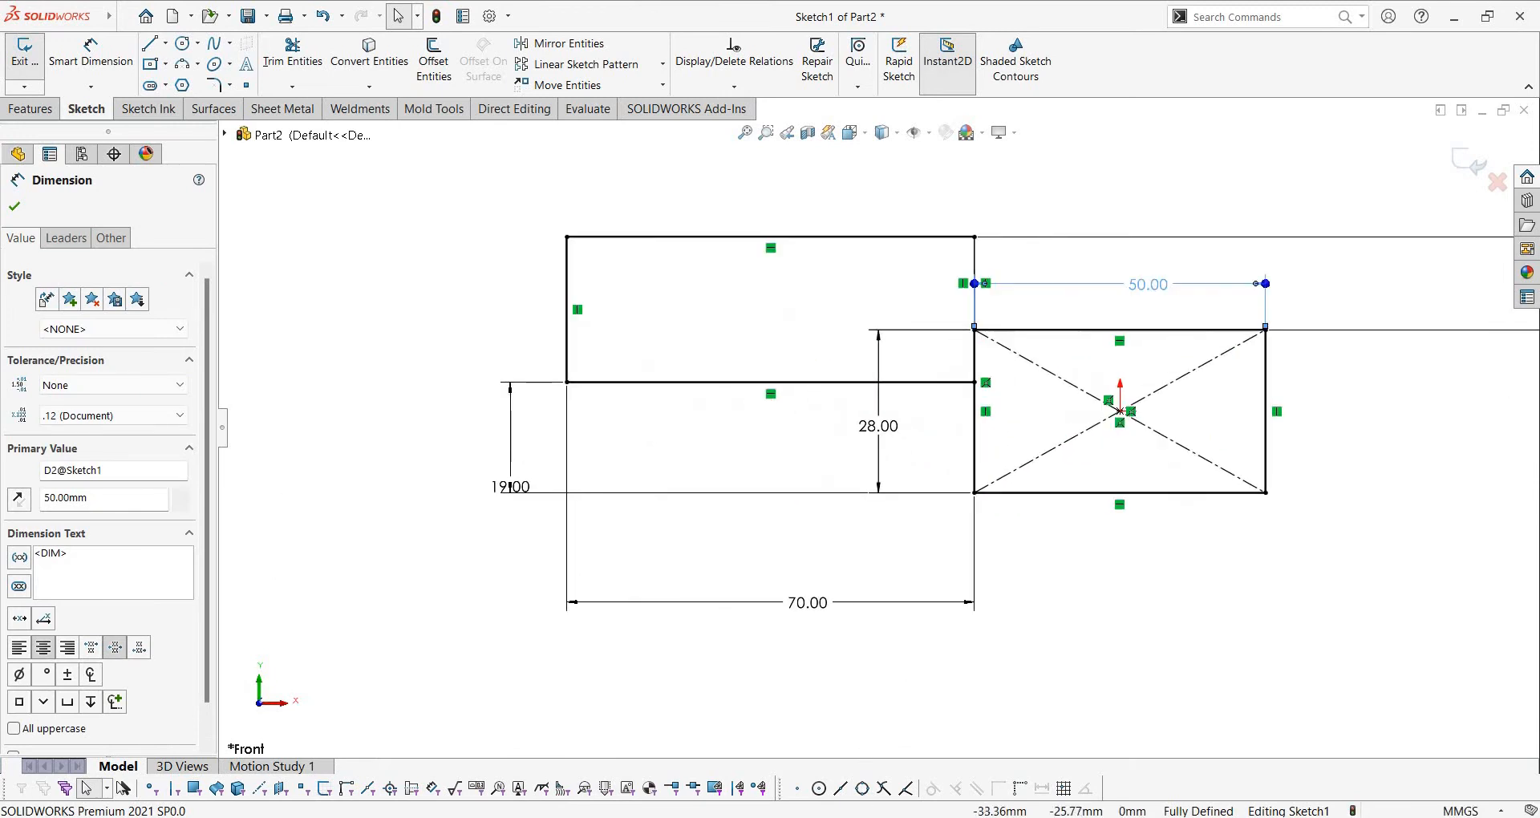
Check section A-A in the EX 25 drawing, then sketch a horizontal line about 11 mm long left of the rectangle, below the lower line
key("alt+Tab")
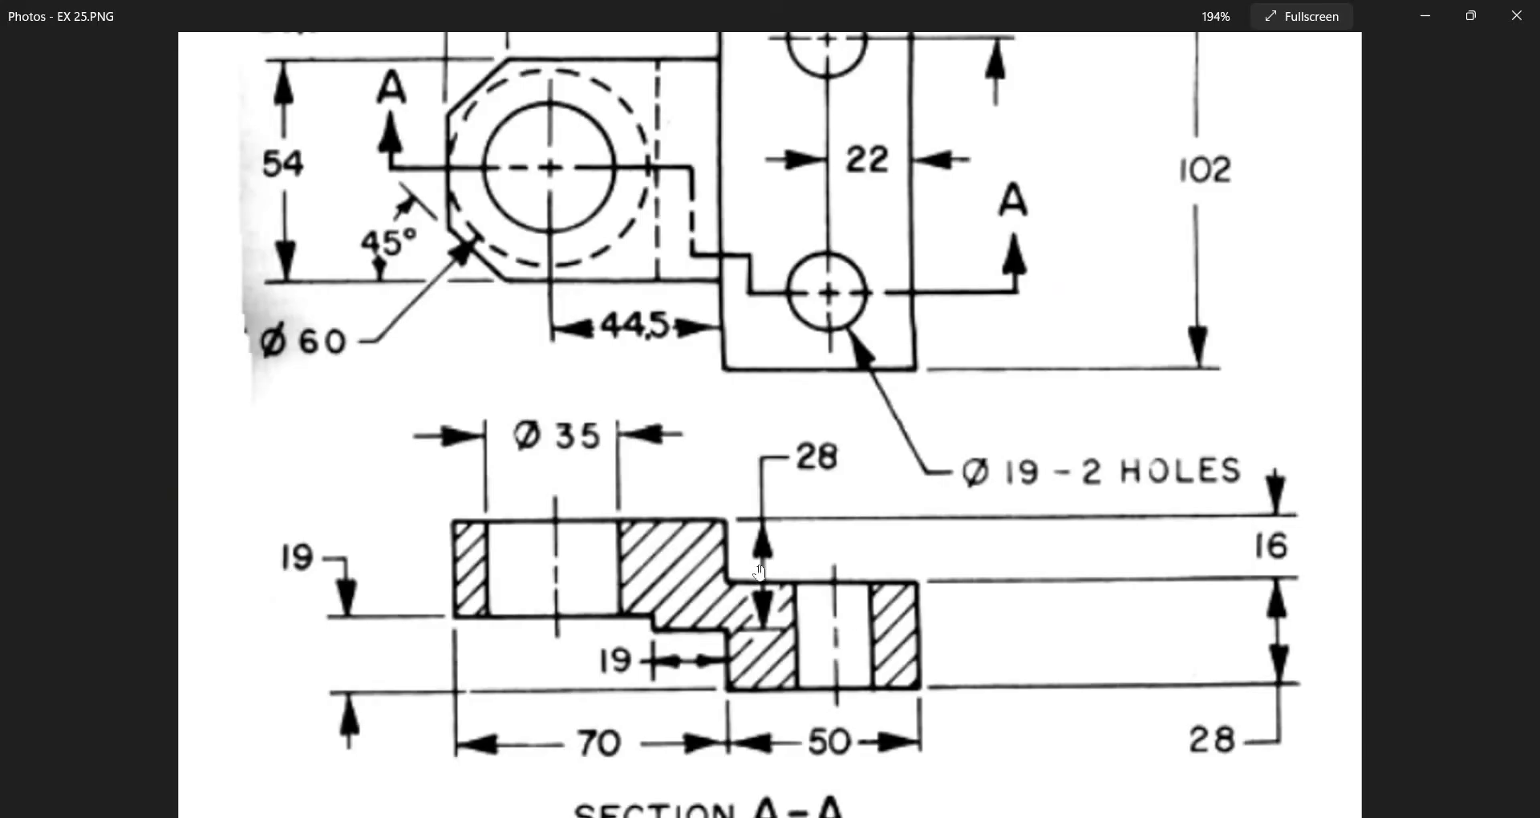
scroll(760, 571, "down", 1)
scroll(670, 660, "up", 3)
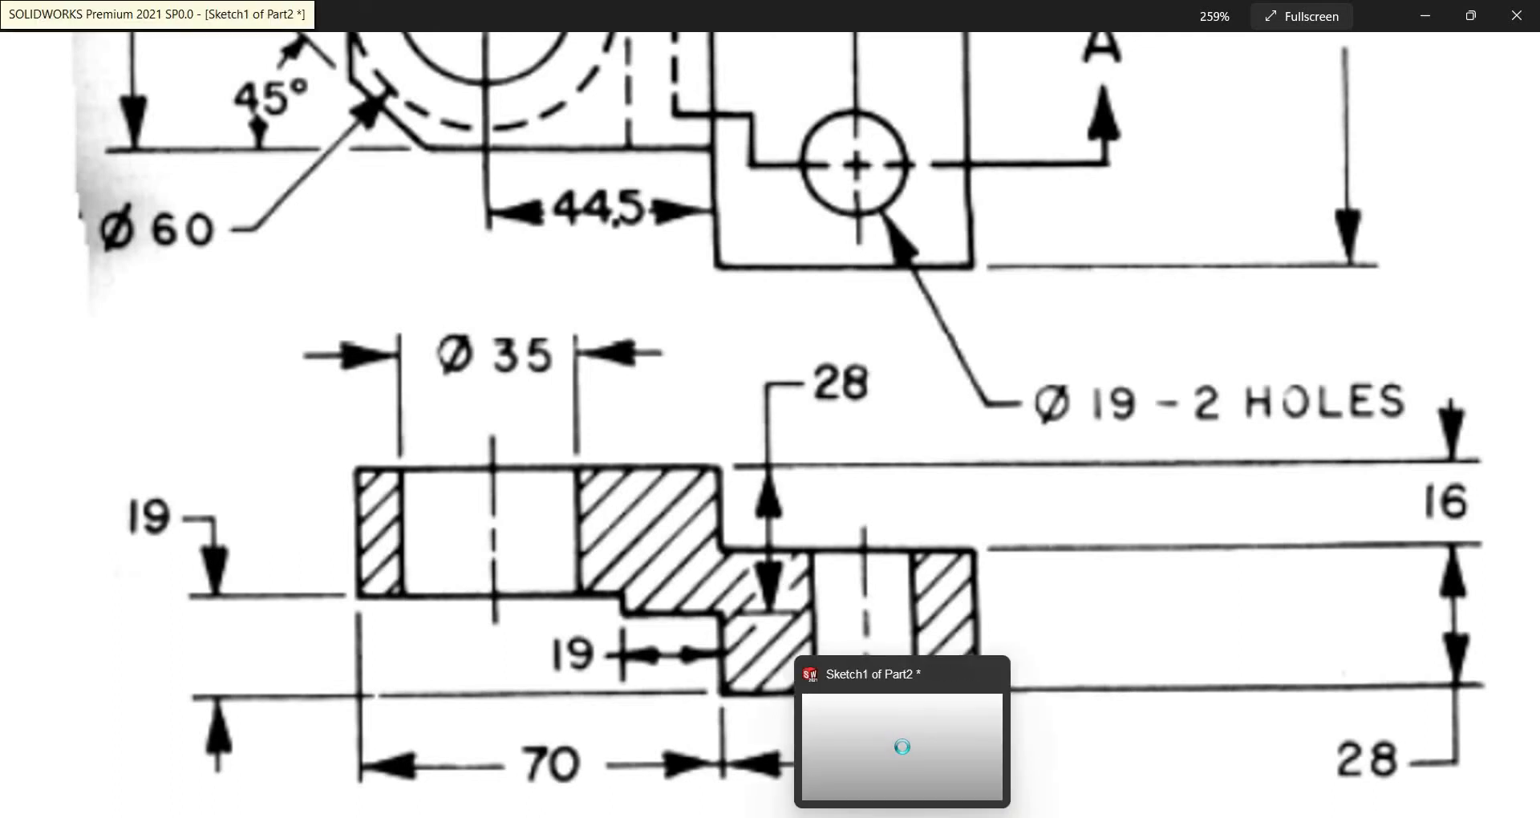
left_click(903, 817)
scroll(969, 412, "down", 3)
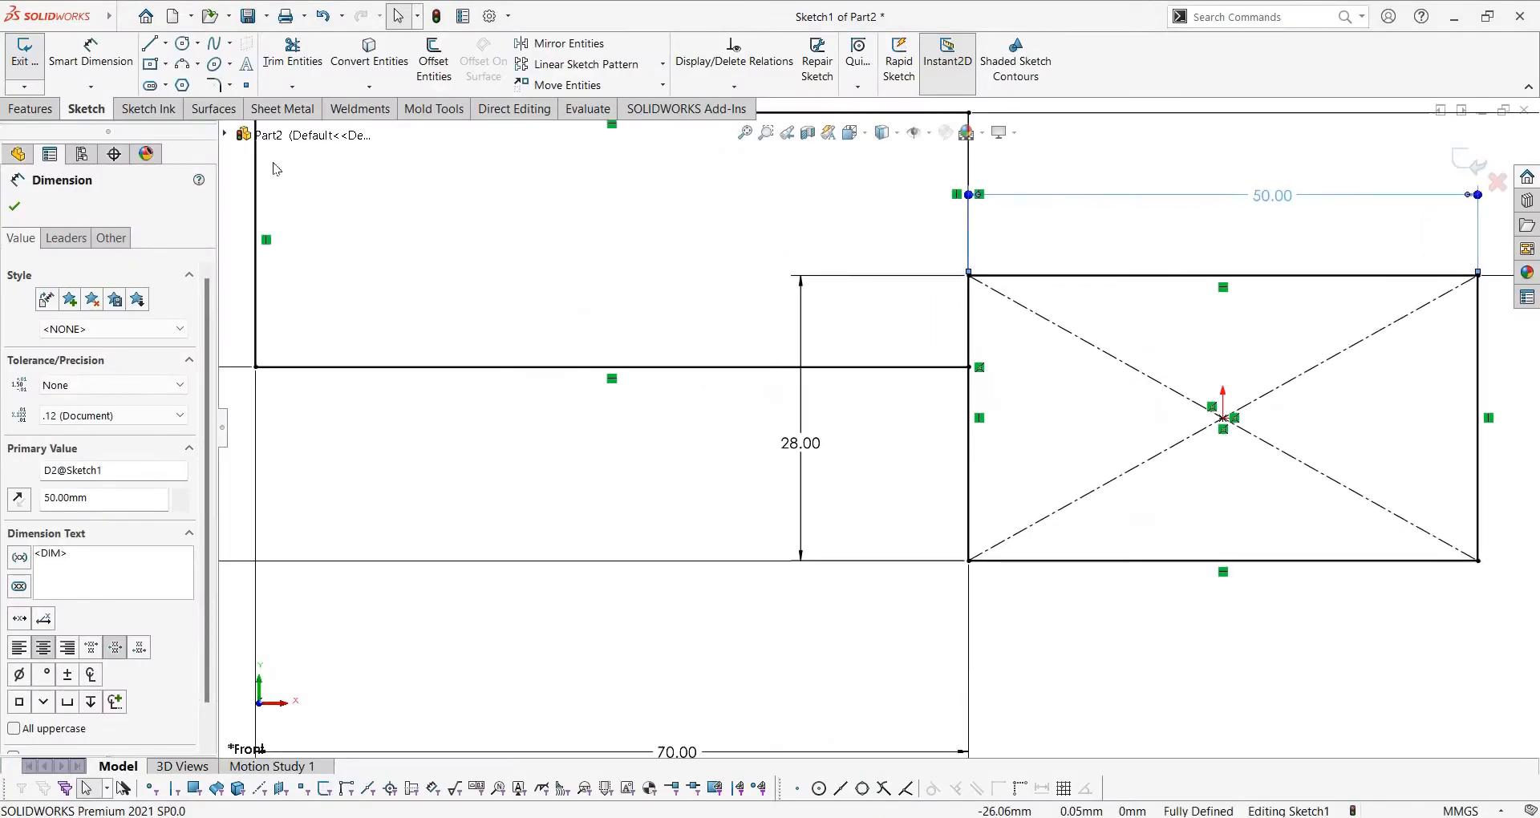
scroll(876, 425, "up", 1)
key("l")
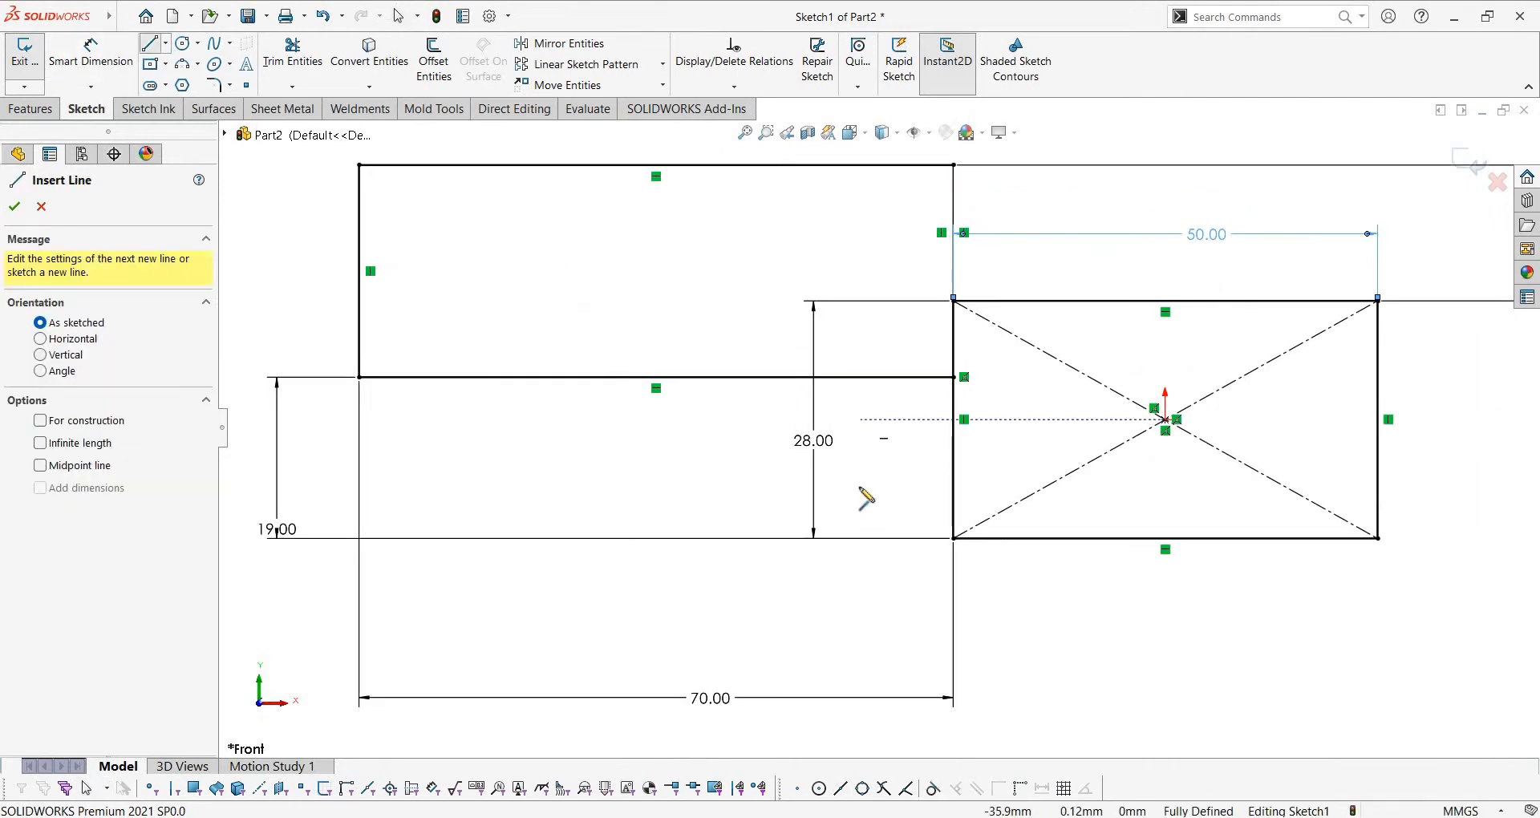
left_click(846, 419)
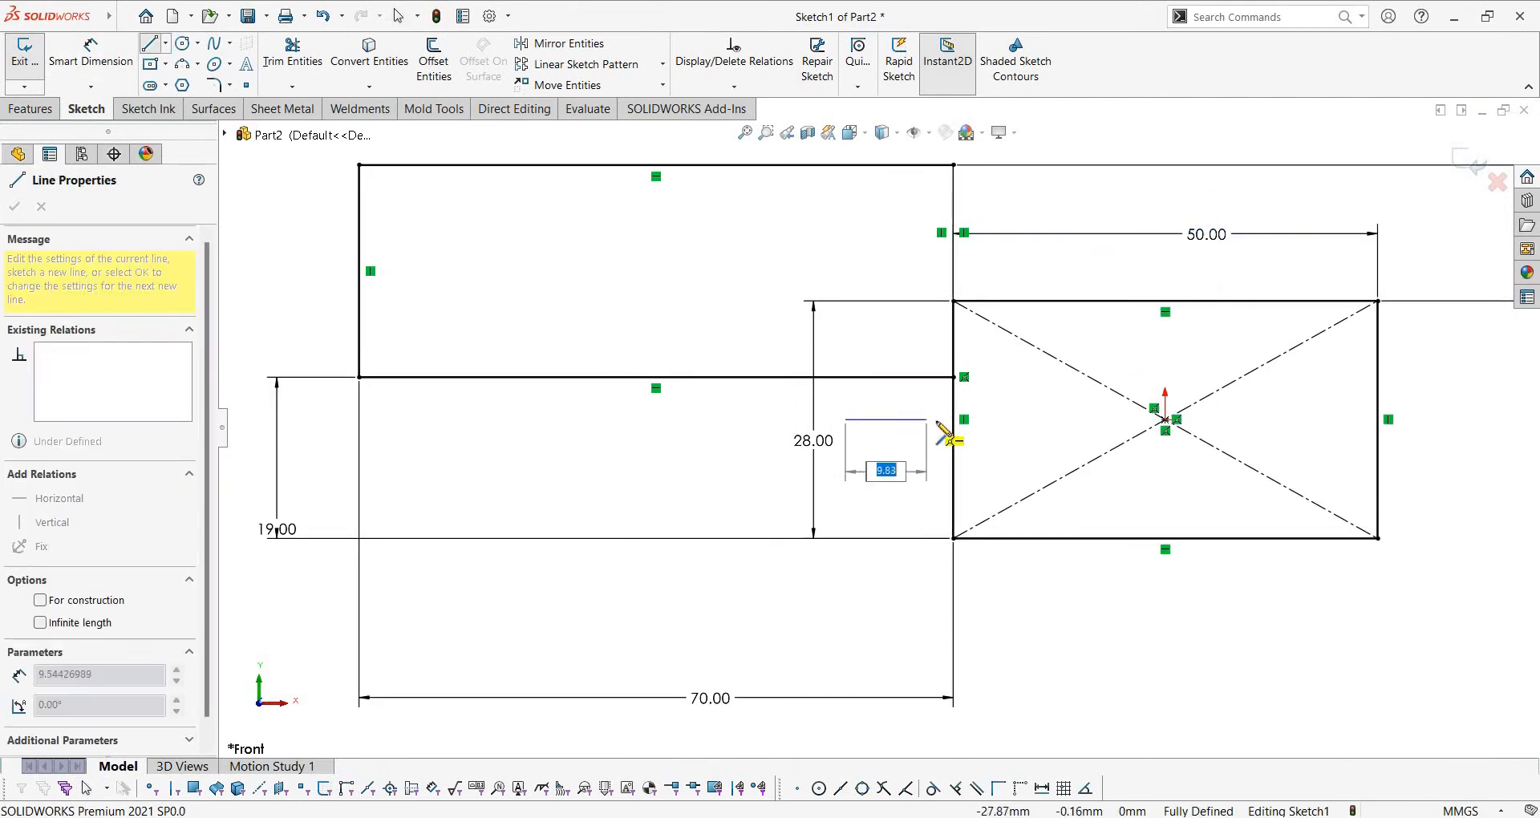
left_click(936, 418)
key("Escape")
scroll(878, 427, "up", 3)
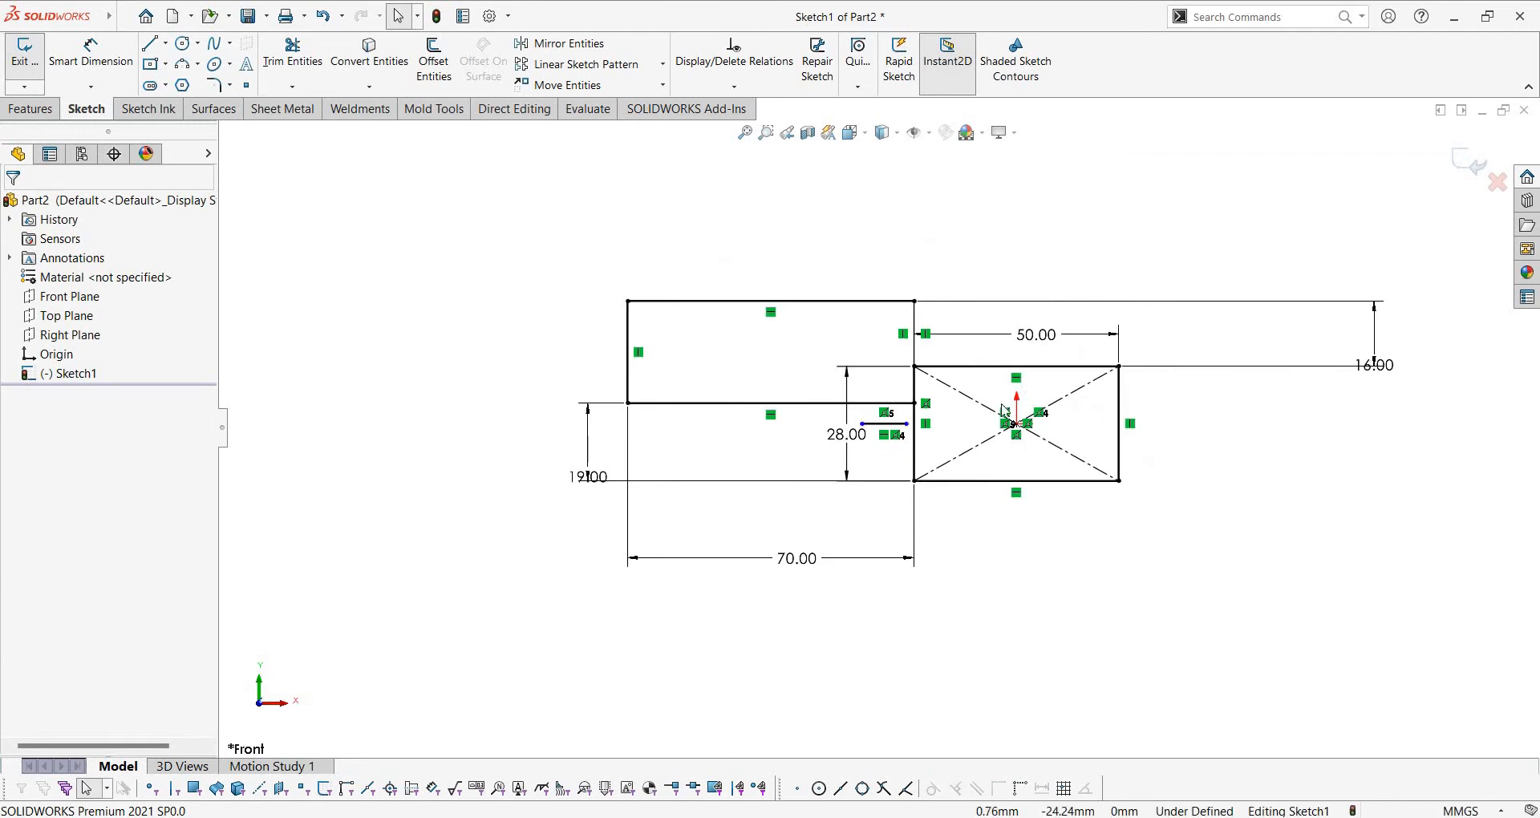
Recheck section A-A in the EX 25 drawing and delete the rectangle's 28 mm height dimension
scroll(1006, 411, "down", 1)
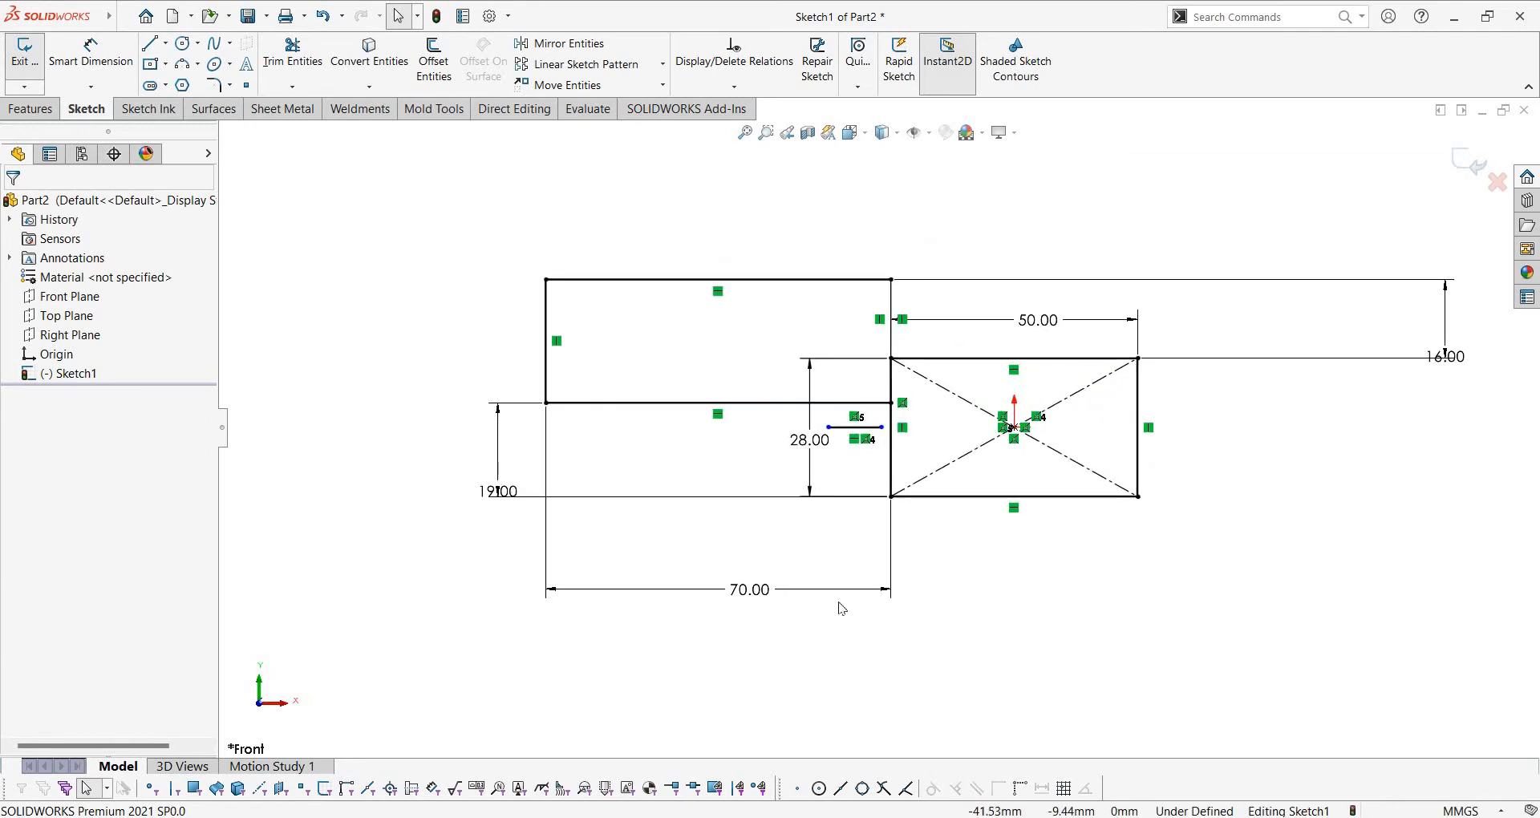
key("alt+Tab")
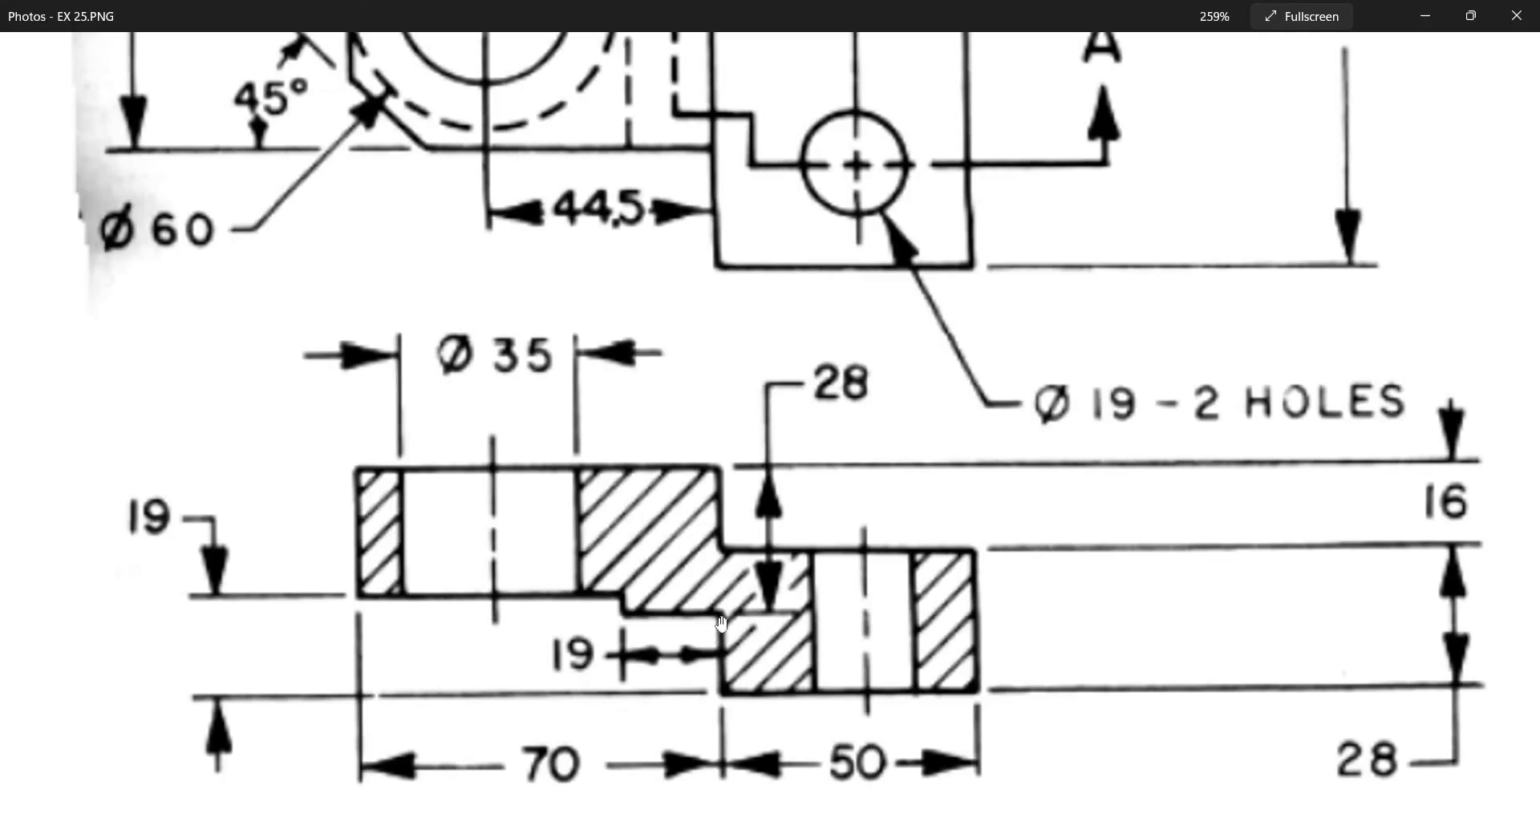
scroll(722, 624, "down", 1)
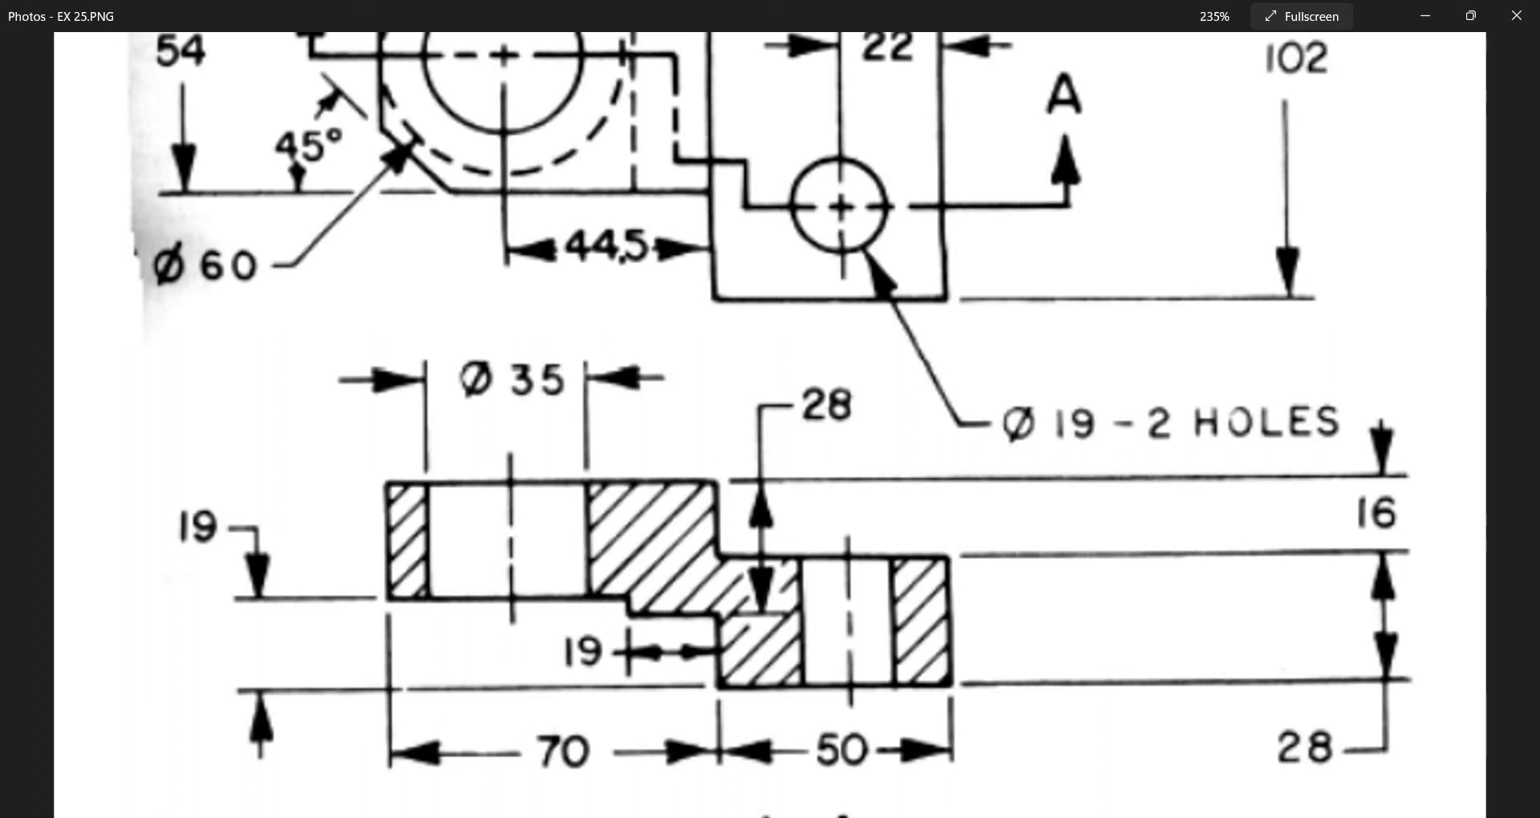
key("alt+Tab")
left_click_drag(811, 440, 766, 441)
key("Delete")
Dimension the short horizontal line 28 mm below the upper horizontal line
right_click_drag(870, 428, 871, 404)
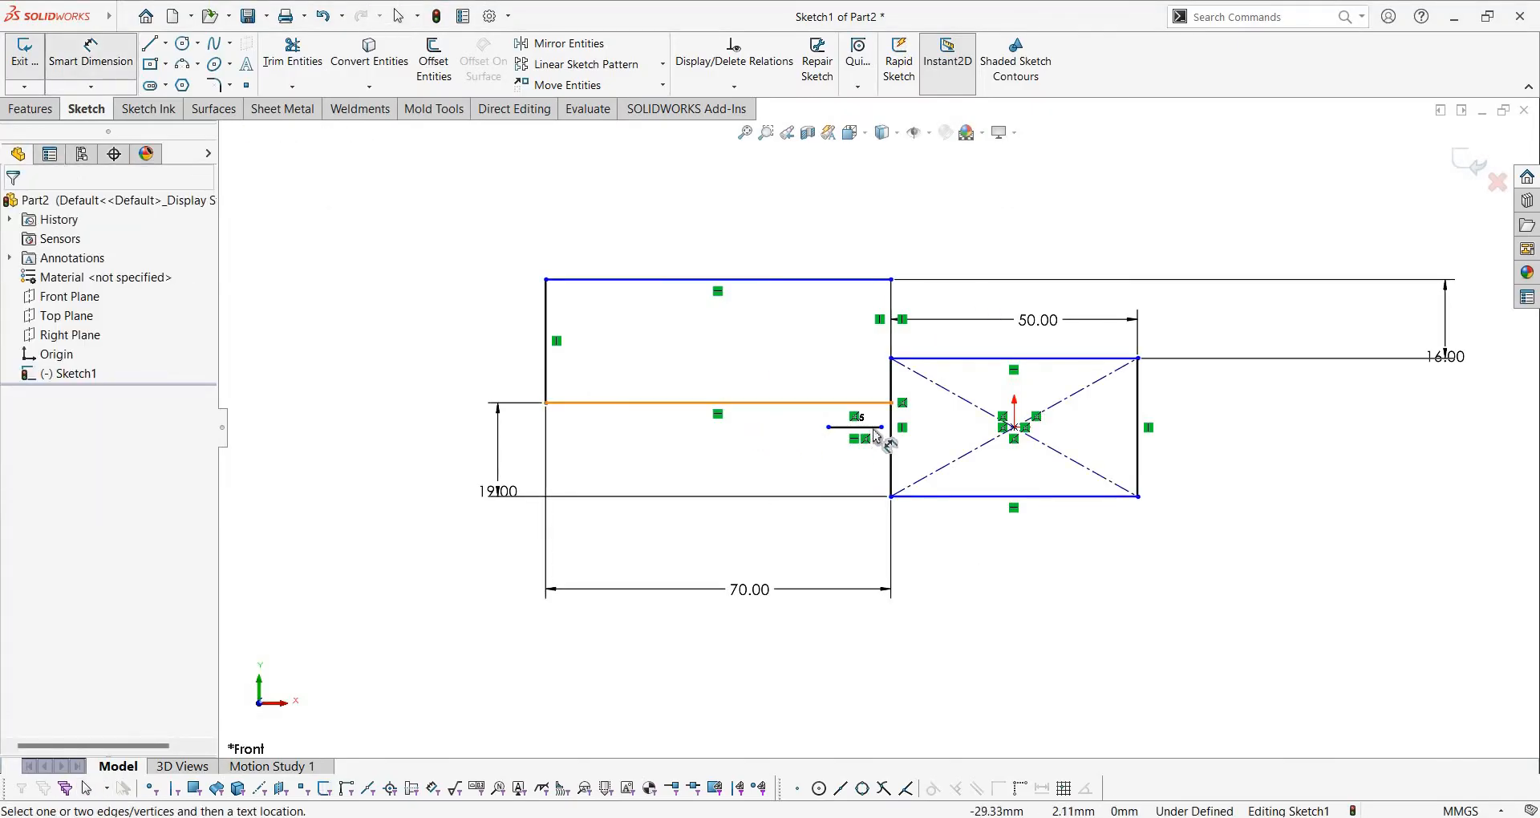
left_click(872, 427)
left_click(870, 280)
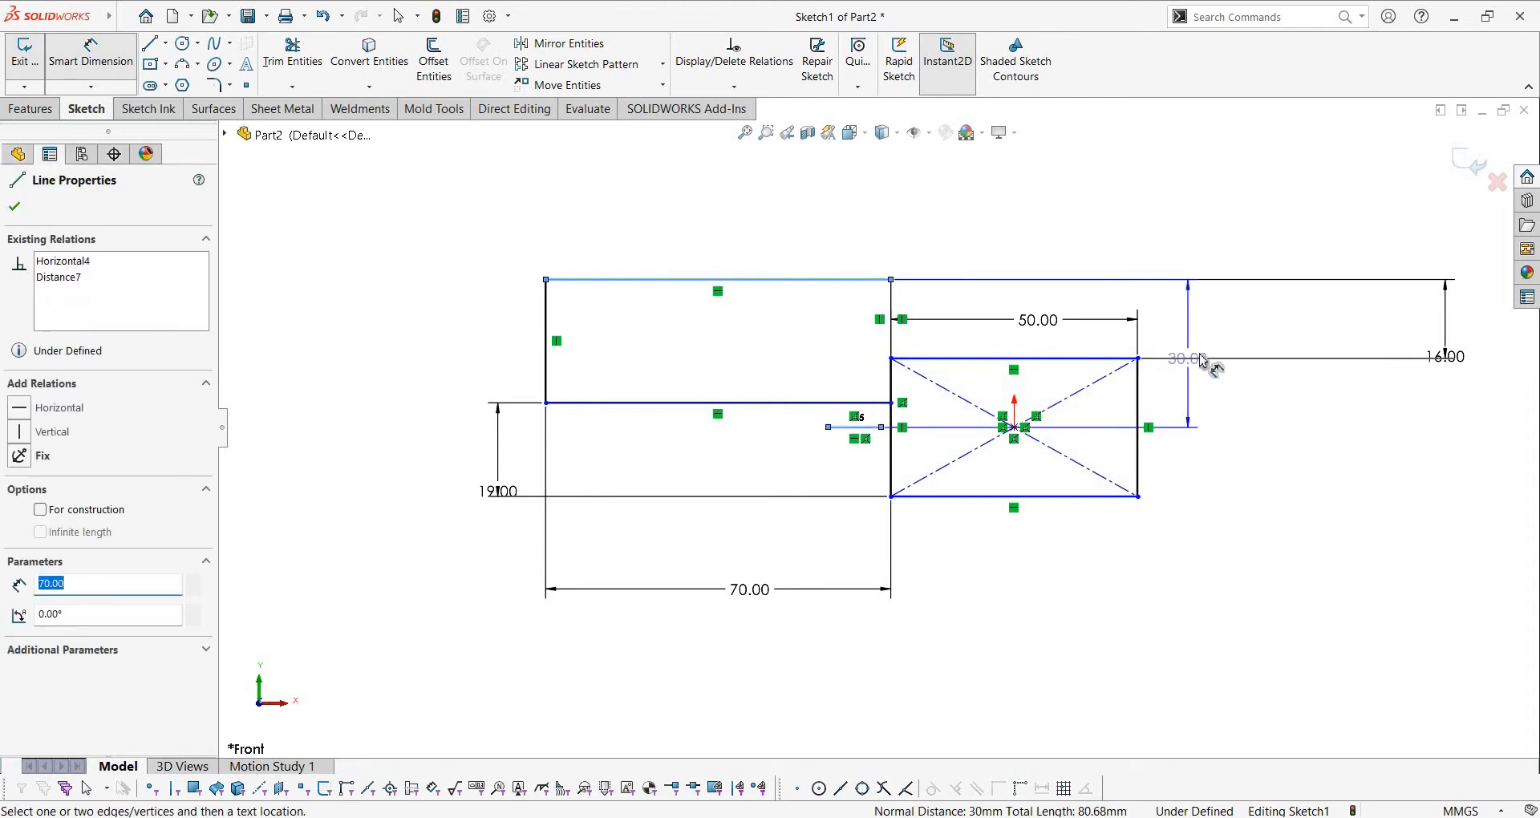
left_click(1199, 353)
type("28")
key("Return")
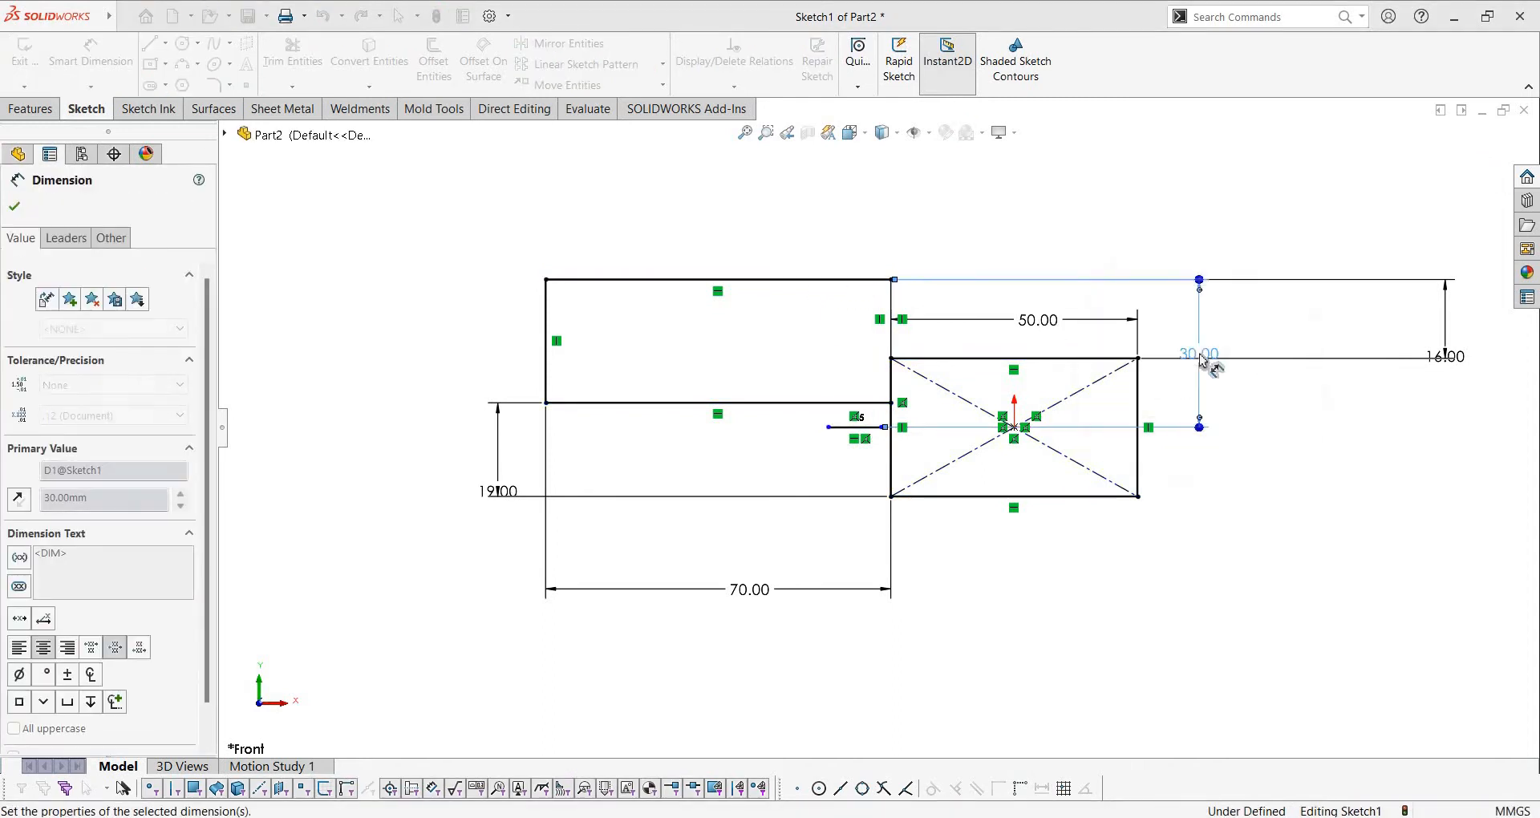
scroll(895, 387, "down", 5)
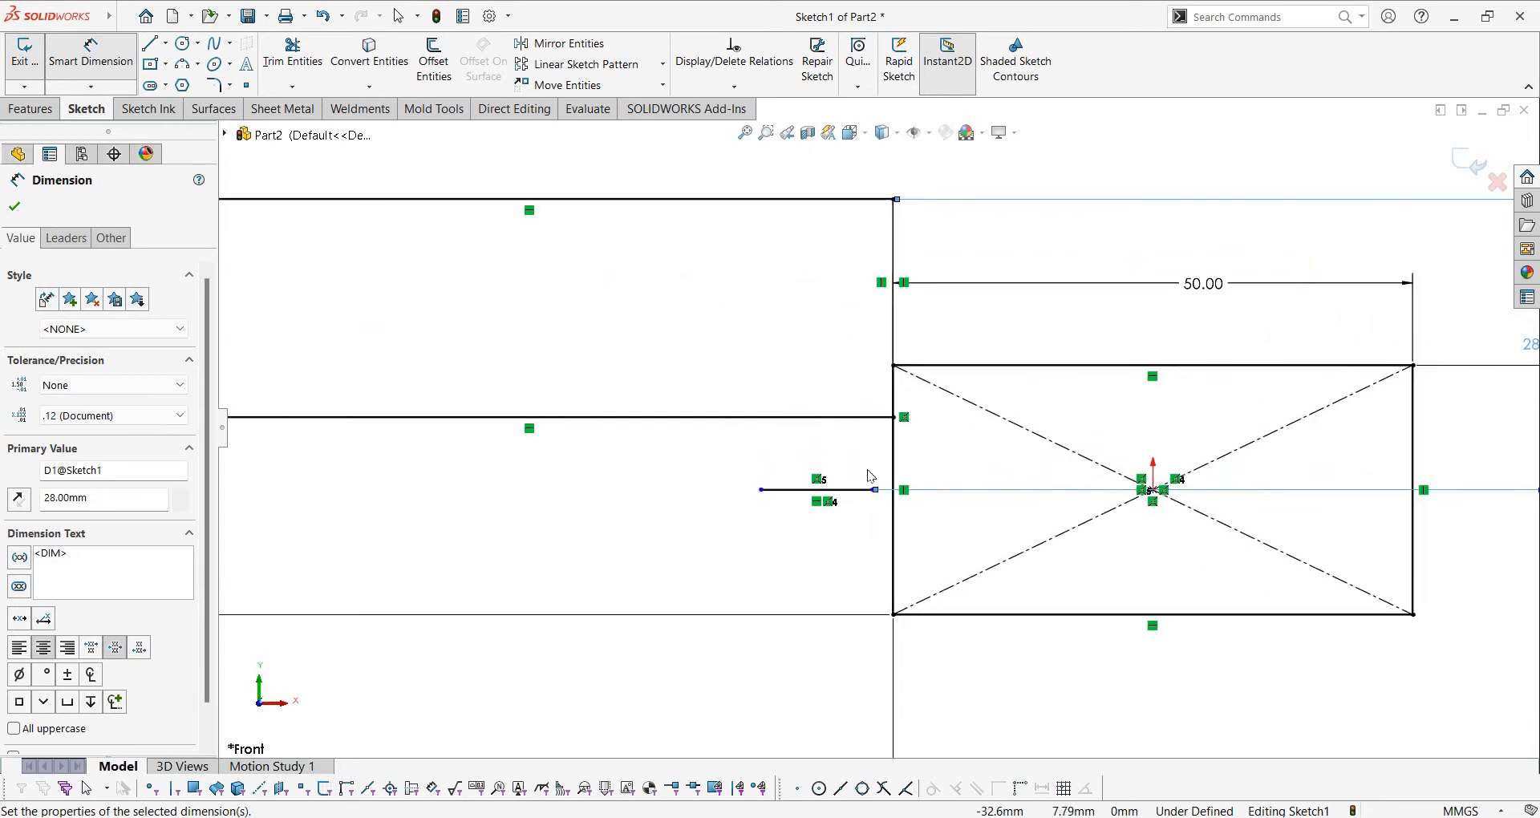
key("Escape")
Offset only the rectangle's left edge 19 mm outward, with chain selection turned off
scroll(907, 629, "up", 3)
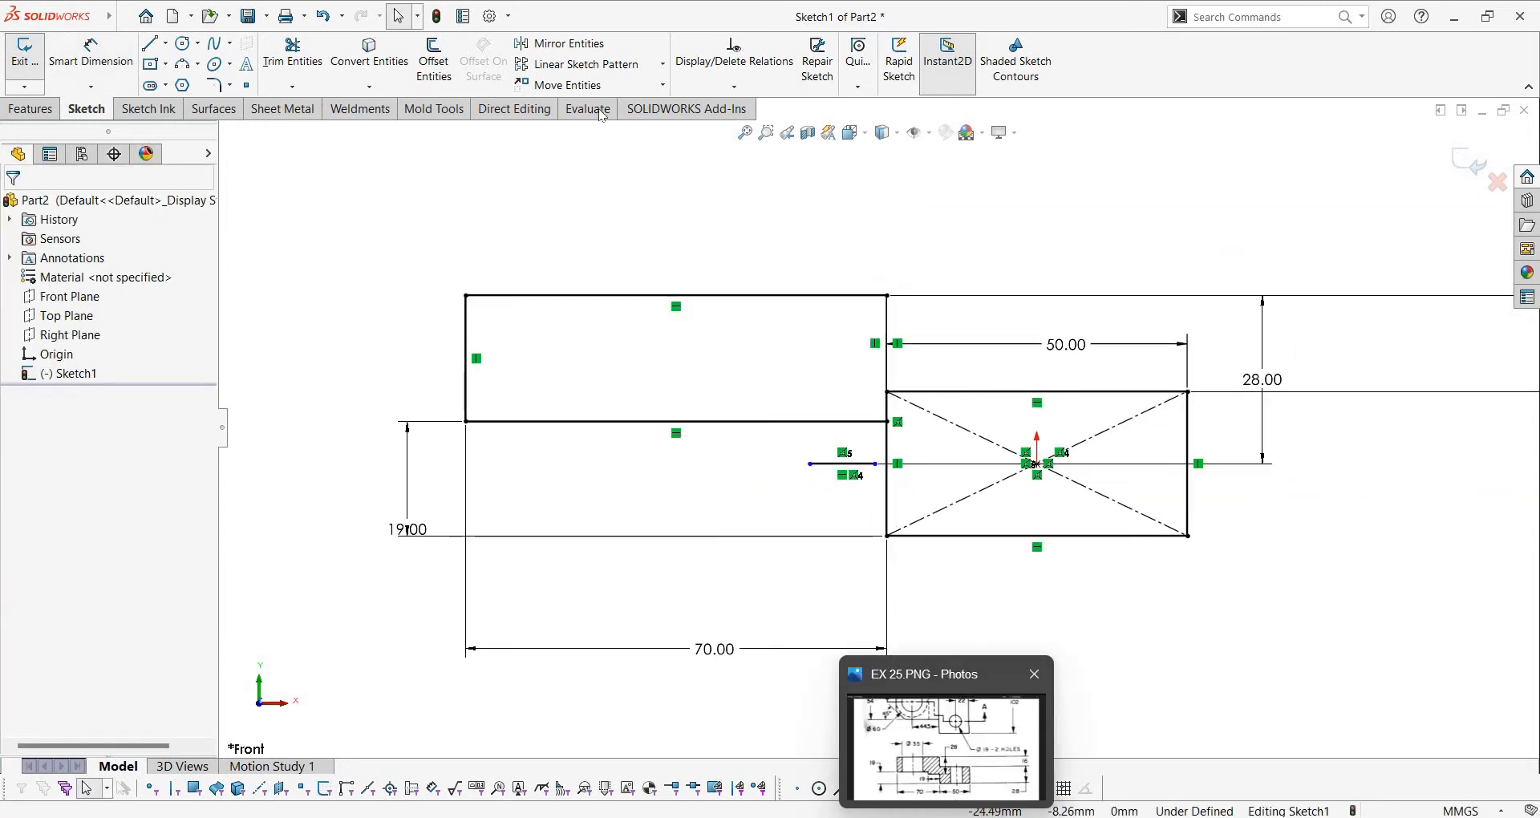
scroll(890, 525, "down", 2)
left_click(433, 56)
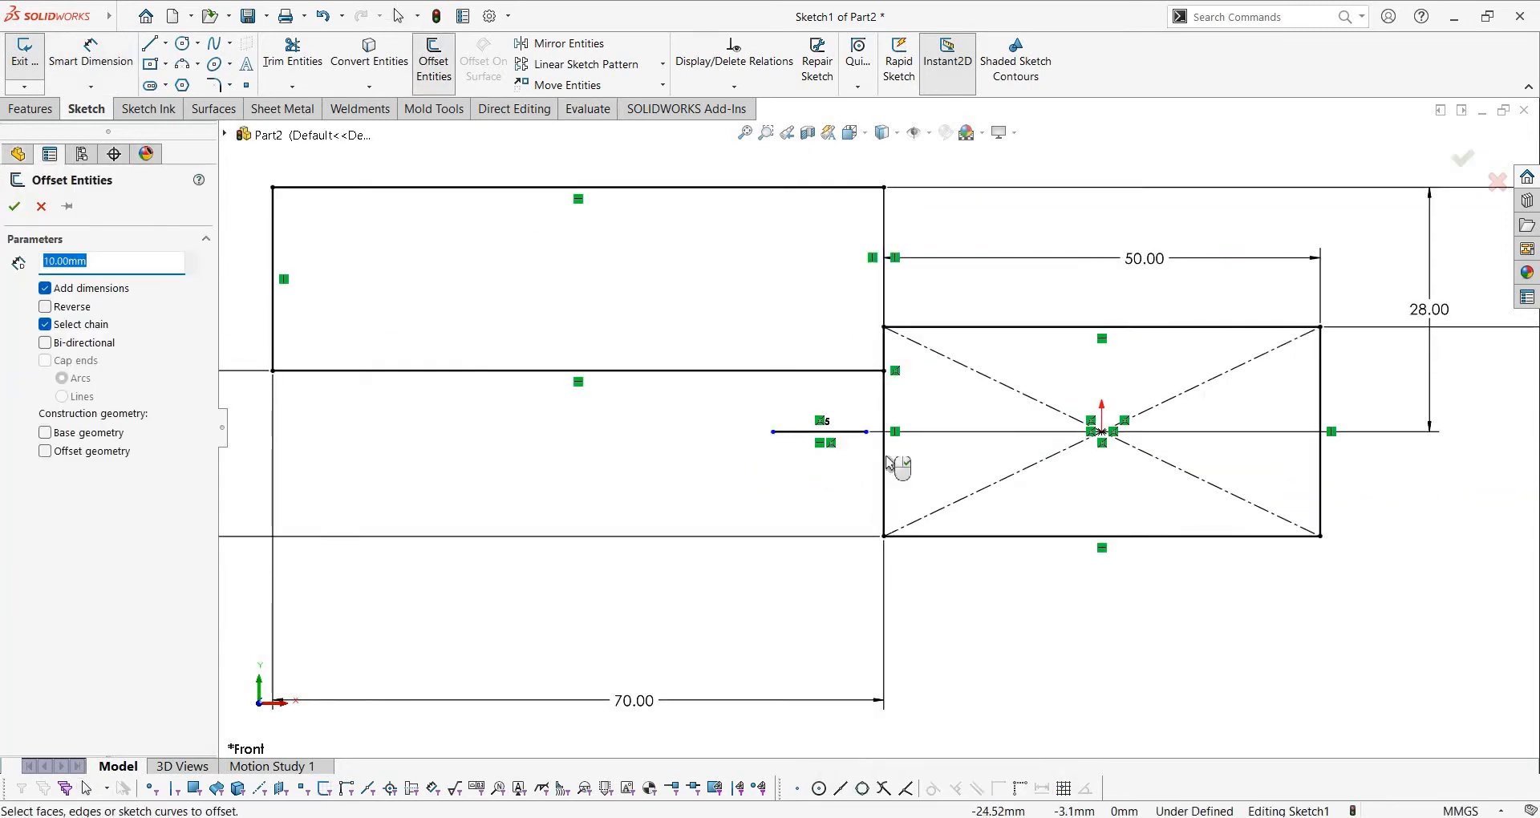
left_click(885, 462)
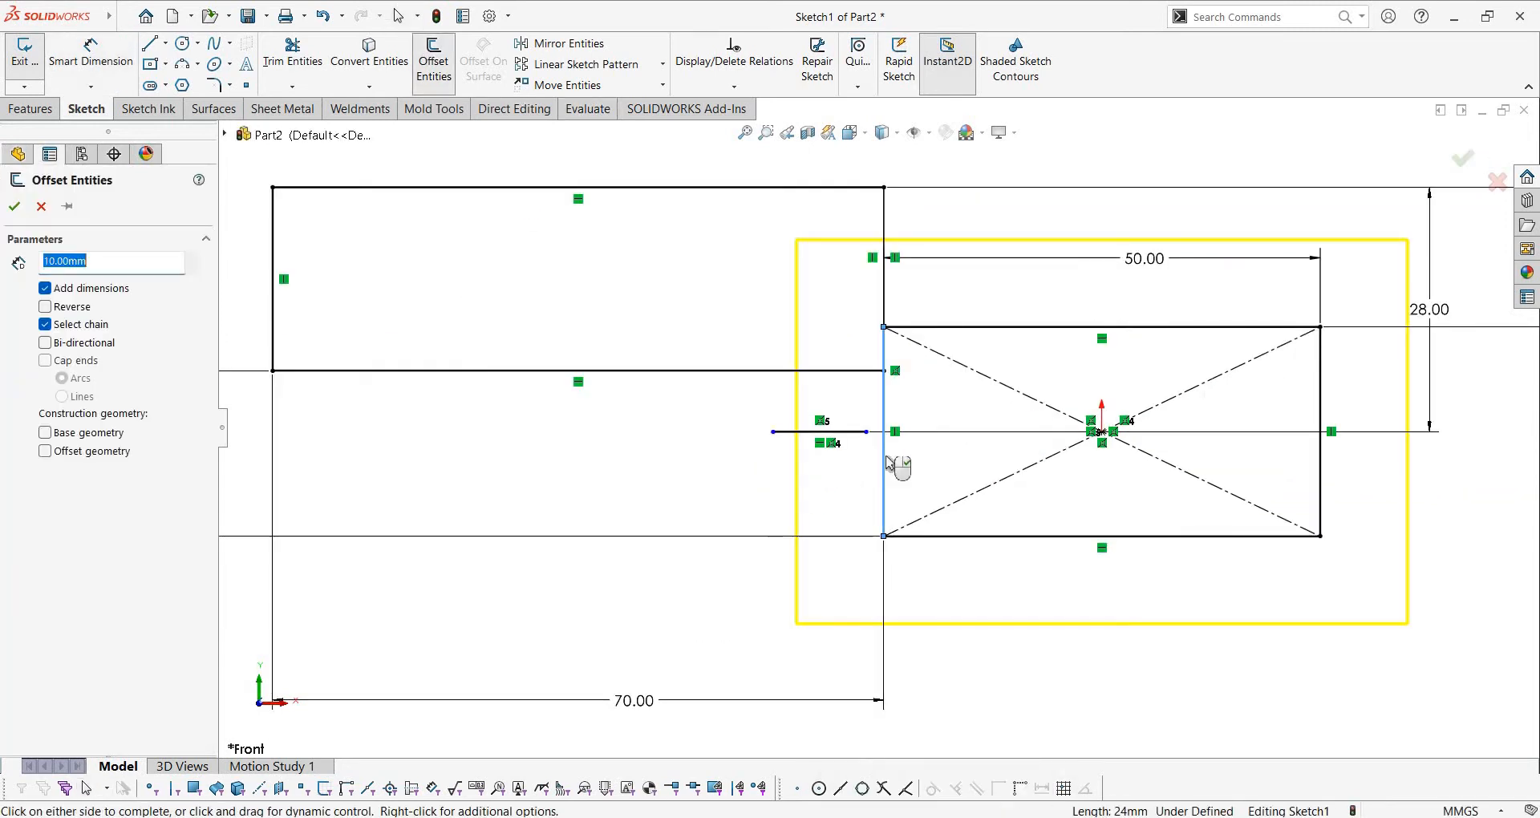
left_click(78, 324)
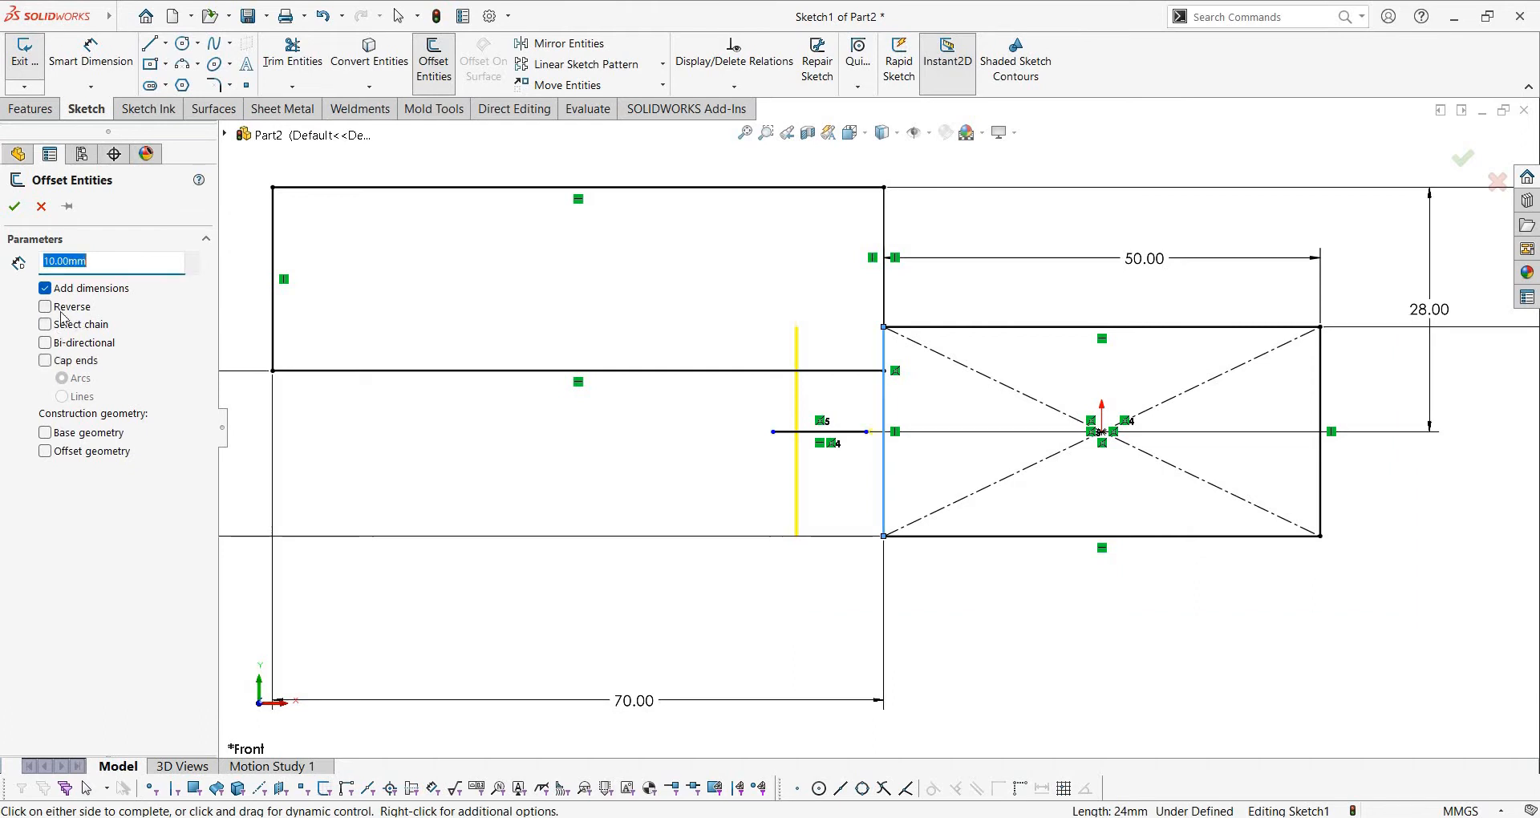
left_click(78, 261)
type("19")
key("Return")
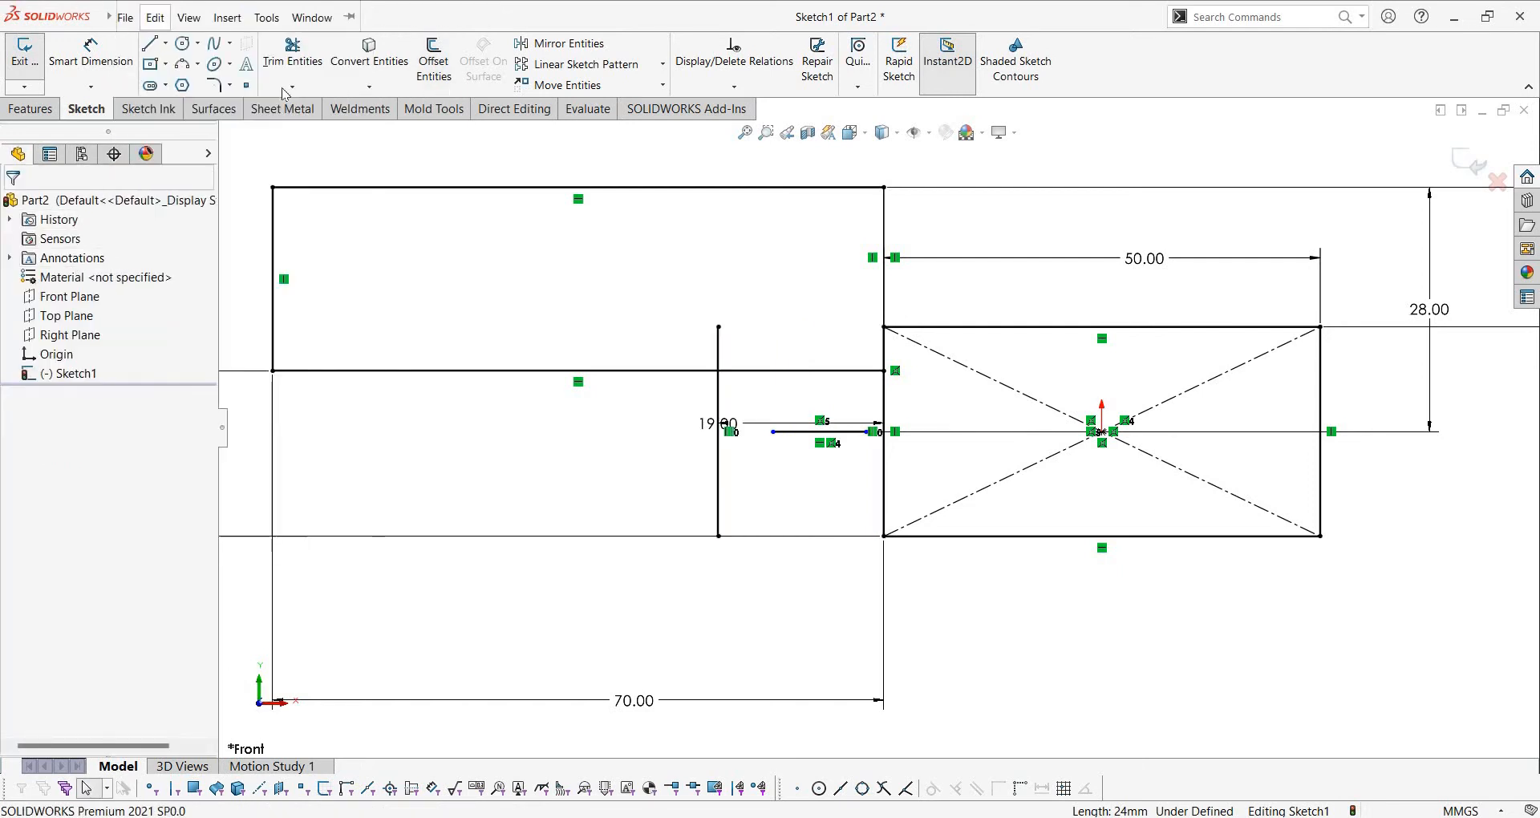
Extend the short horizontal line at both ends to meet the offset line and the rectangle's left edge
left_click(291, 87)
left_click(320, 105)
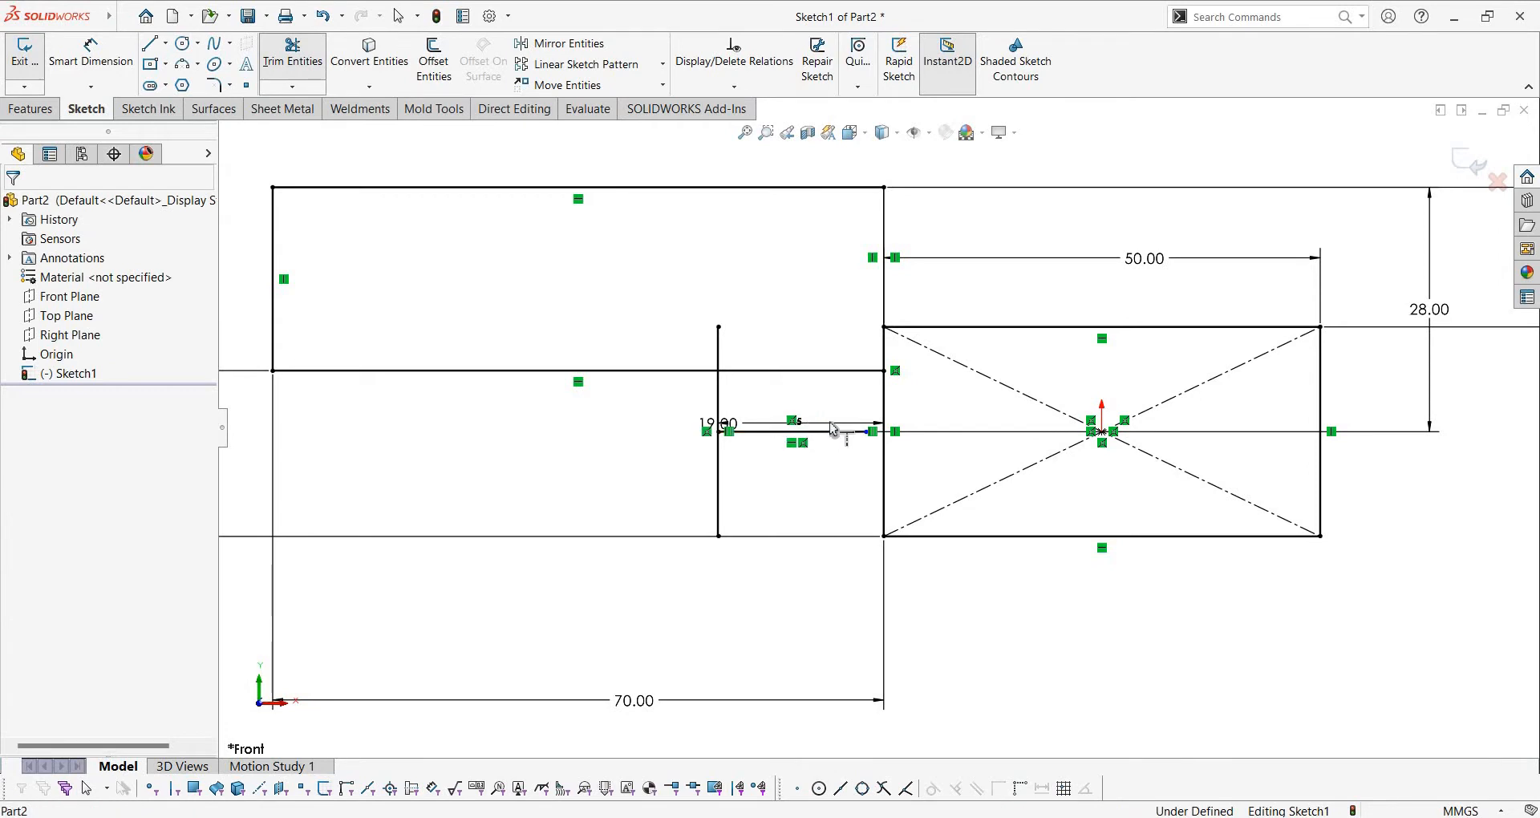
scroll(797, 435, "down", 3)
Trim the offset line's protruding ends and the lower horizontal line's excess beyond it, leaving a stepped underside on the 70 mm profile
left_click(275, 61)
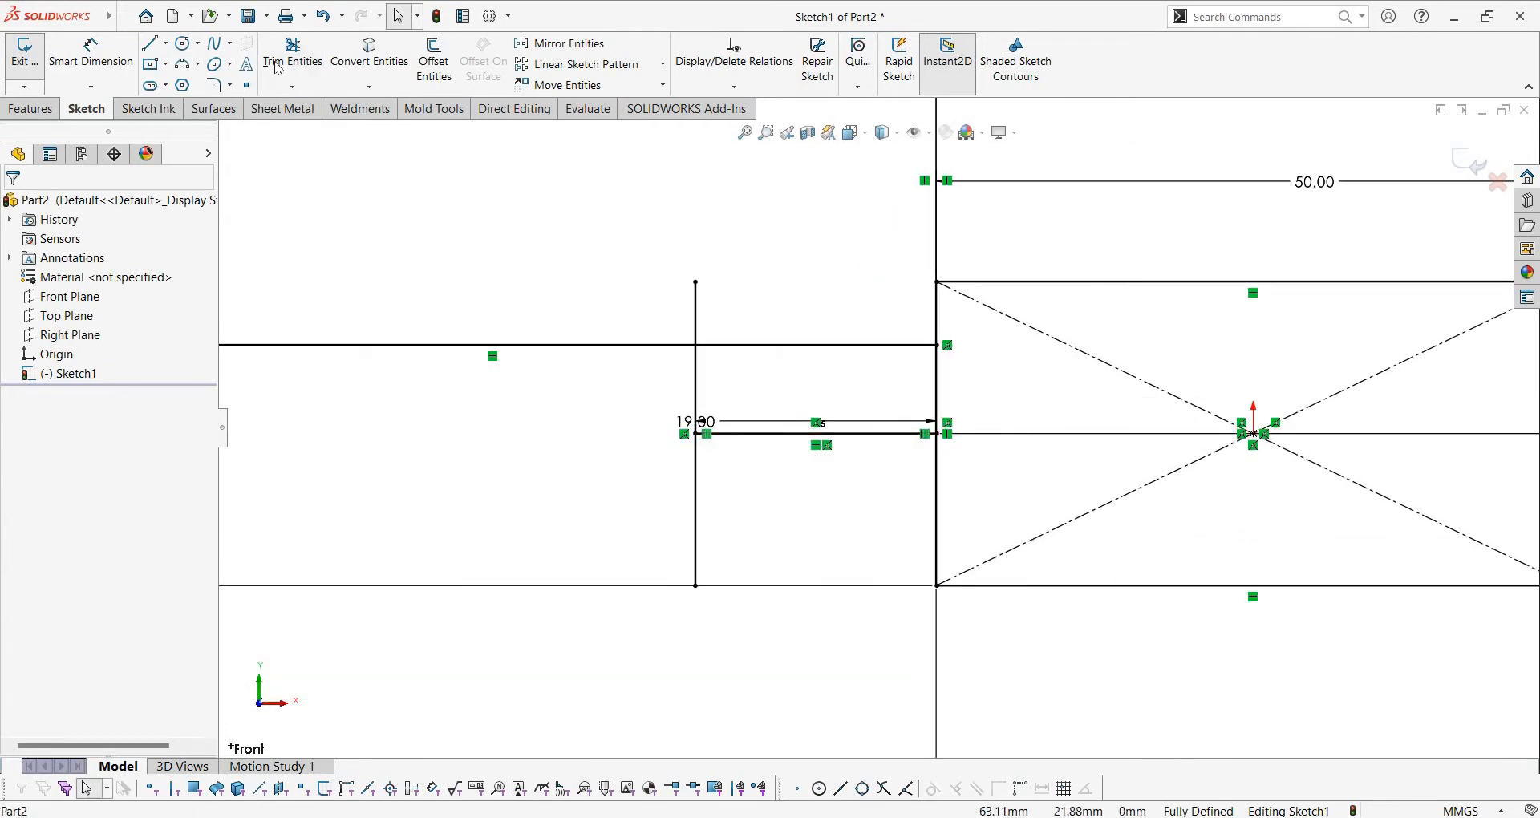
left_click(275, 61)
left_click_drag(709, 310, 671, 318)
mouse_move(606, 514)
left_mouse_down()
mouse_move(717, 496)
mouse_move(725, 473)
left_mouse_up()
left_click_drag(780, 382, 763, 294)
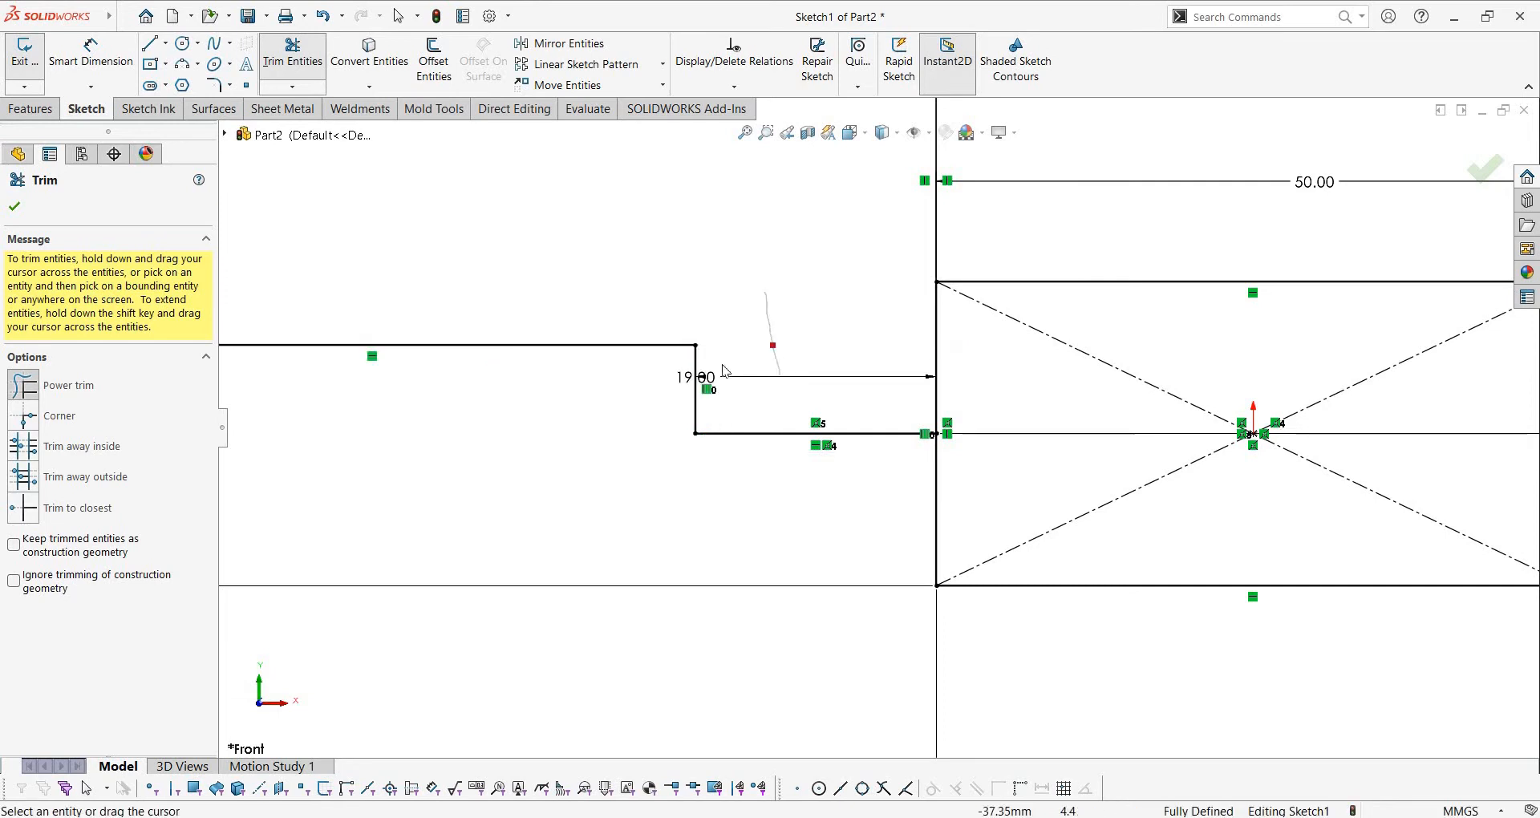
scroll(772, 438, "up", 6)
scroll(927, 408, "up", 2)
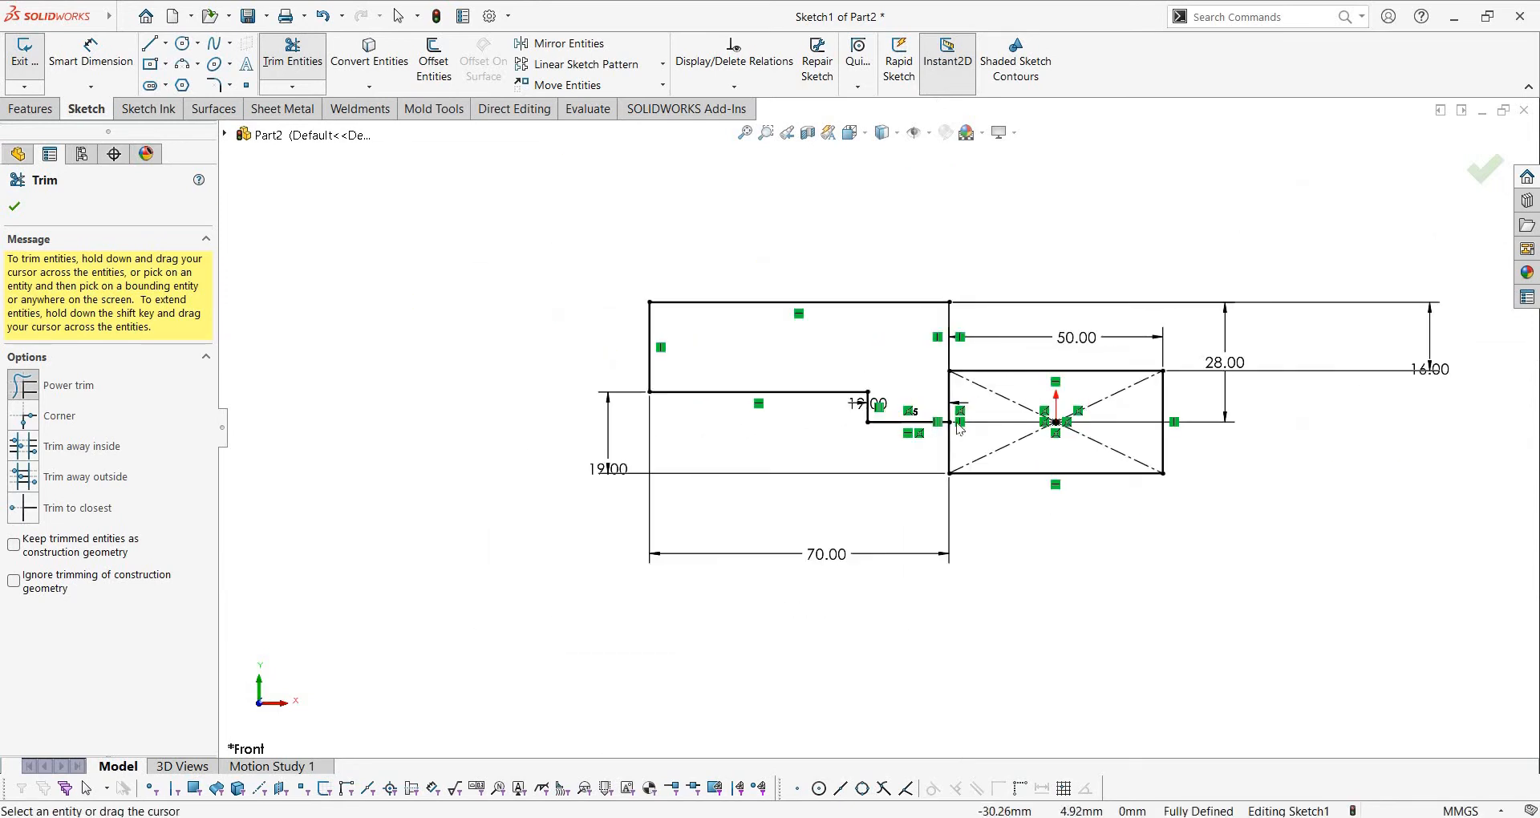
scroll(938, 407, "down", 3)
scroll(963, 424, "up", 3)
scroll(967, 427, "down", 5)
scroll(882, 425, "up", 3)
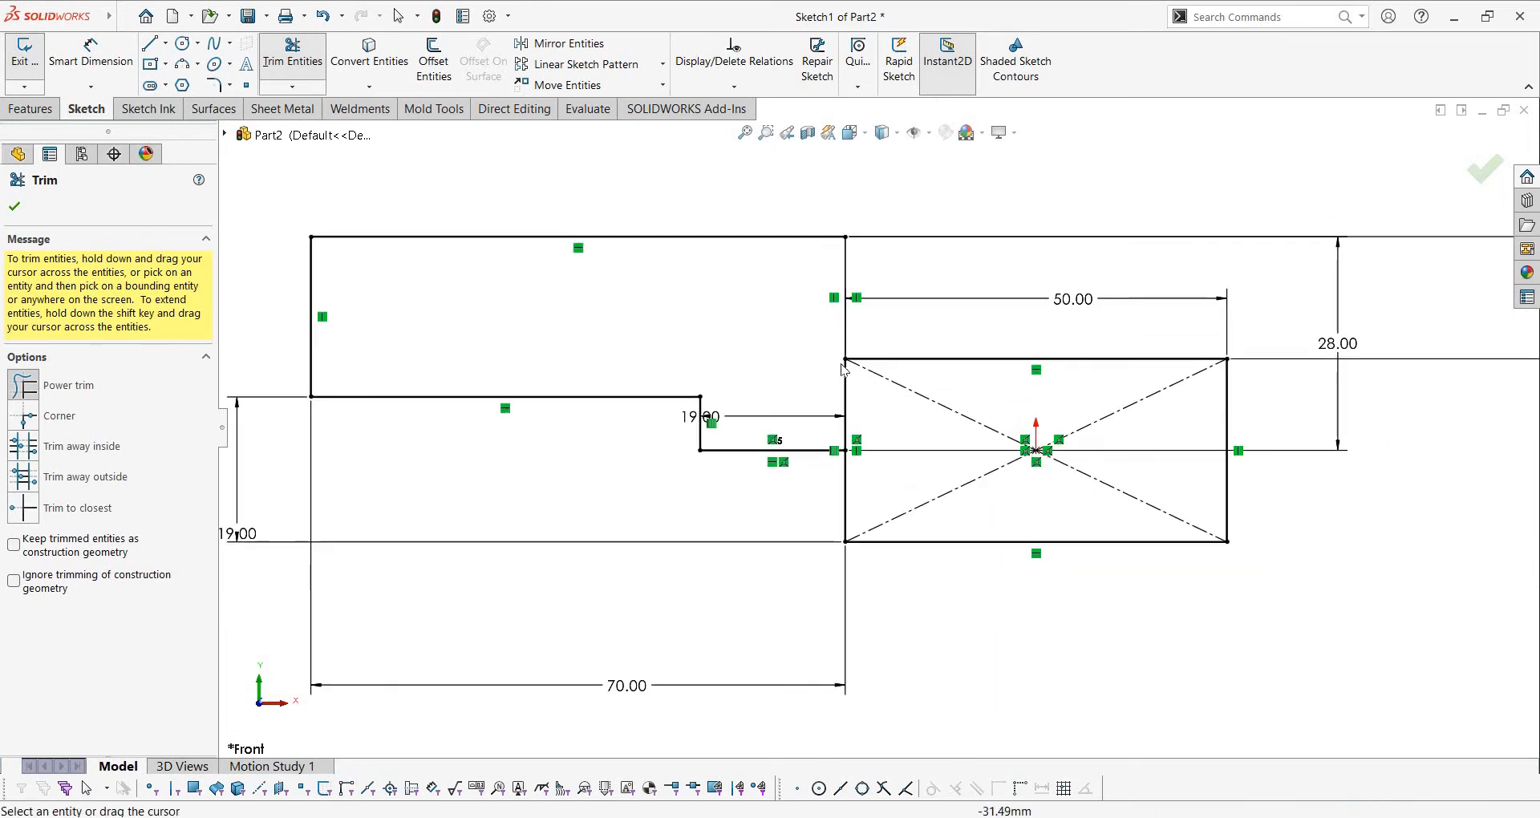
key("Escape")
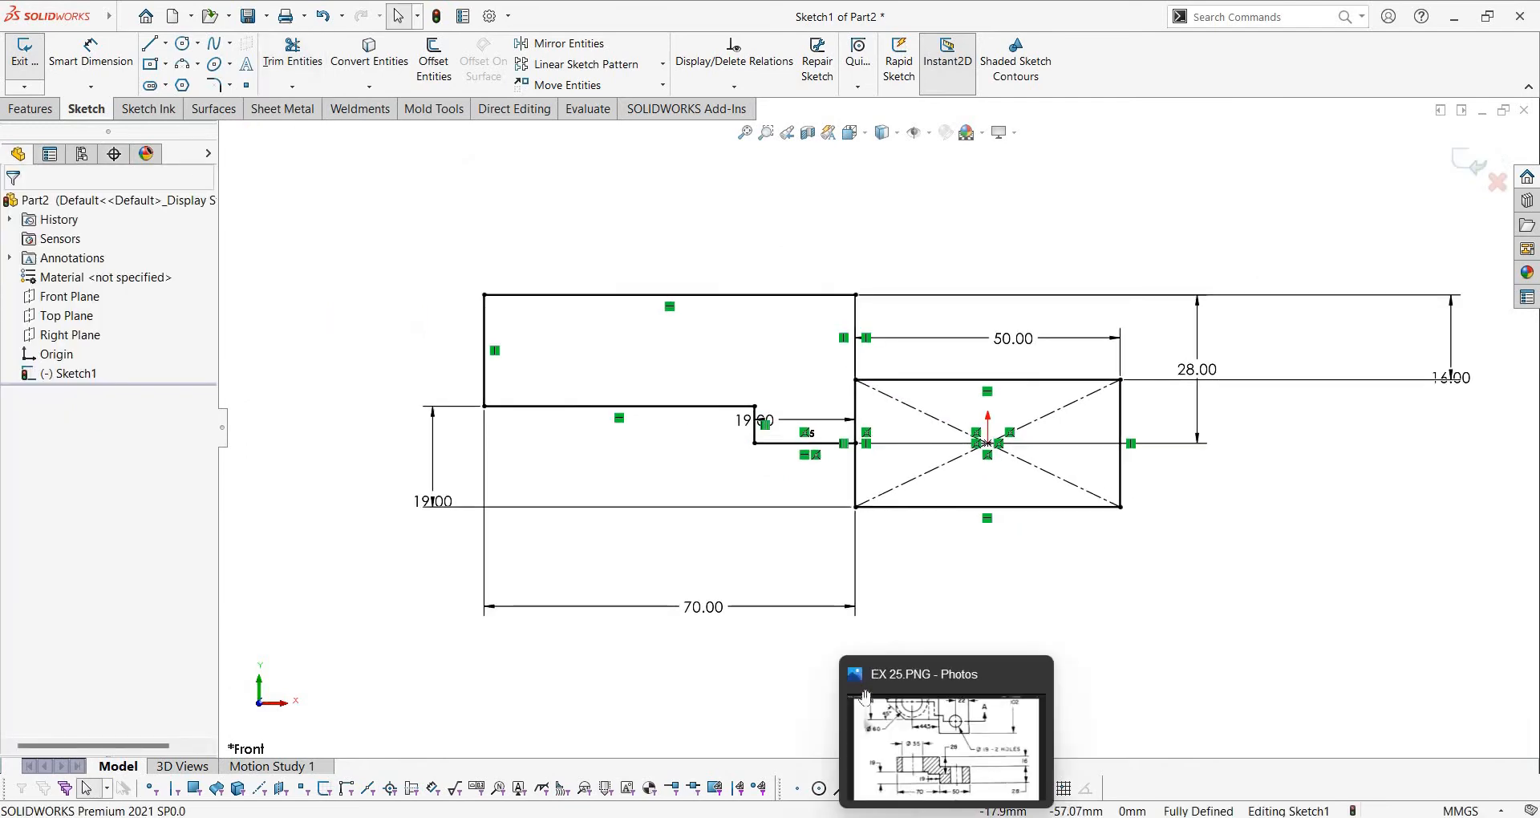
Examine the plan view and section A-A in the EX 25 drawing for the extrusion widths, then return to SOLIDWORKS
left_click(946, 742)
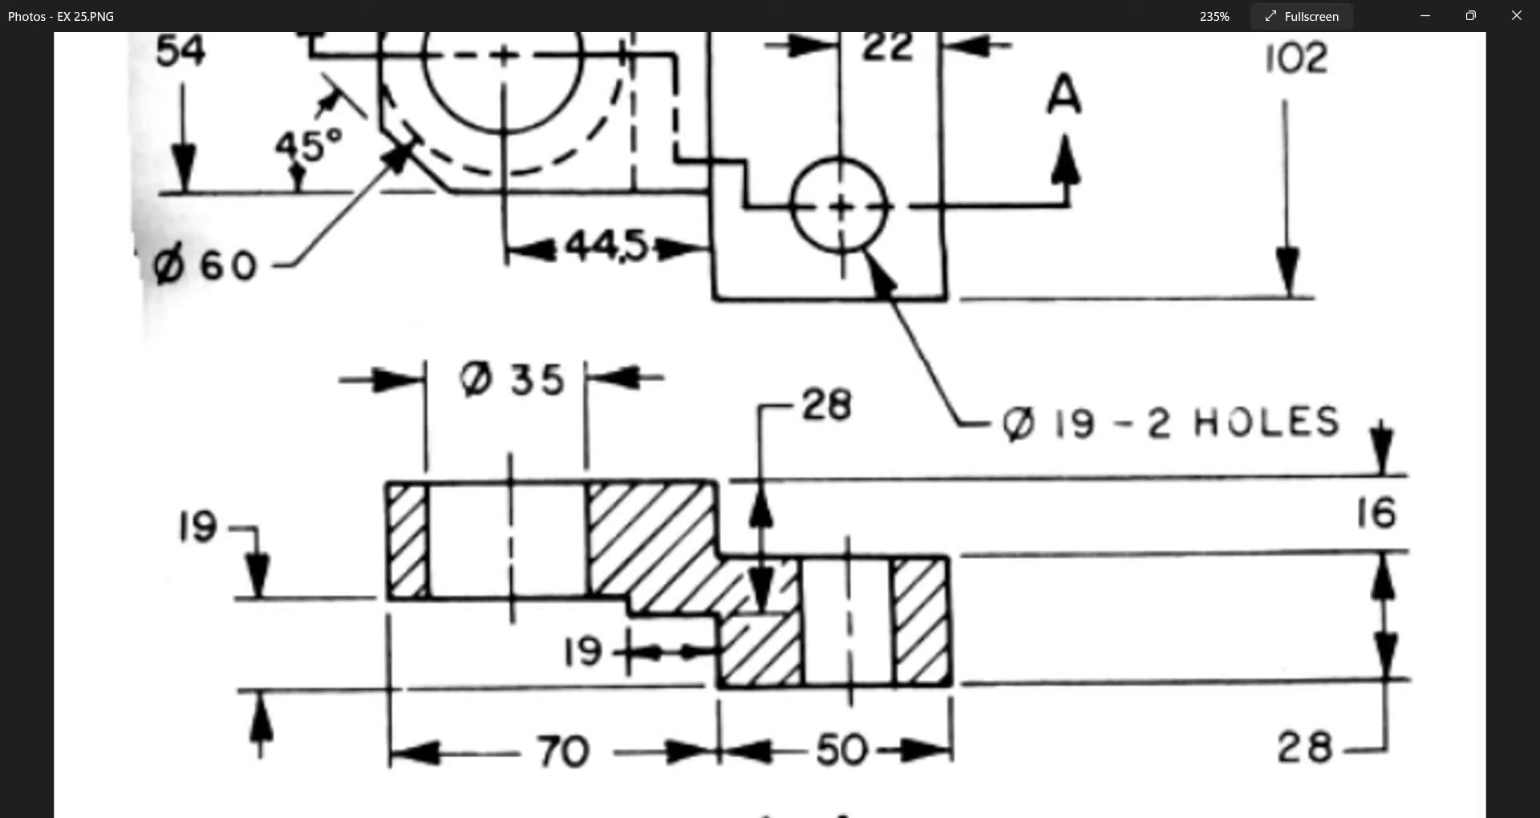
left_click(854, 814)
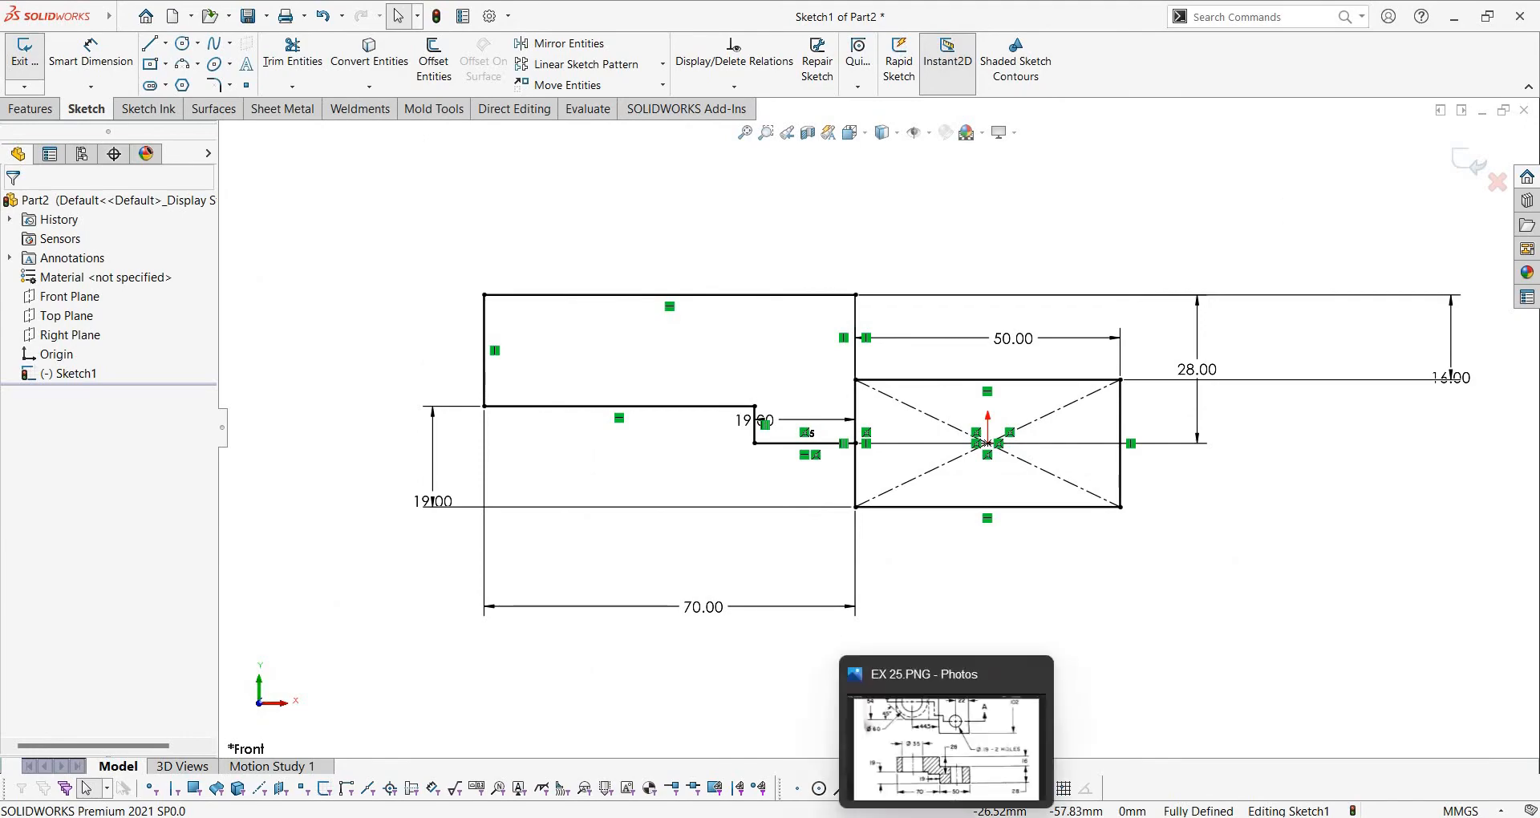
left_click(946, 742)
left_click(853, 814)
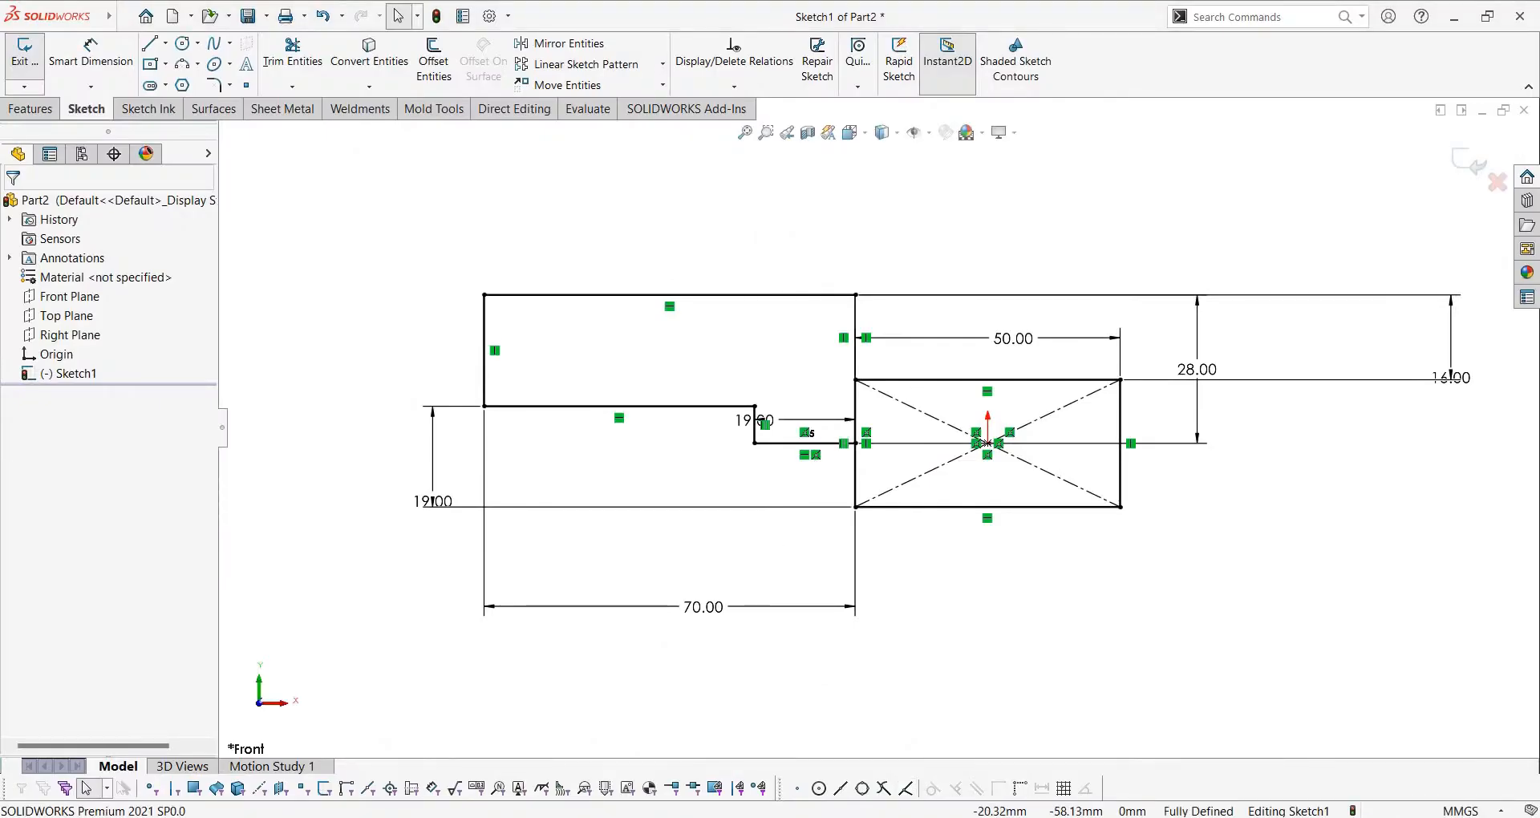
left_click(921, 814)
scroll(814, 488, "down", 3)
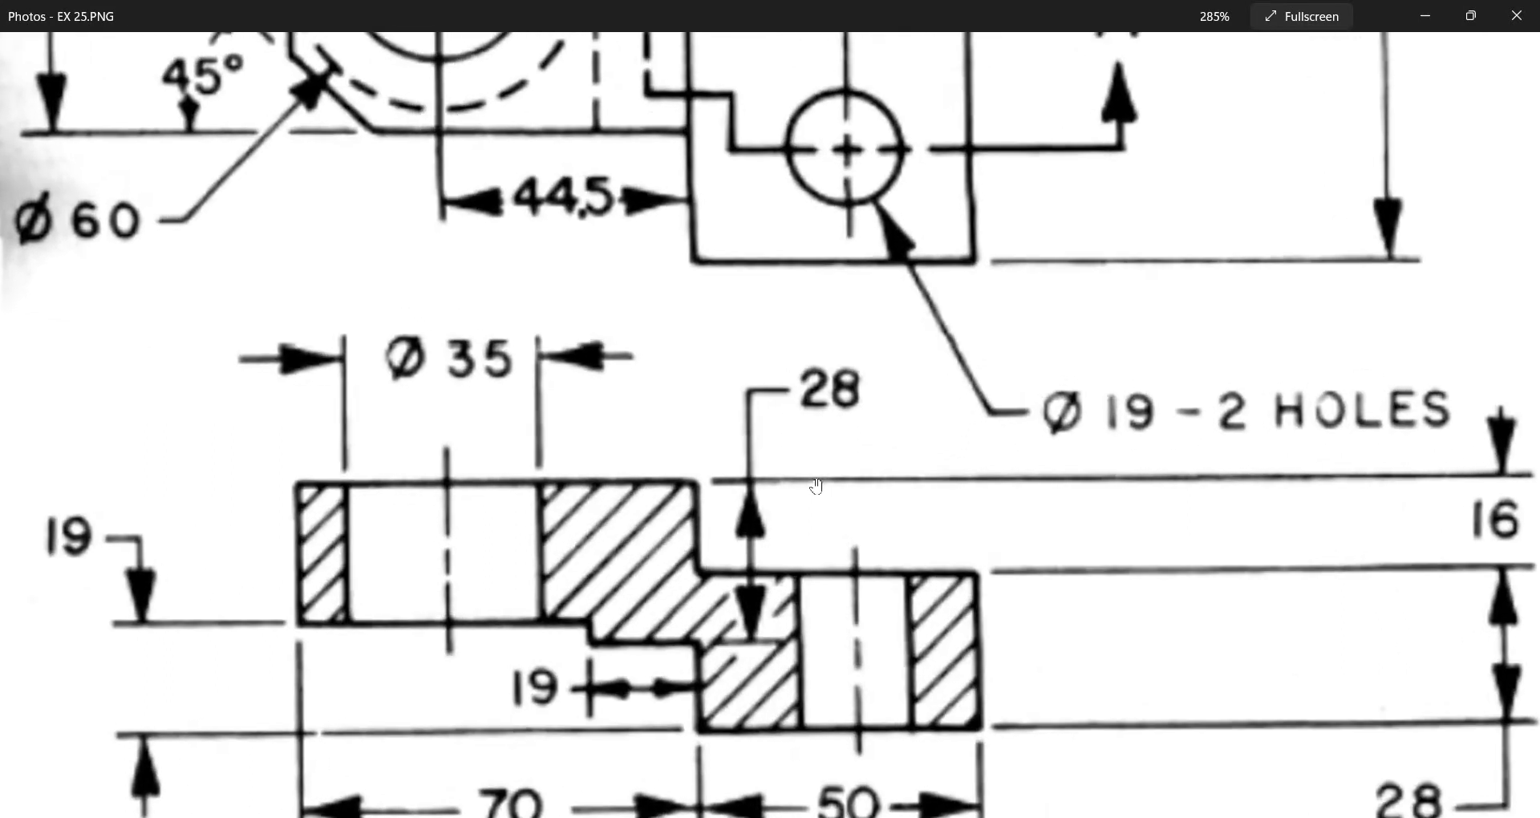
scroll(720, 287, "down", 3)
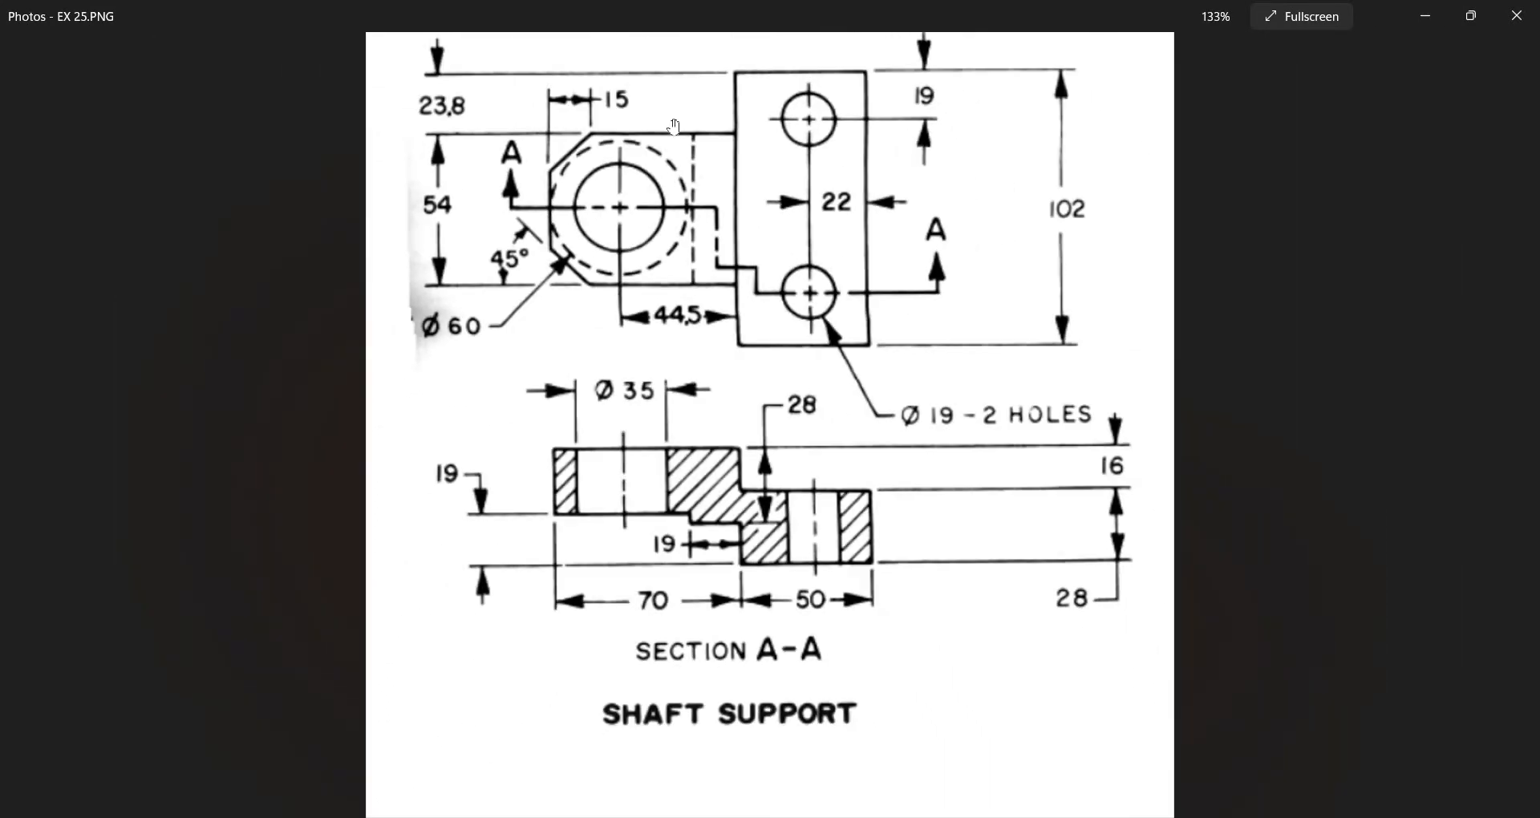
scroll(626, 183, "down", 1)
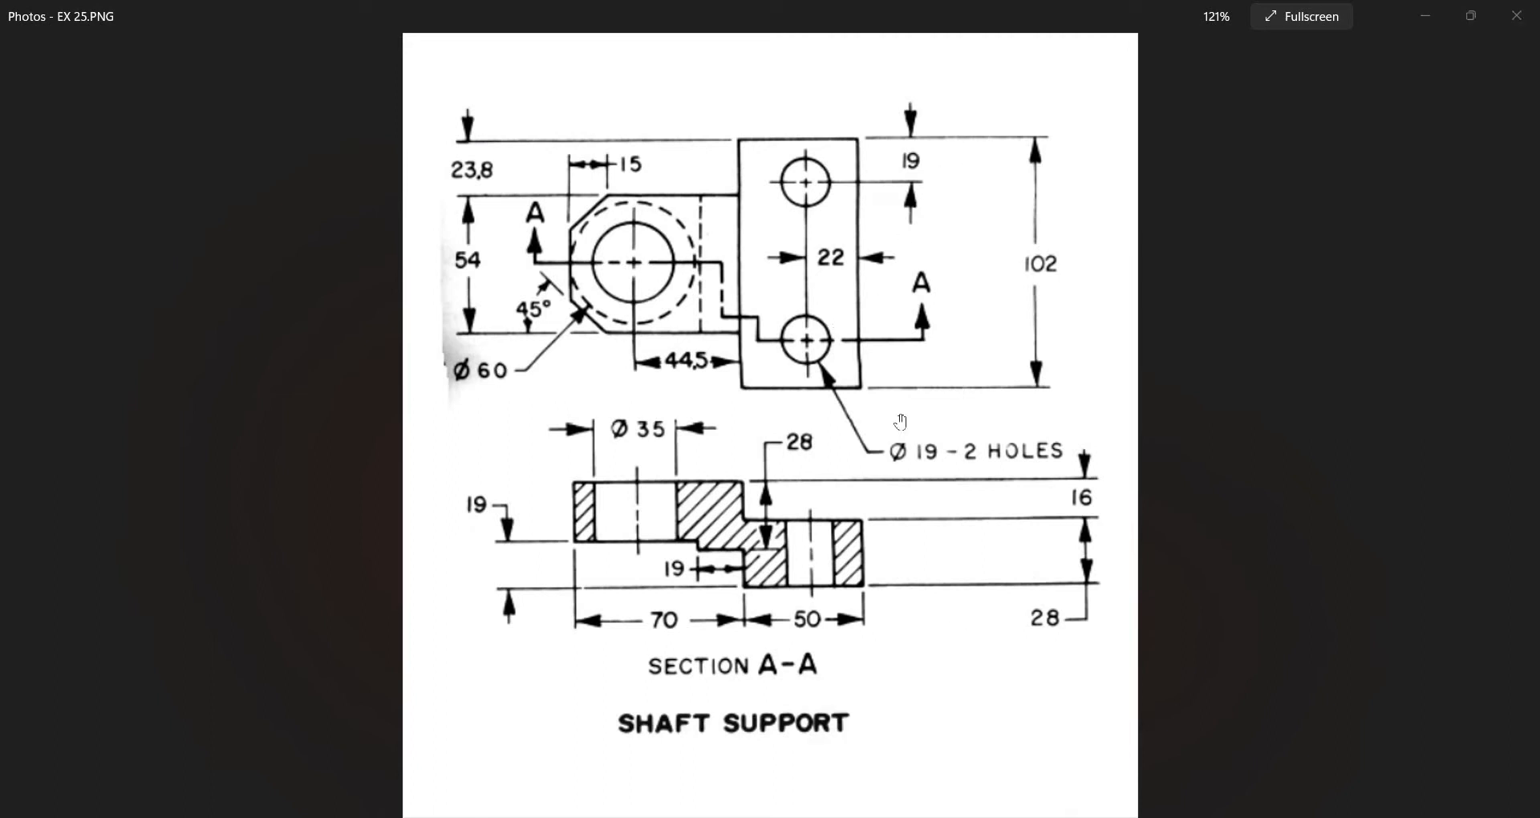
key("alt+Tab")
Extrude the stepped 70 mm region of the profile 54 mm with the Mid Plane end condition
scroll(874, 427, "down", 7)
scroll(776, 360, "up", 7)
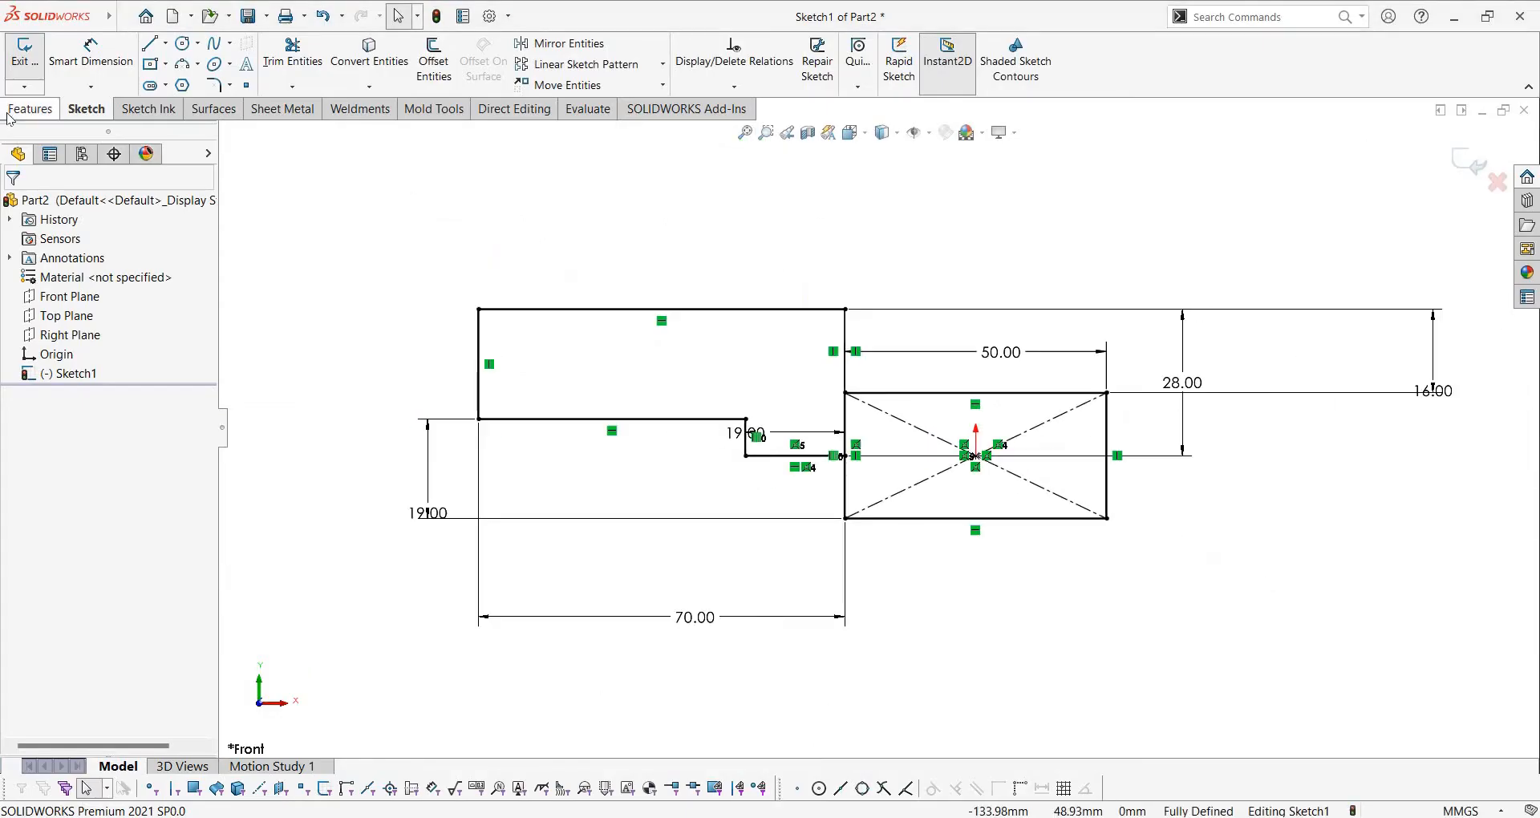
left_click(31, 108)
left_click(33, 61)
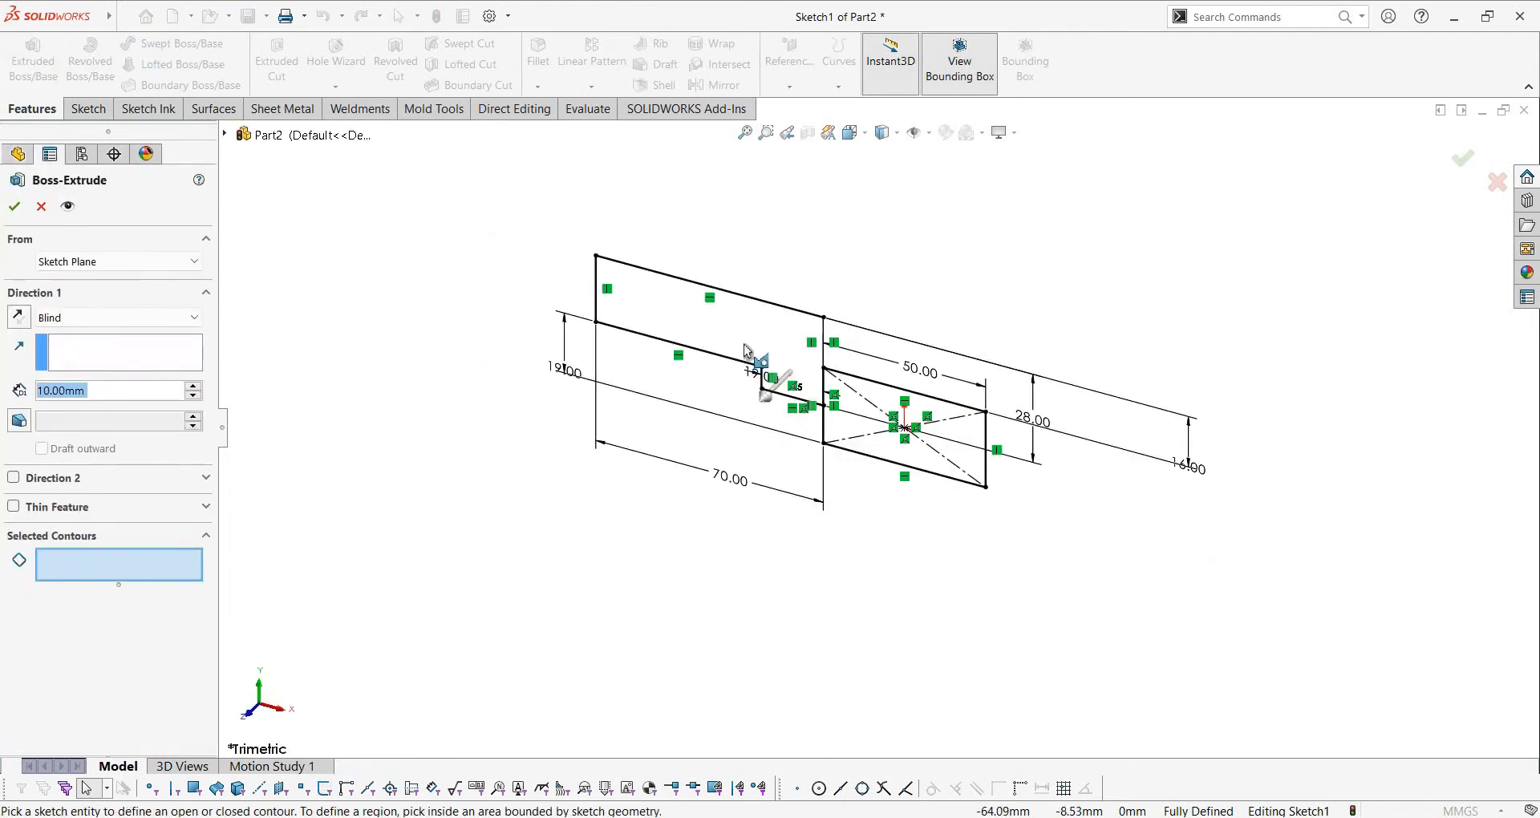
left_click(525, 359)
left_click(143, 320)
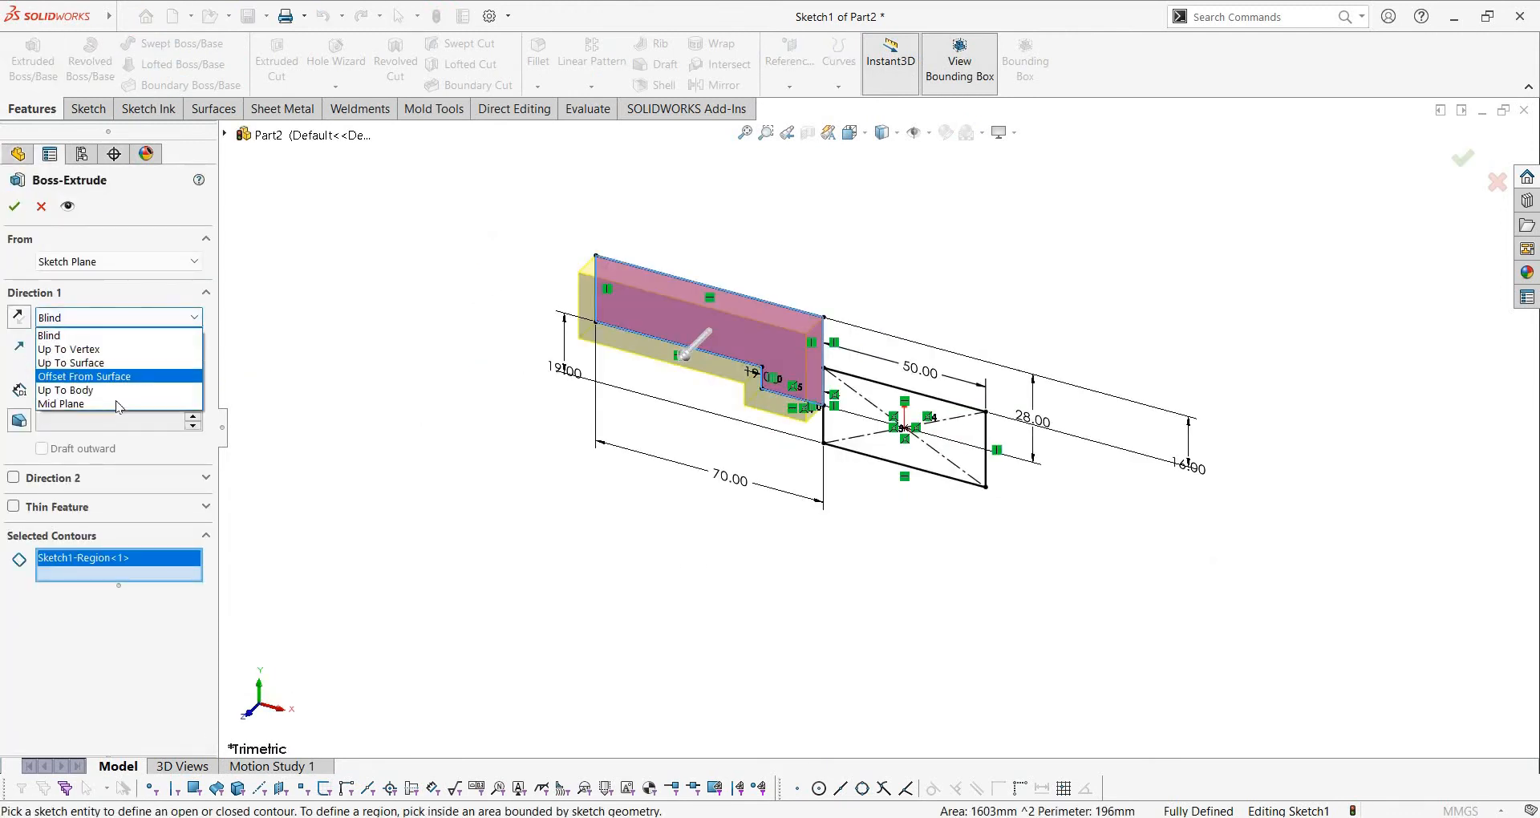
left_click(117, 404)
type("50")
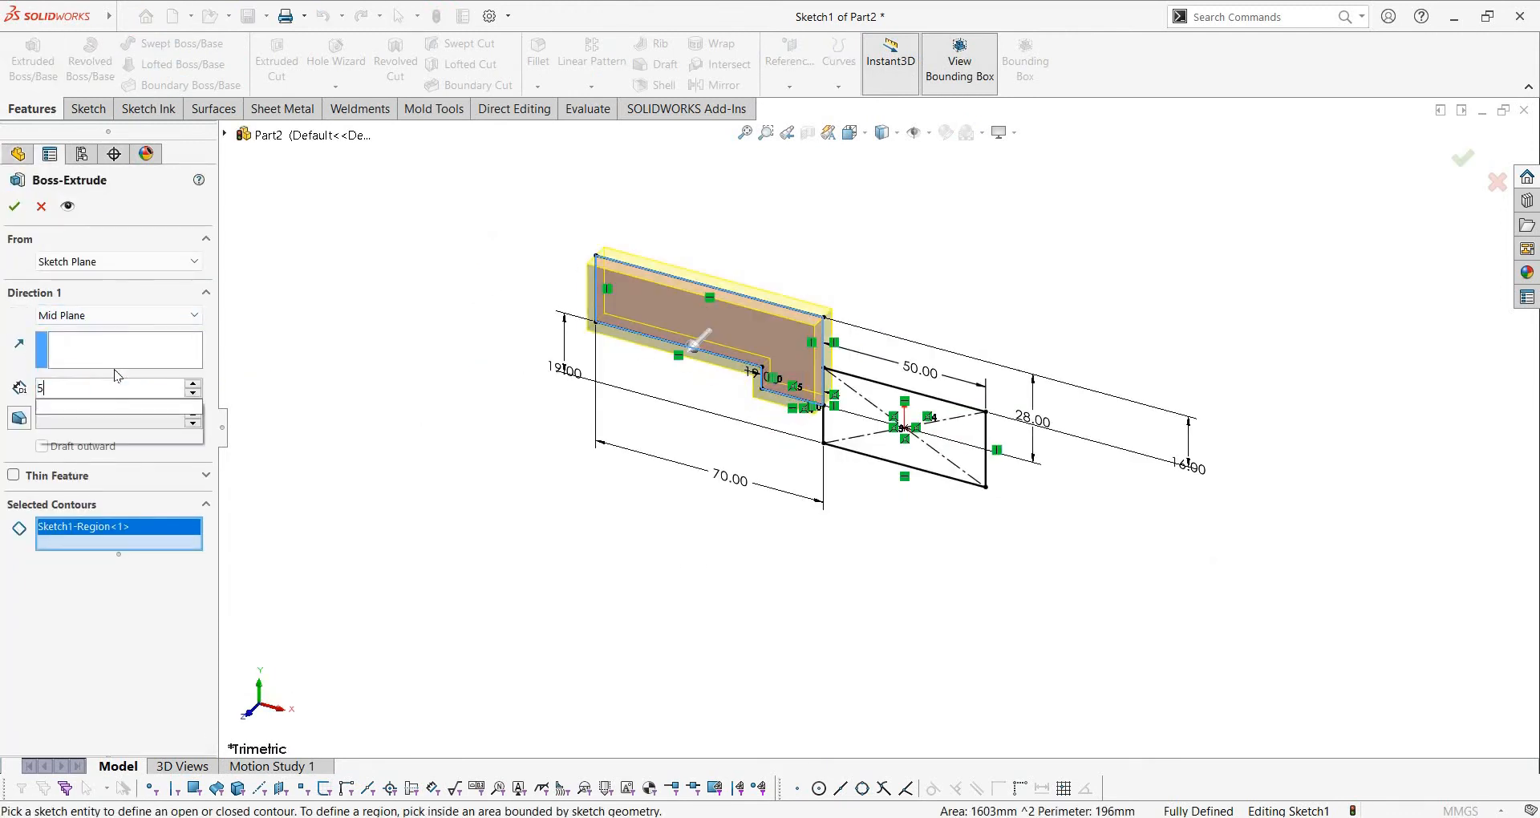
key("Return")
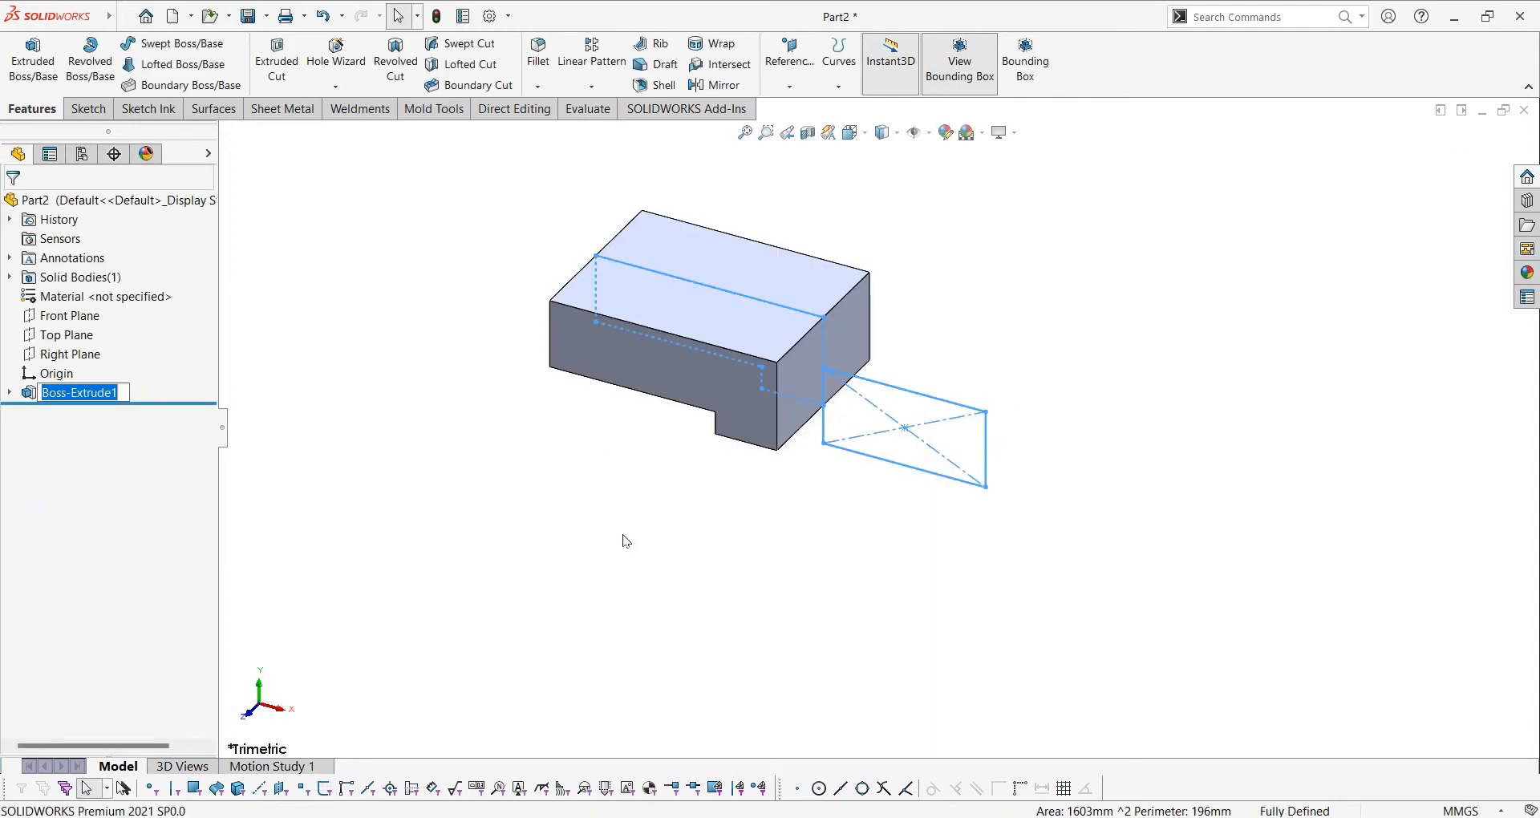
Show the first extrusion's sketch in the model
left_click(11, 392)
right_click(61, 413)
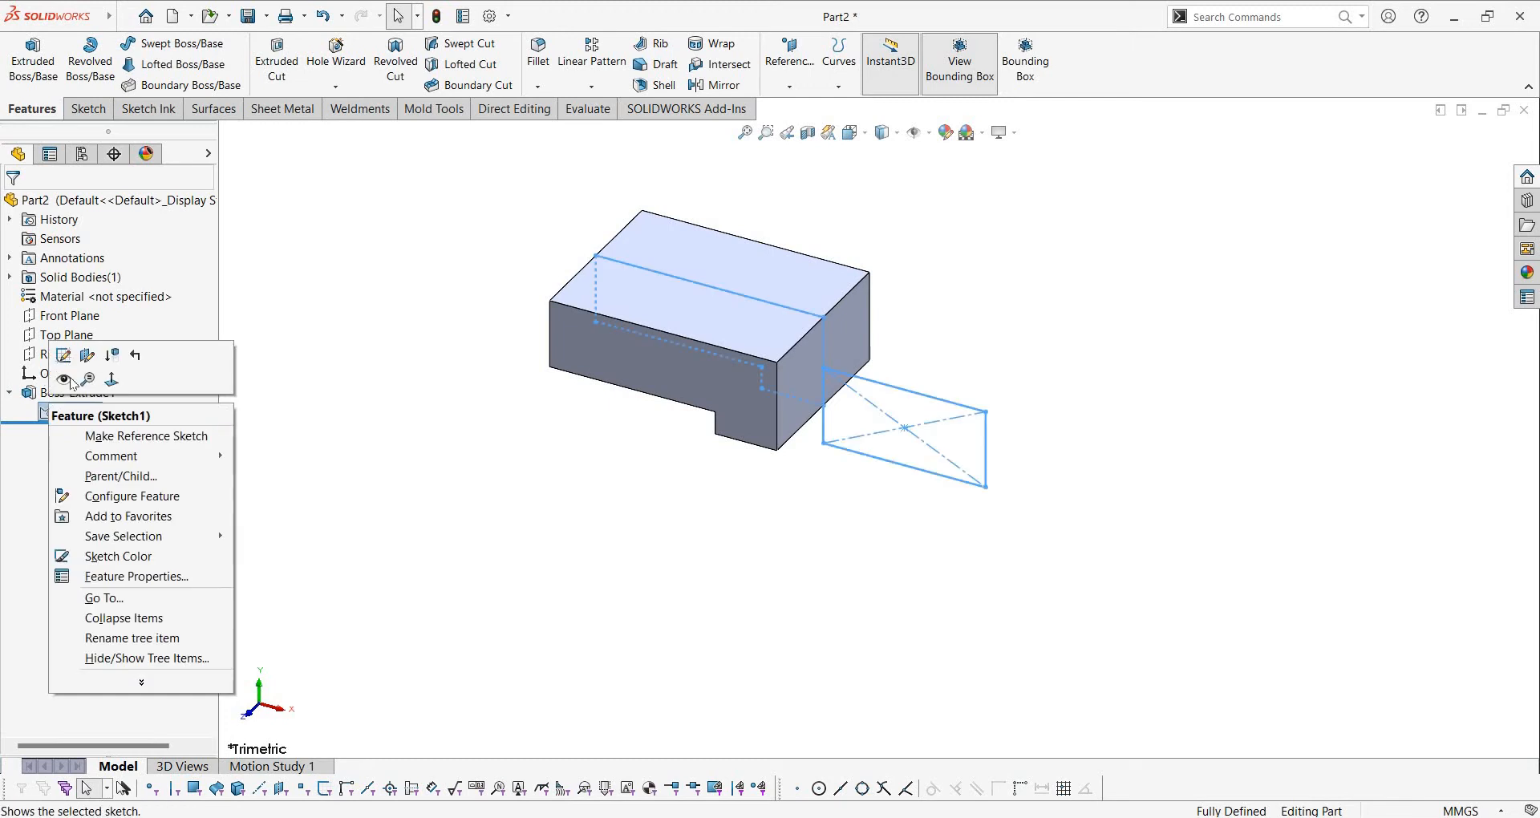
left_click(639, 528)
Extrude the 50 mm wide rectangle of the same sketch 102 mm with Mid Plane, merging the result
left_click(37, 91)
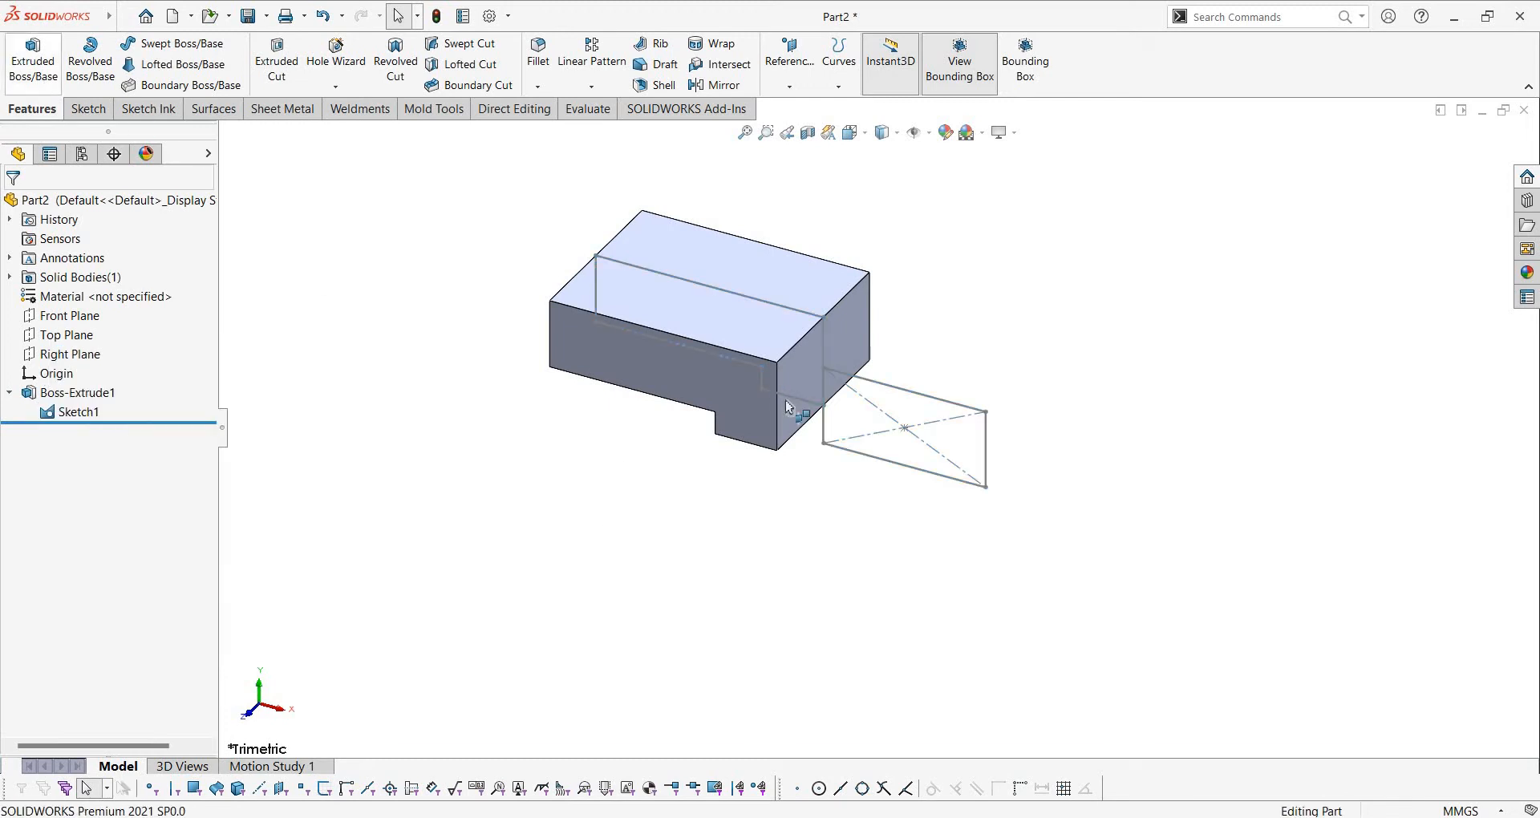
scroll(956, 421, "down", 3)
left_click(953, 403)
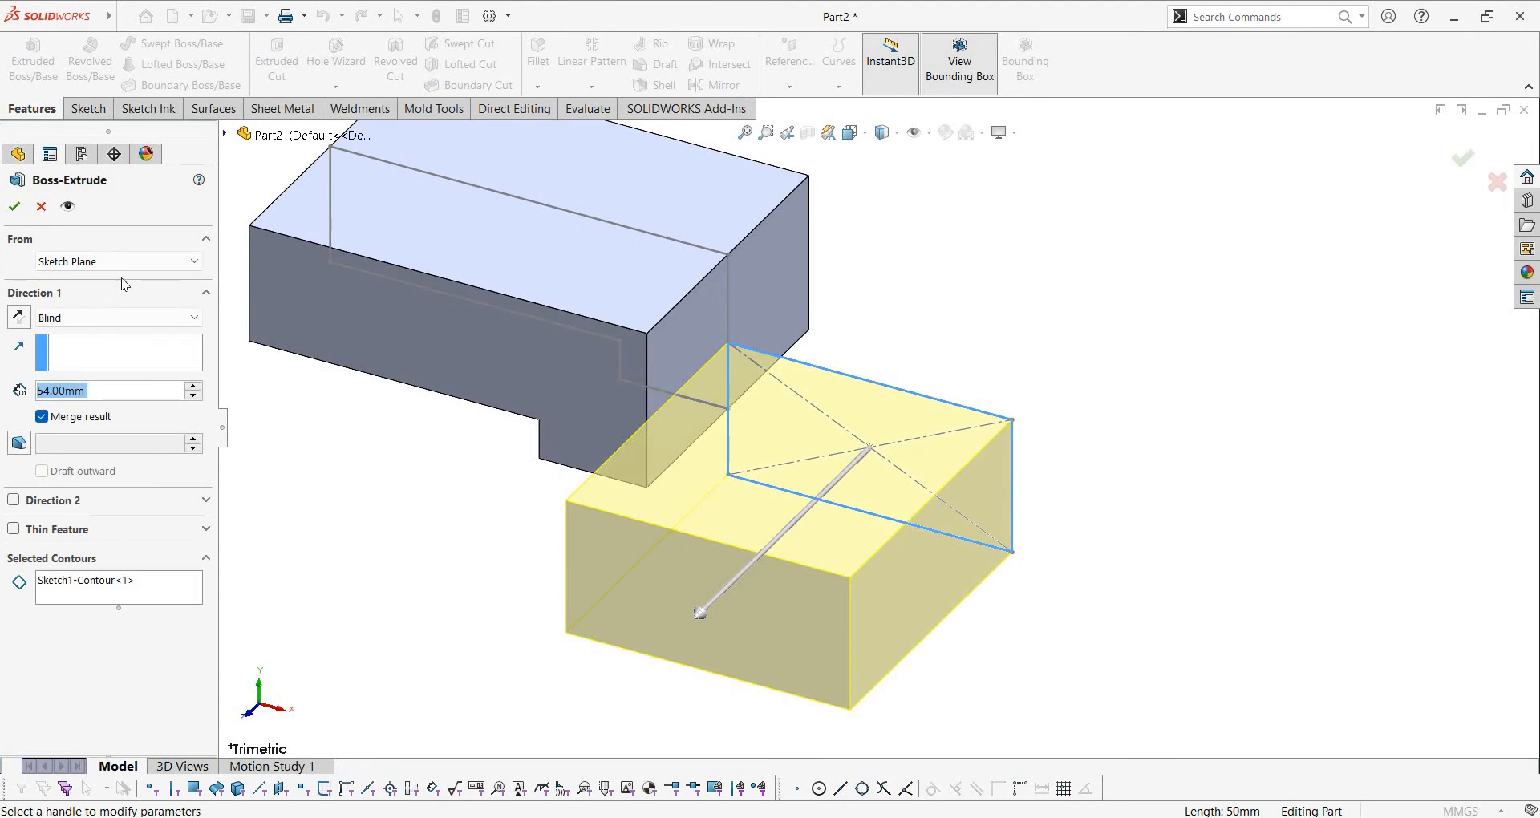
left_click(107, 321)
left_click(64, 418)
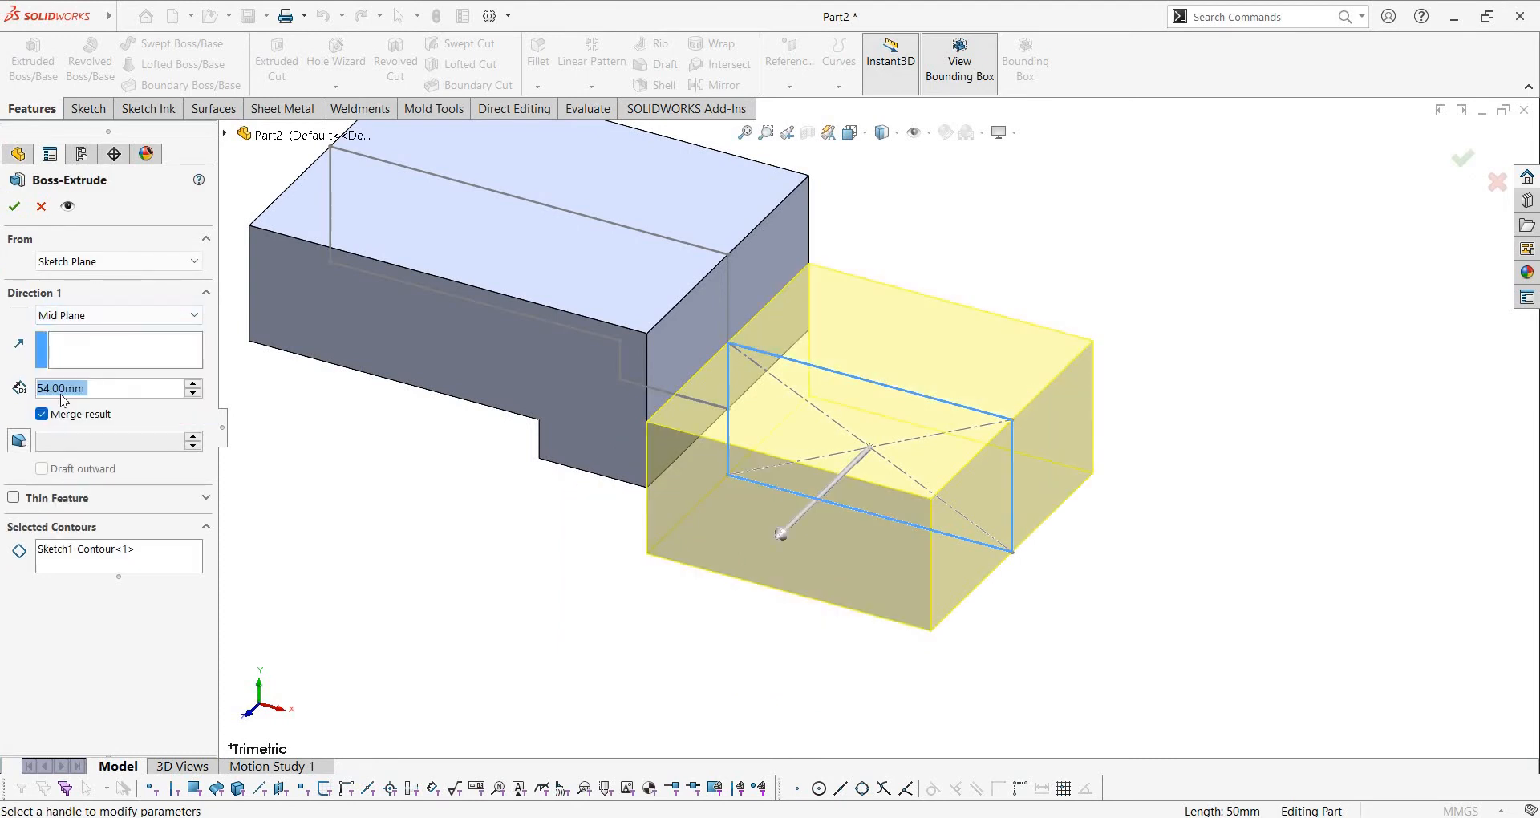
type("100")
key("Return")
key("Return")
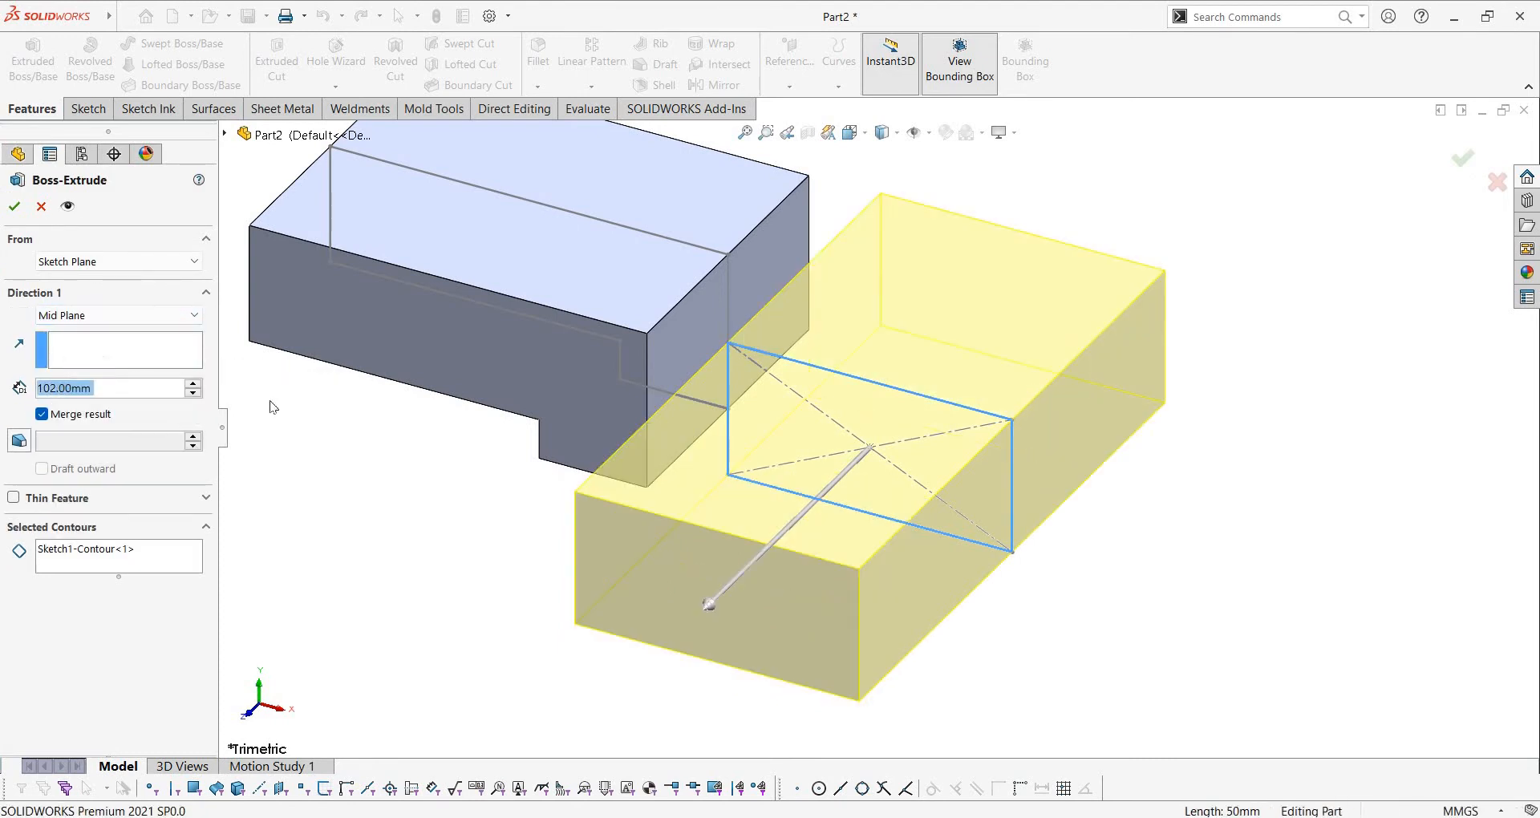
scroll(940, 426, "up", 4)
middle_click_drag(1041, 307, 1021, 262)
left_click(1022, 261)
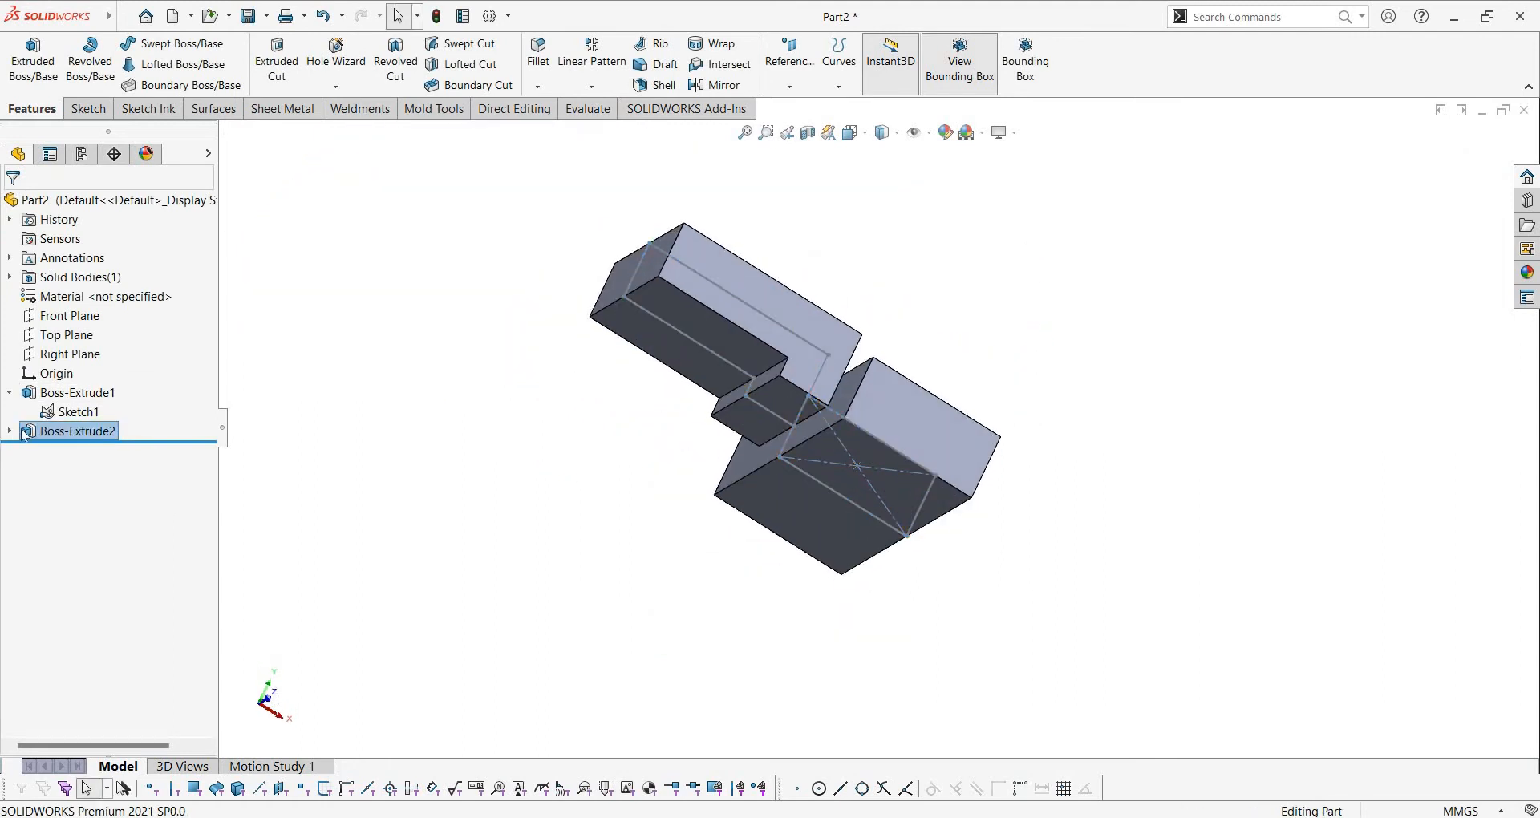
Reopen the second extrusion's definition and inspect its preview from several angles
right_click(36, 430)
left_click(118, 406)
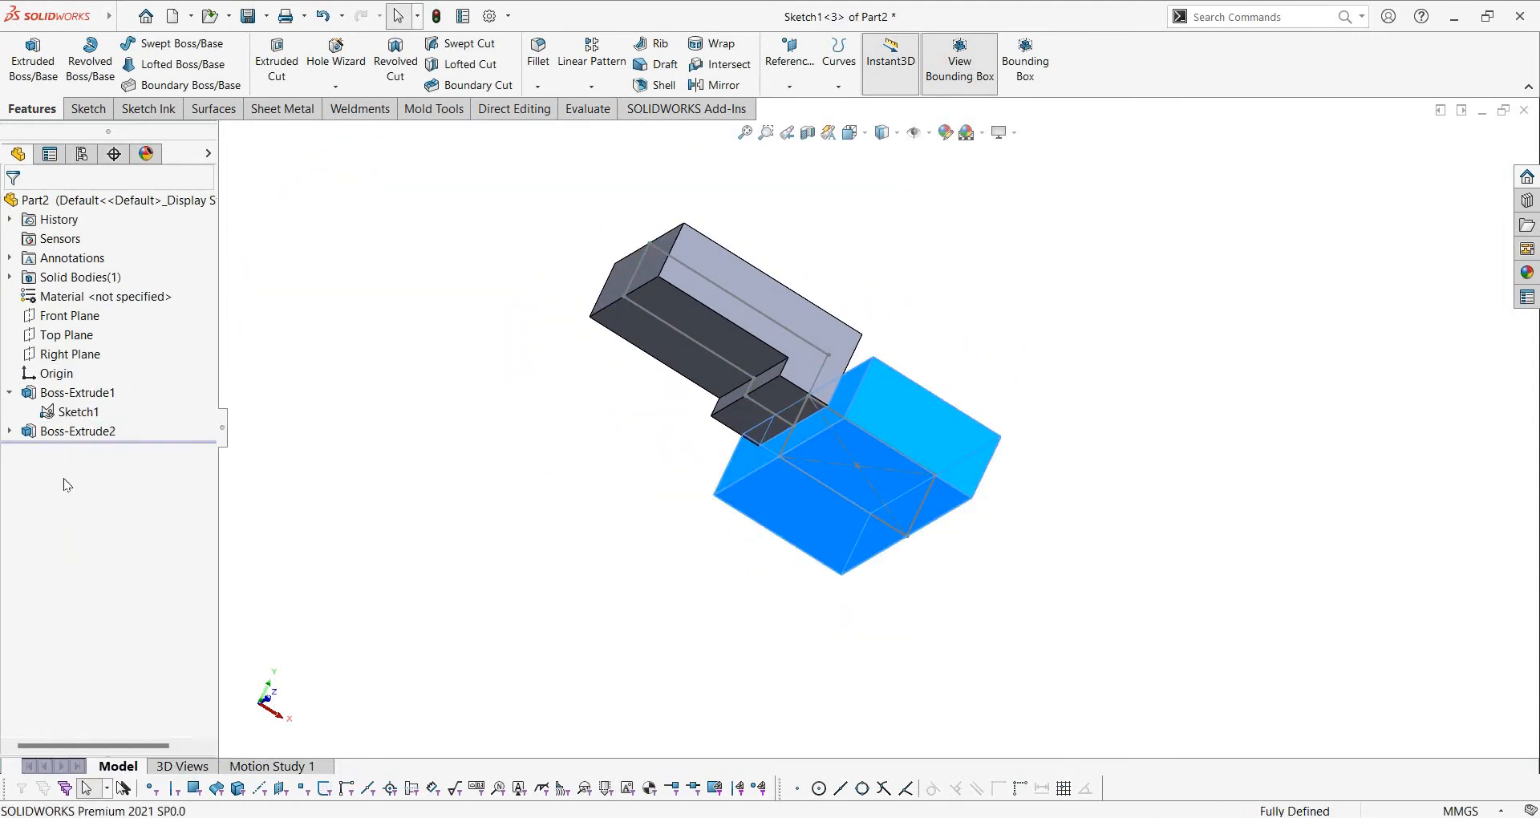
scroll(804, 370, "down", 4)
middle_click_drag(947, 545, 962, 617)
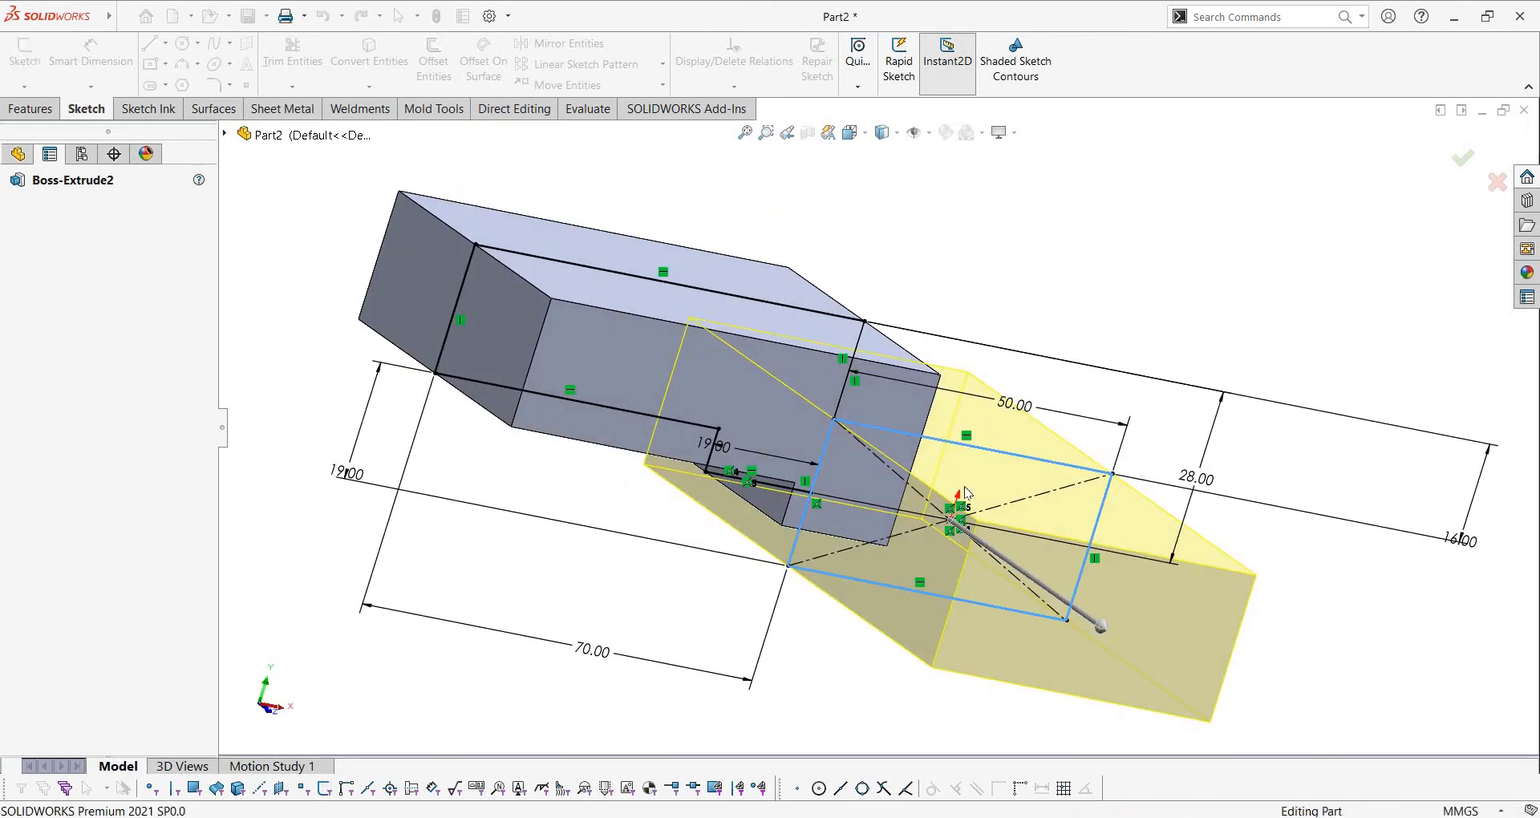
scroll(1012, 337, "up", 5)
middle_click_drag(972, 197, 898, 149)
Hide all types of sketch and reference items, orient the part to the bottom view, and bring up the EX 25 drawing in Photos
left_click(914, 132)
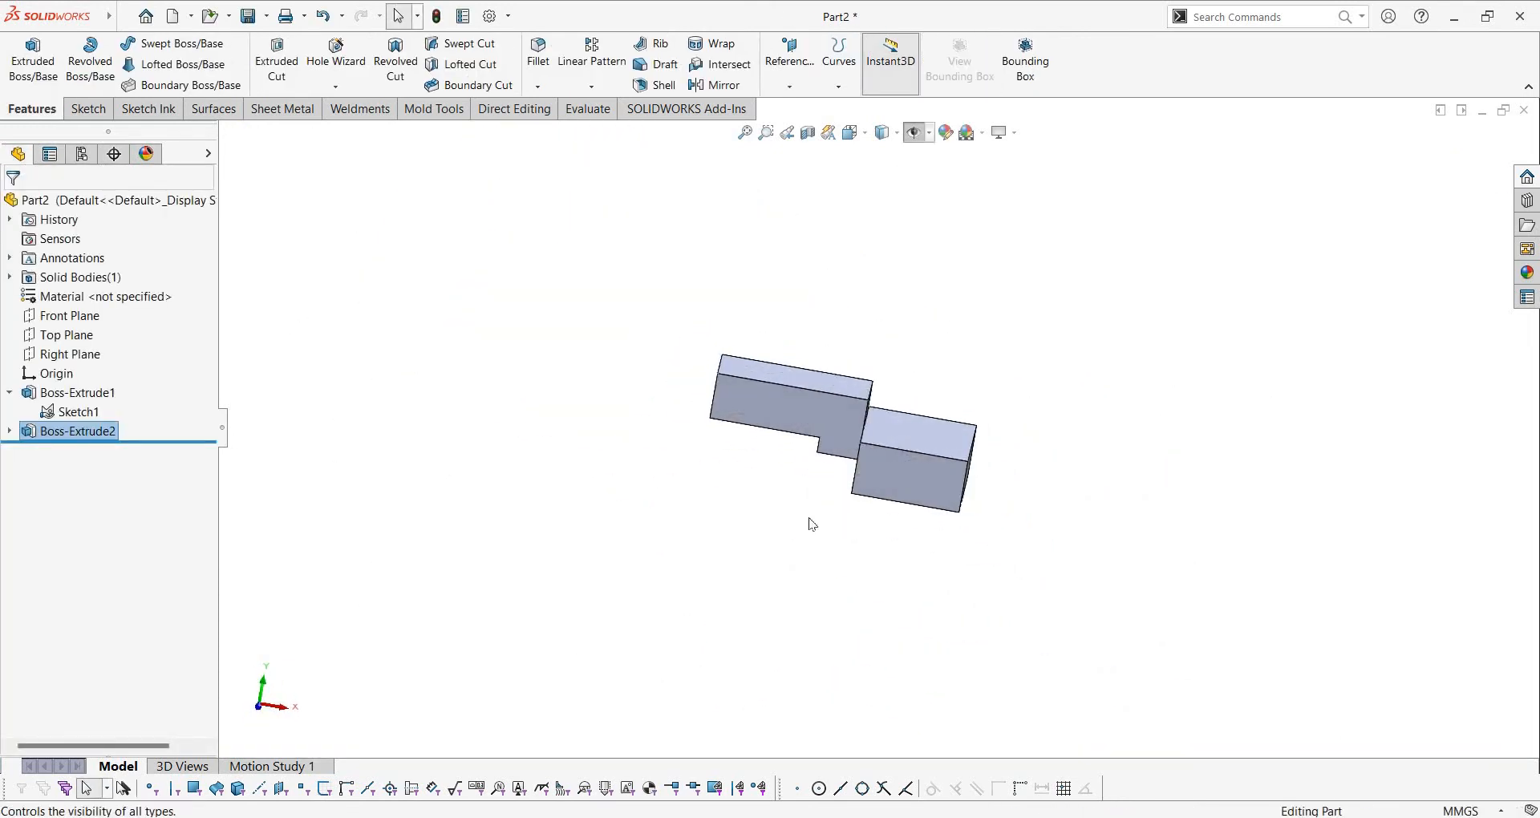
scroll(811, 522, "down", 4)
middle_click_drag(911, 516, 819, 446)
key("ctrl+space")
left_click(724, 507)
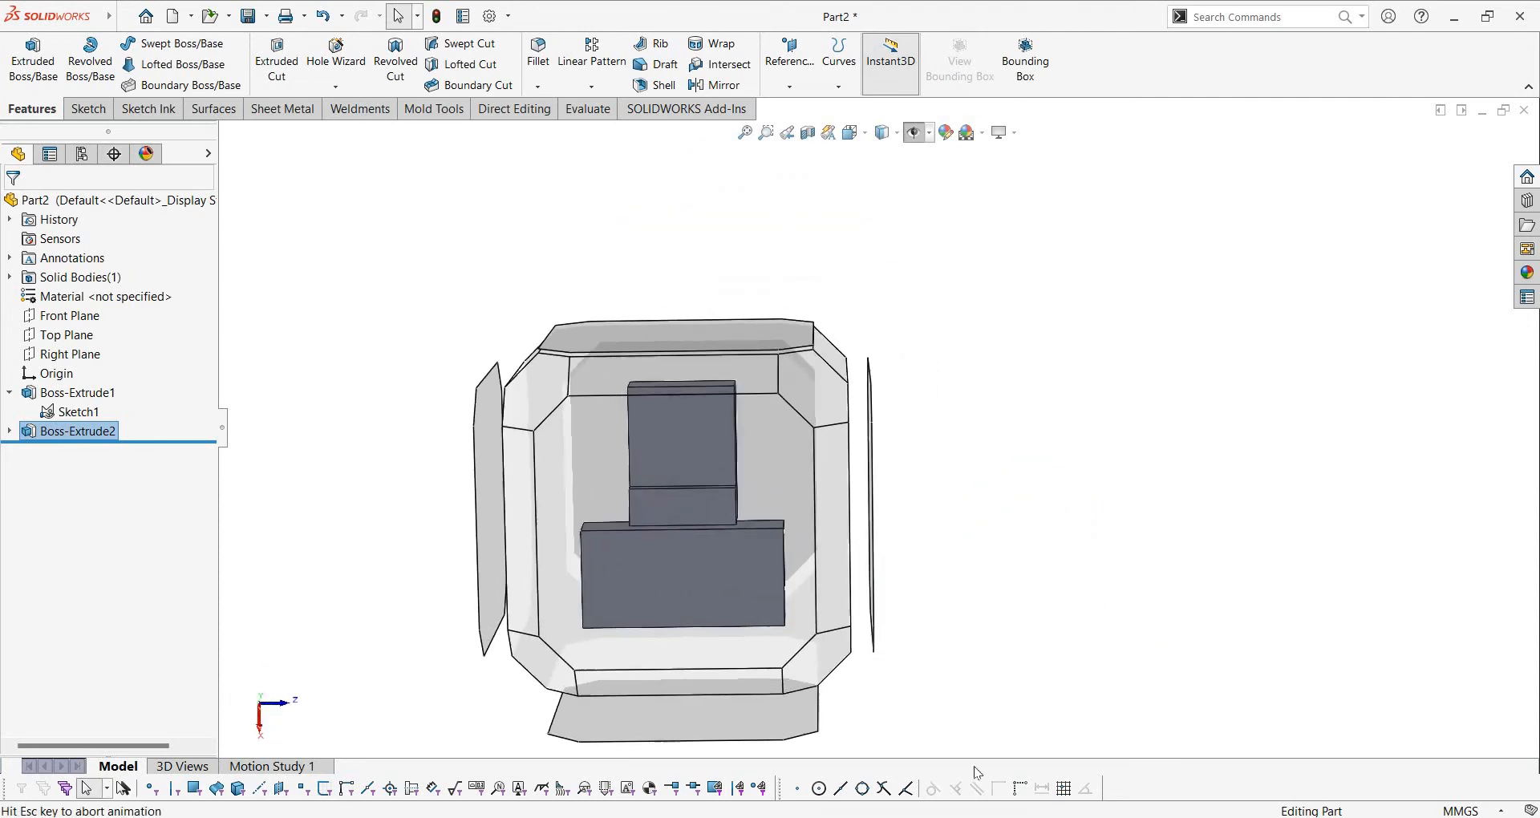
left_click(881, 751)
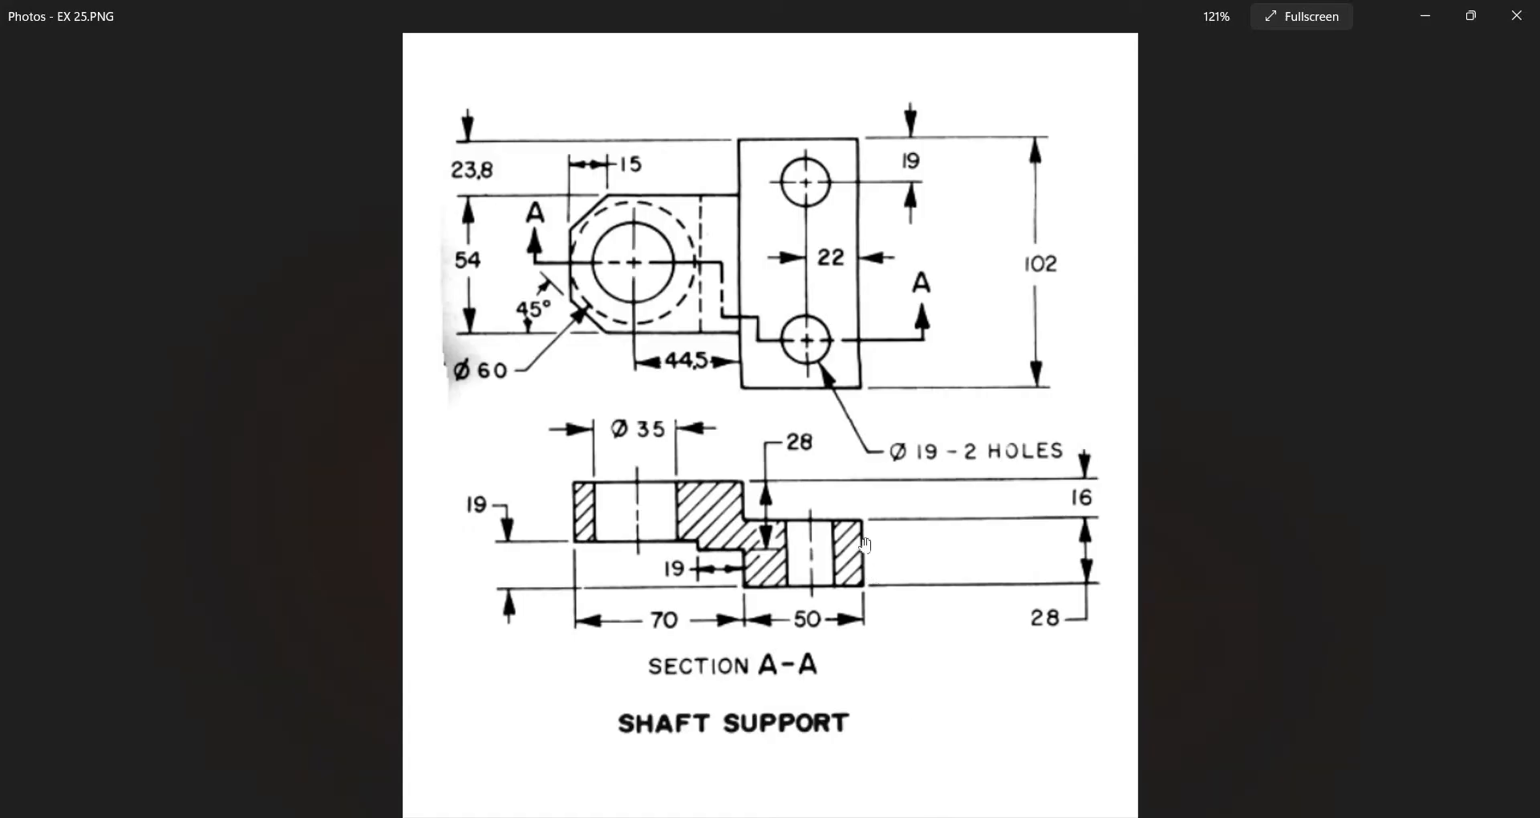
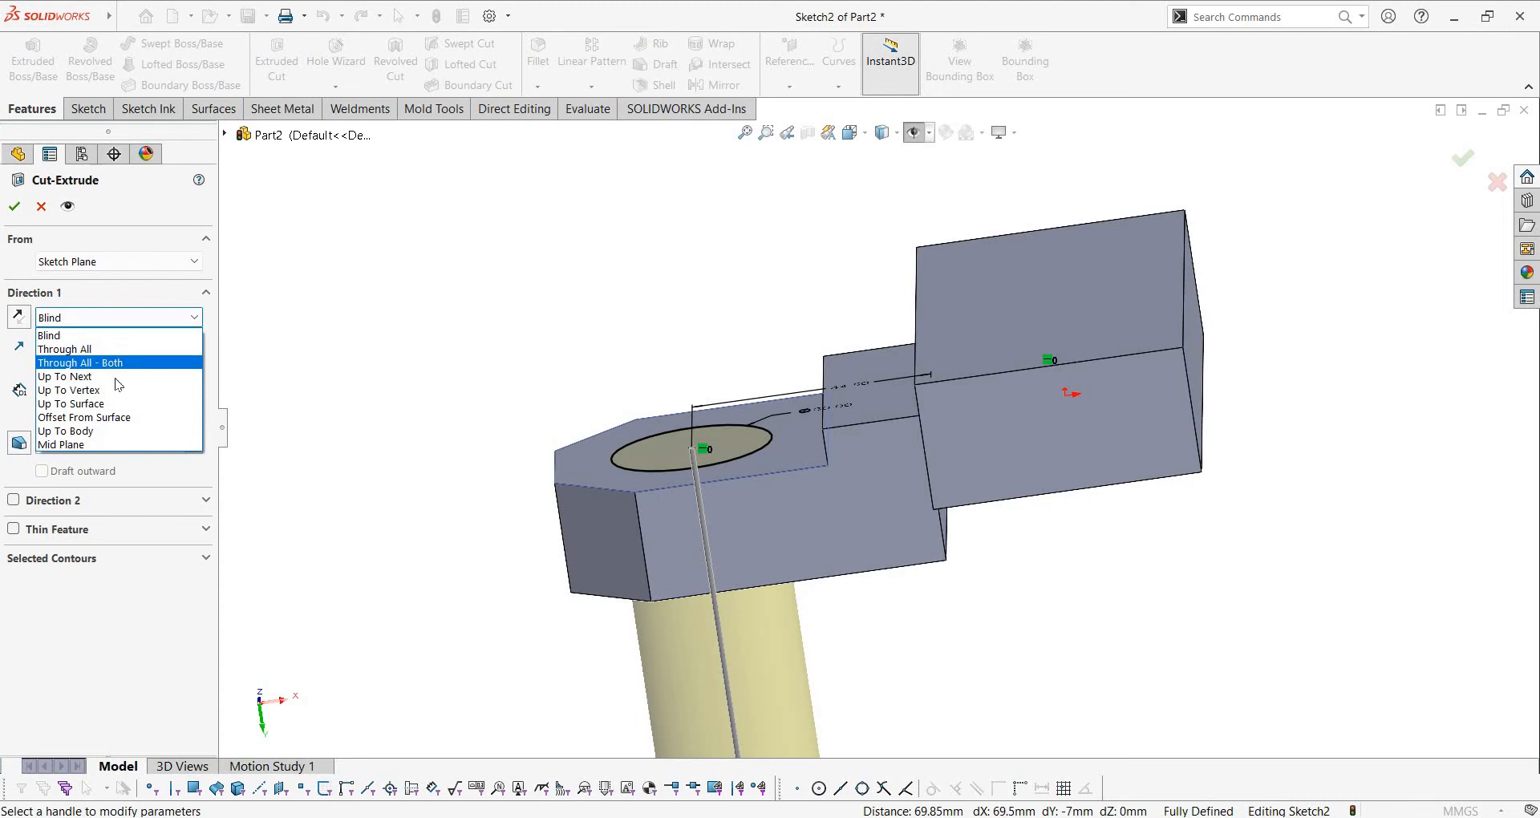
Cut the circle through the chamfered arm using the Up To Next end condition
left_click(114, 376)
key("Return")
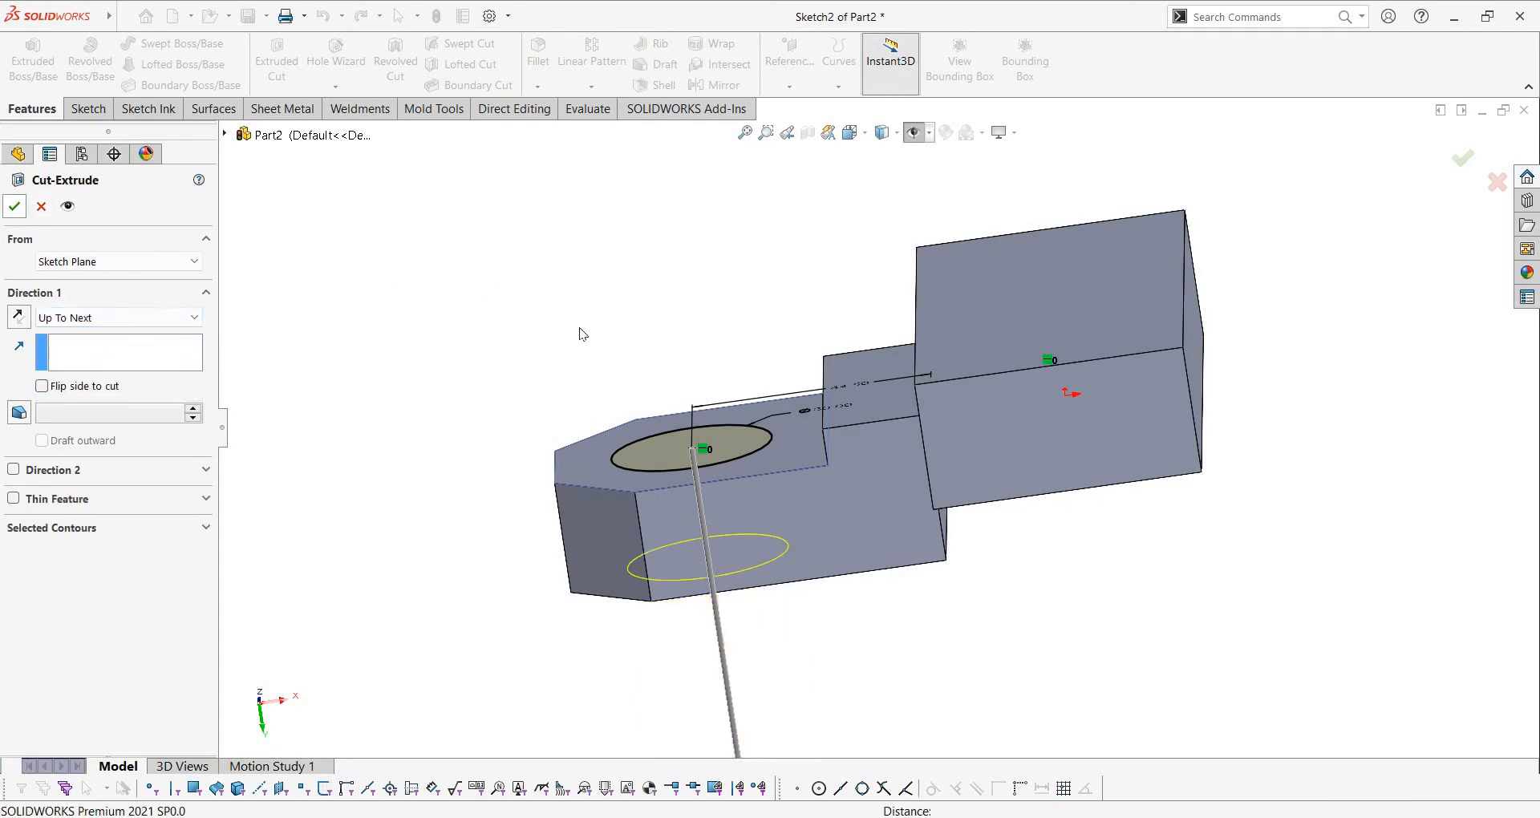
scroll(760, 250, "up", 2)
middle_click_drag(763, 248, 935, 577)
scroll(958, 546, "down", 2)
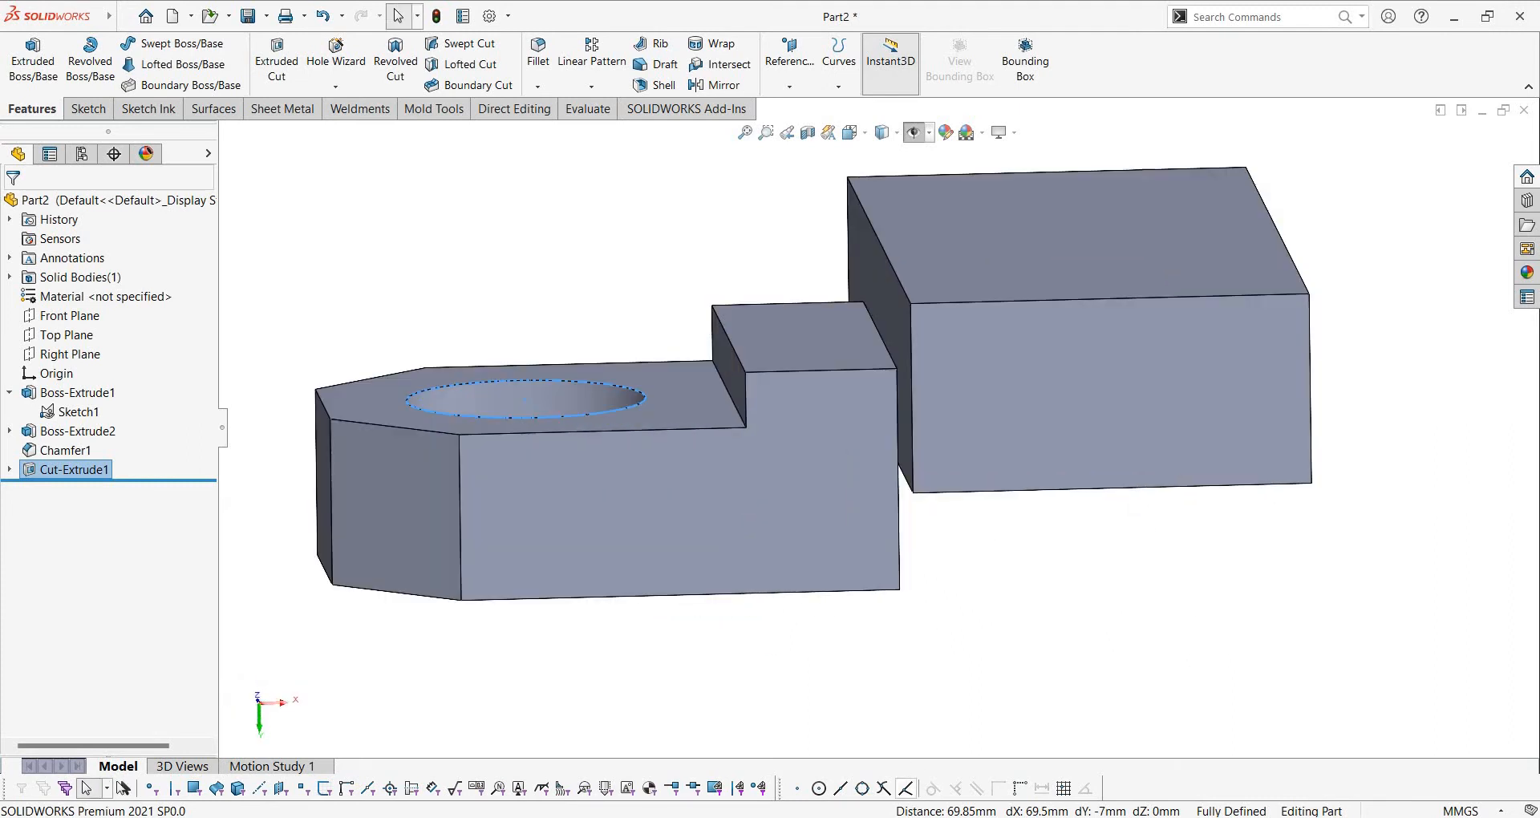
Check the two-hole layout in the EX 25 drawing and start a sketch on the wide block's bottom face
key("alt+Tab")
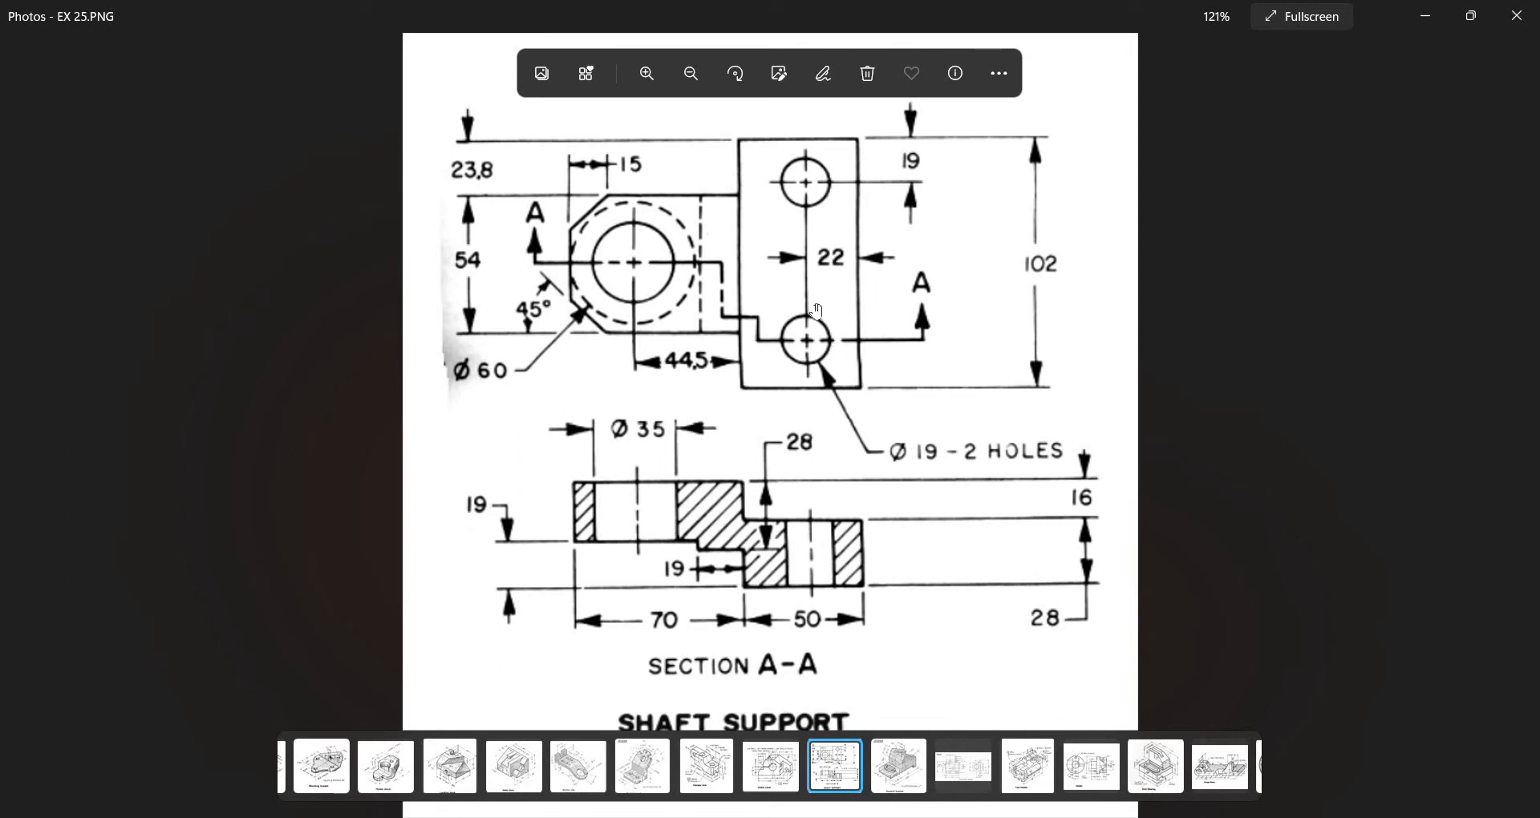
left_click(946, 817)
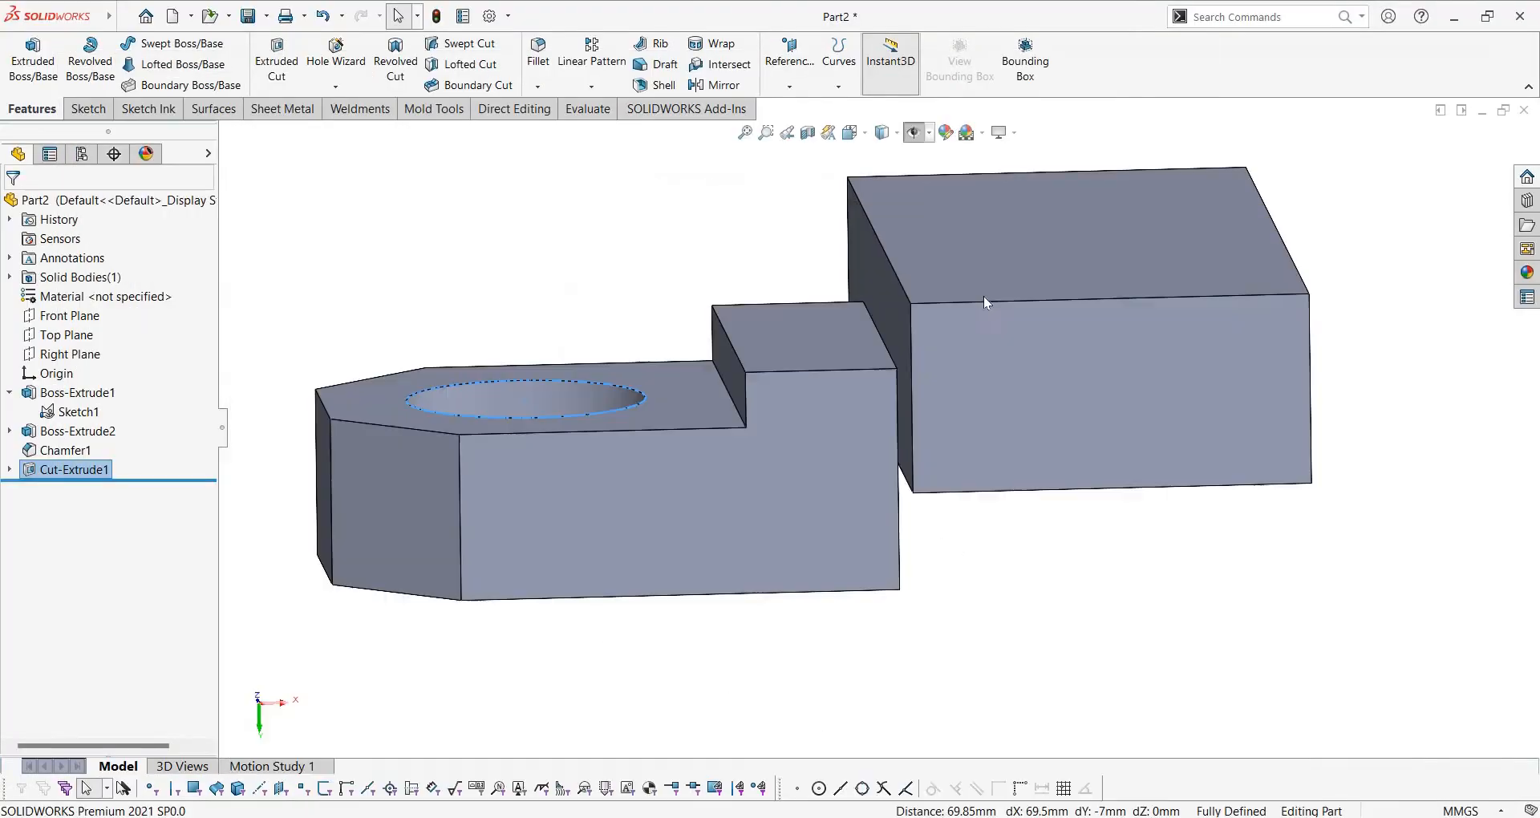
scroll(983, 298, "up", 1)
middle_click_drag(983, 298, 1027, 276)
scroll(1027, 275, "up", 1)
scroll(1026, 276, "up", 1)
right_click(1066, 283)
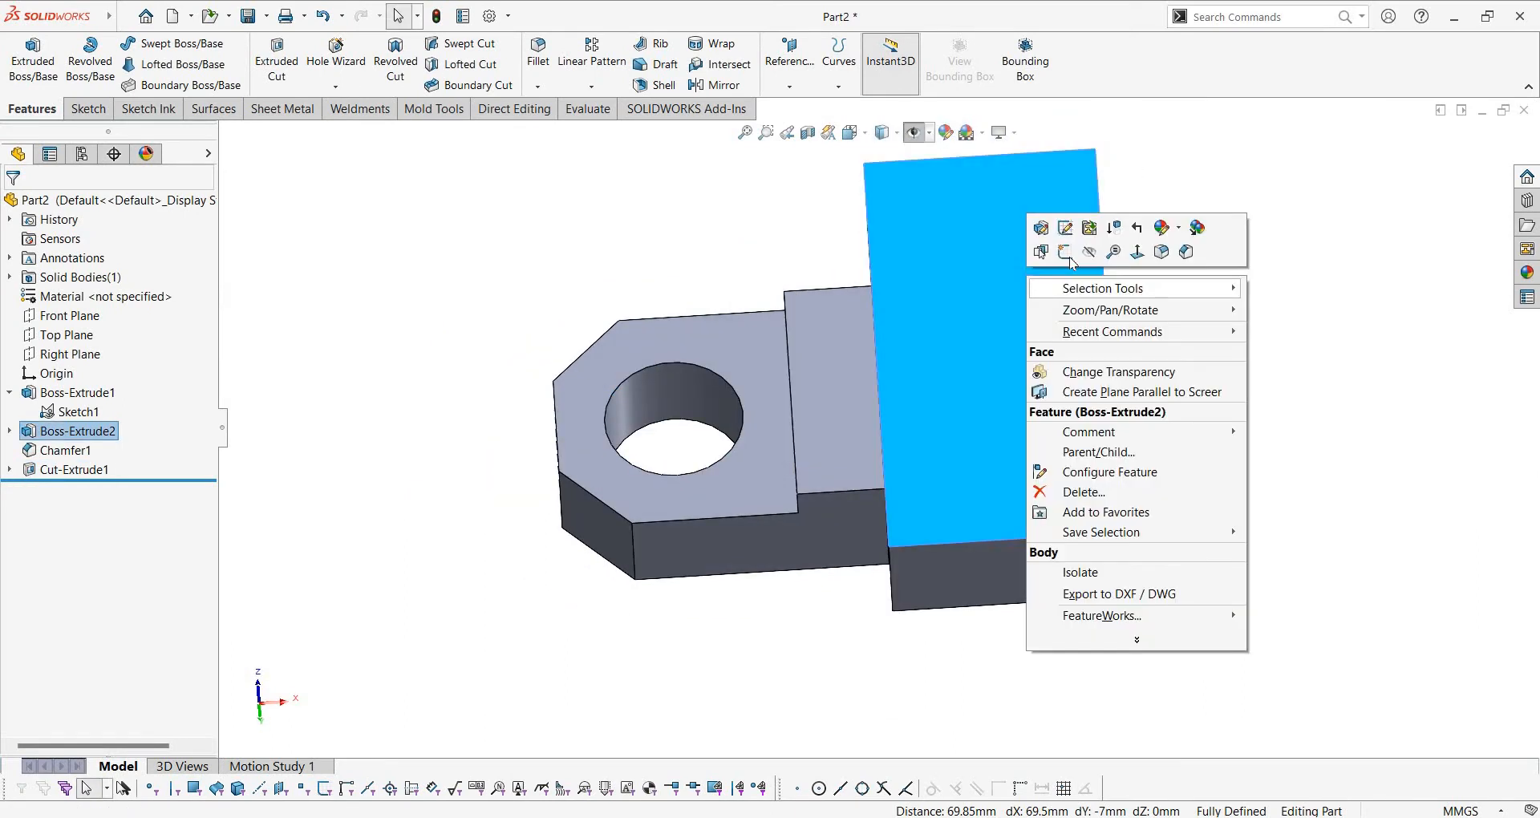
left_click(1066, 253)
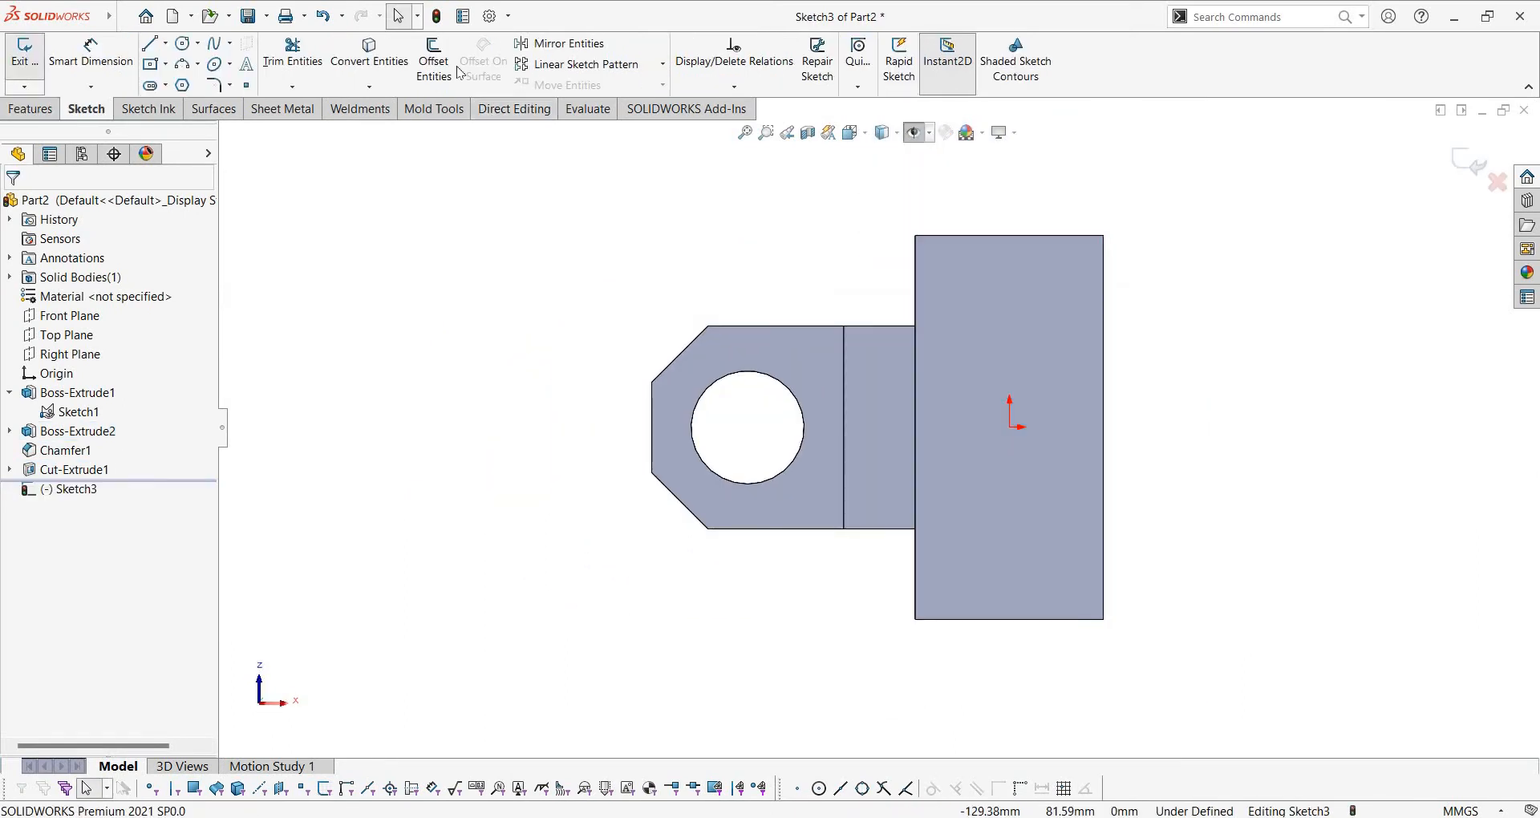
Offset the wide block's outer long edge inward by 22 mm in the sketch and compare it with the EX 25 drawing in Photos
left_click(1106, 295)
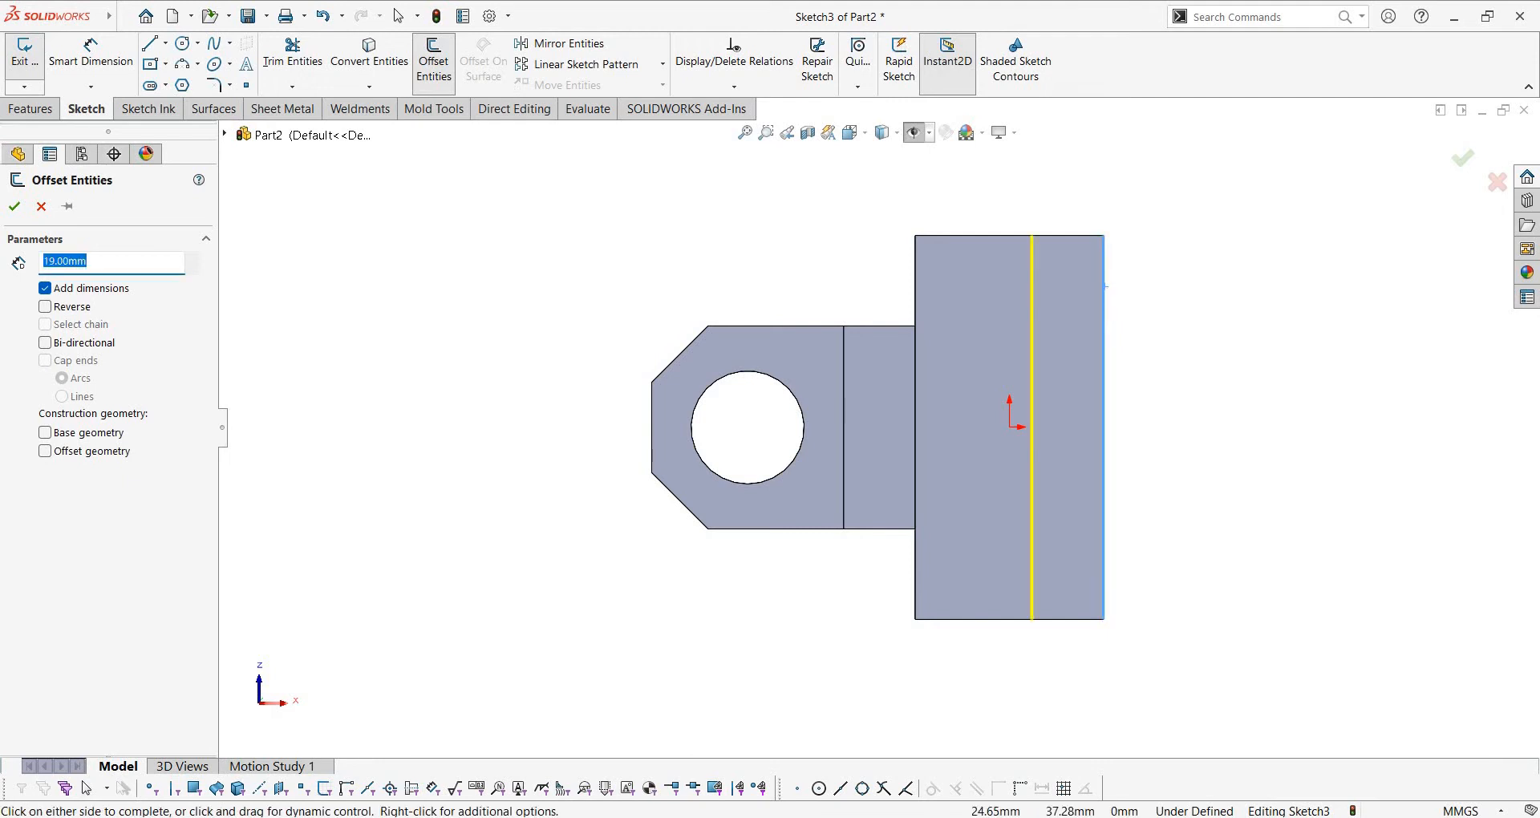
type("22")
key("Return")
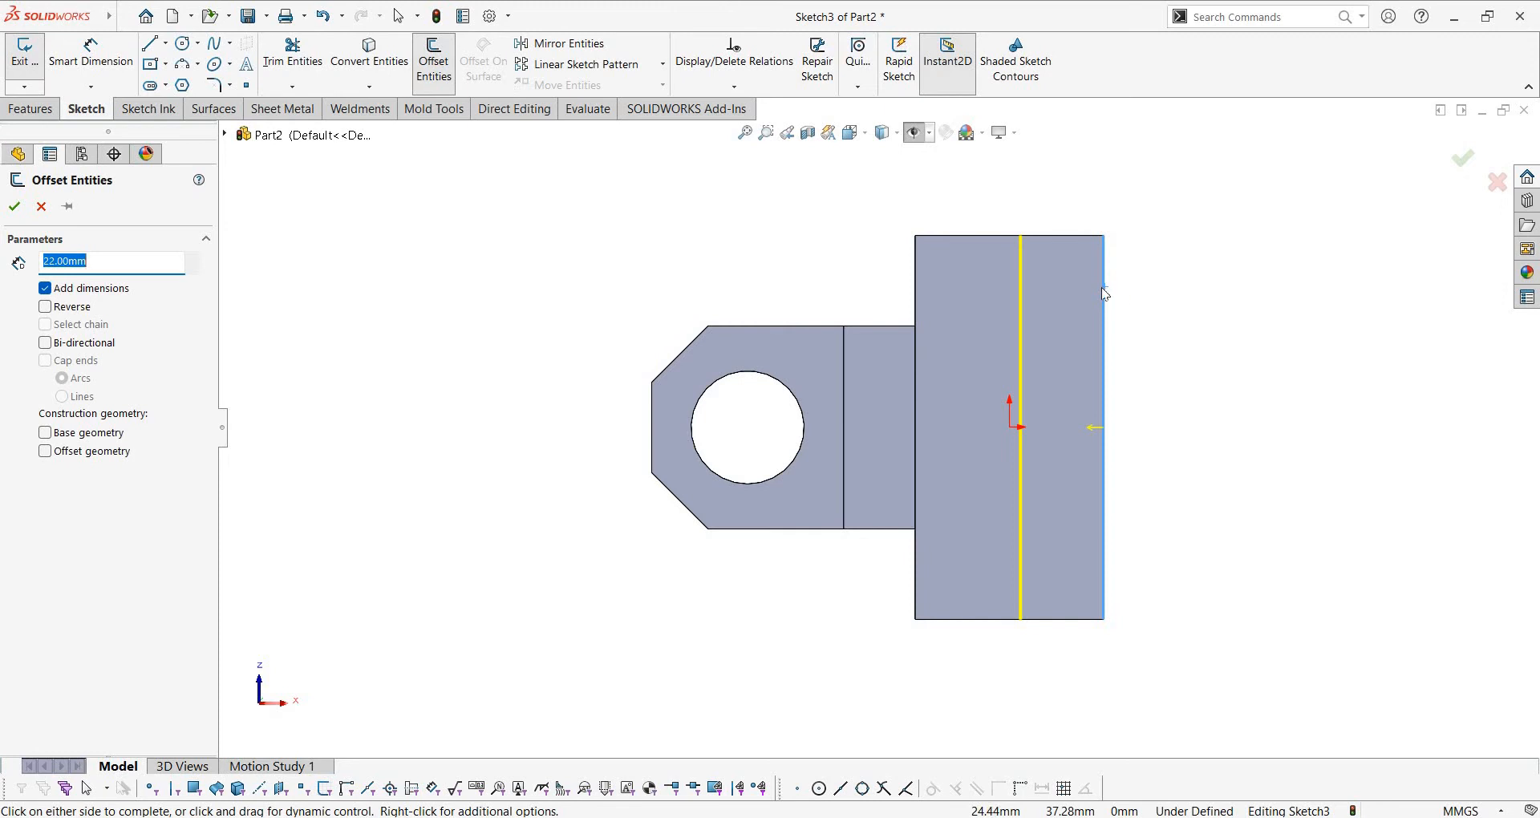
key("Return")
key("alt+Tab")
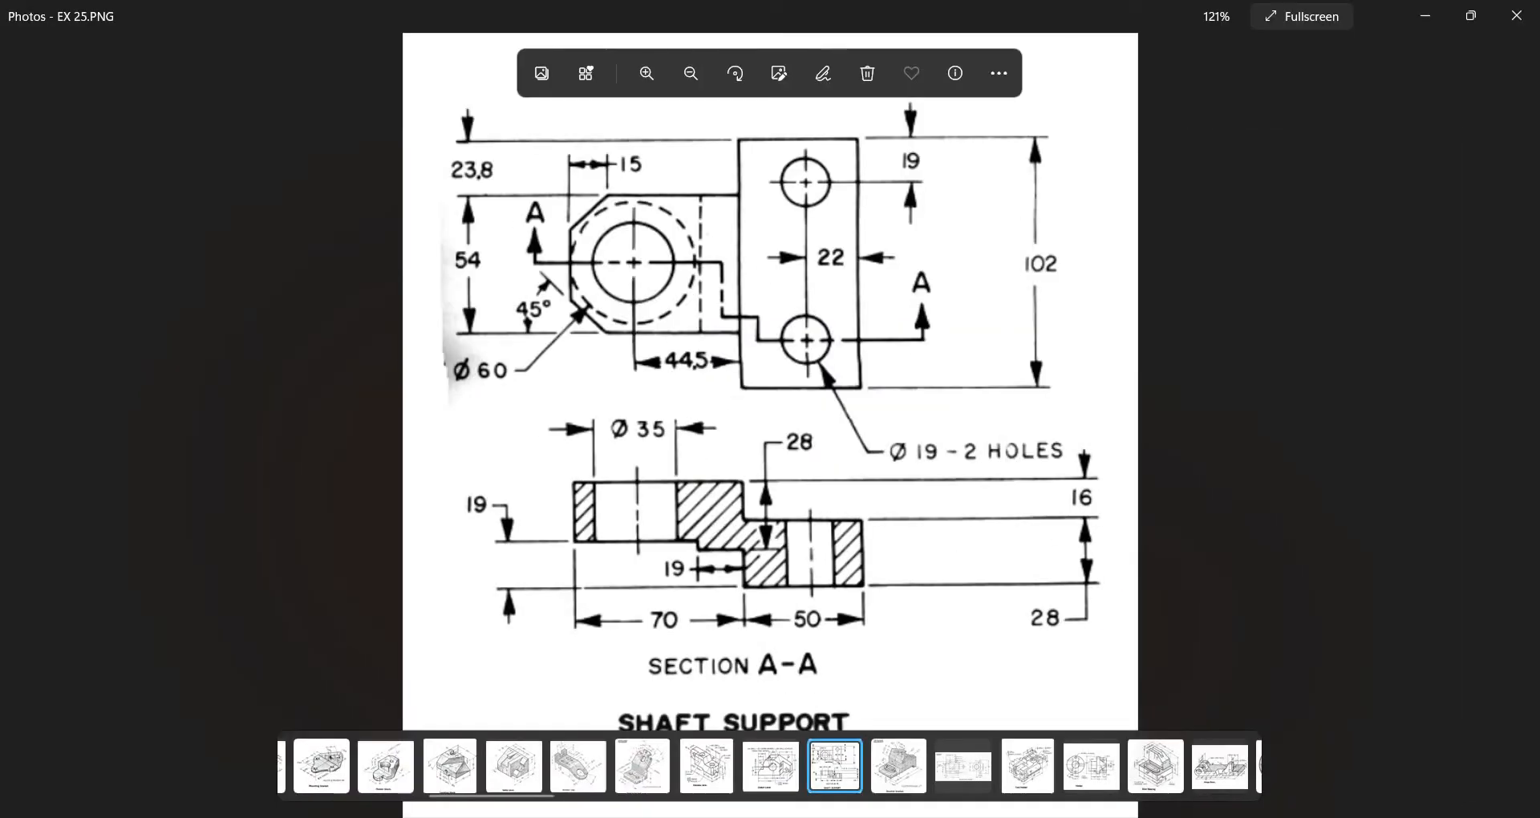
key("alt+Tab")
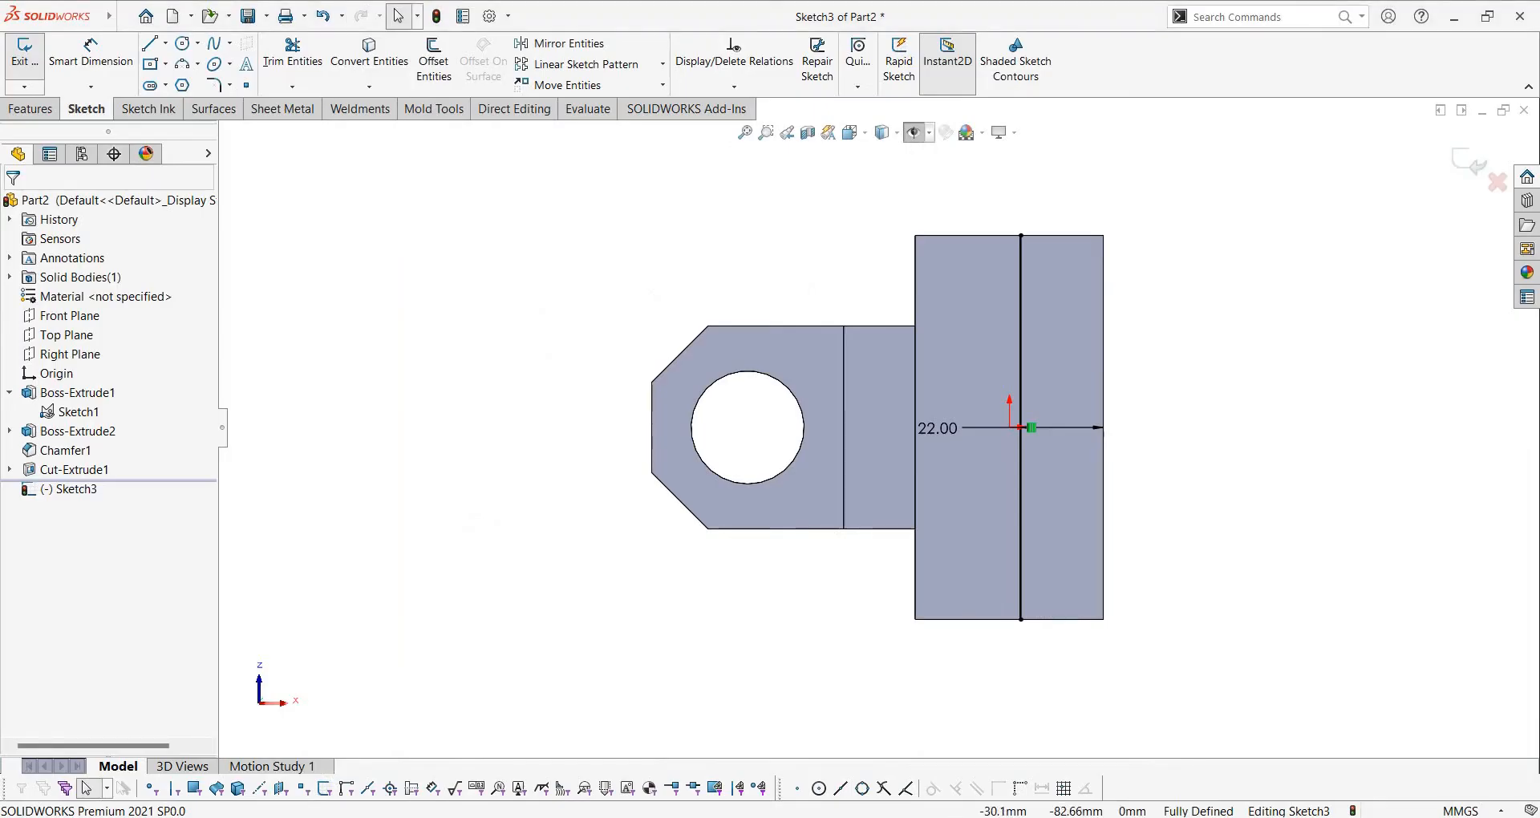
key("alt+Tab")
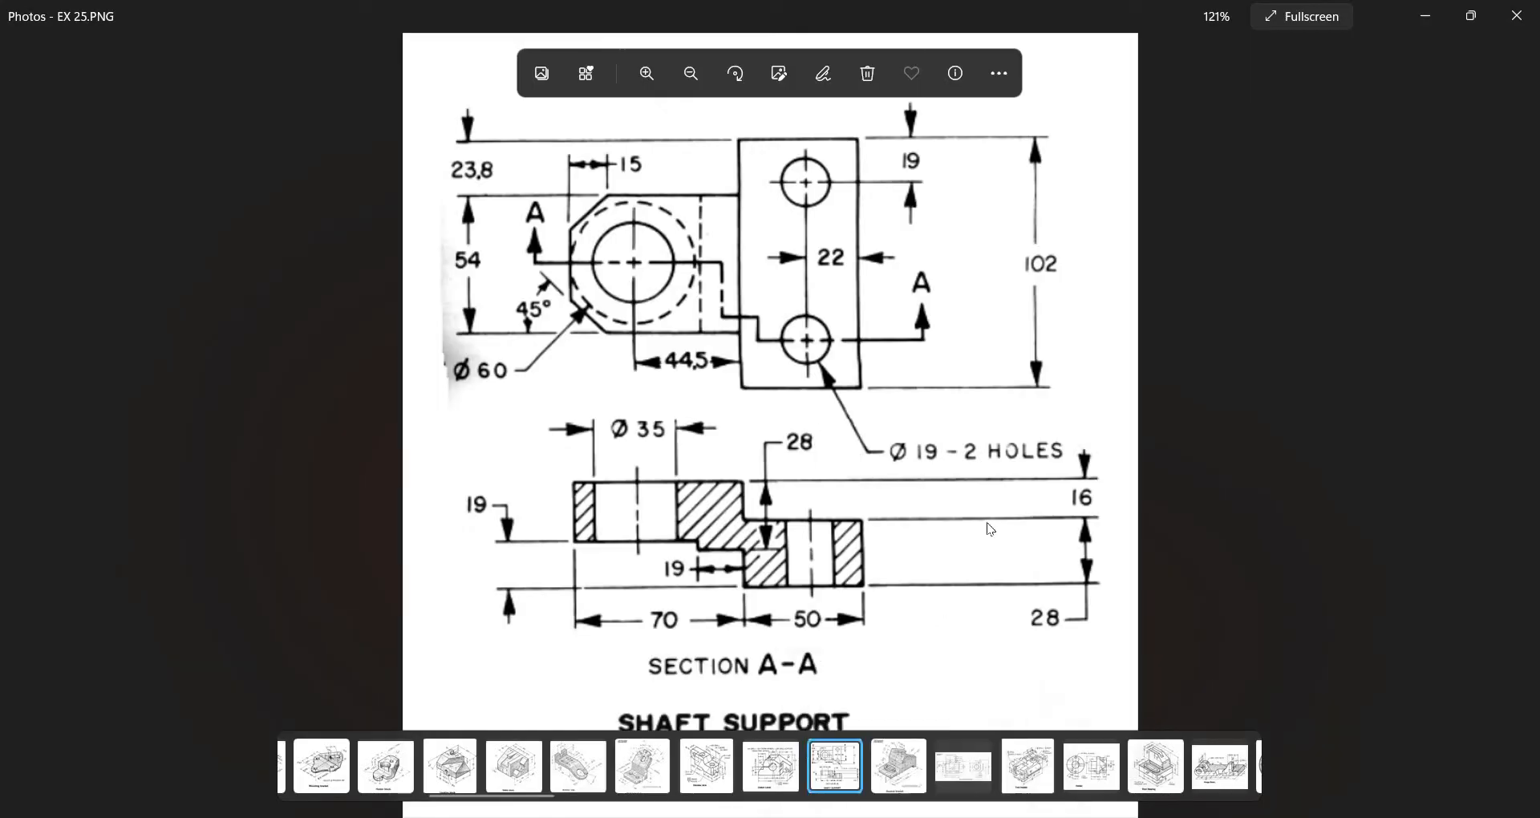
key("alt+Tab")
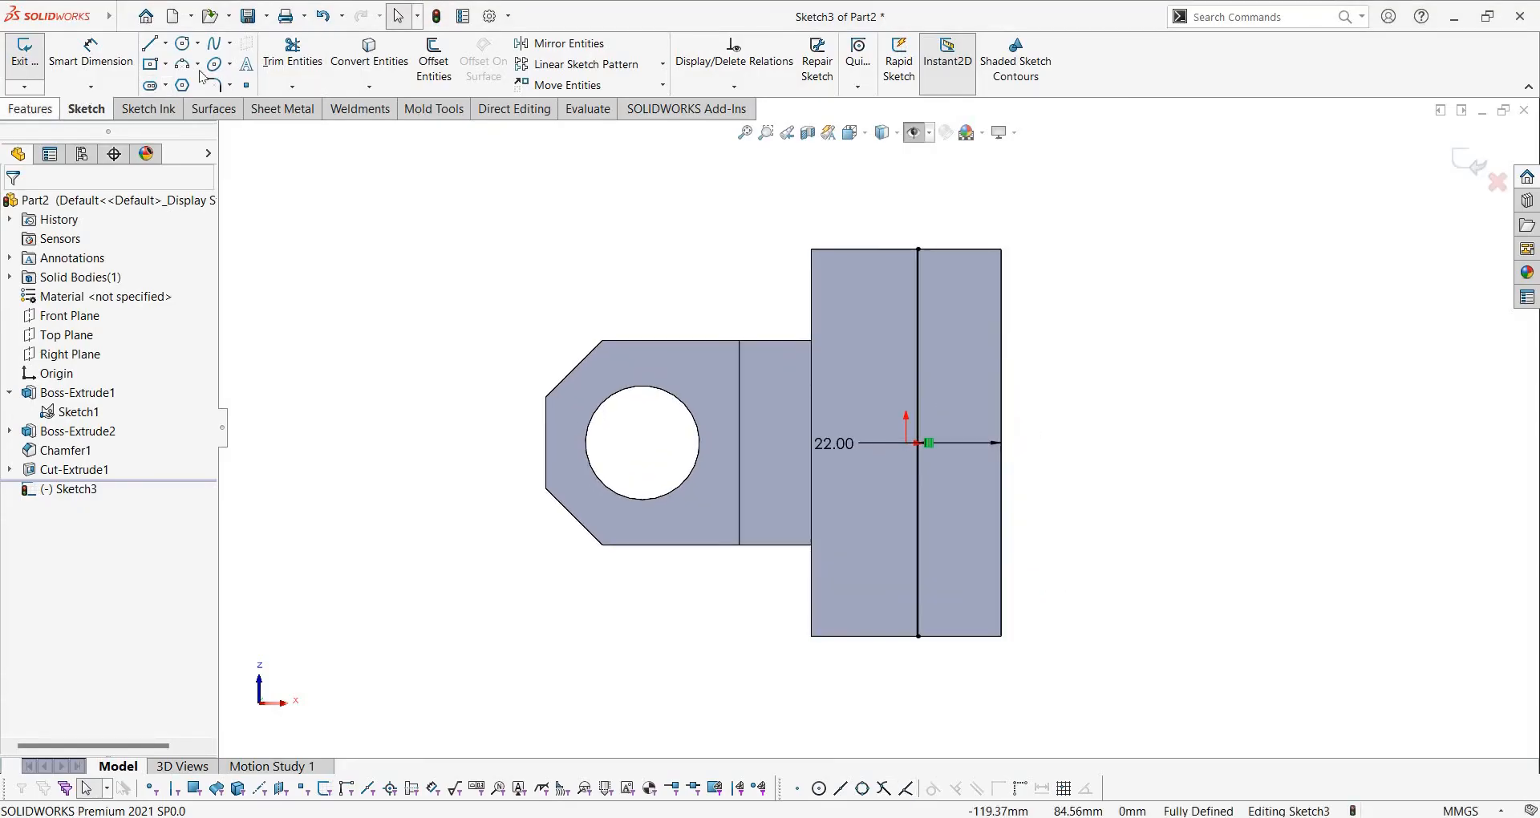
Finish the sketch and set up a Hole Wizard plain hole with the ANSI Metric standard and the Drill sizes type
left_click(52, 114)
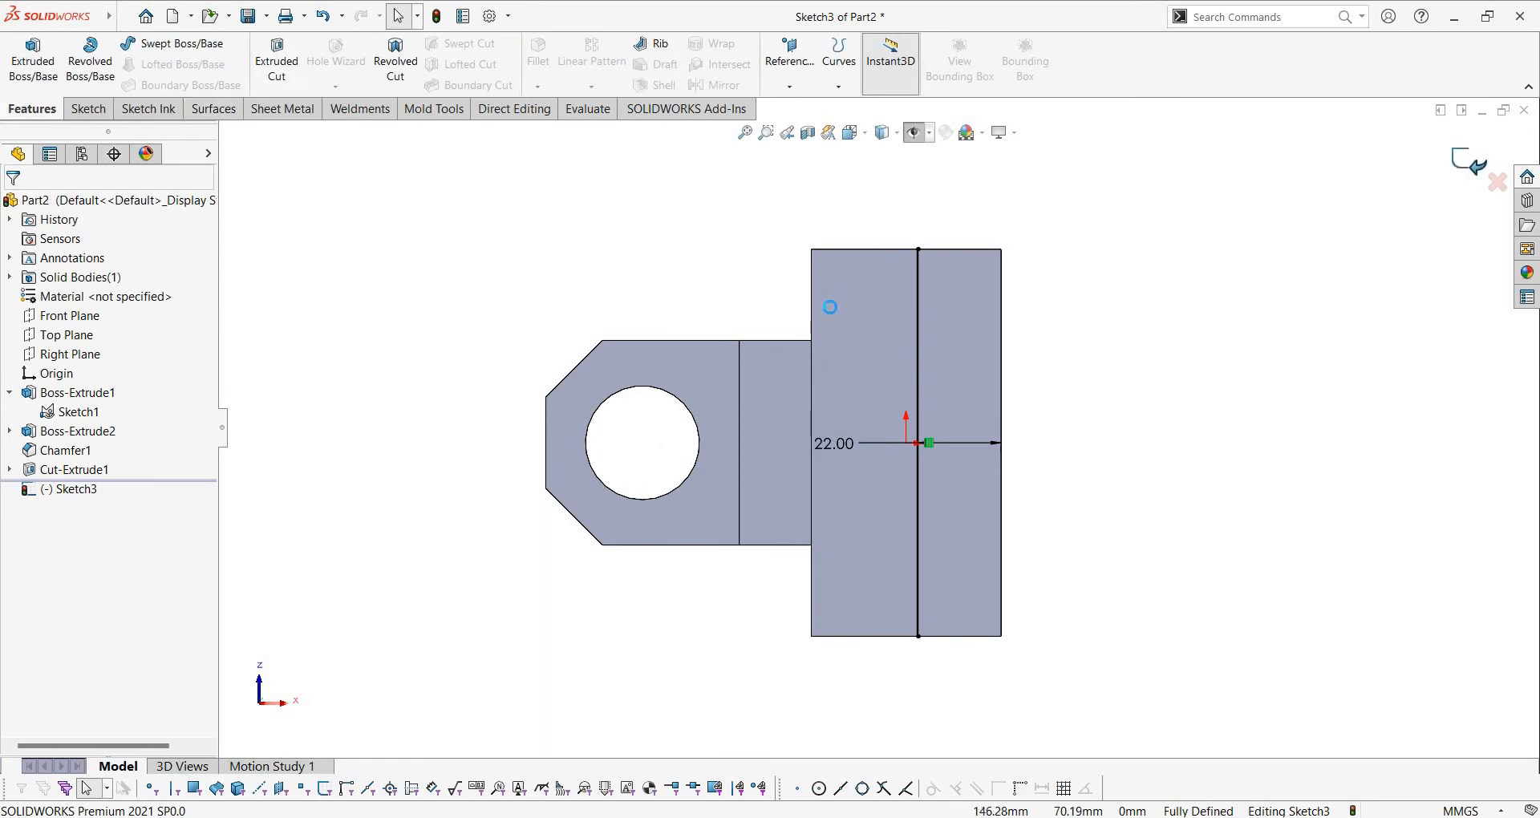
left_click(336, 57)
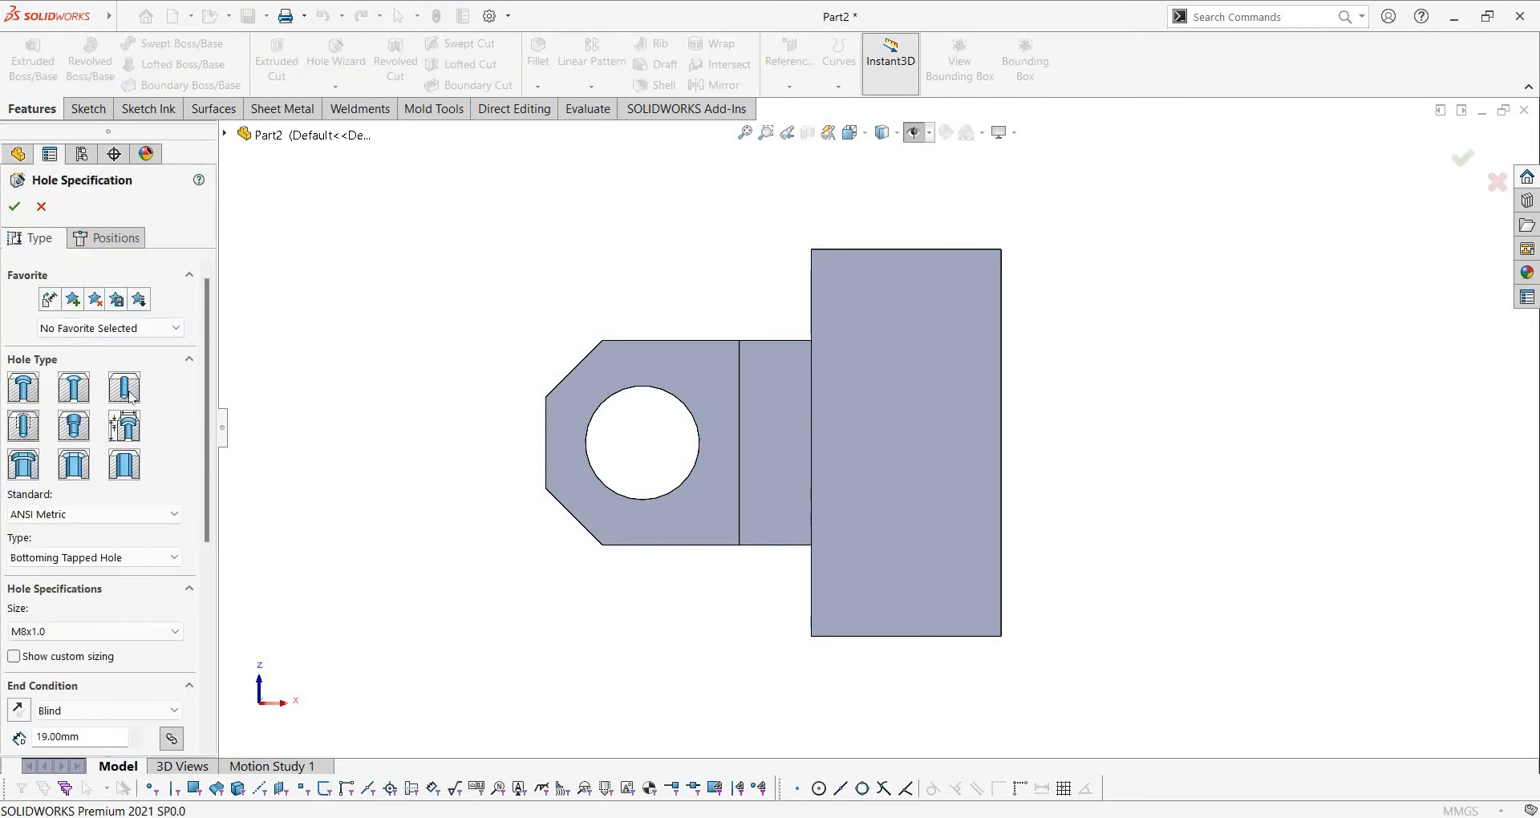
left_click(108, 518)
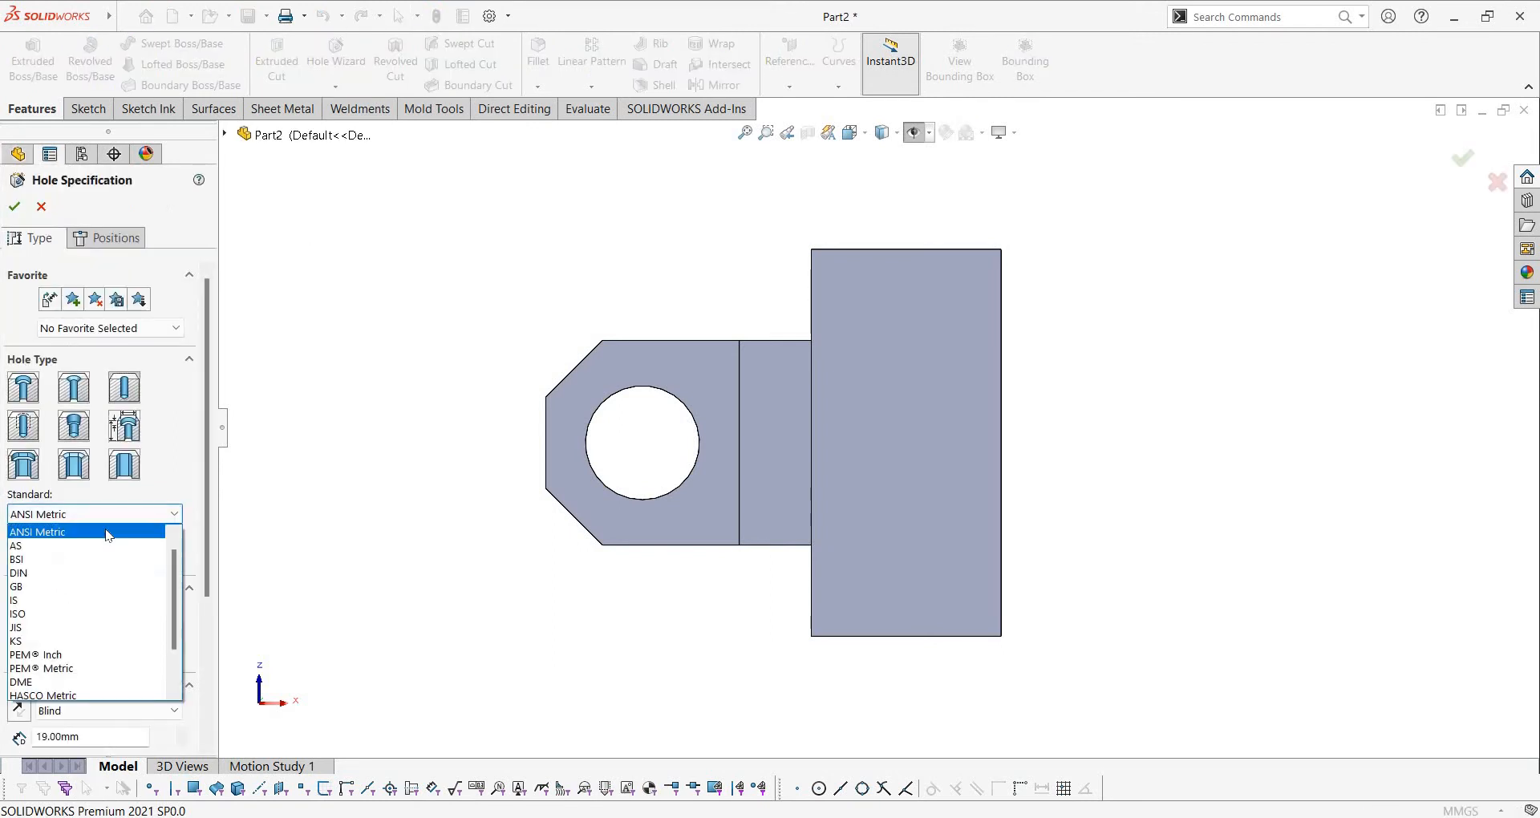
left_click(108, 533)
left_click(99, 561)
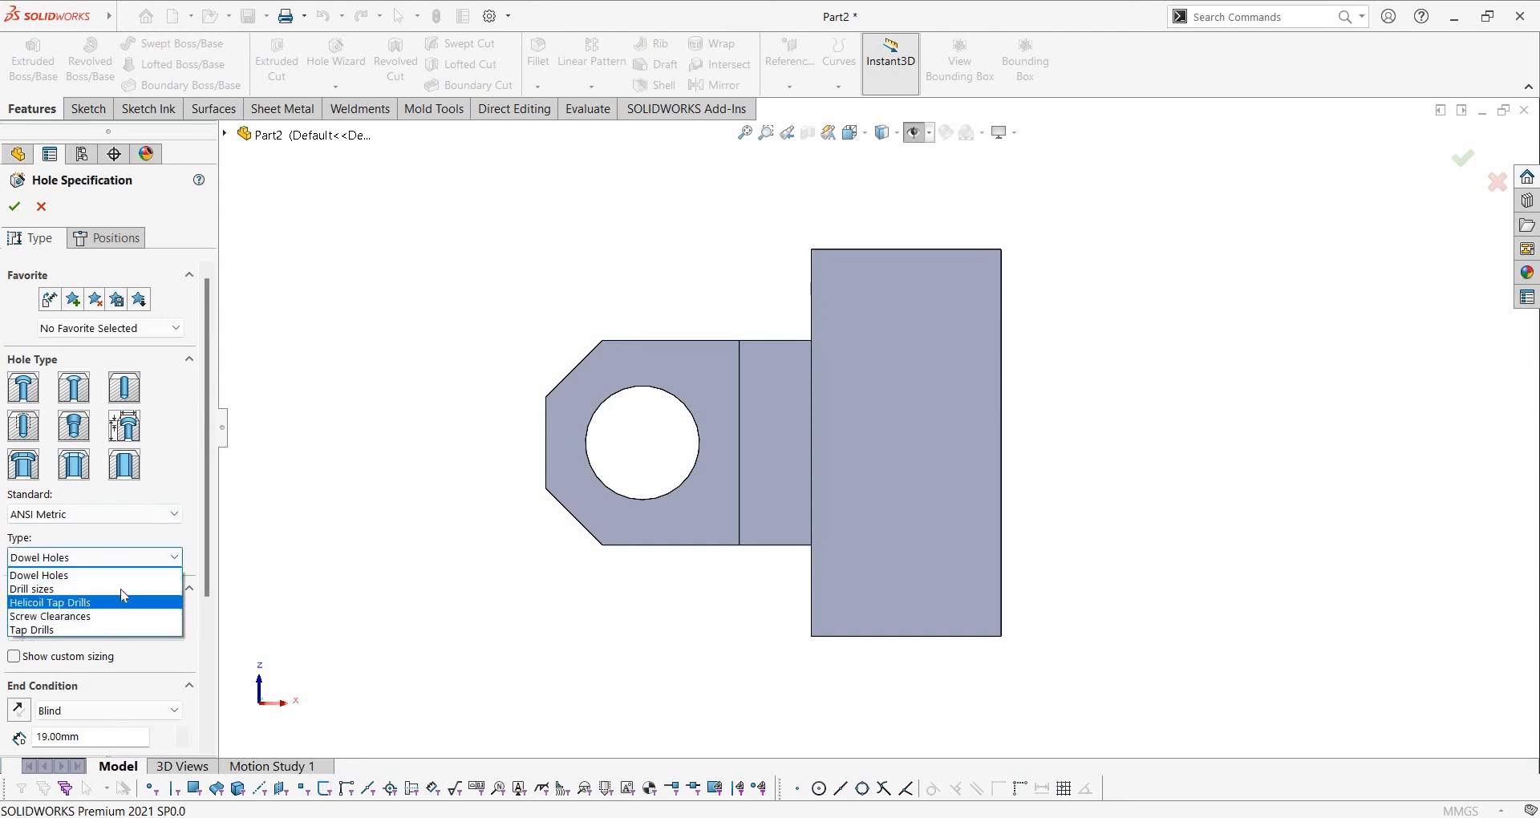
left_click(121, 589)
Try the Dowel Holes type and look through its available hole sizes
left_click(88, 556)
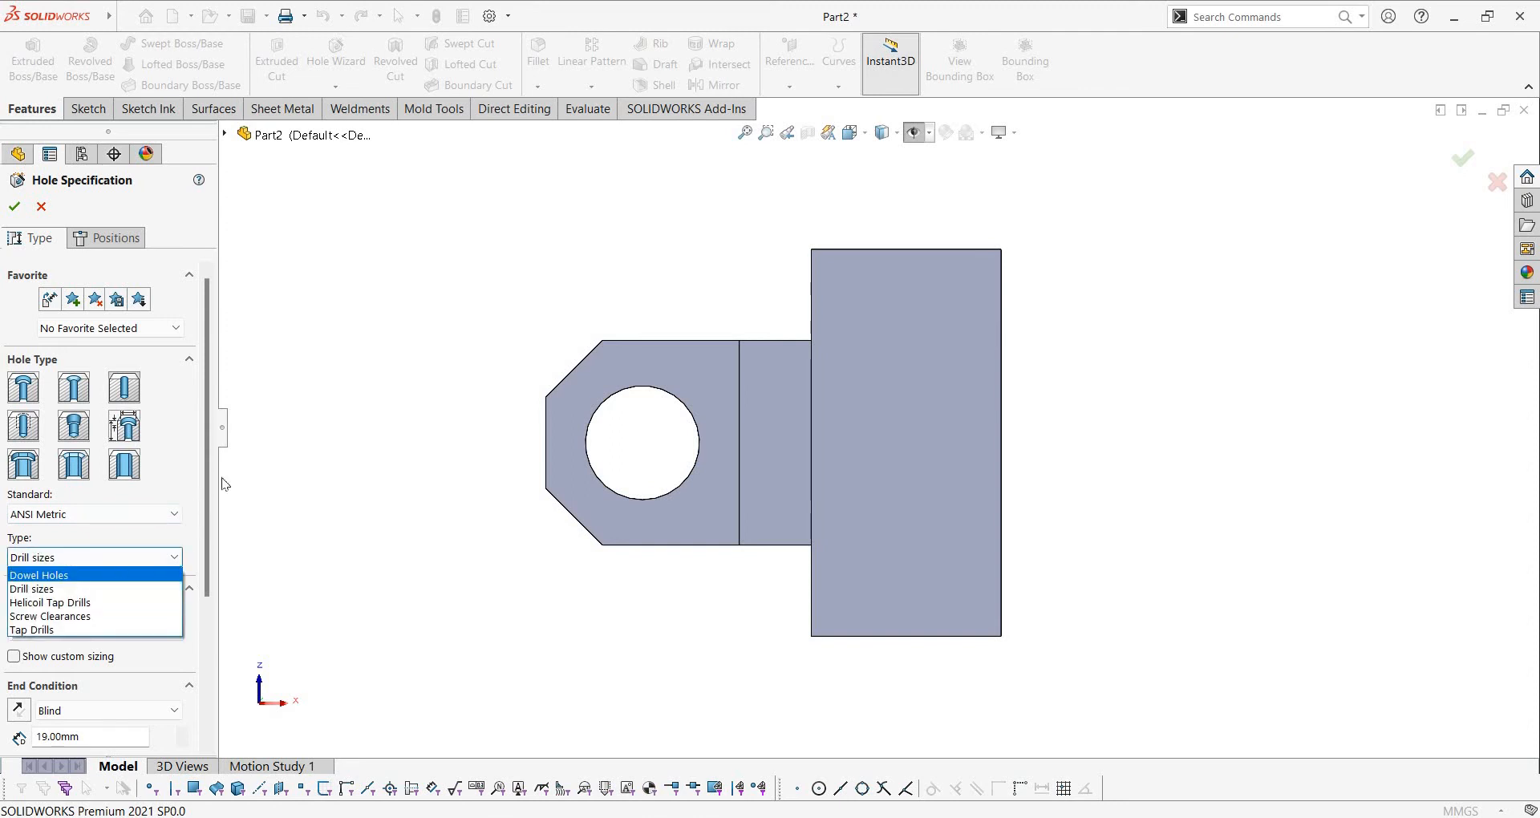
left_click(64, 571)
scroll(167, 498, "down", 2)
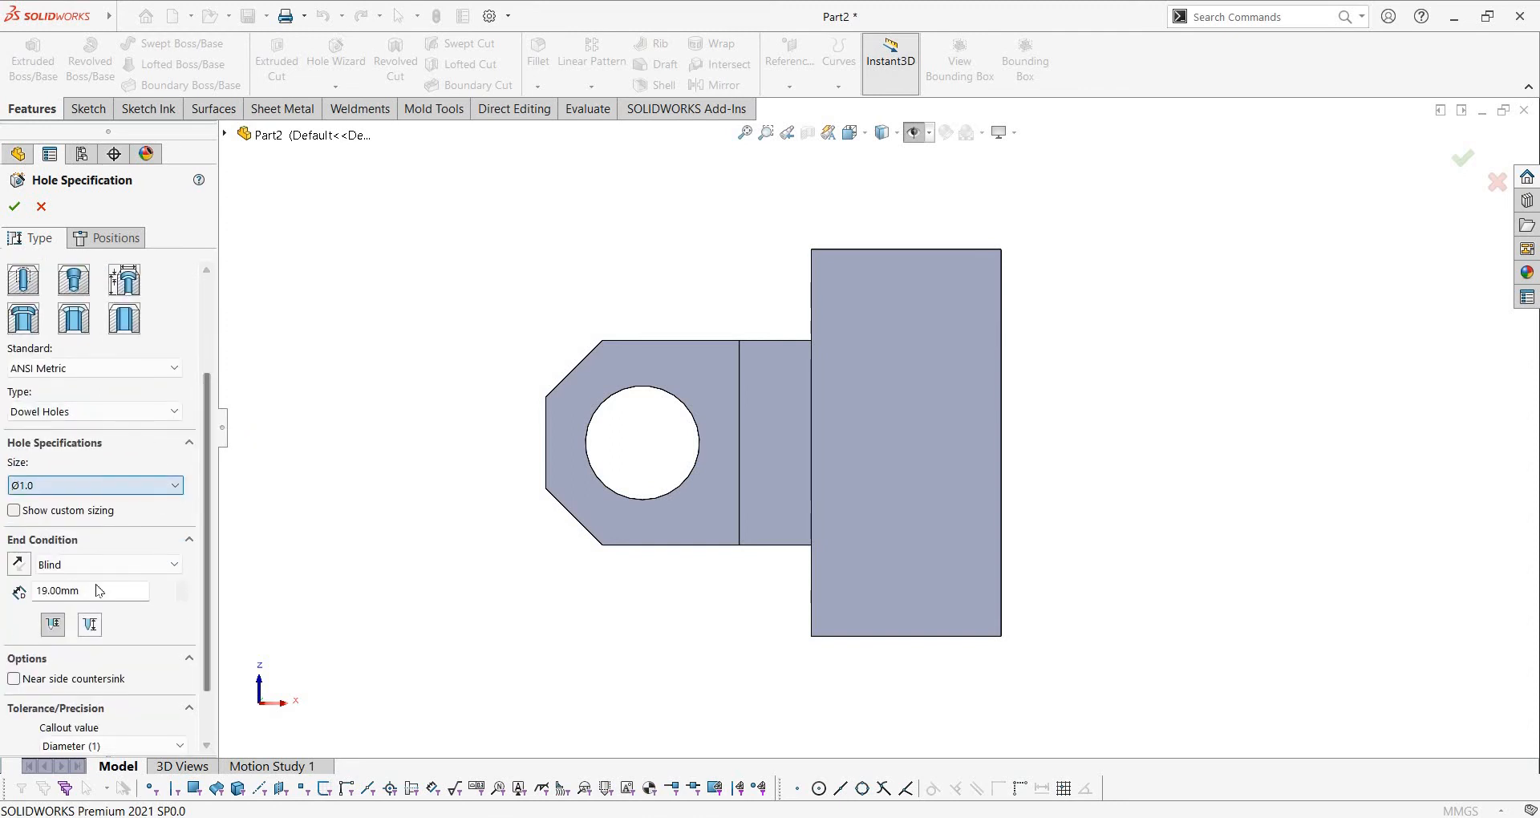
left_click(167, 490)
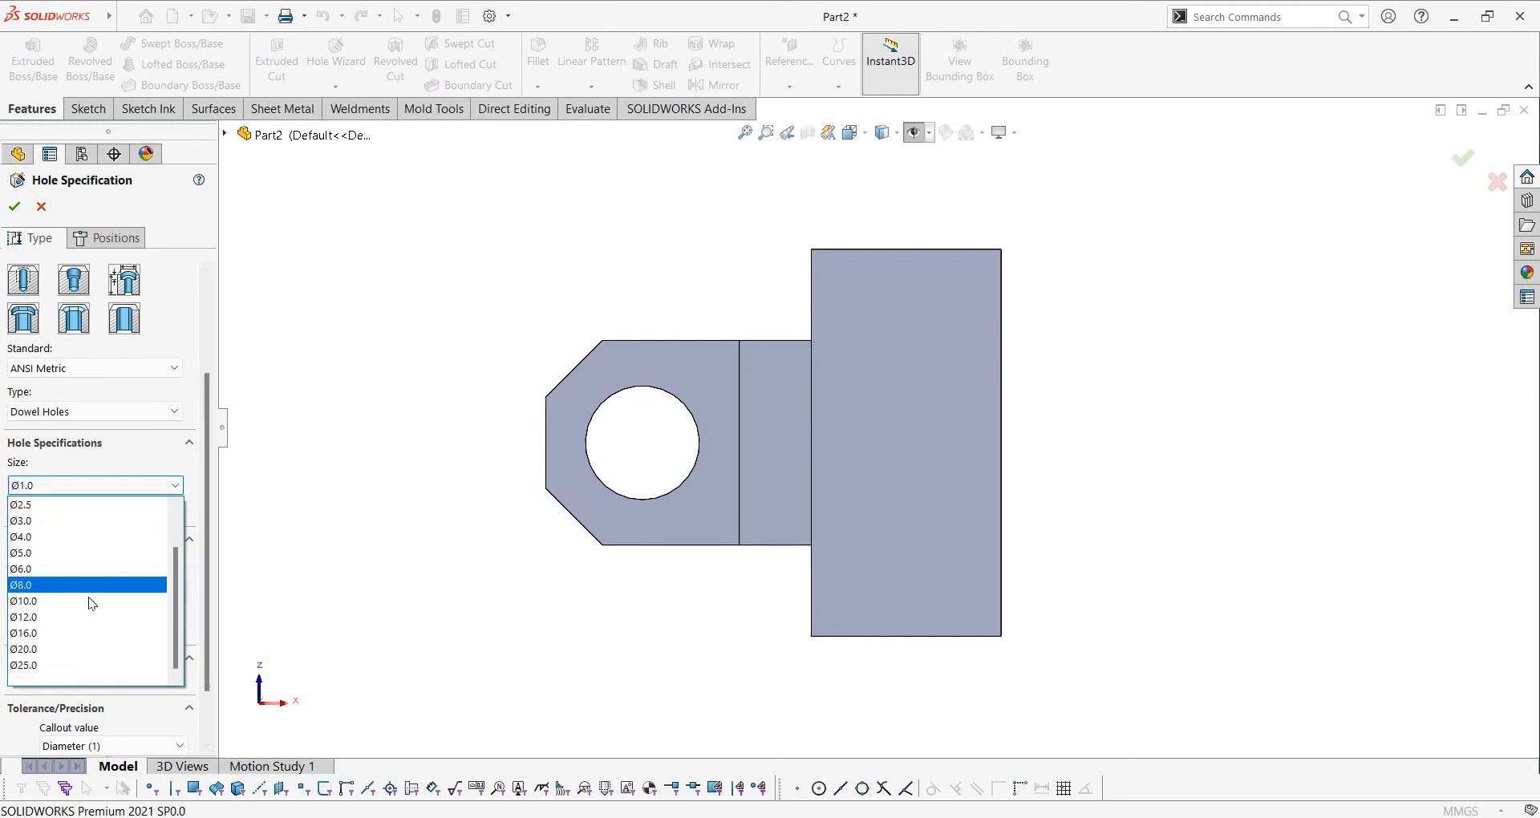
Set the hole specification to the Drill sizes type with size Ø19.0
left_click(106, 413)
left_click(83, 441)
left_click(80, 489)
scroll(76, 642, "down", 2)
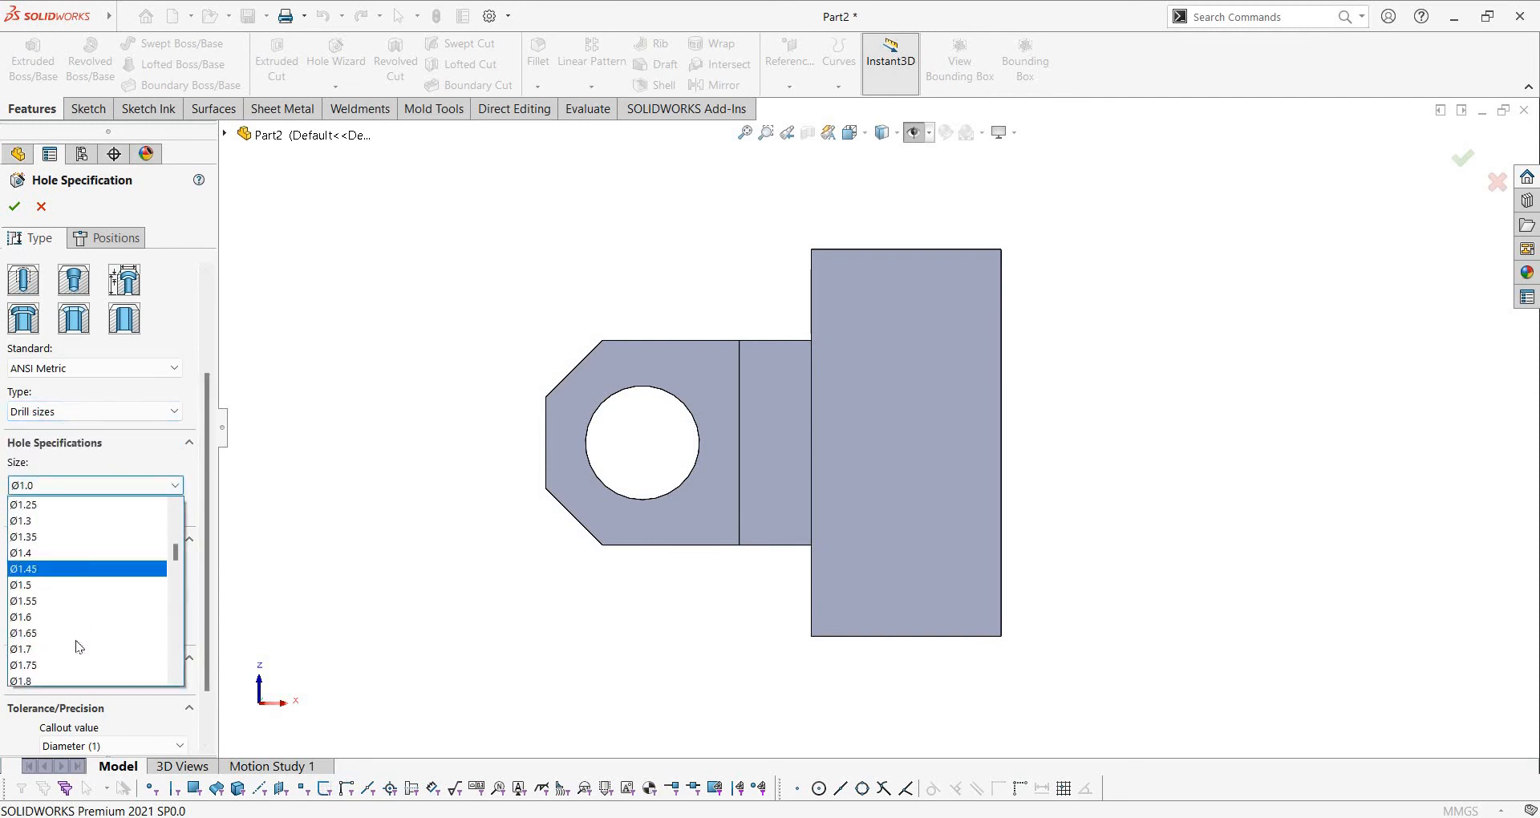
scroll(76, 640, "down", 20)
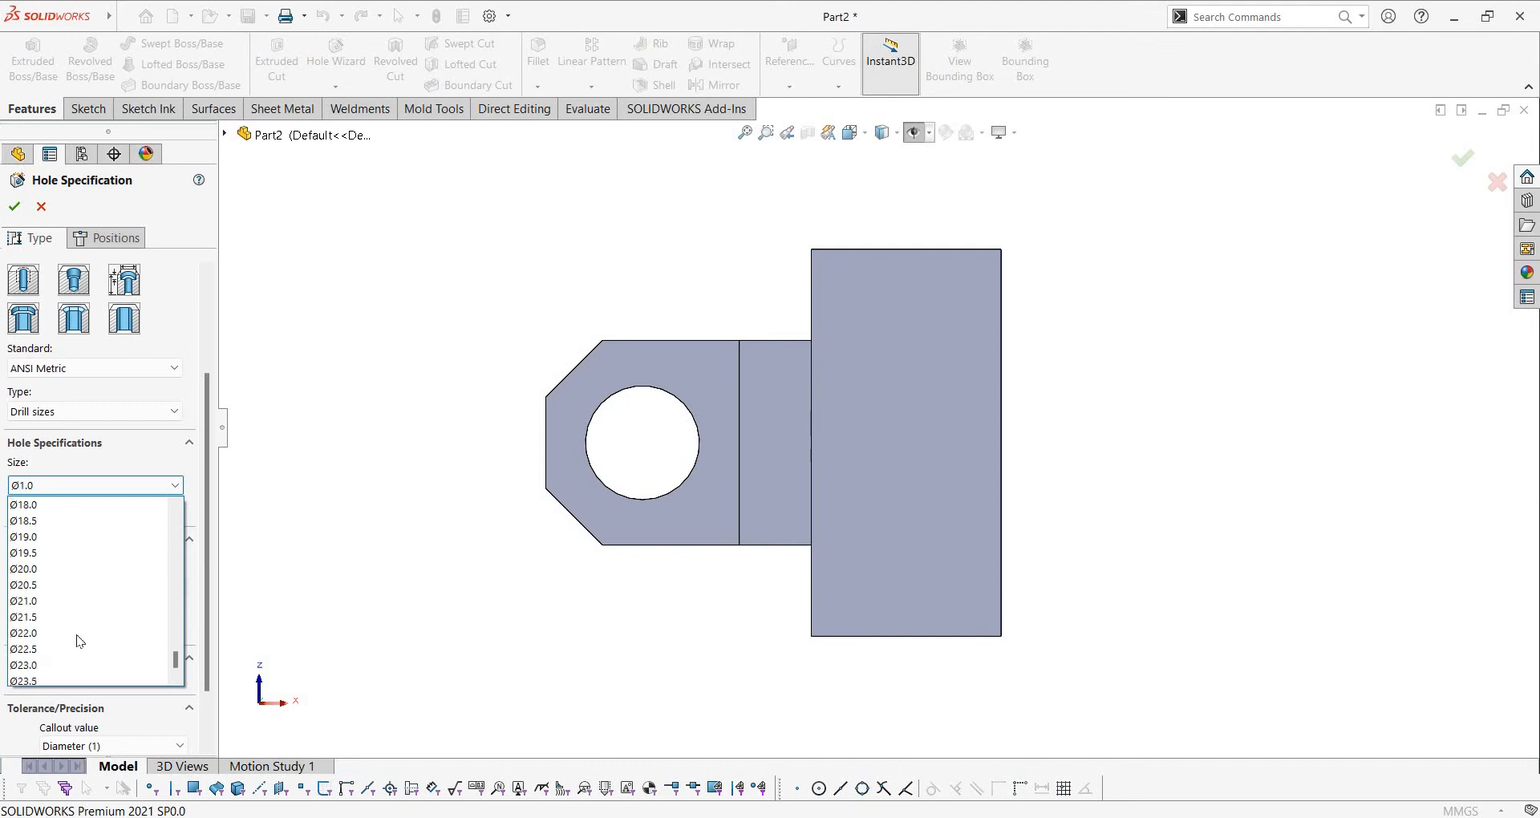
scroll(76, 633, "up", 2)
left_click(76, 605)
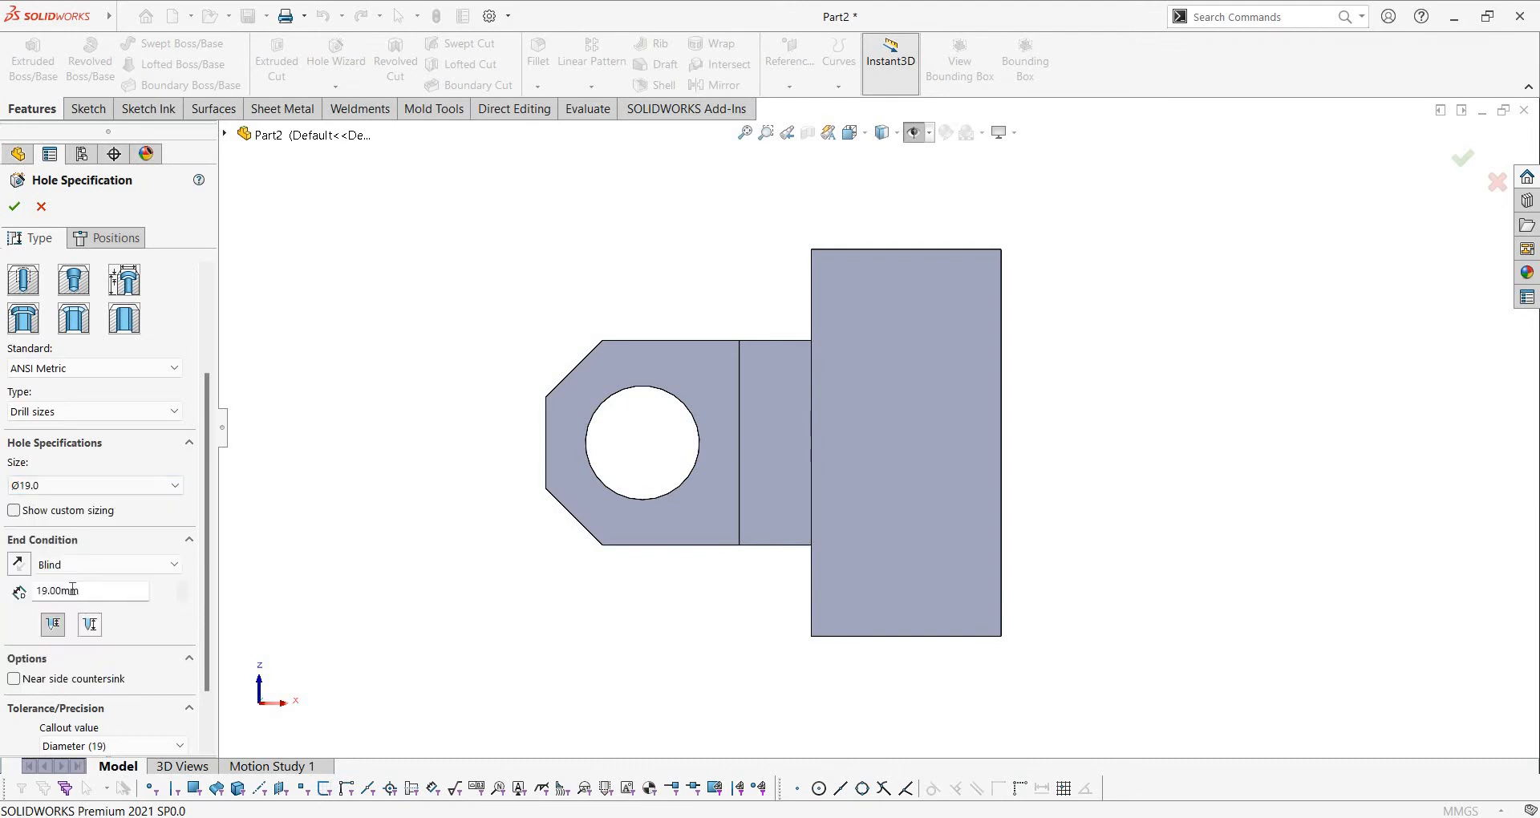
left_click(14, 511)
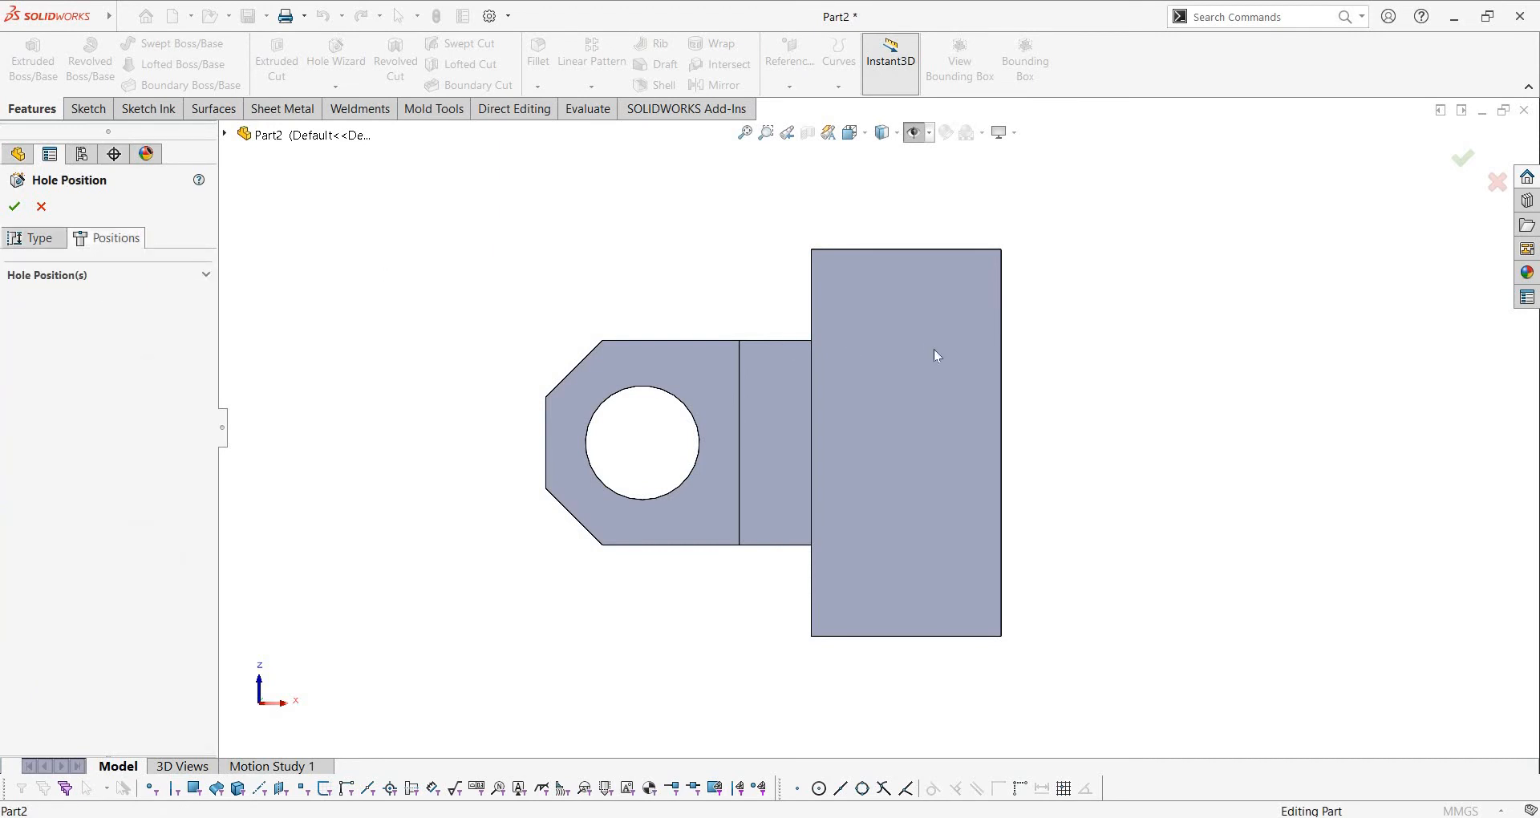
Place two hole positions on the wide block's bottom face, one near each short end, about 71 mm apart
left_click(924, 383)
scroll(860, 395, "down", 4)
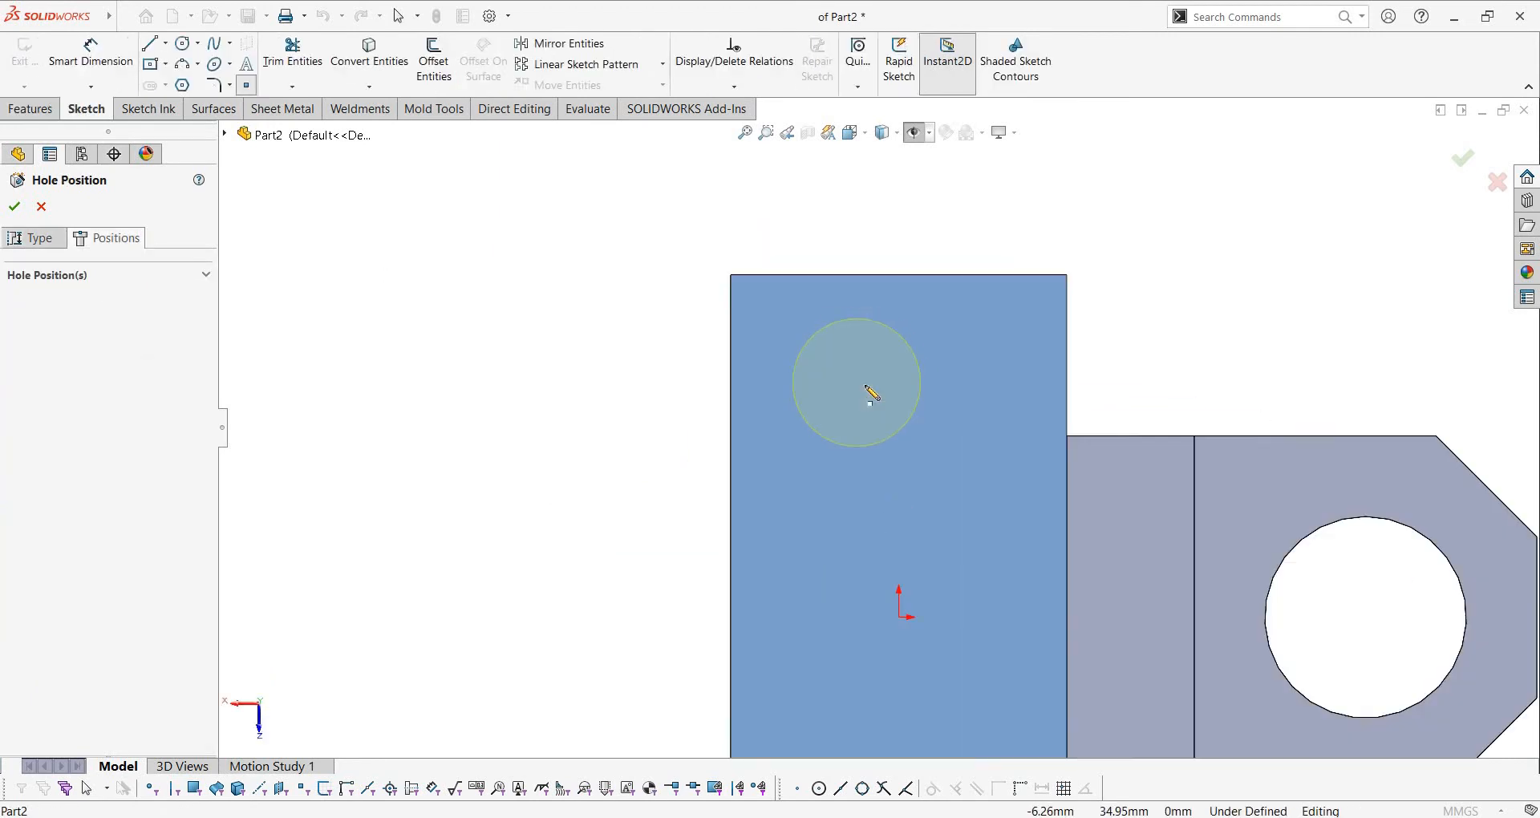
scroll(855, 642, "up", 5)
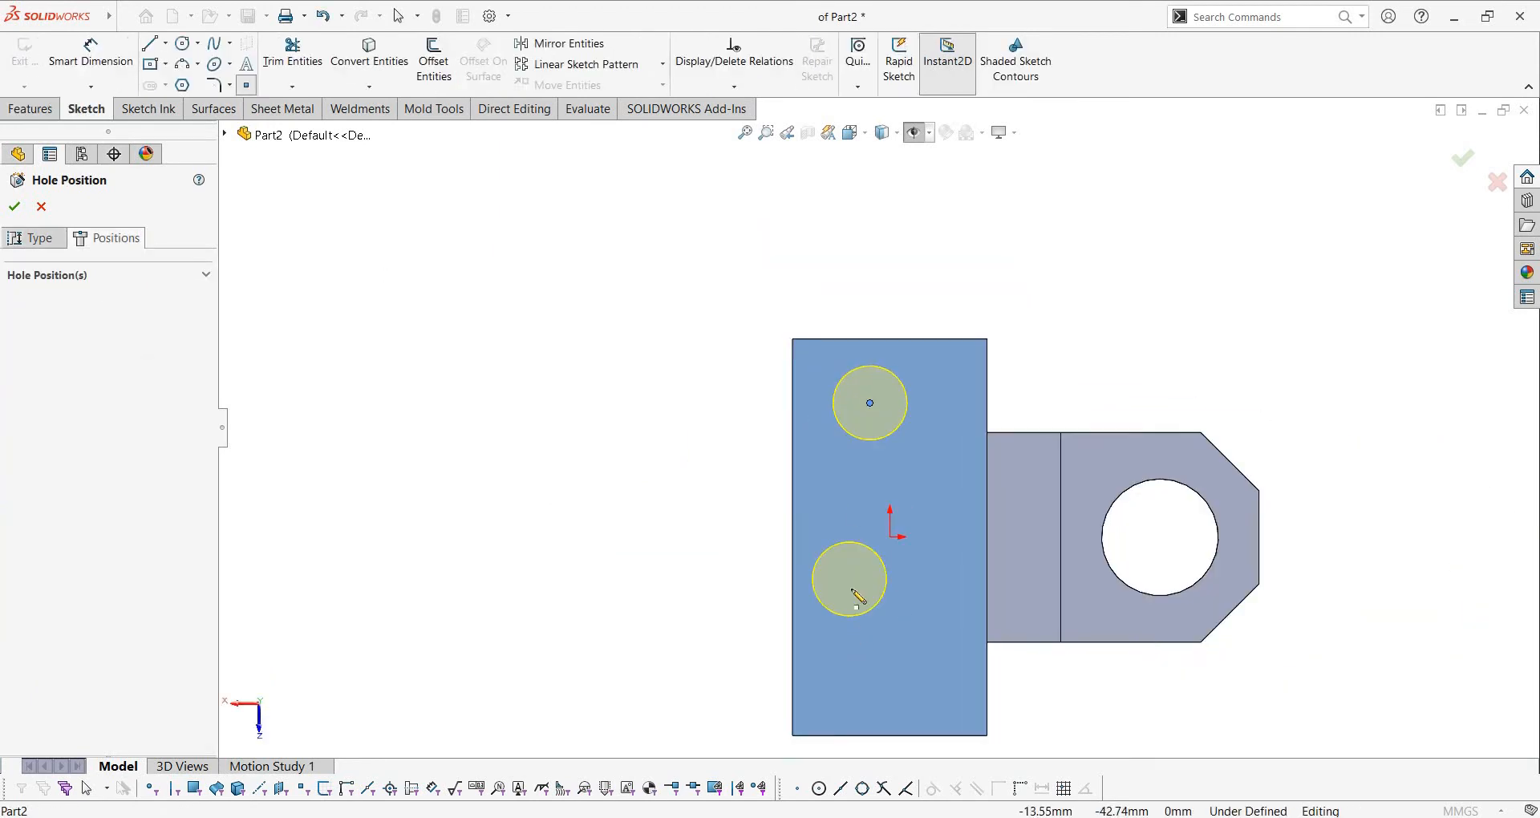
left_click(897, 486)
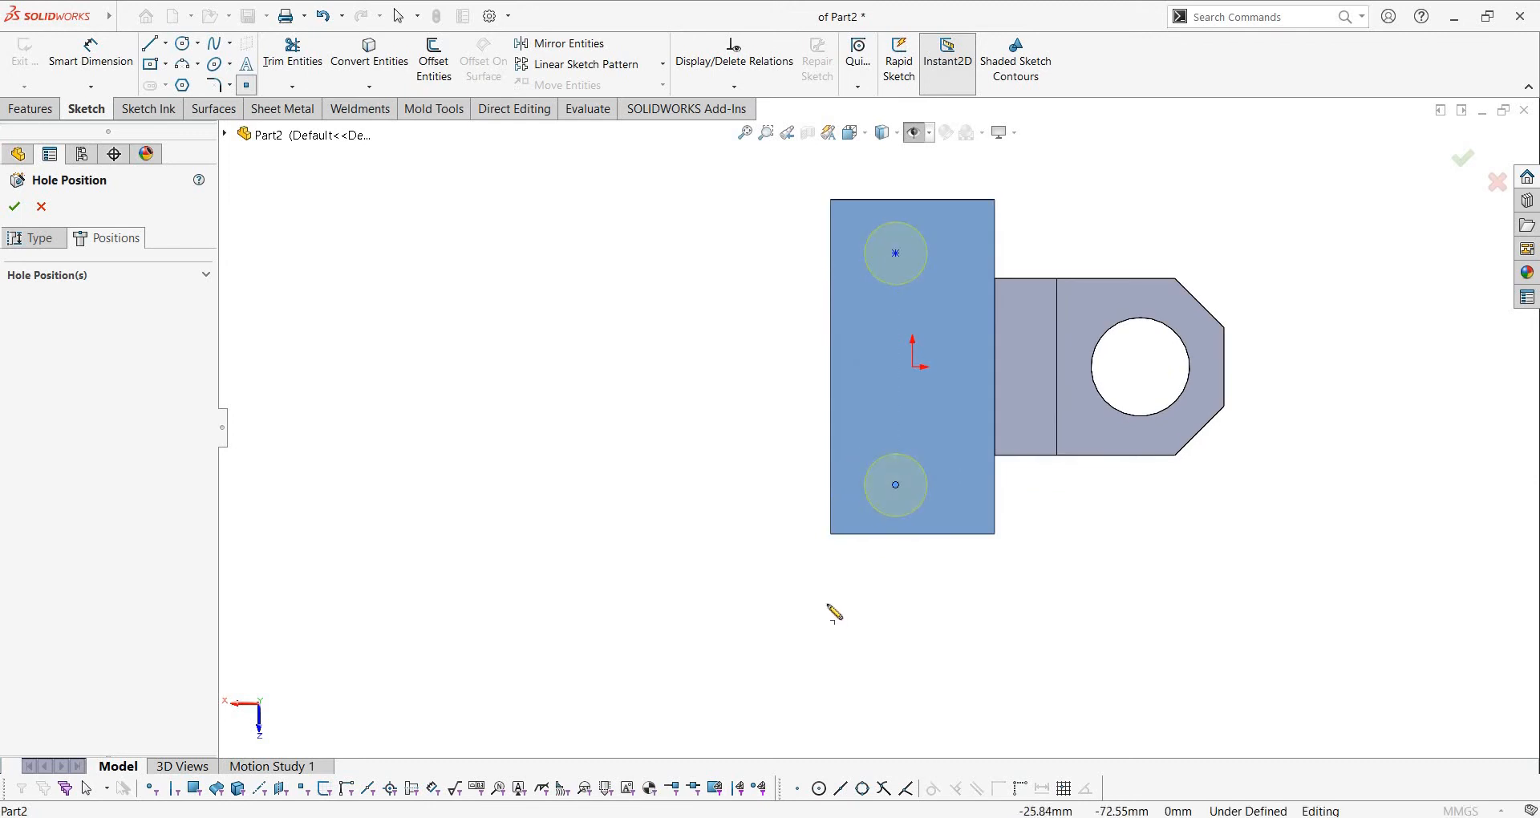
key("Escape")
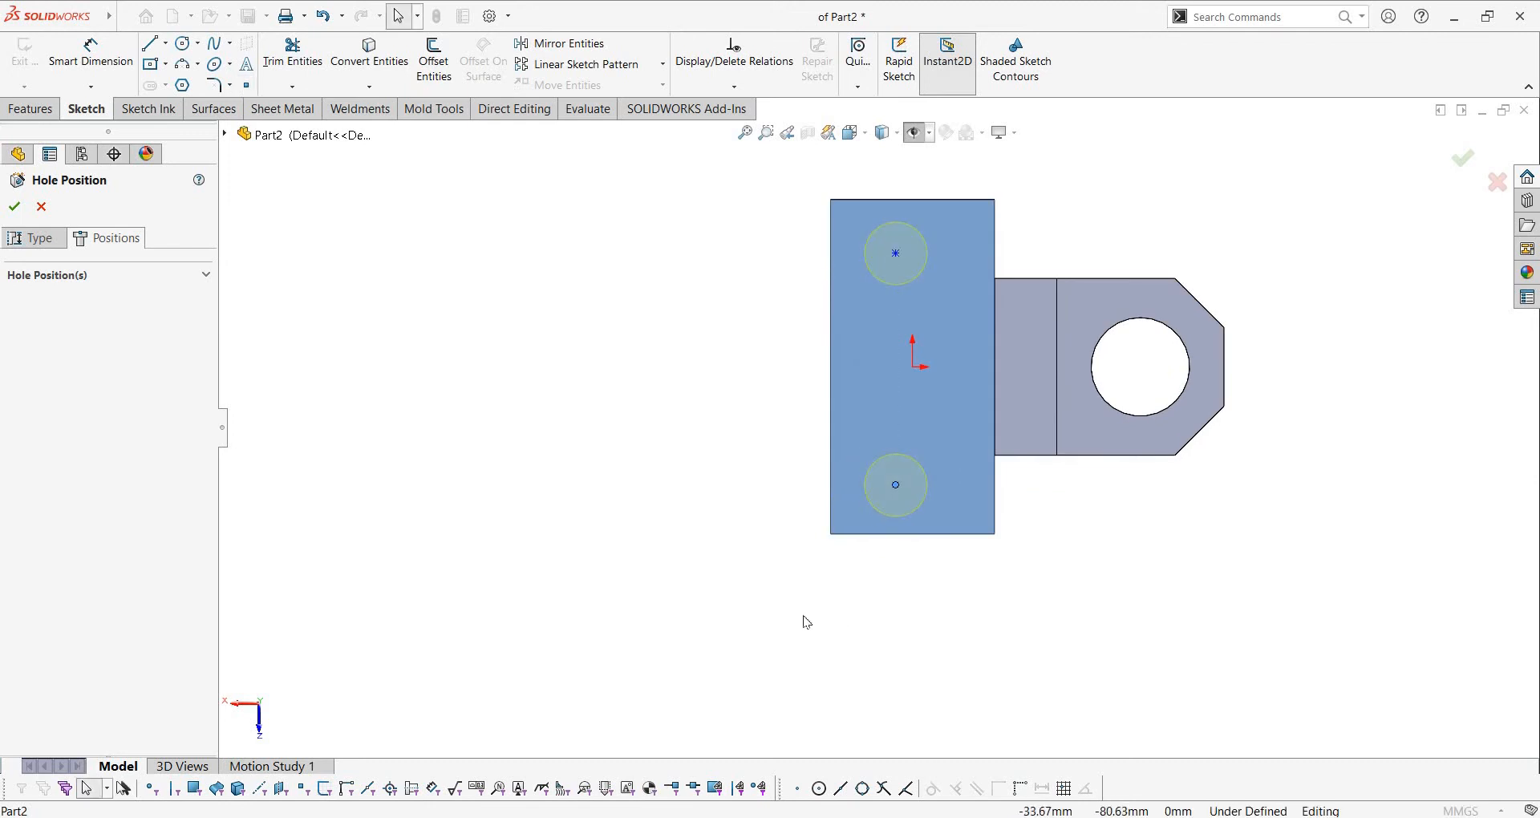
Align the two hole centre points with a Vertical relation
left_click(897, 254)
left_click(896, 486, "ctrl")
left_click(896, 486)
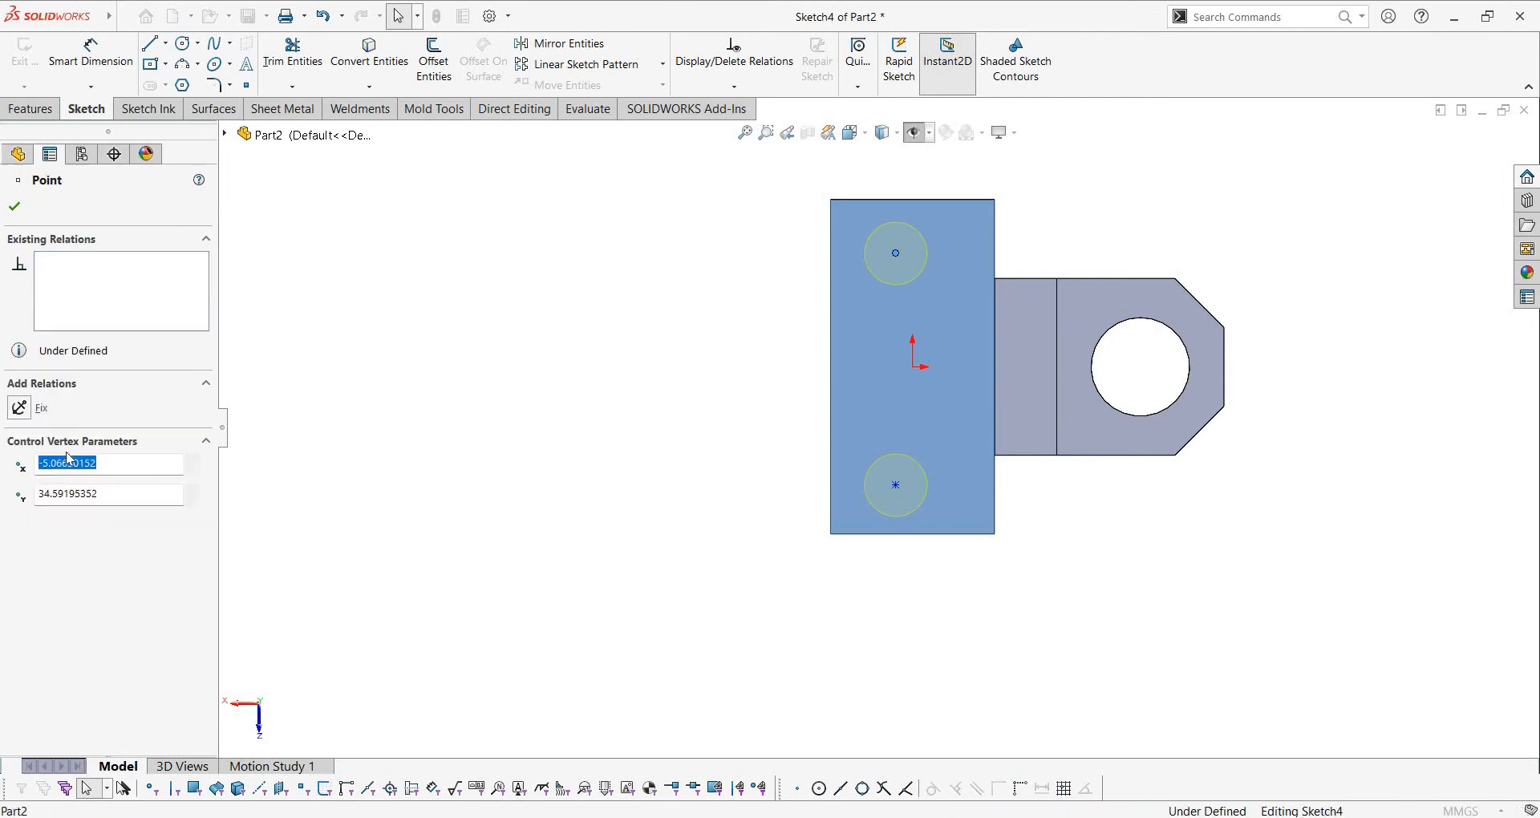
key("Escape")
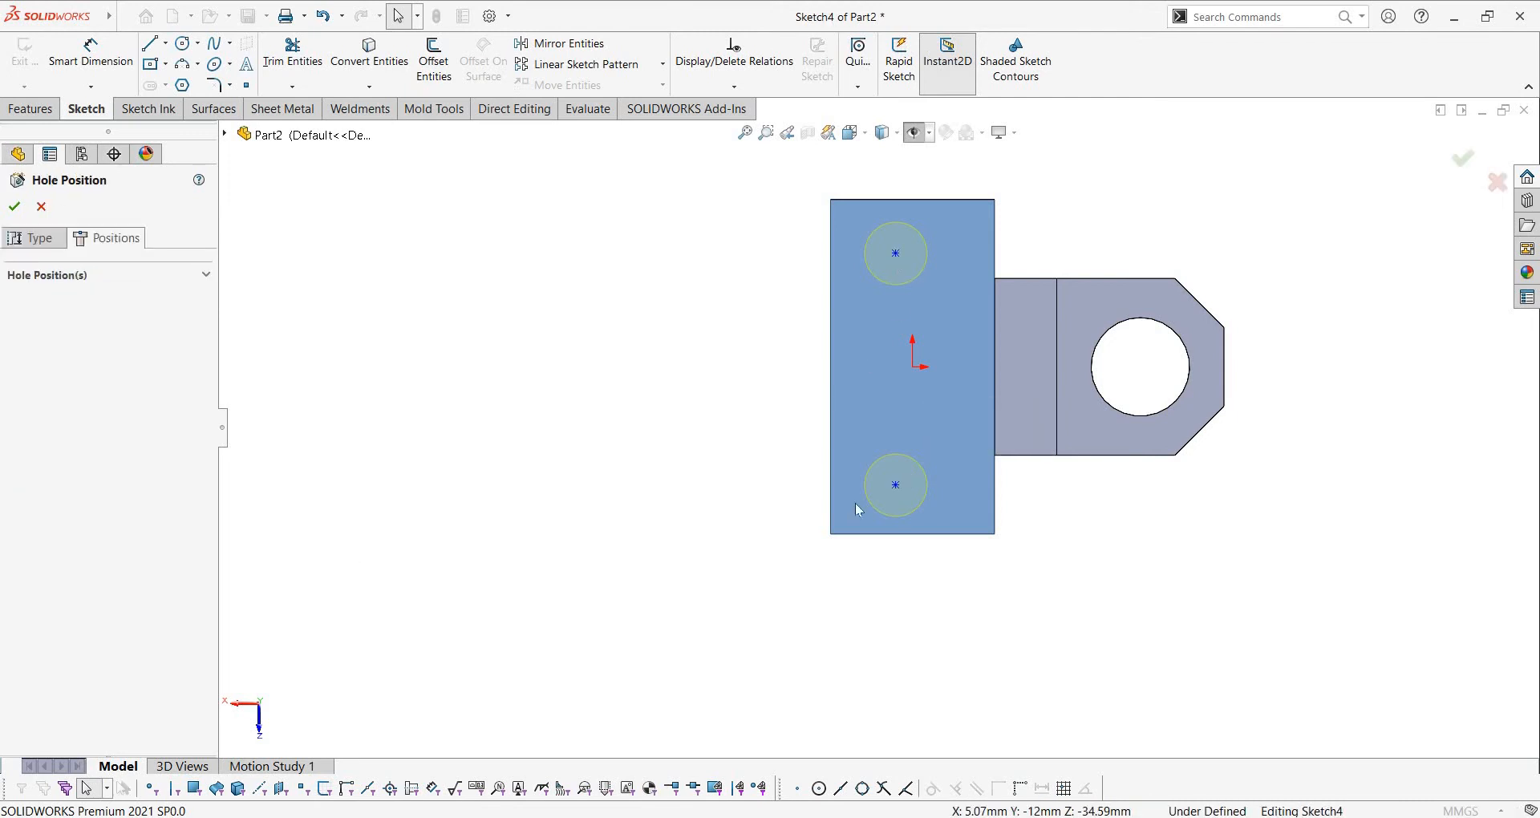
left_click(895, 486)
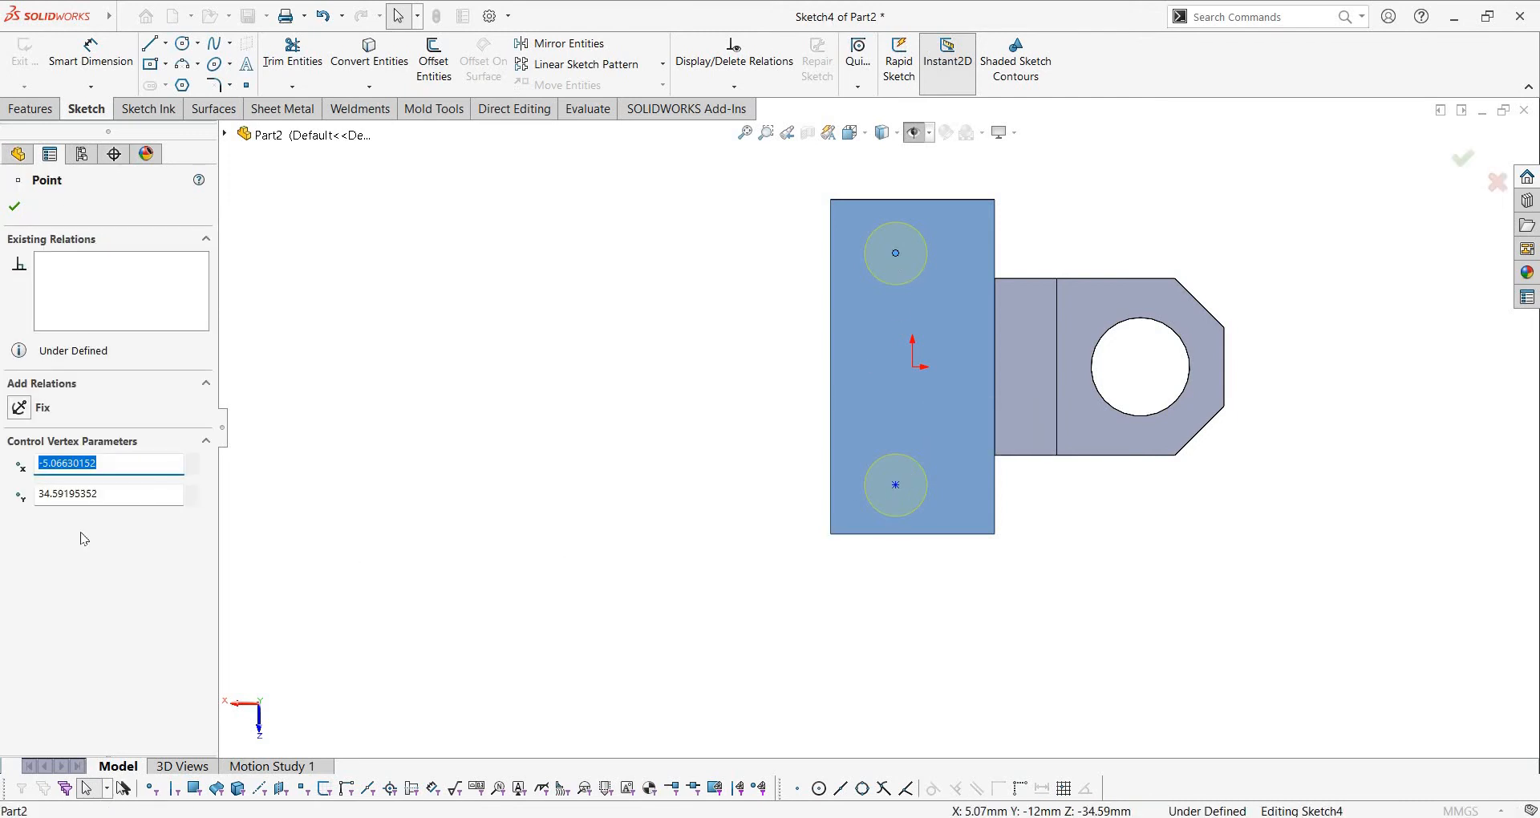
left_click(20, 513)
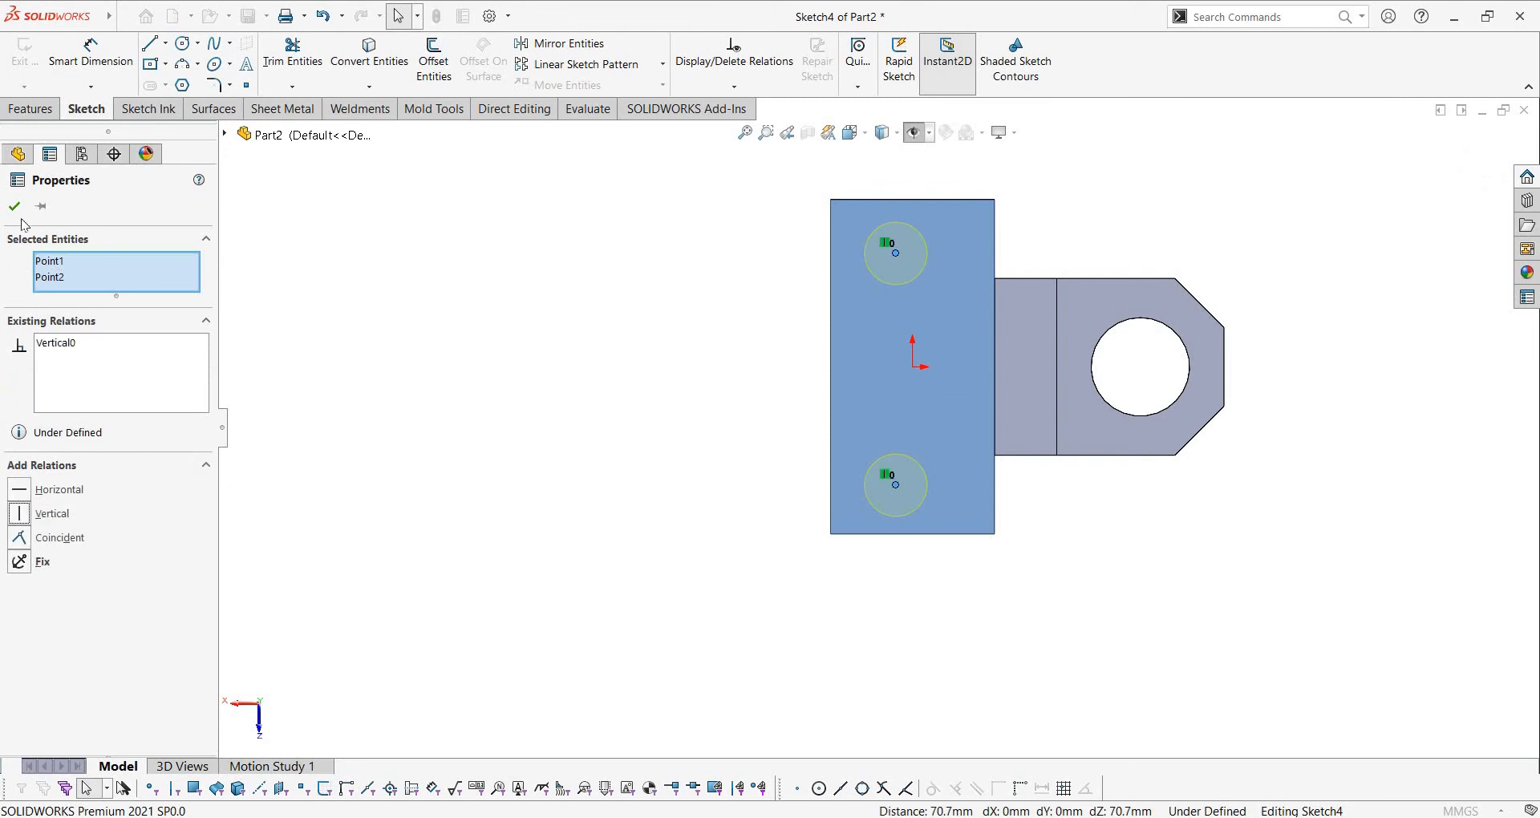
Dimension the lower hole's centre 22 mm from the block's outer long edge
right_click_drag(559, 563, 564, 505)
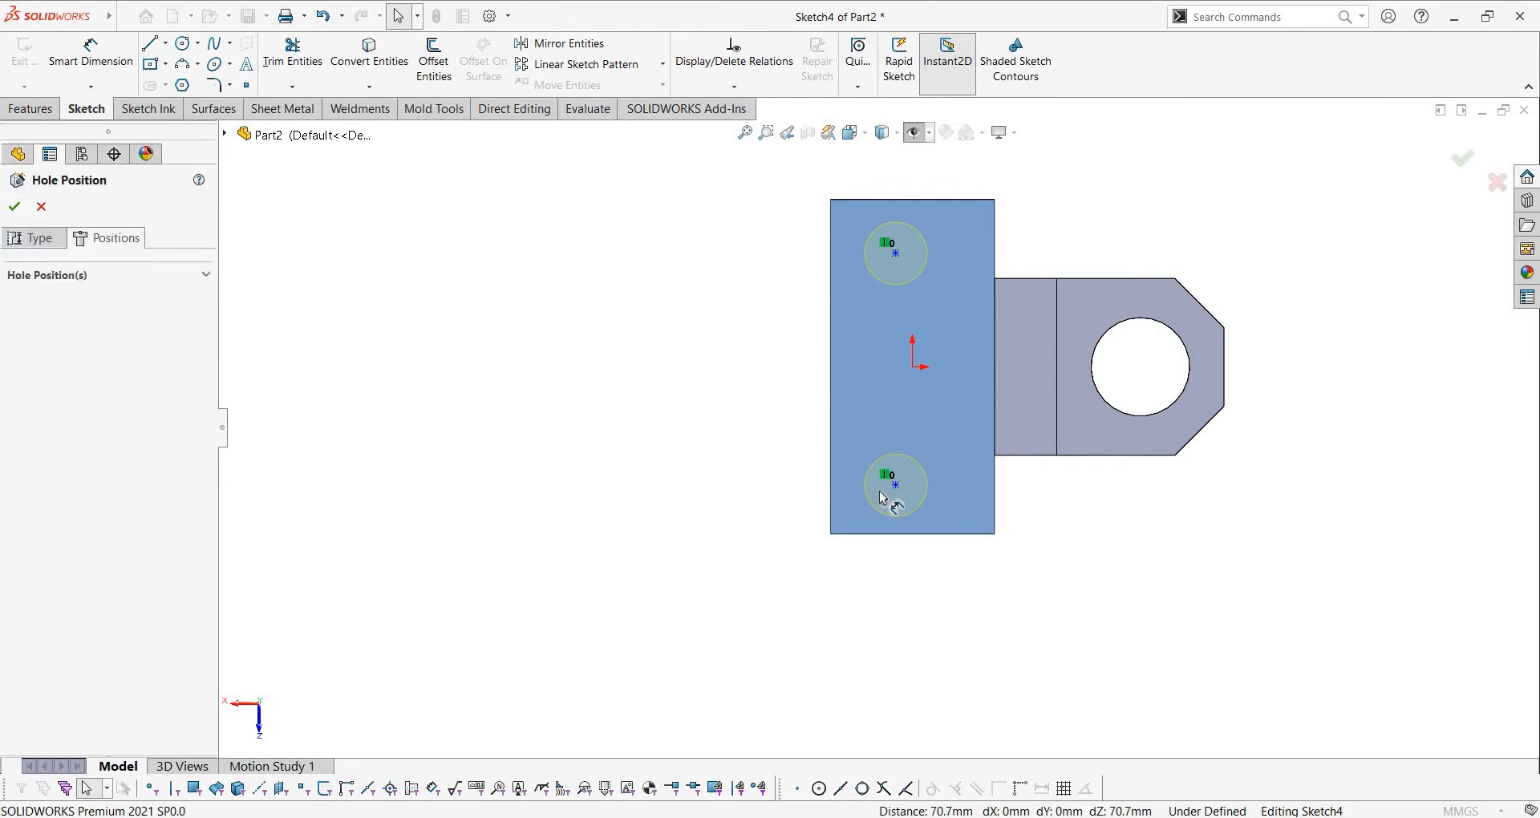
left_click(831, 447)
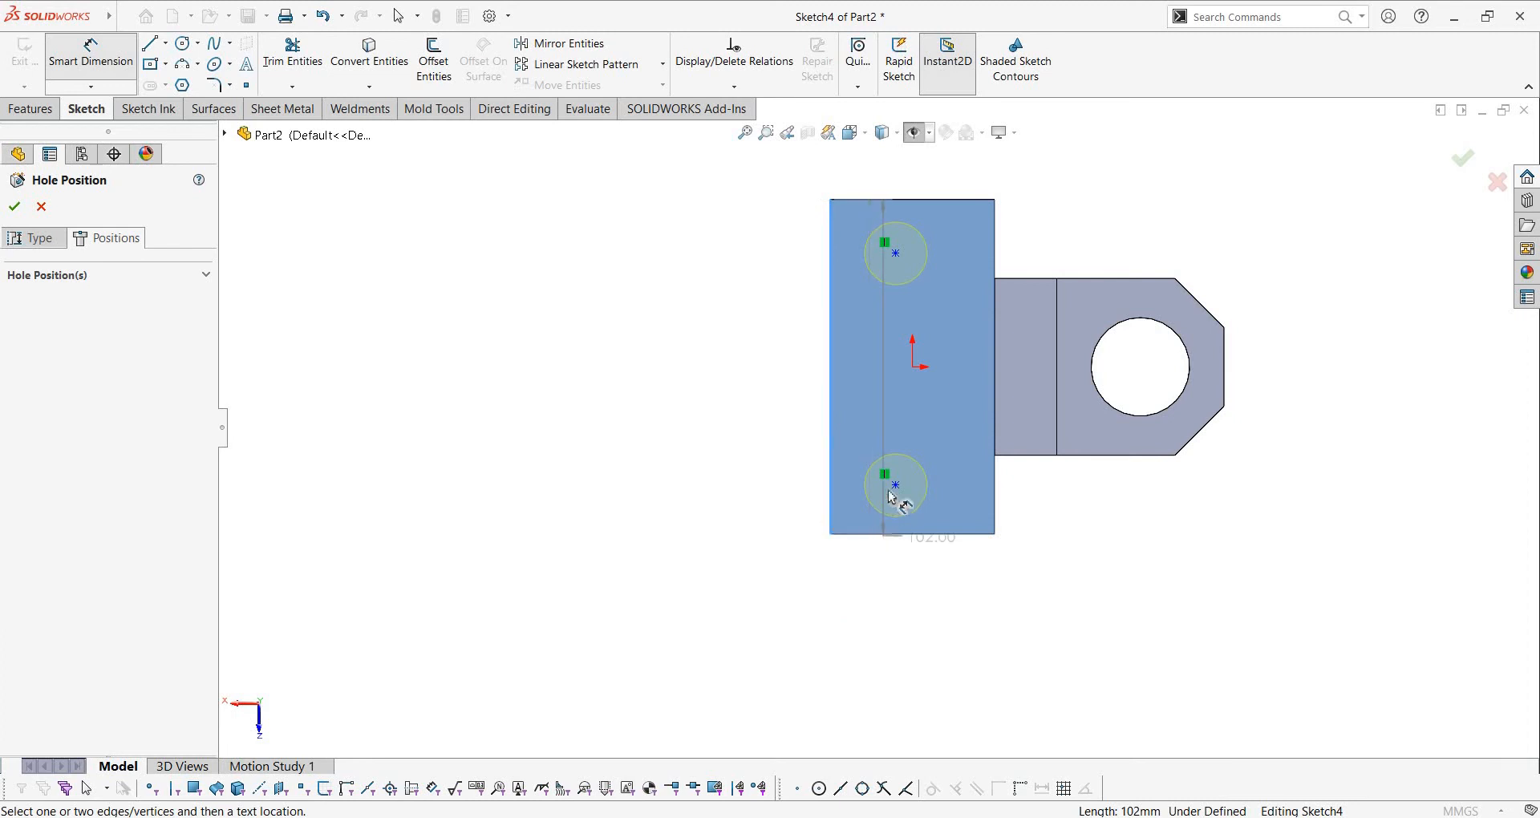
left_click(897, 486)
left_click(847, 627)
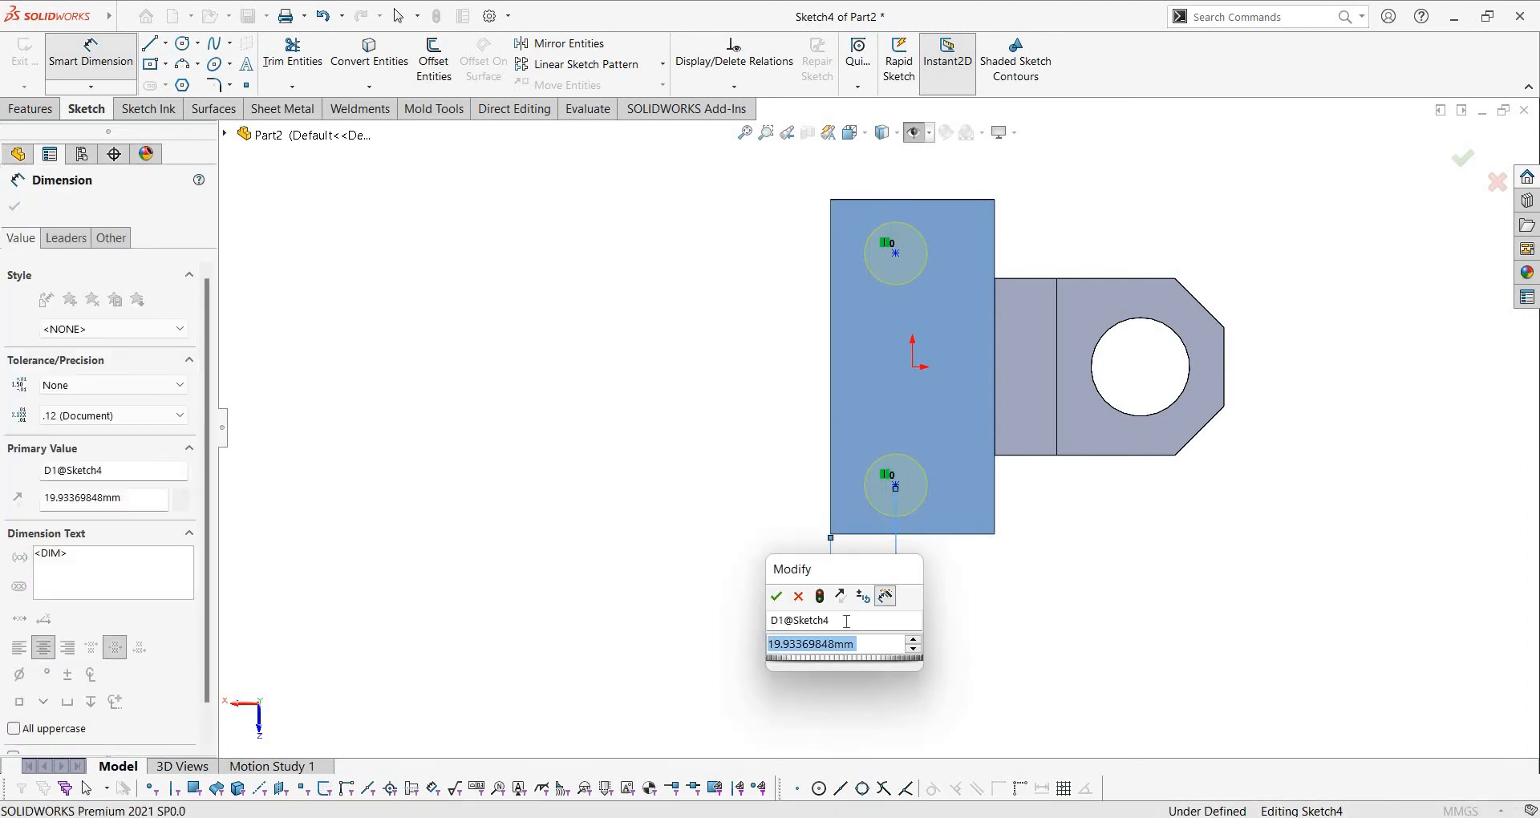
type("22")
key("Return")
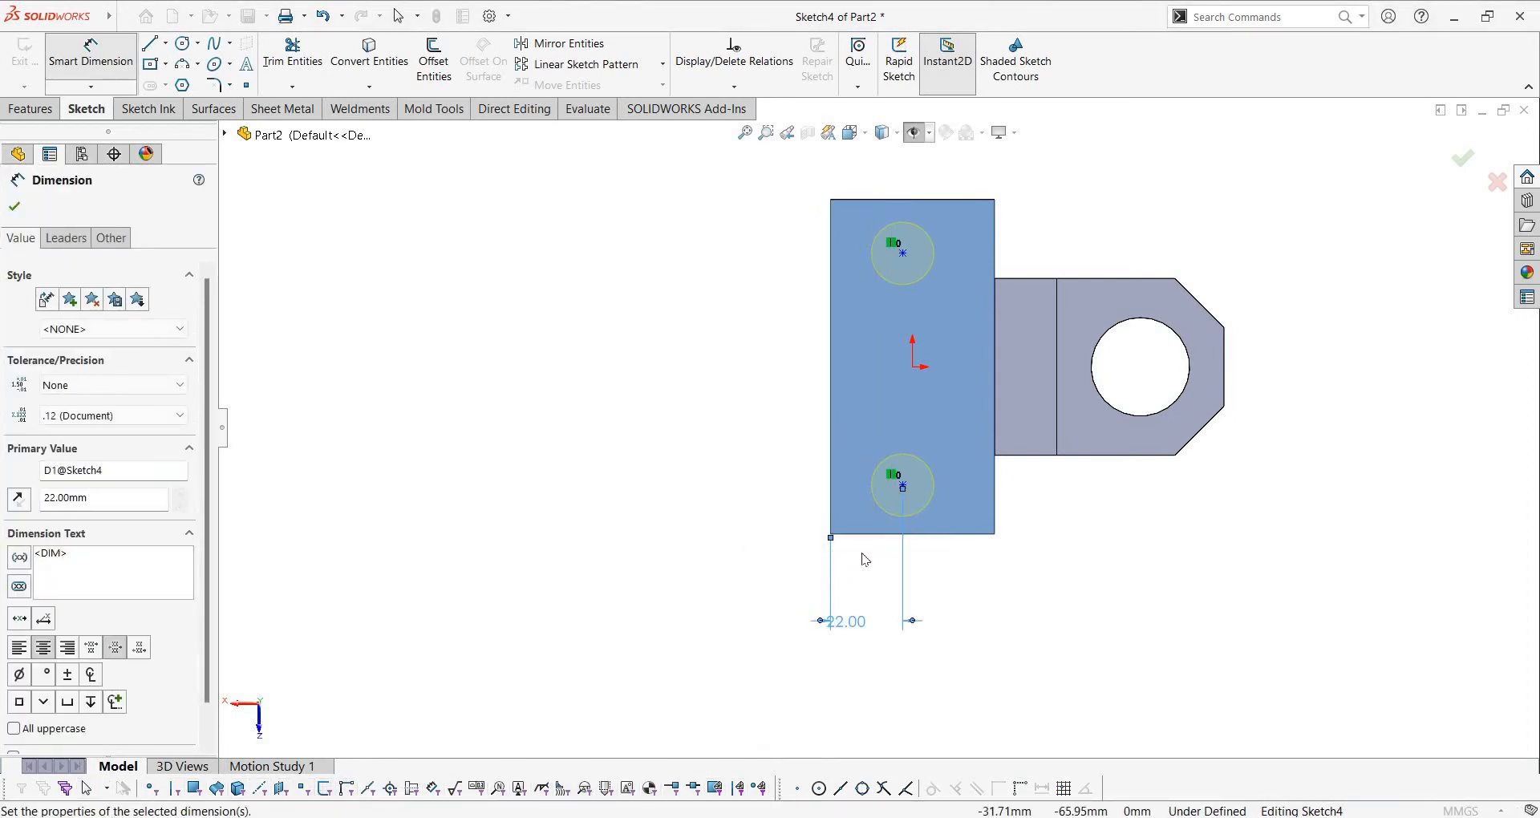
key("Escape")
Dimension the lower hole's centre 19 mm from the block's lower short edge
right_click_drag(914, 648, 914, 600)
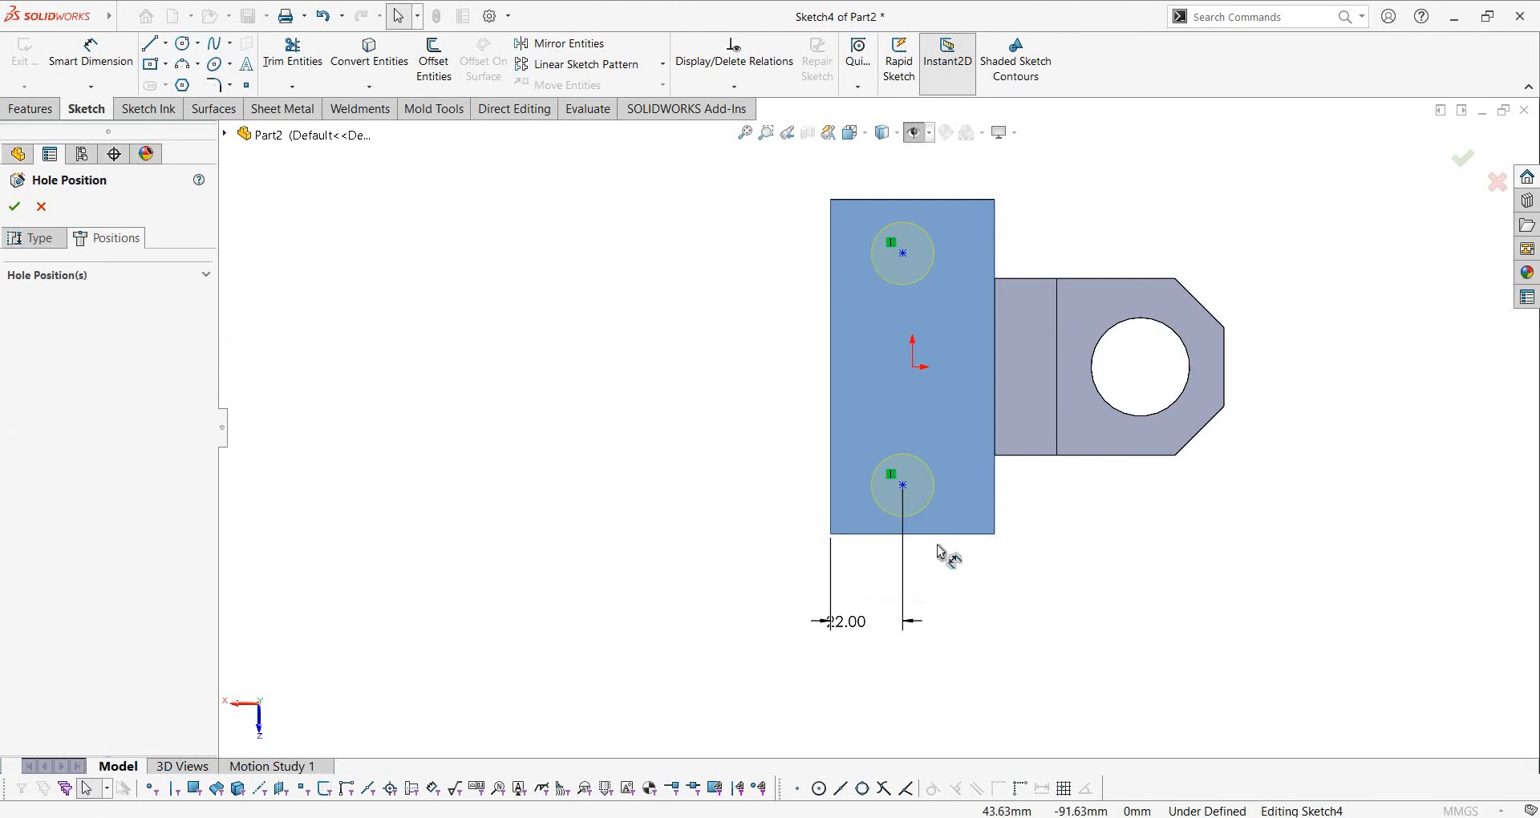
left_click(902, 485)
left_click(886, 534)
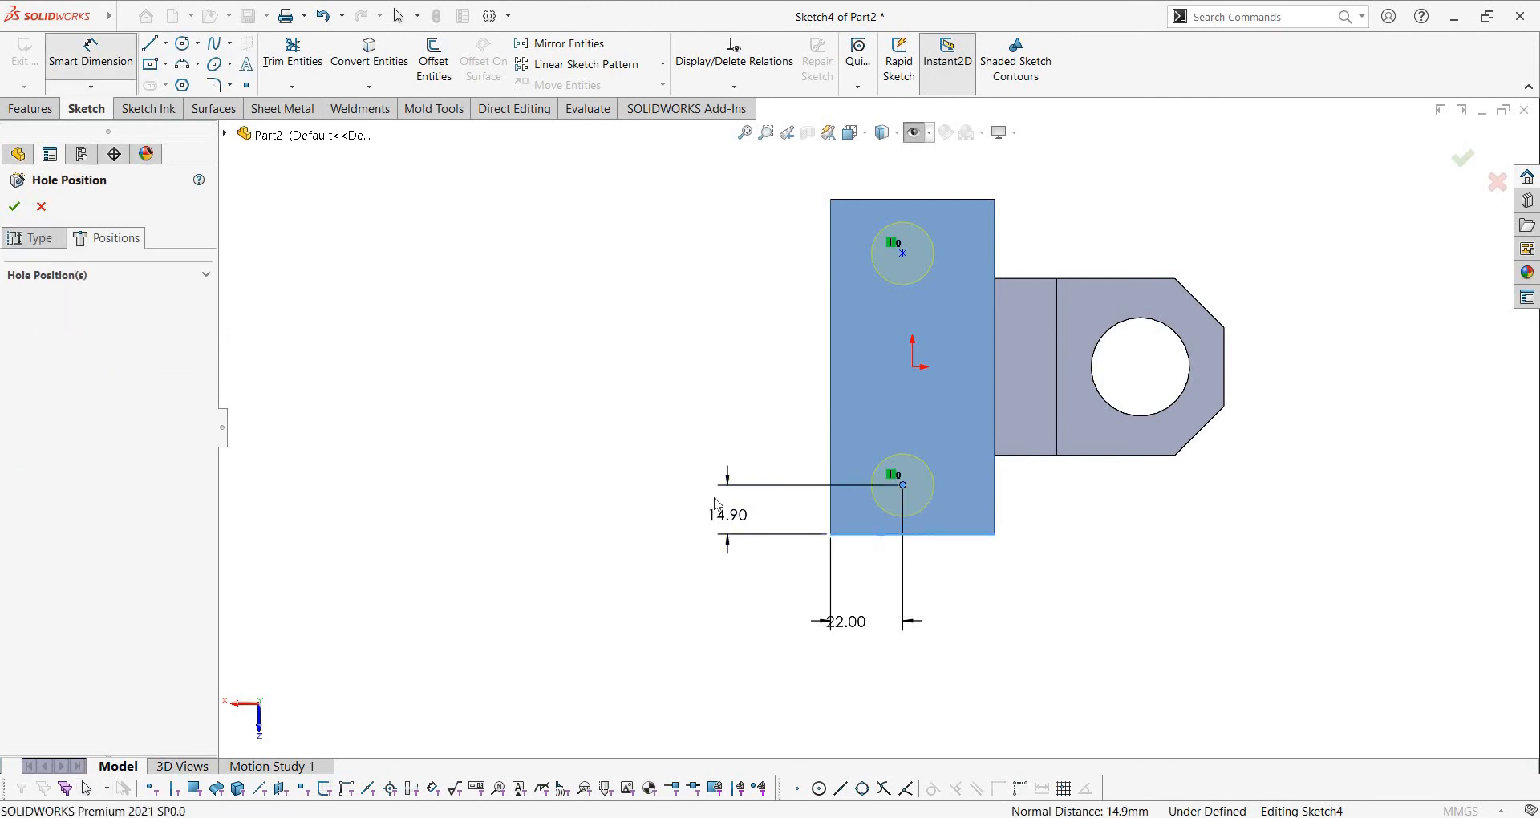
left_click(717, 504)
type("19")
key("Return")
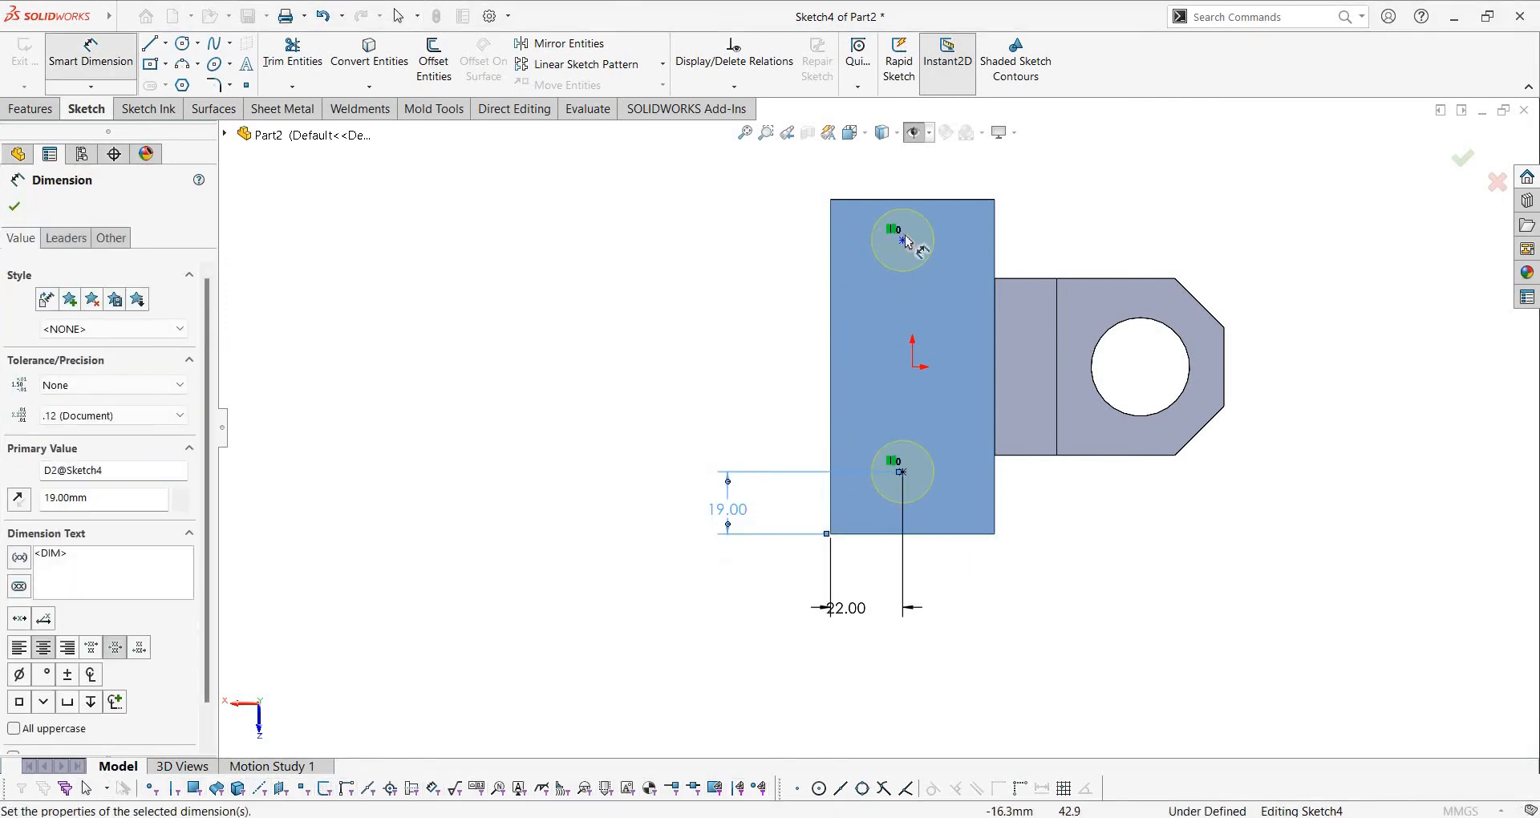
Dimension the upper hole's centre 19 mm from the block's upper short edge
left_click(866, 201)
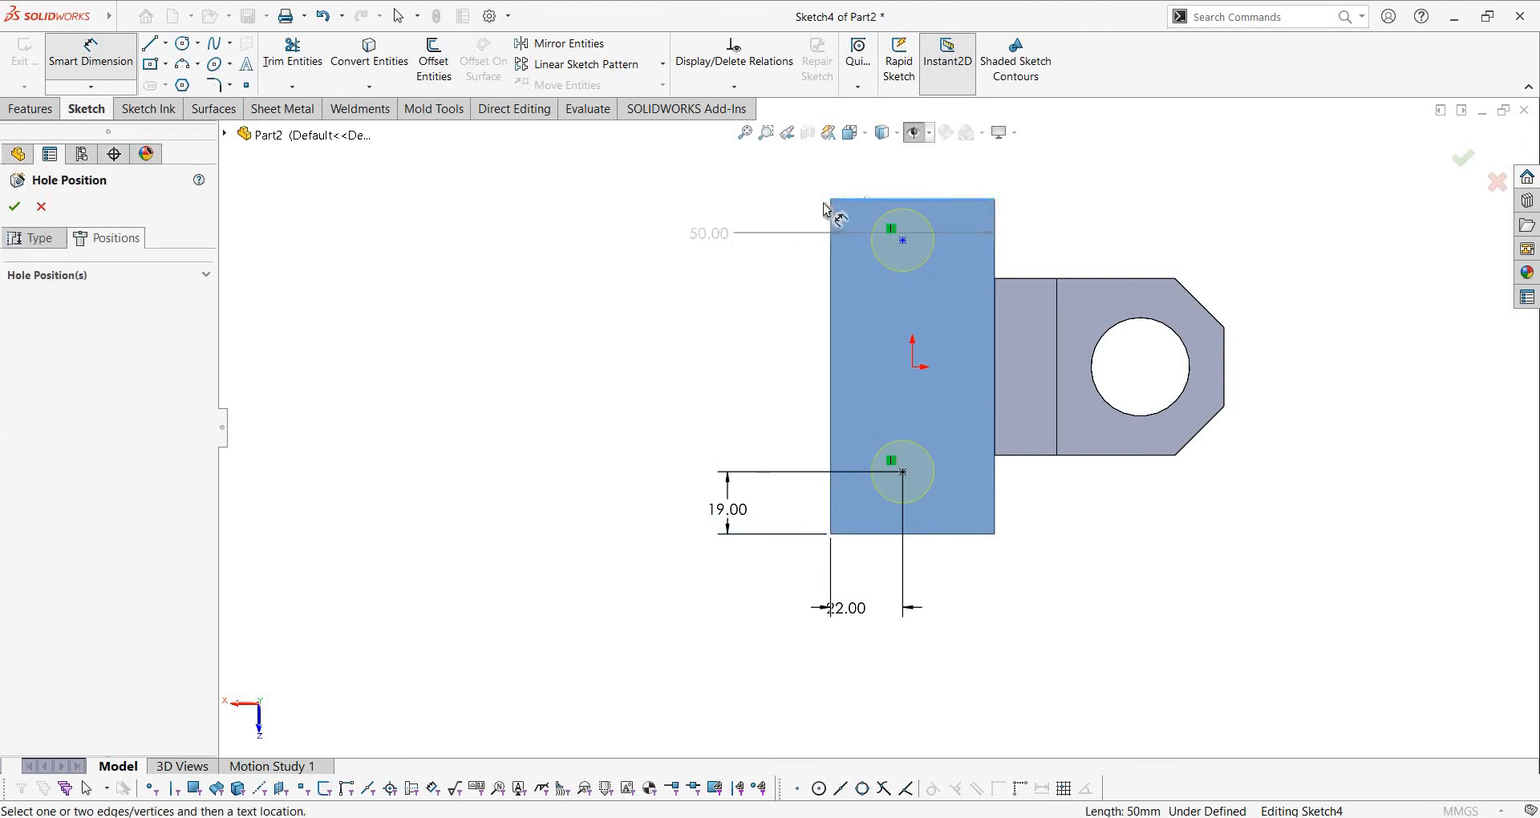
left_click(903, 240)
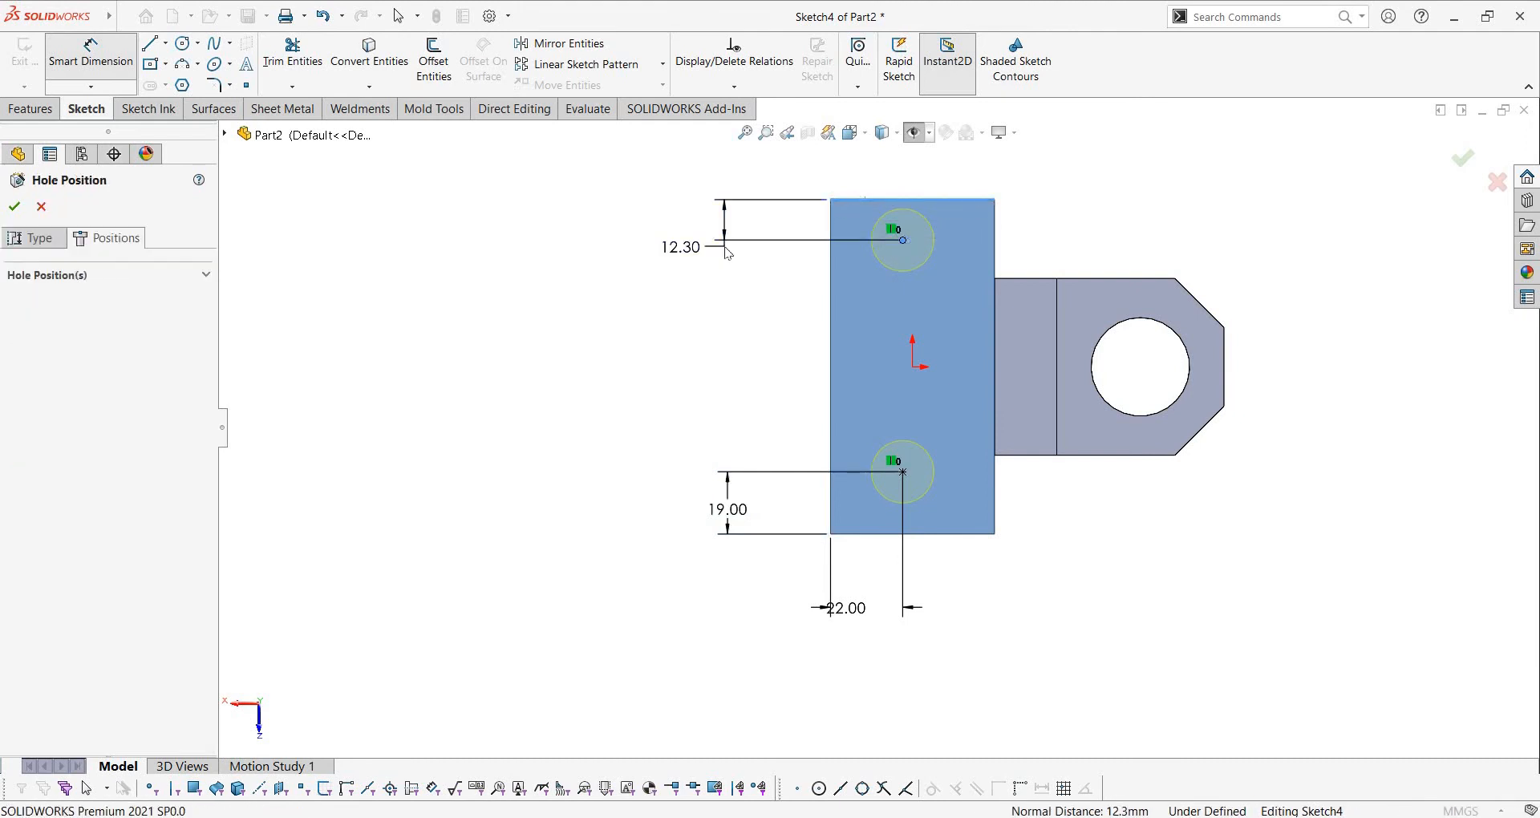
left_click(729, 251)
type("19")
key("Return")
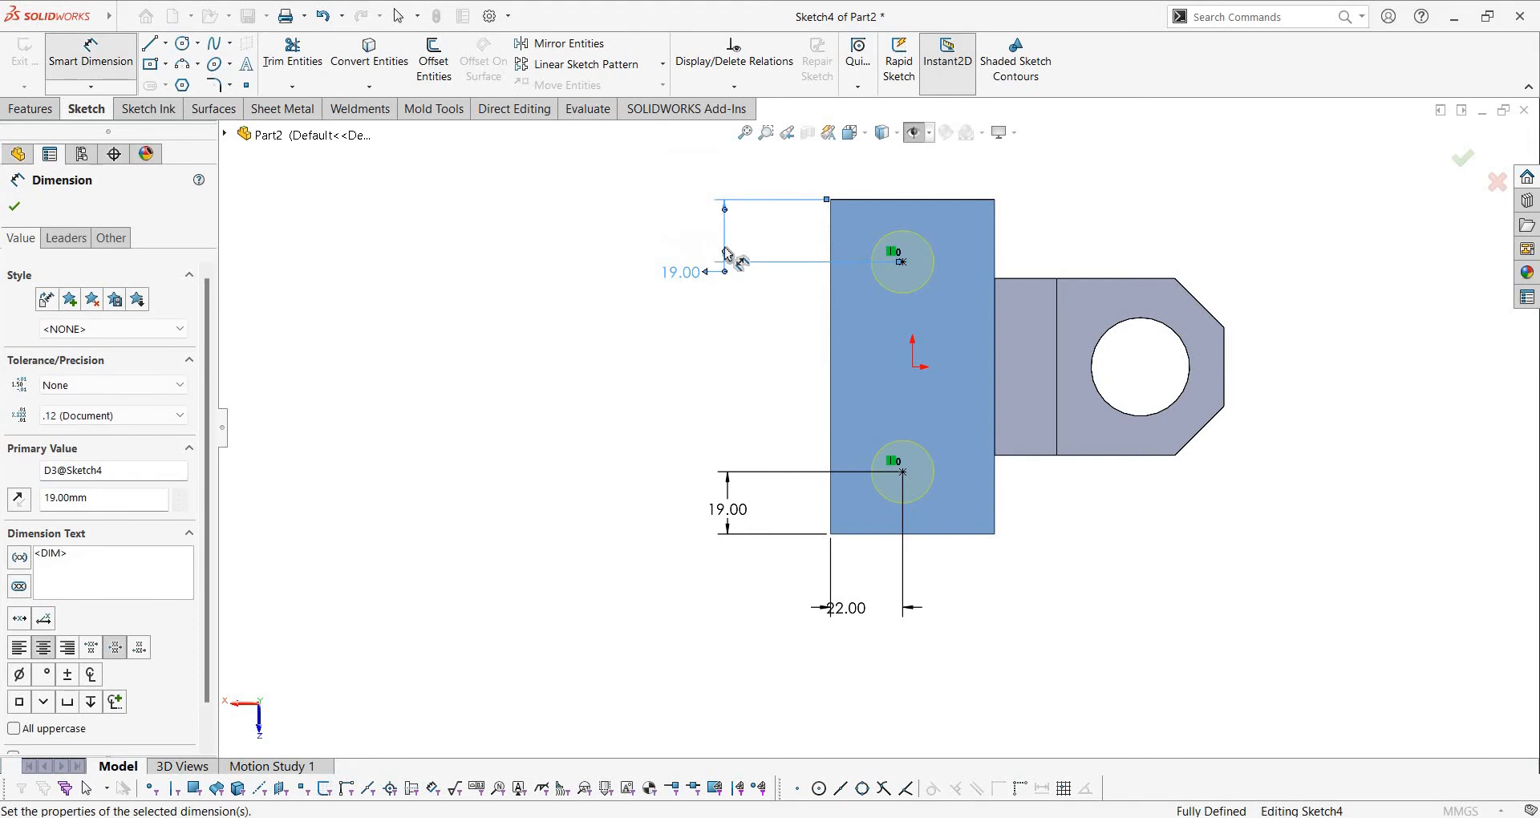
Accept the hole positions to create the two 19 mm holes in the wide block
scroll(726, 298, "down", 2)
scroll(1042, 614, "up", 2)
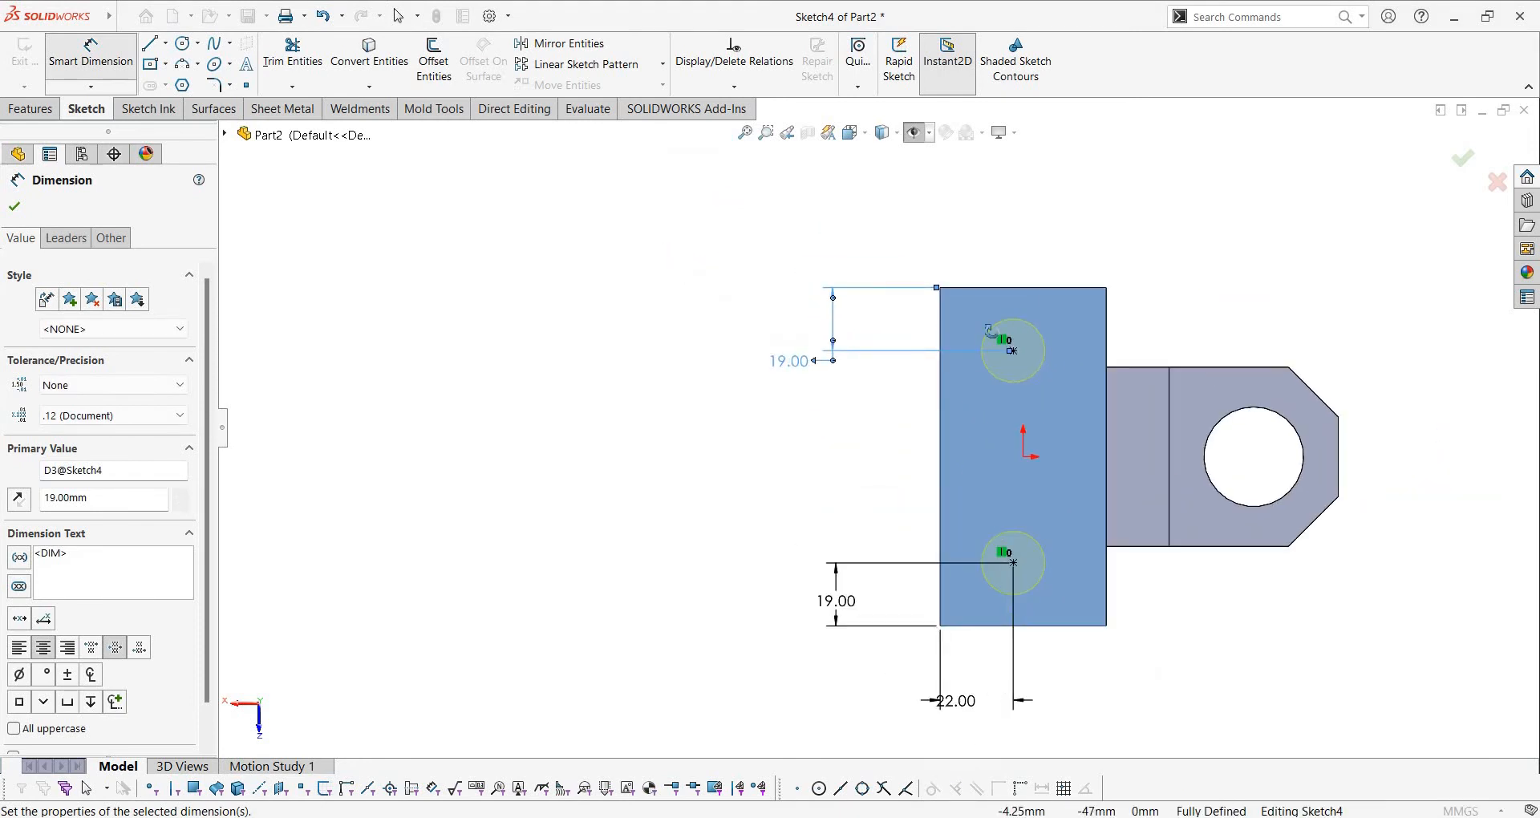
middle_click_drag(1007, 612, 991, 329)
key("Escape")
key("Escape")
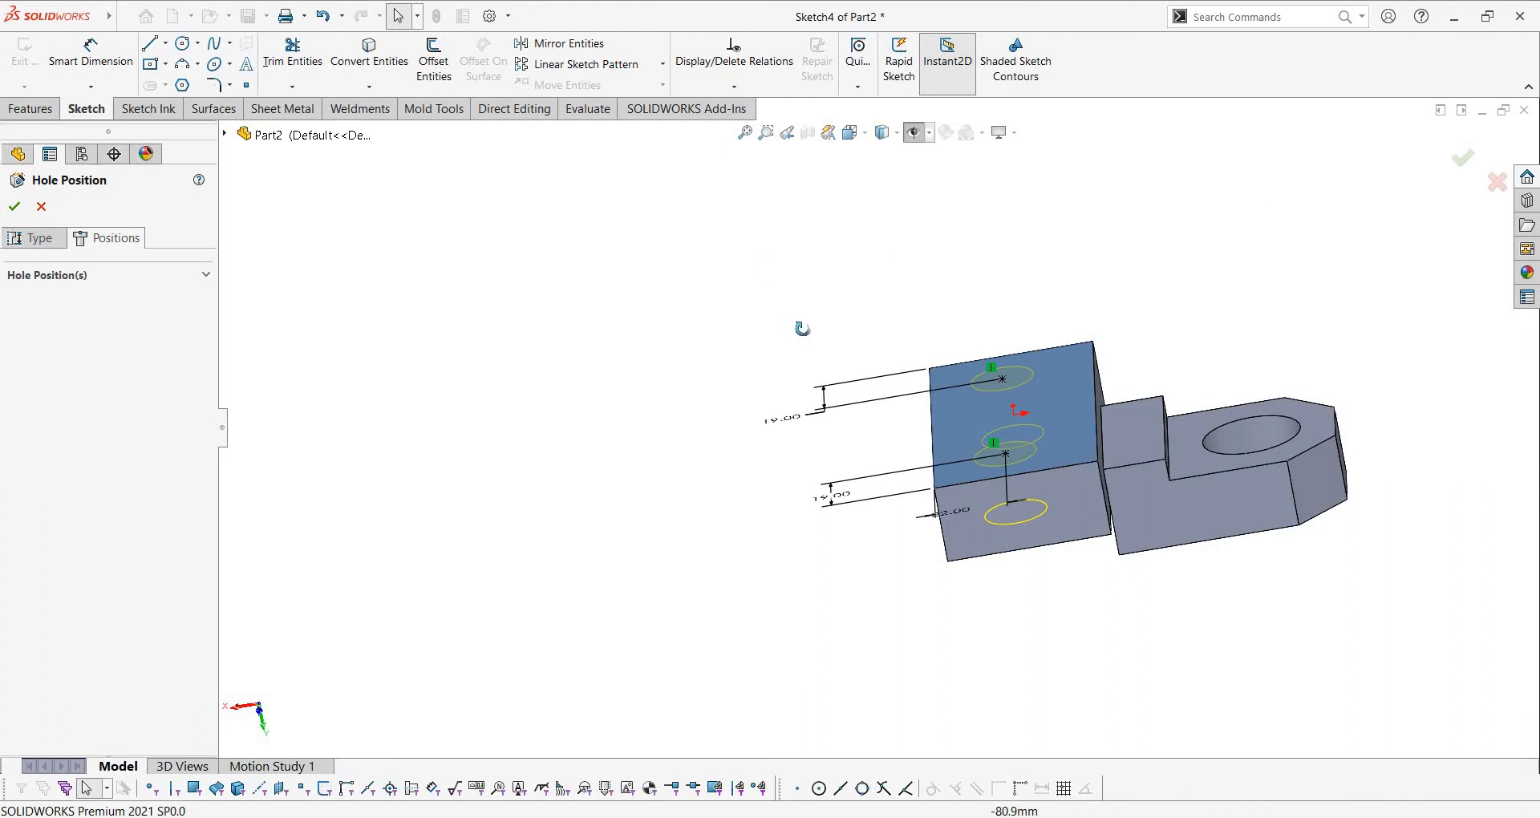
middle_click_drag(801, 328, 891, 401)
left_click(1457, 165)
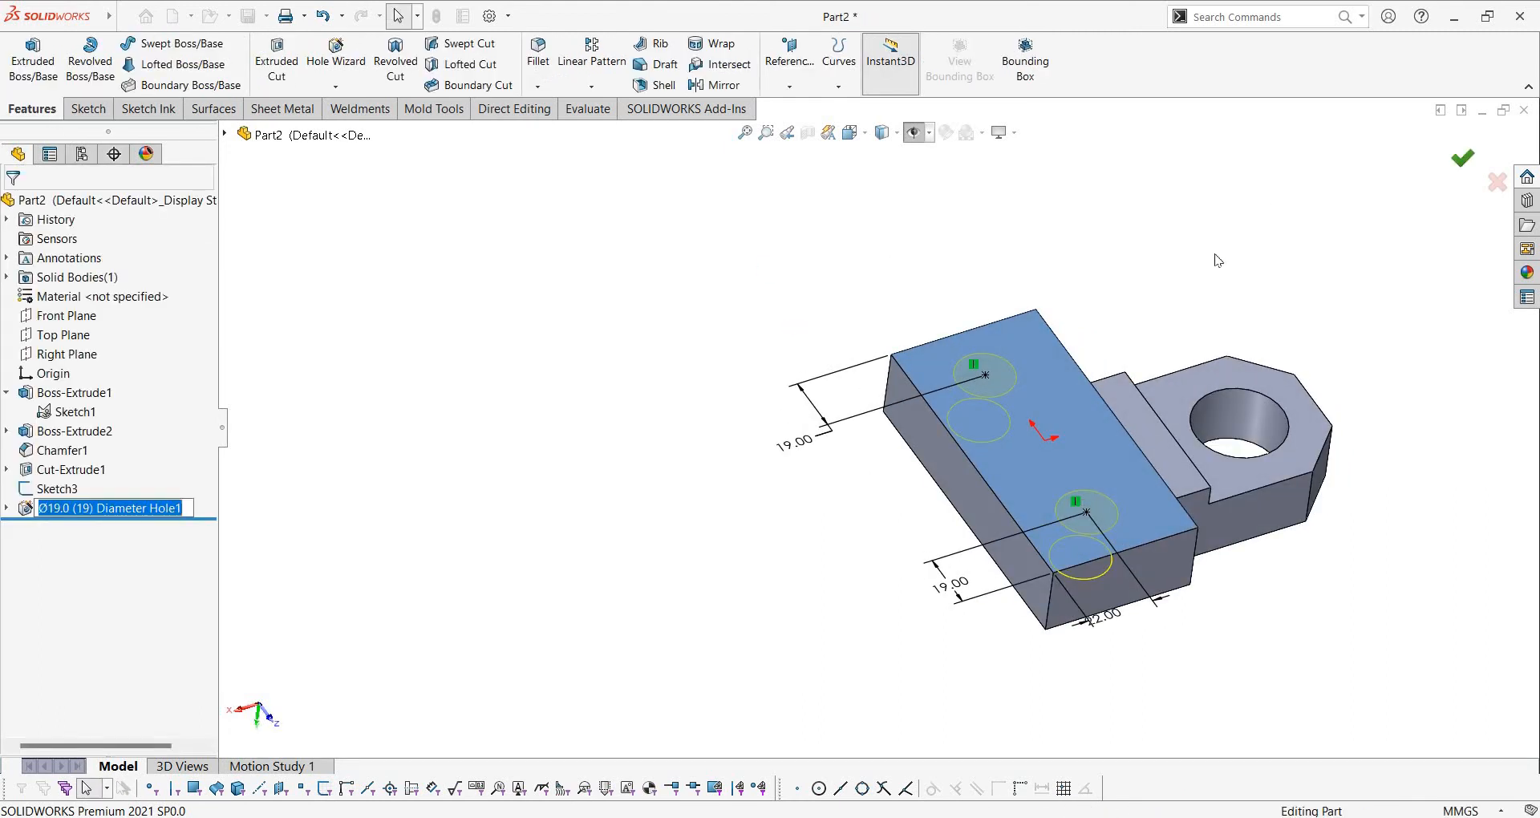
left_click(1134, 301)
Examine the two new holes from above and below to check whether they pass fully through the wide block
scroll(1134, 313, "up", 3)
middle_click_drag(1131, 361, 1114, 325)
scroll(1055, 416, "up", 2)
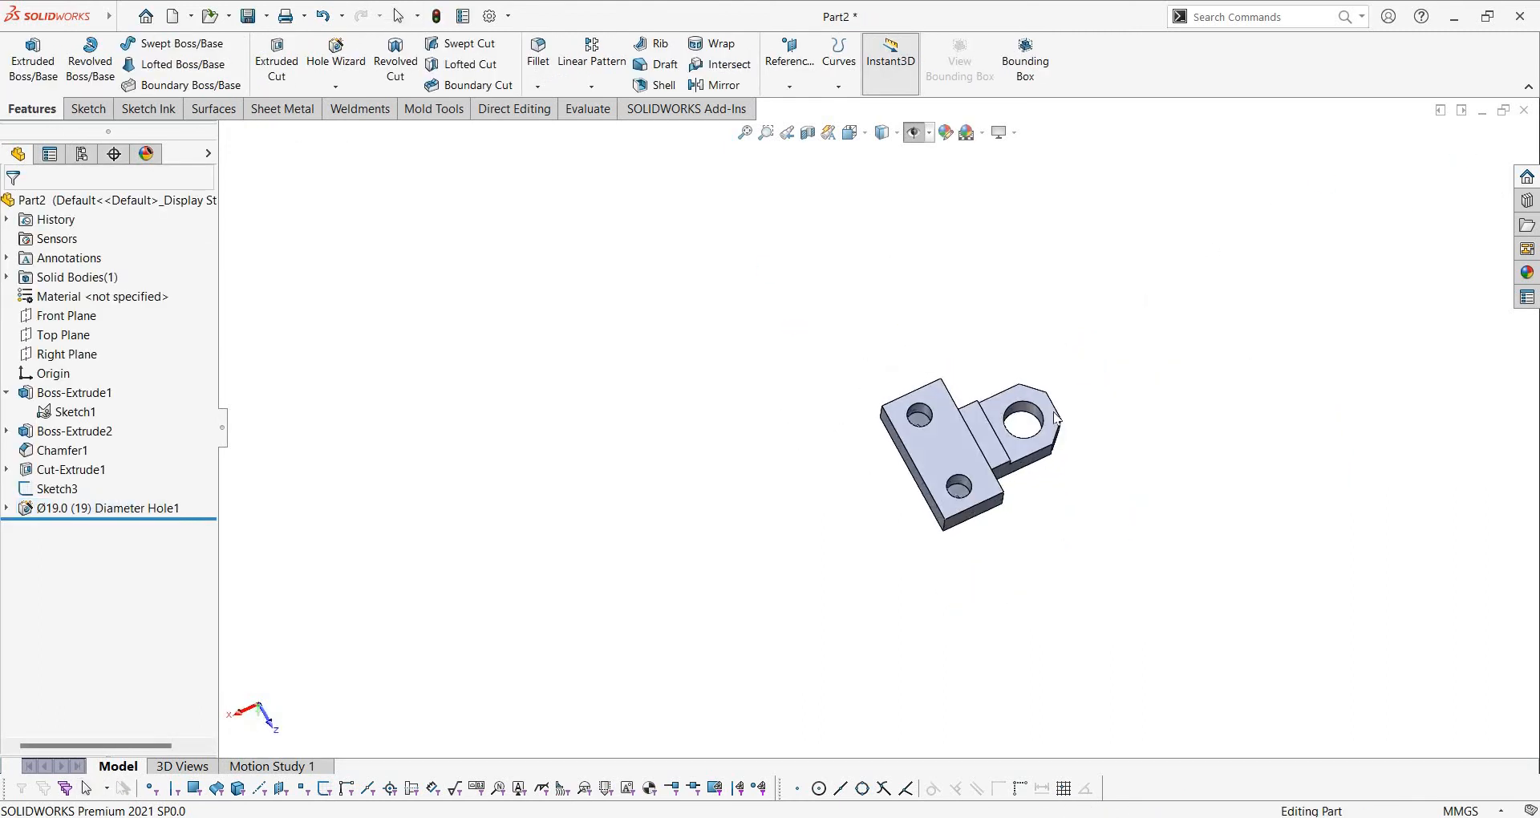
key("space")
left_click(770, 489)
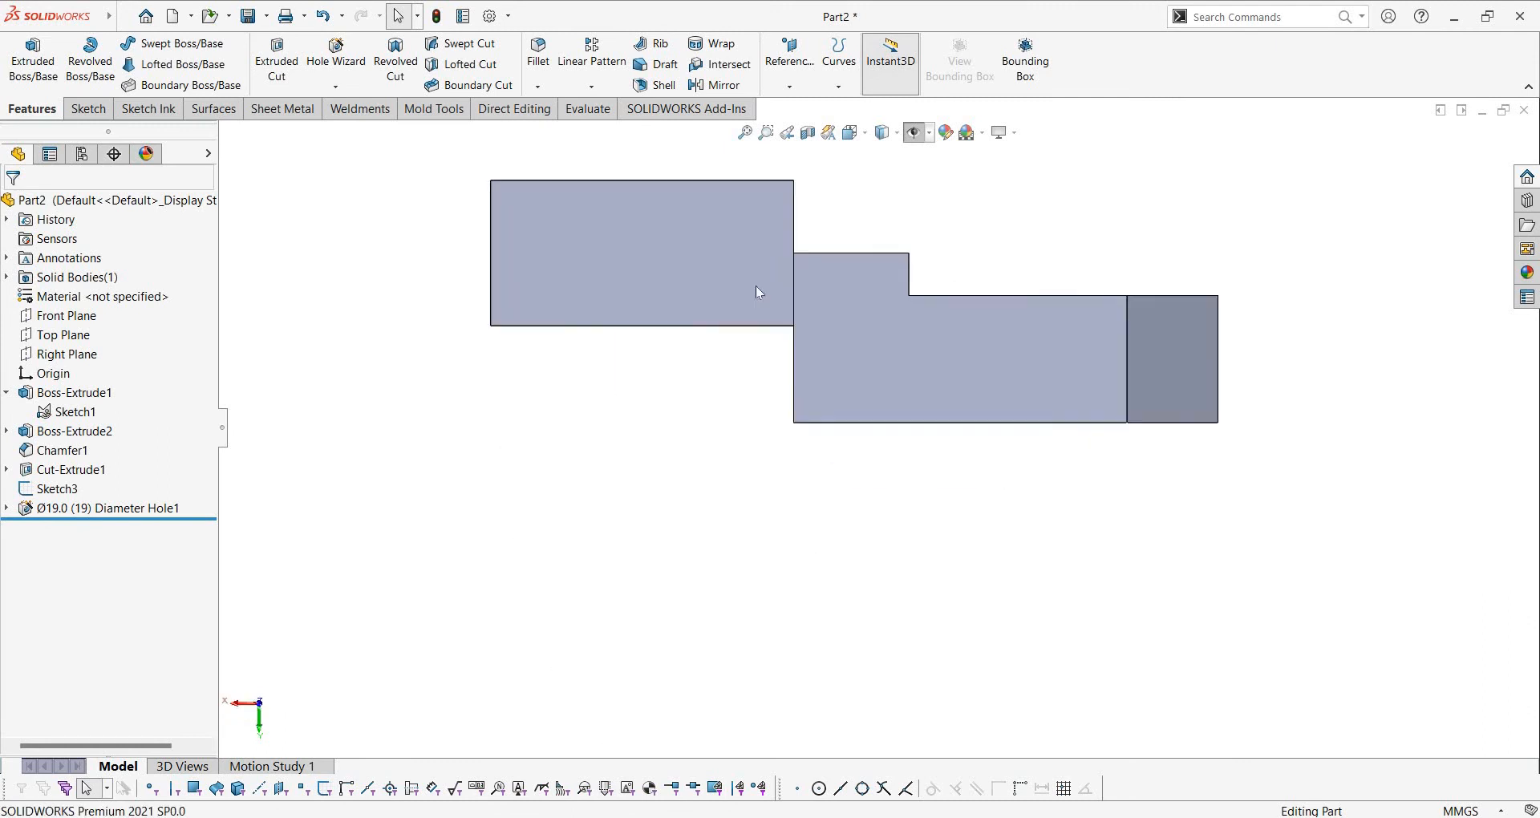
scroll(755, 286, "down", 5)
middle_click_drag(755, 285, 947, 369)
scroll(879, 466, "up", 5)
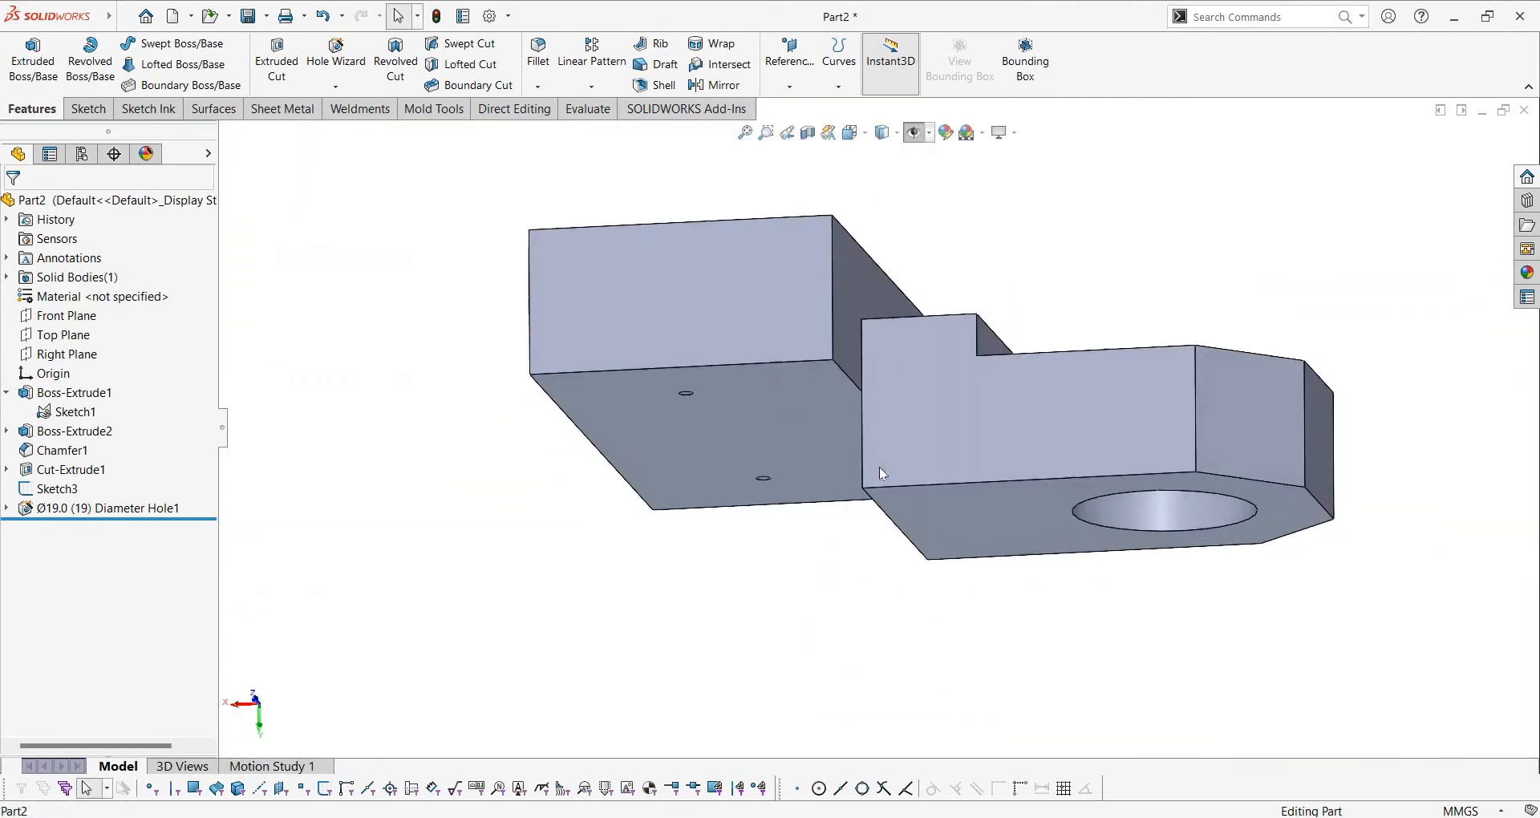
middle_click_drag(879, 467, 886, 361)
scroll(886, 417, "up", 2)
middle_click_drag(886, 417, 947, 514)
scroll(741, 429, "down", 2)
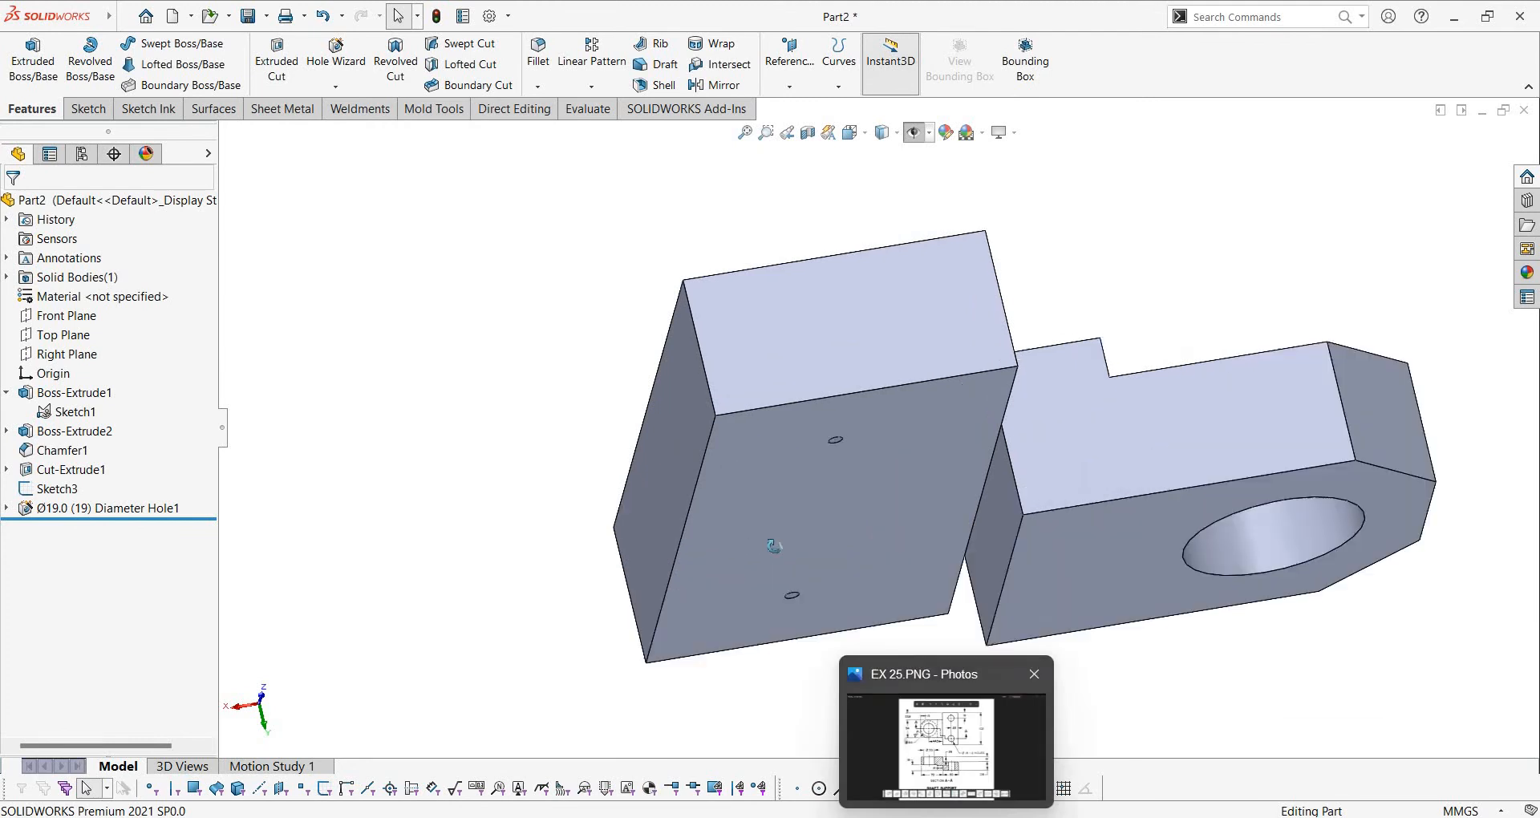
middle_click_drag(773, 550, 790, 658)
scroll(805, 241, "up", 2)
scroll(770, 137, "down", 5)
middle_click_drag(825, 378, 830, 450)
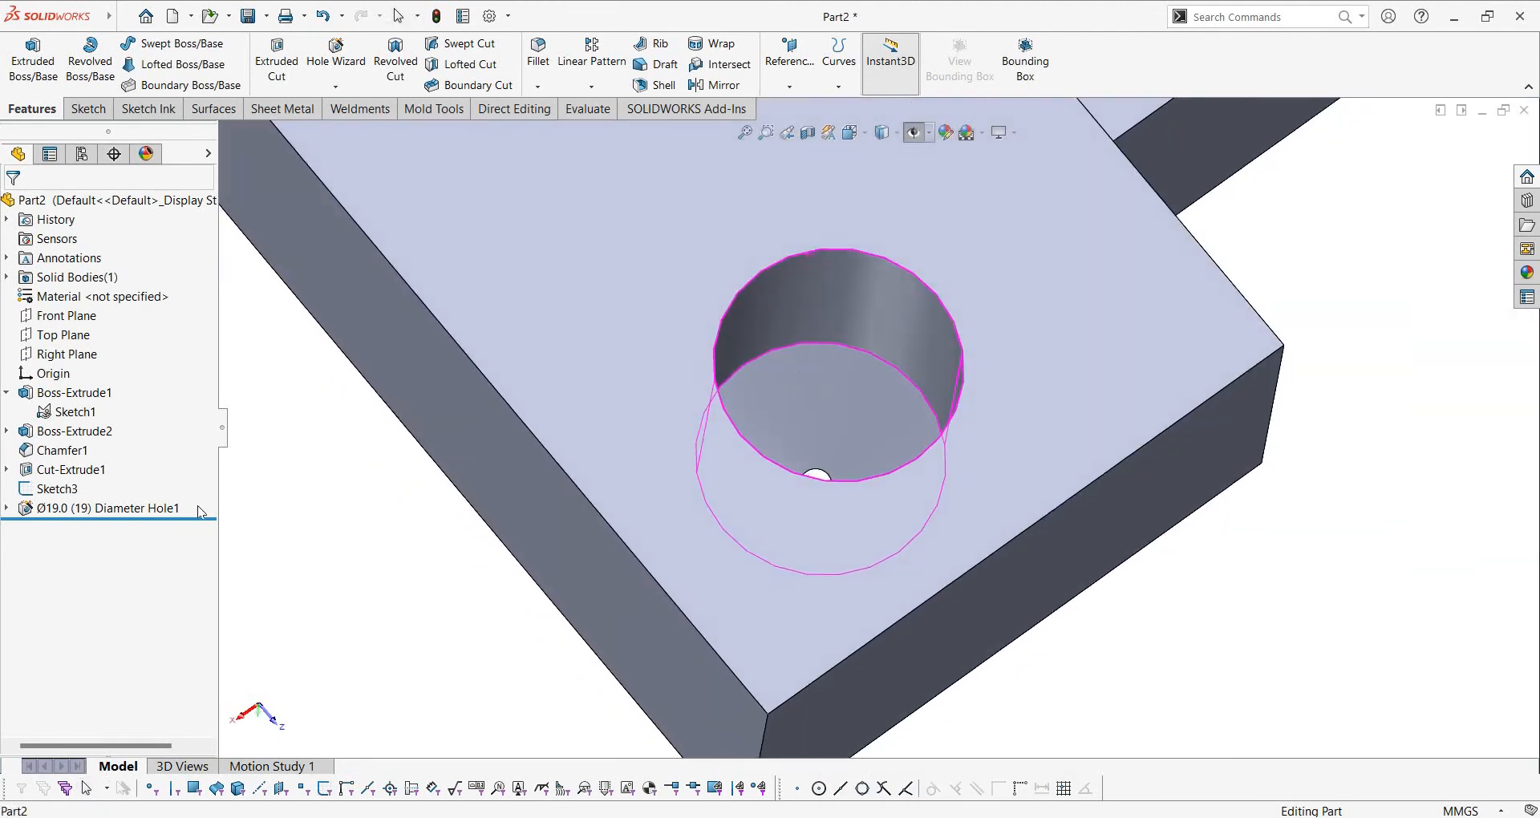
Edit the 19 mm hole feature so both holes cut completely through the wide block
right_click(90, 508)
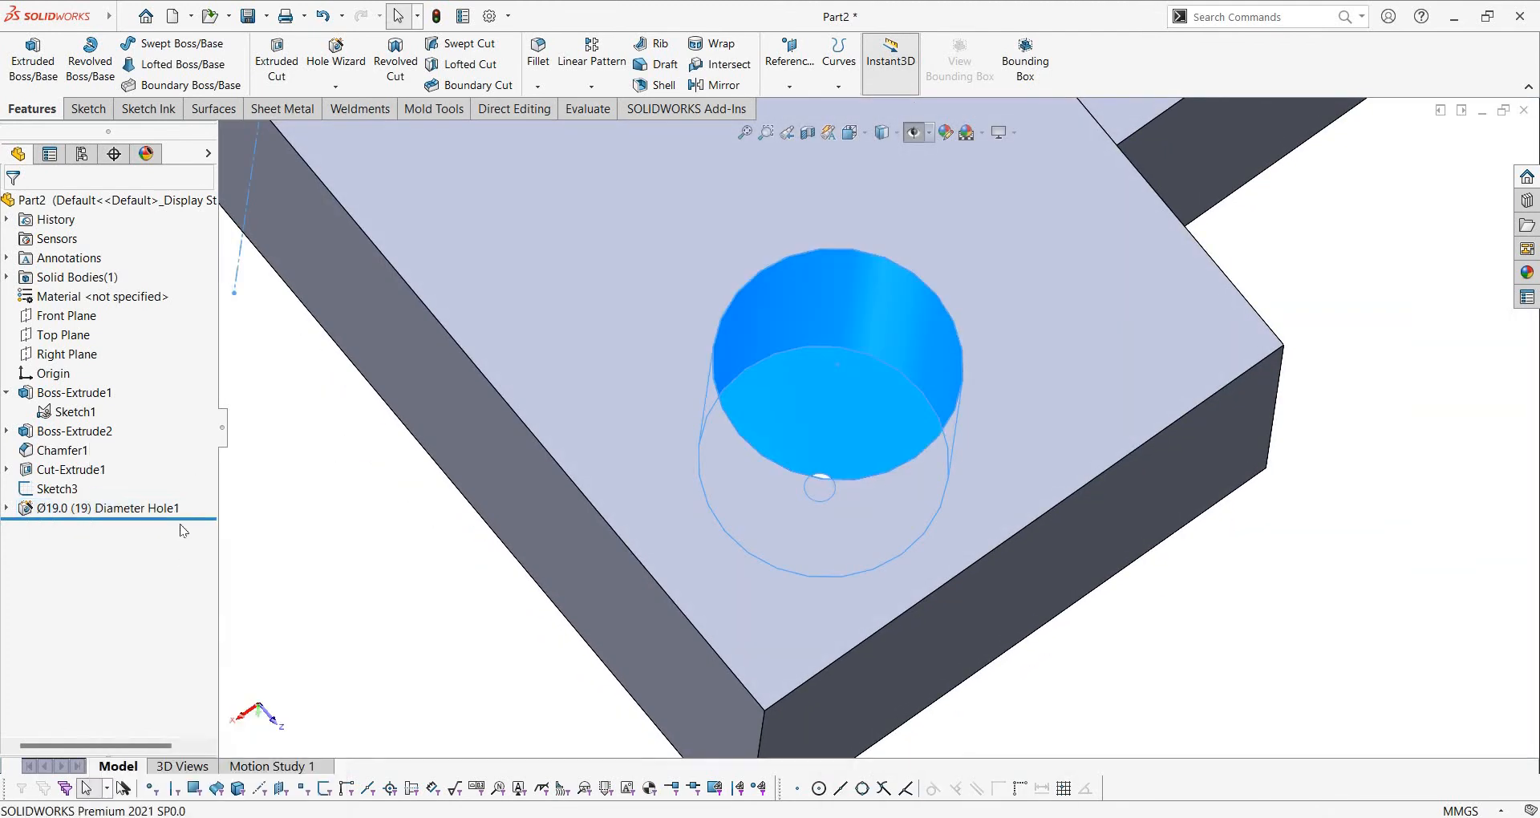
scroll(211, 540, "down", 3)
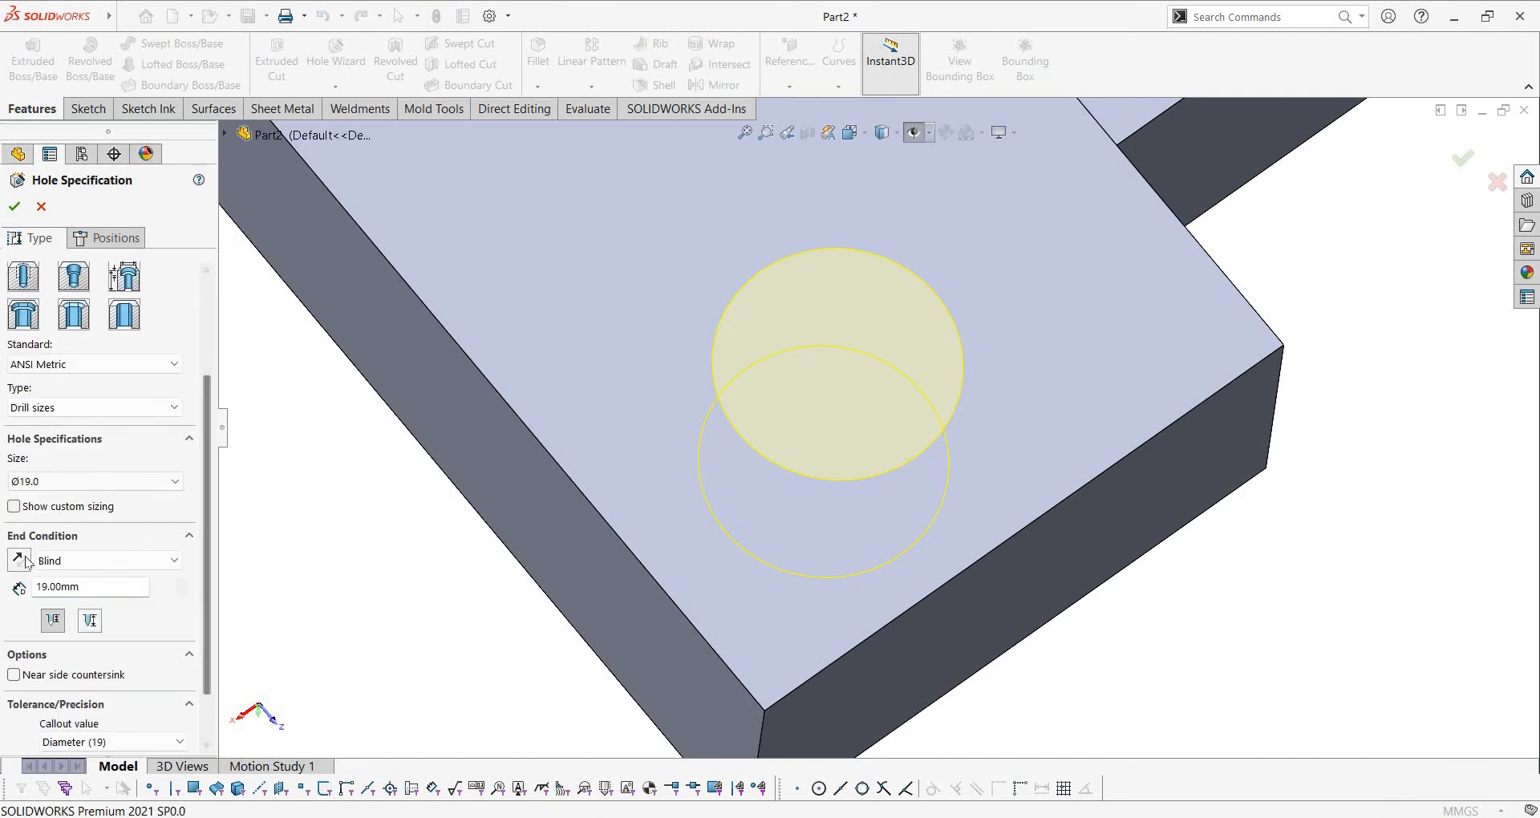
double_click(98, 587)
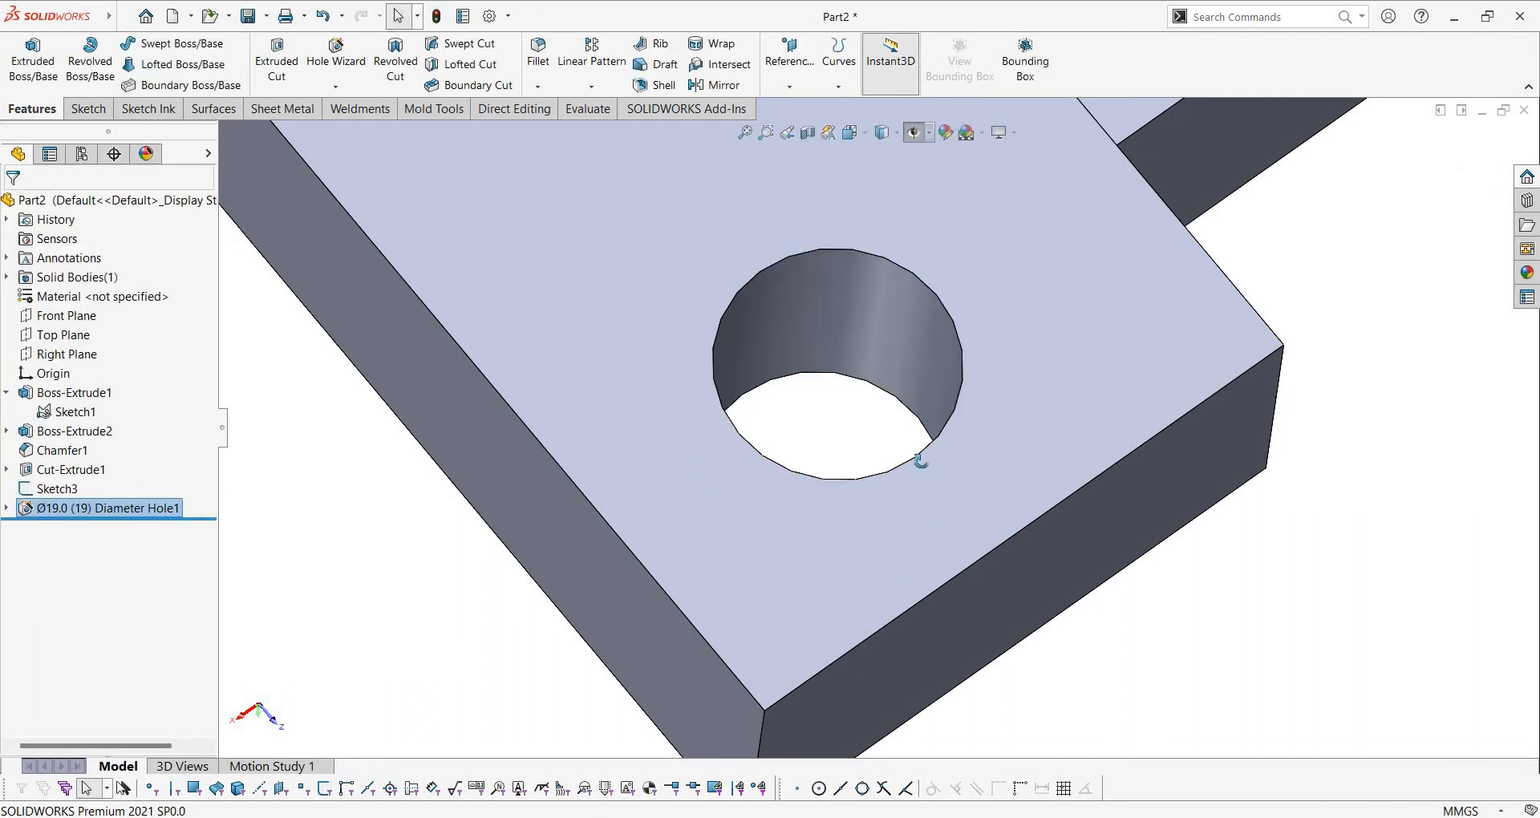
Compare the part's top and bottom views with the EX 25 drawing in Photos, examining the circles and dimensions around the chamfered lug
mouse_move(921, 451)
middle_mouse_down()
mouse_move(1003, 412)
mouse_move(951, 241)
mouse_move(903, 445)
middle_mouse_up()
key("ctrl+space")
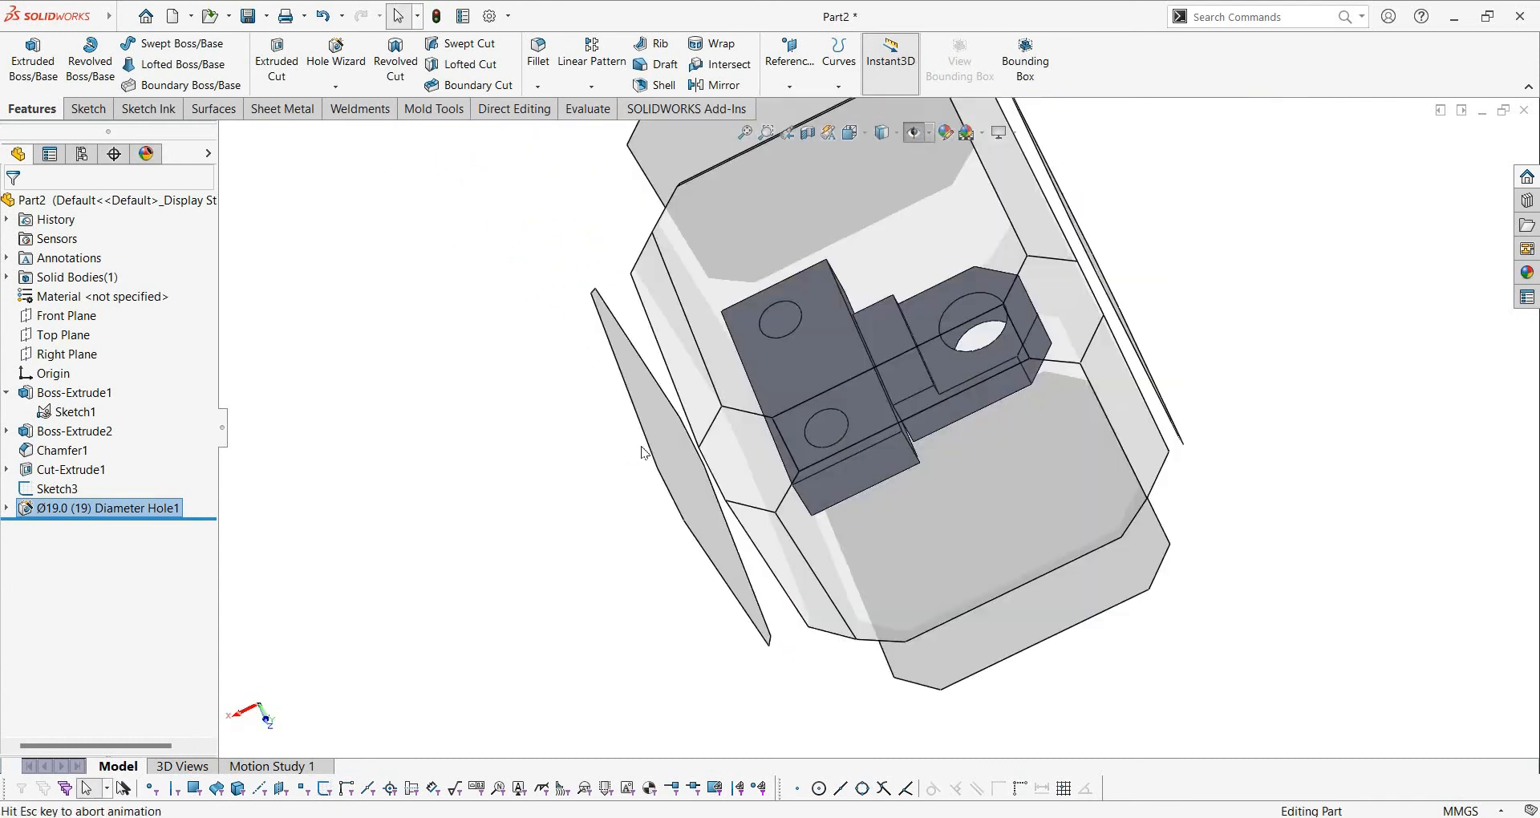
left_click(819, 656)
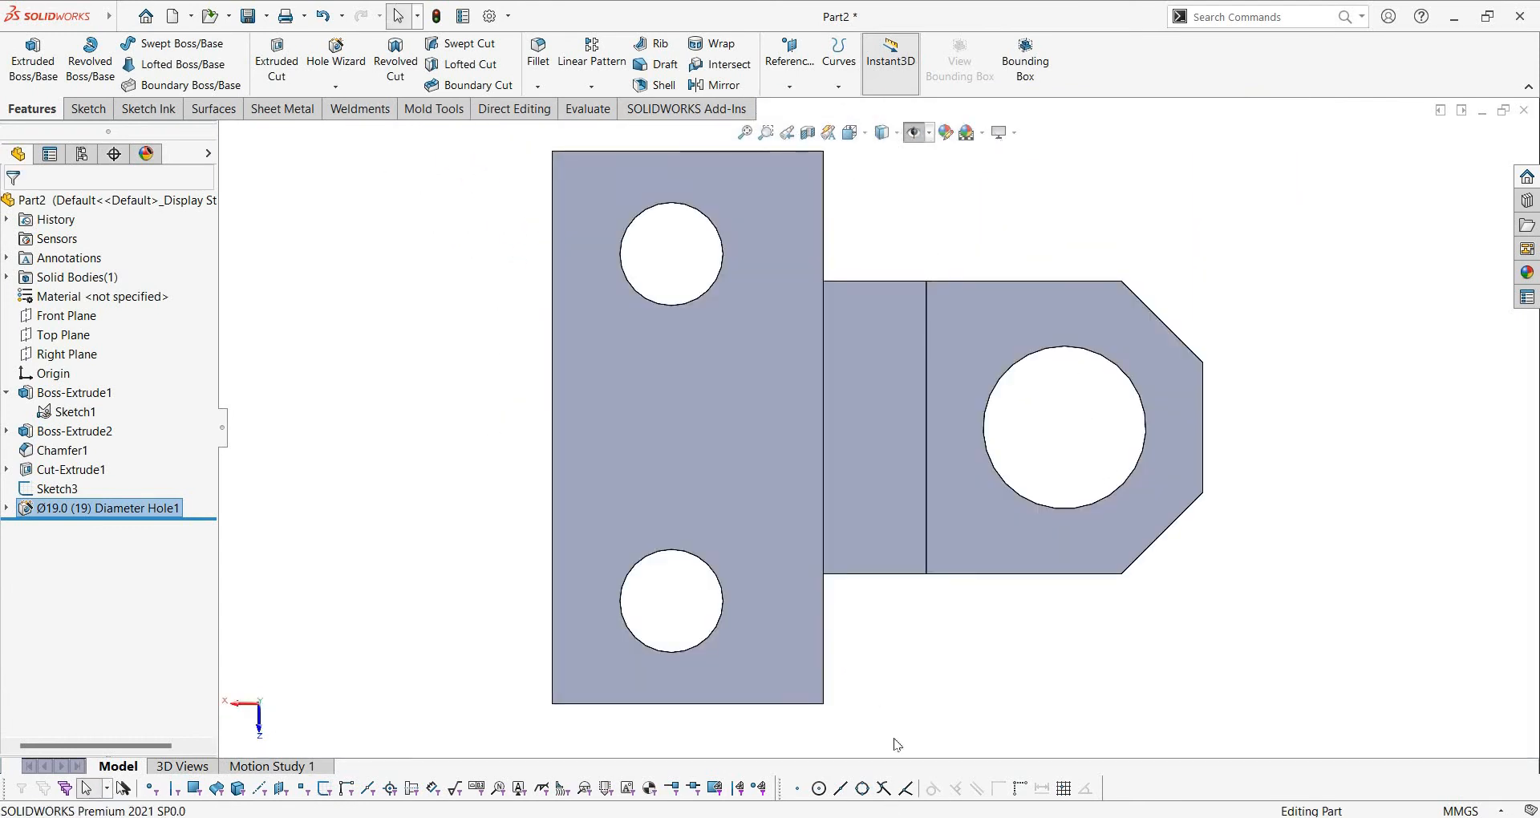
key("alt+Tab")
key("alt+Tab")
mouse_move(903, 481)
middle_mouse_down()
mouse_move(890, 521)
mouse_move(922, 557)
mouse_move(852, 554)
middle_mouse_up()
key("ctrl+space")
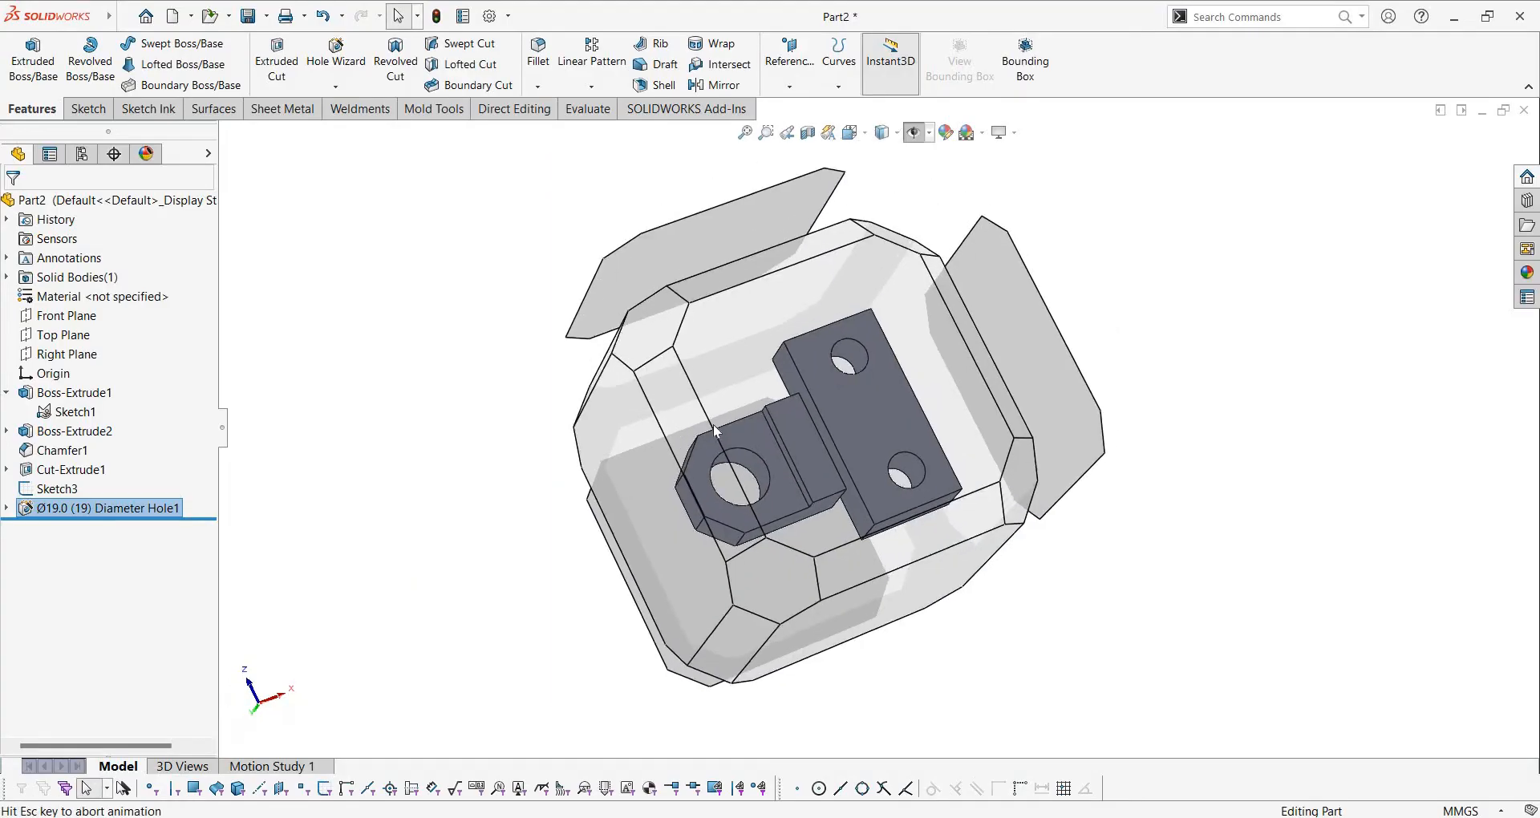
left_click(838, 645)
key("alt+Tab")
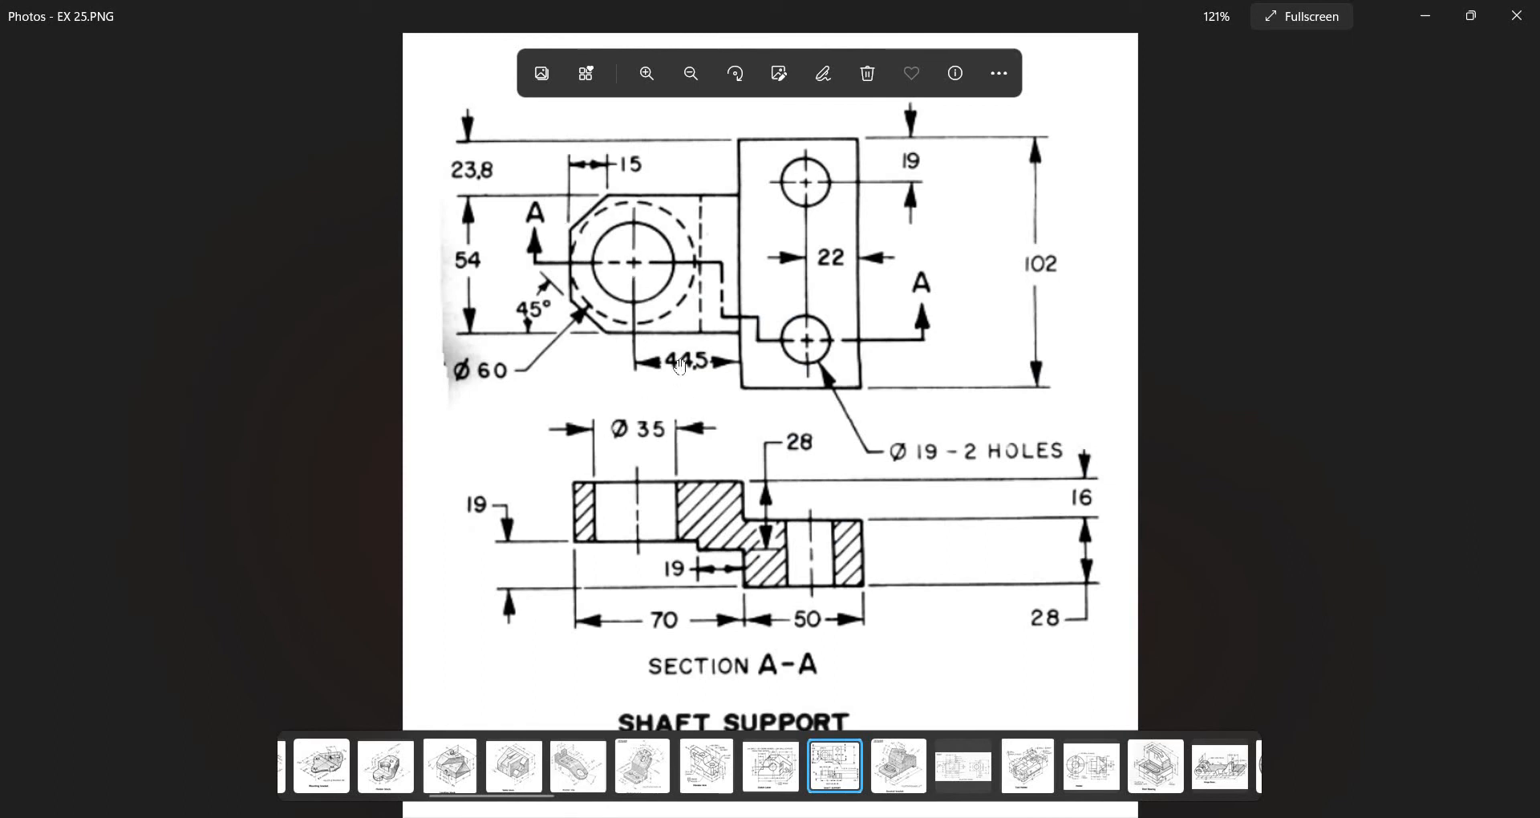
scroll(622, 474, "up", 4)
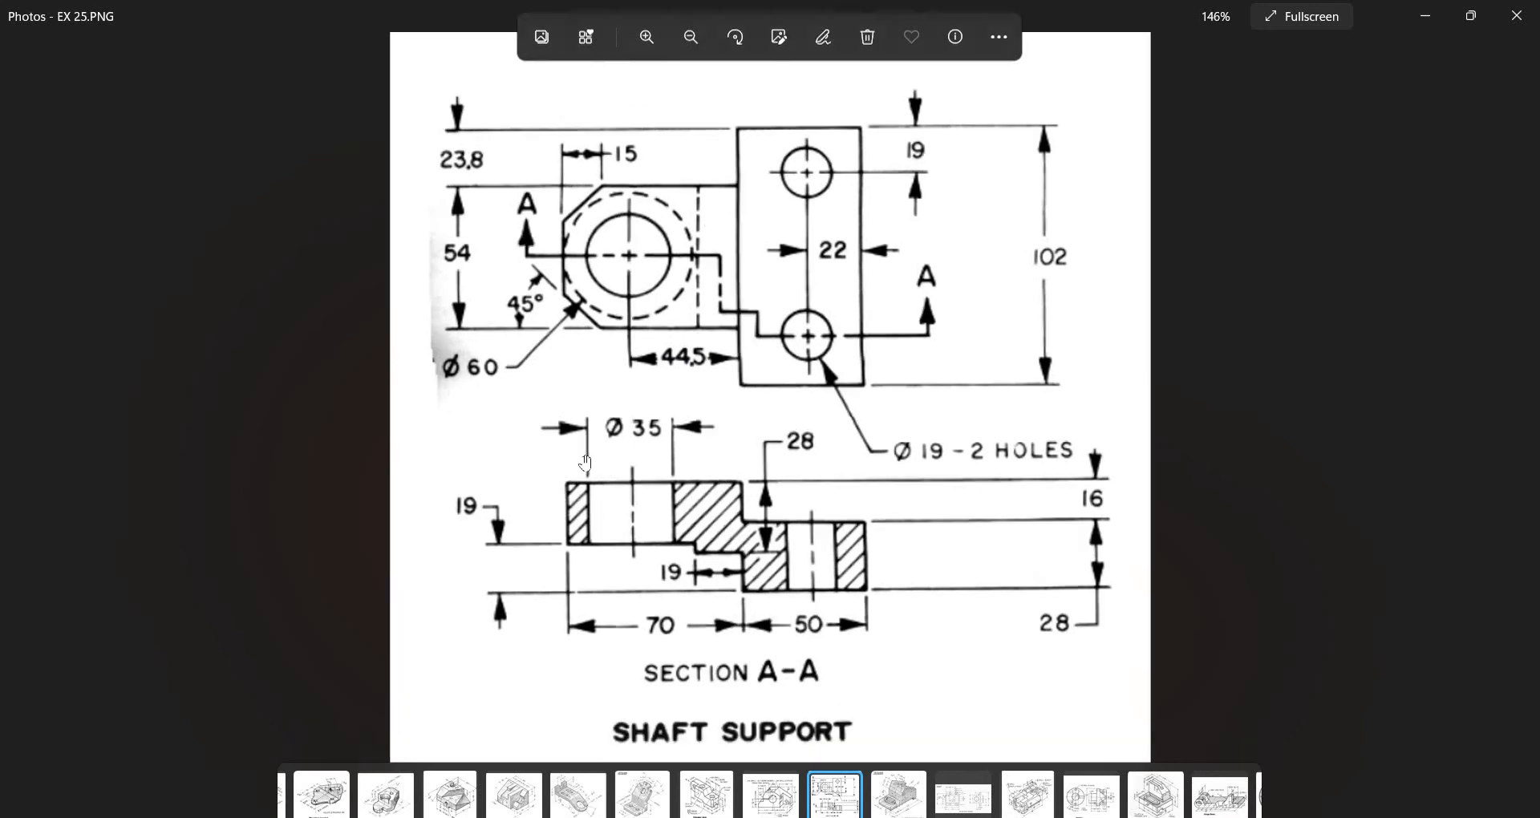
scroll(433, 357, "down", 2)
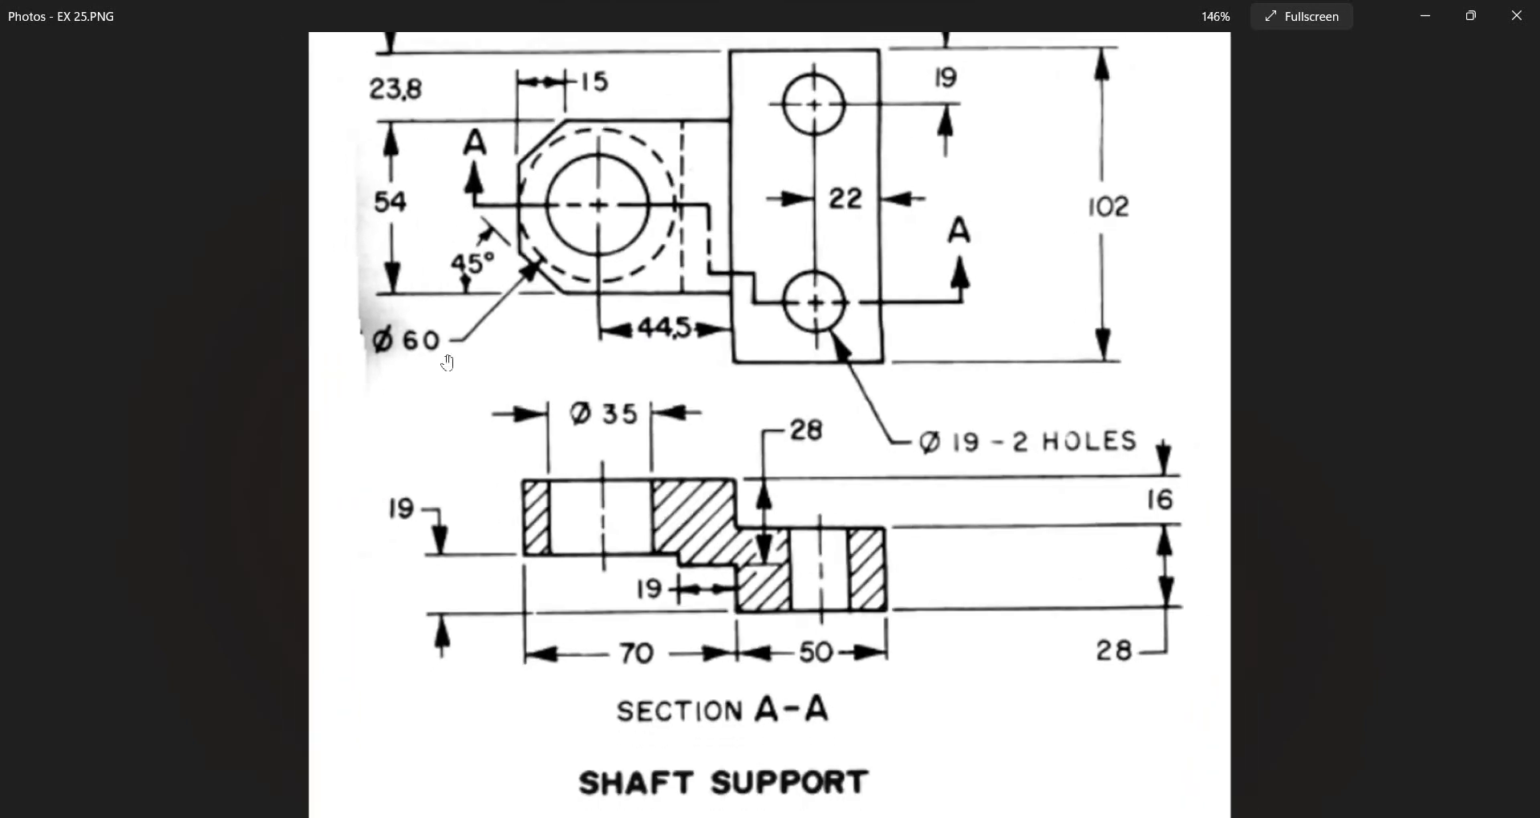
scroll(660, 252, "down", 1)
scroll(607, 213, "up", 4)
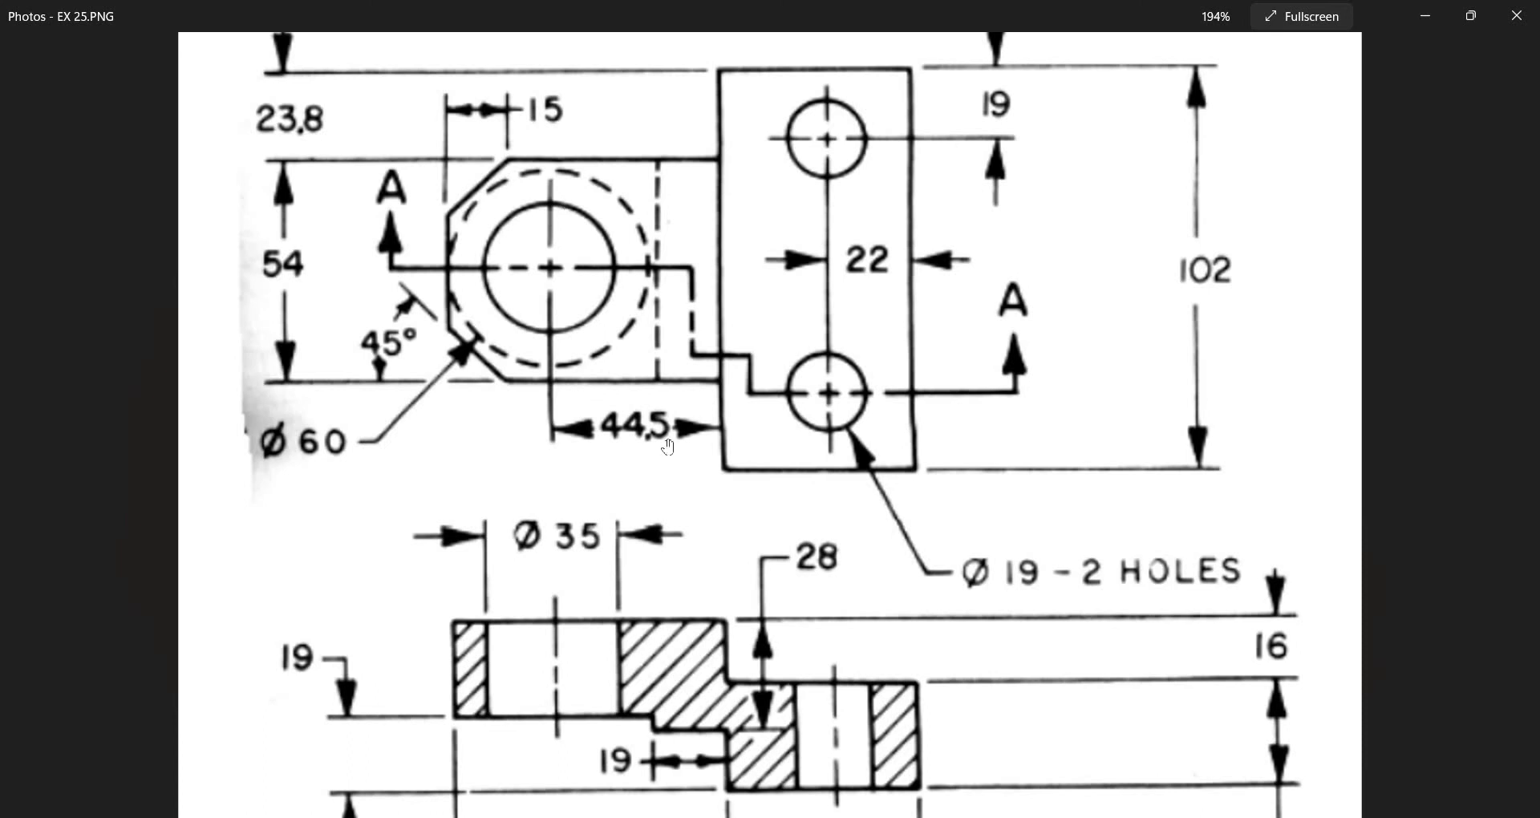
Back in SOLIDWORKS, sketch on the lug's recessed face and convert the large bore's edge into a sketch circle
key("alt+Tab")
scroll(852, 190, "up", 2)
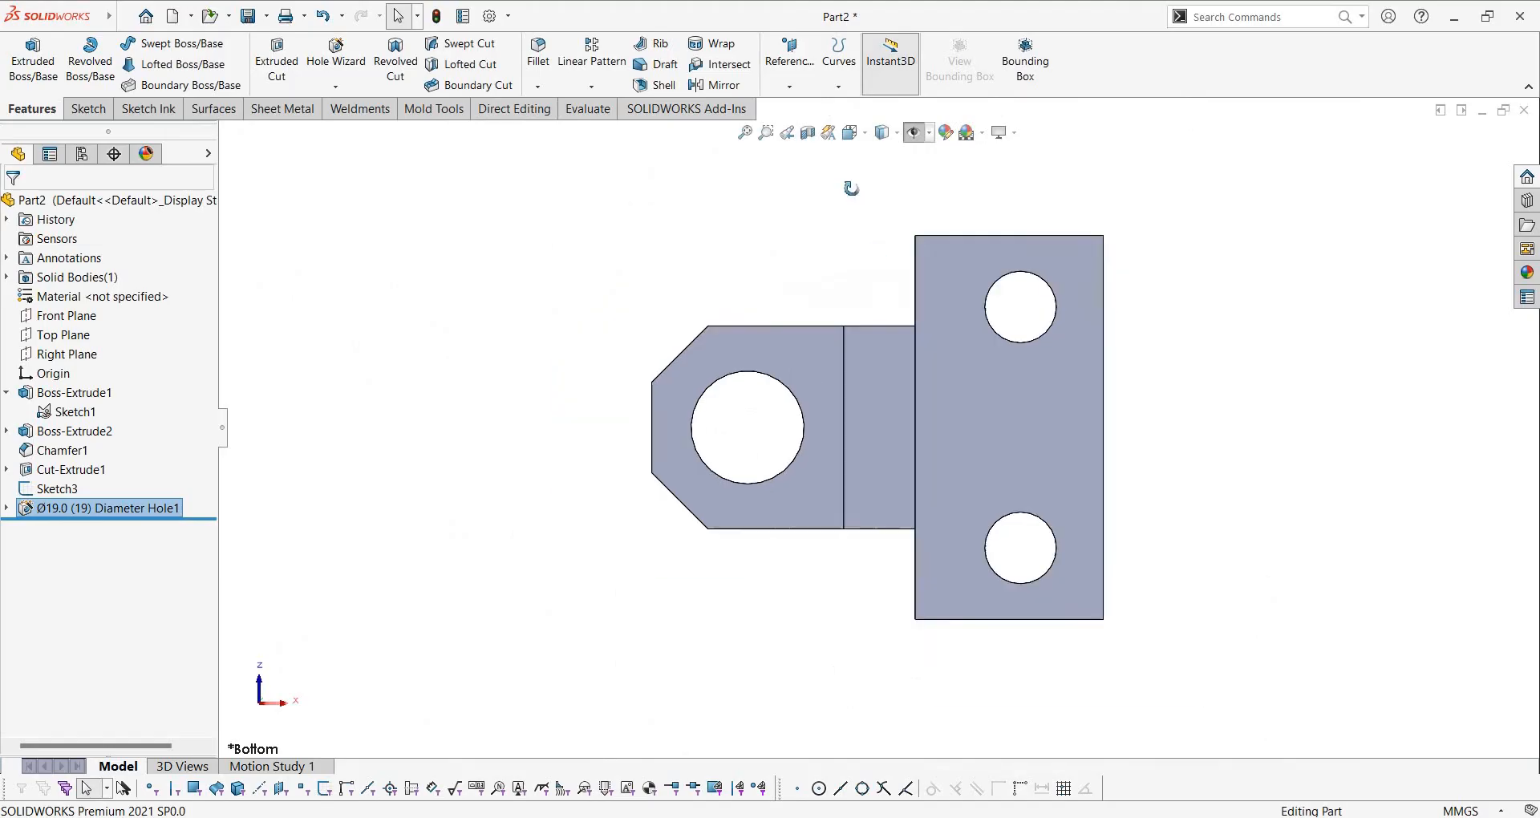
middle_click_drag(852, 189, 801, 348)
scroll(834, 330, "down", 4)
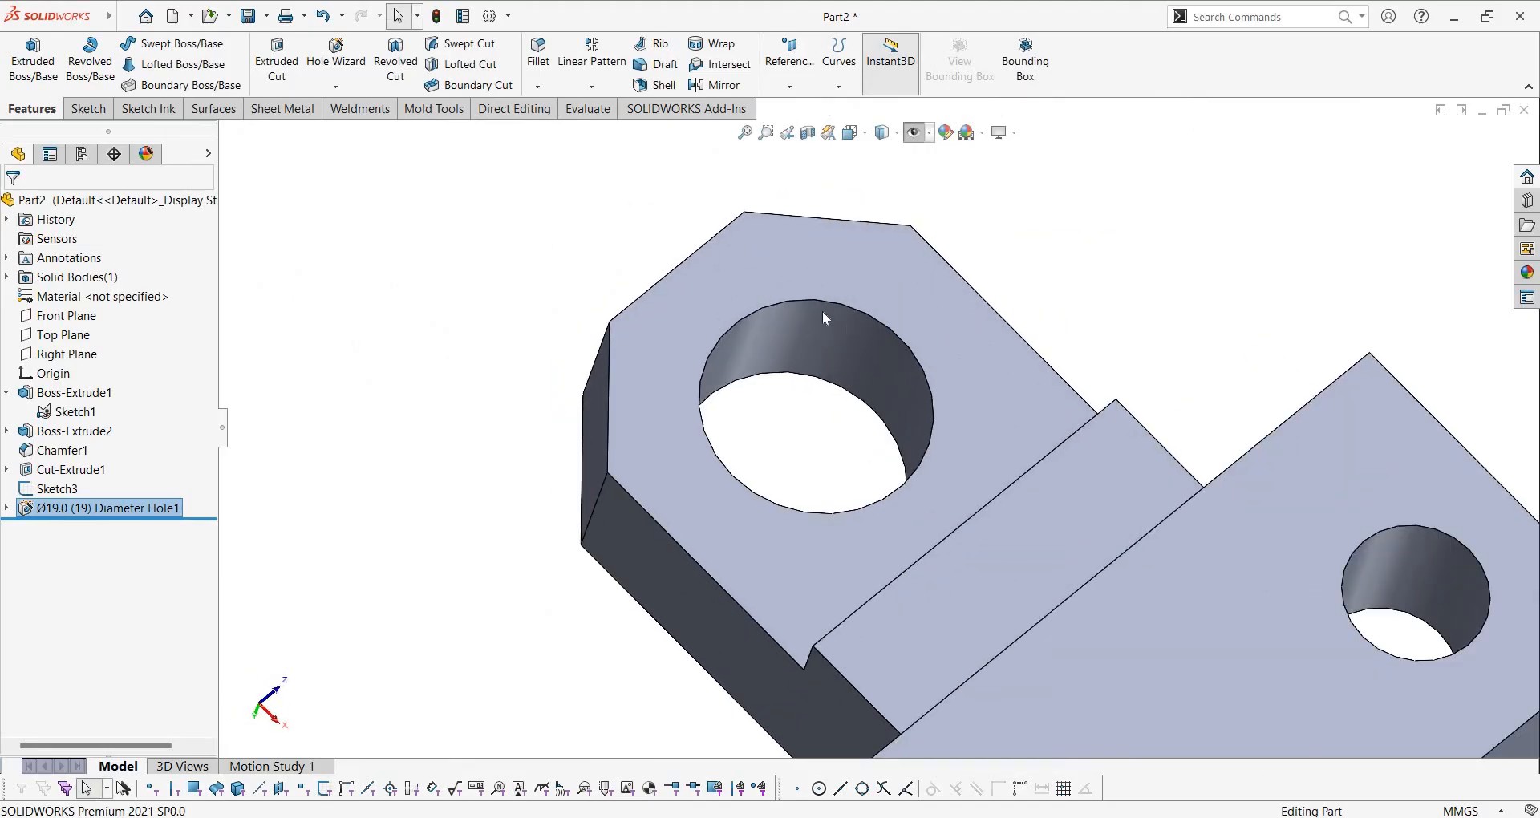
right_click(831, 326)
right_click(805, 279)
left_click(842, 257)
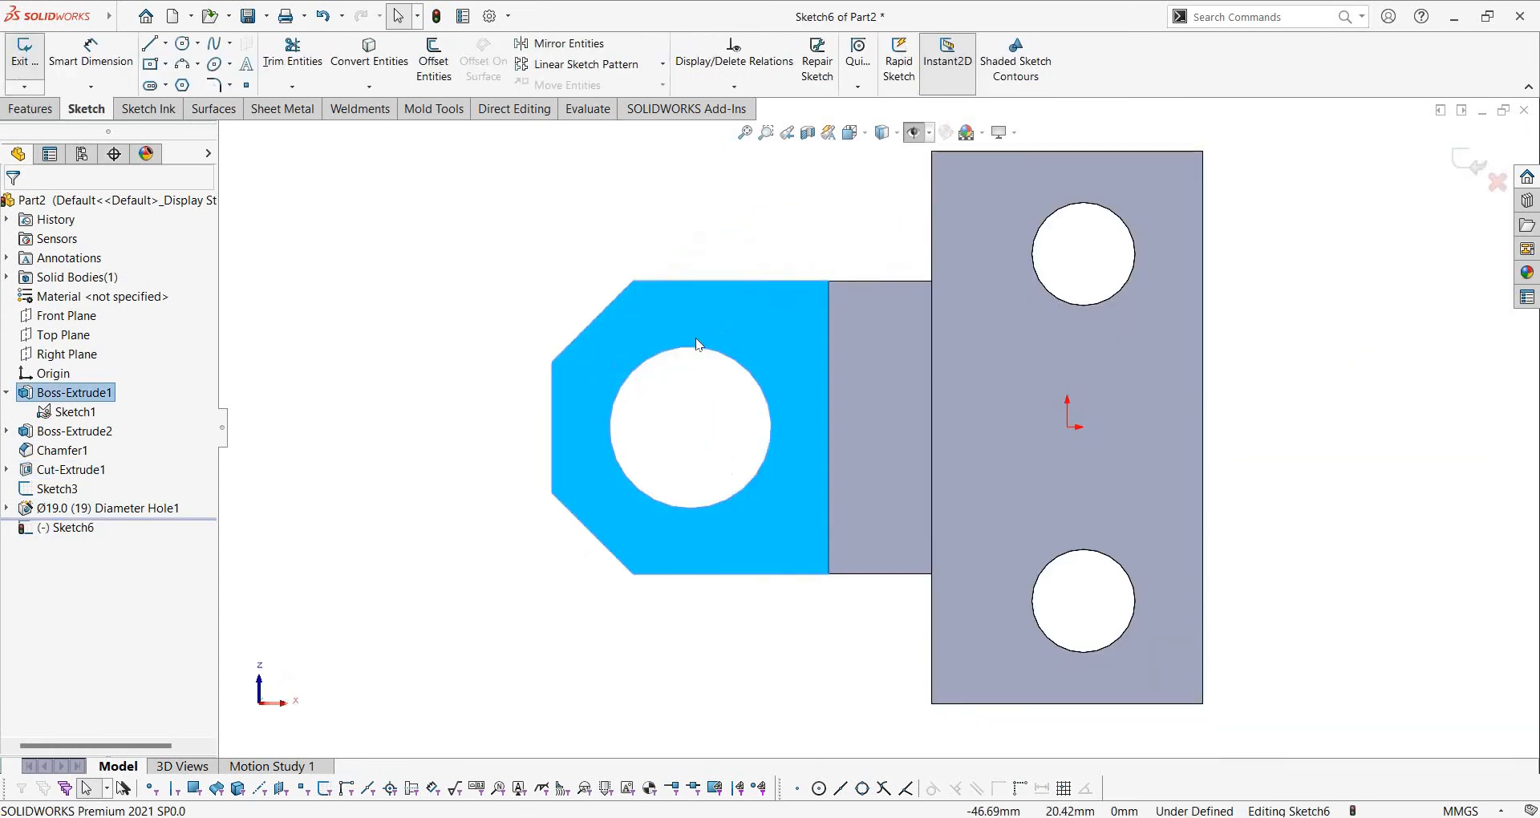
left_click(695, 346)
left_click(367, 52)
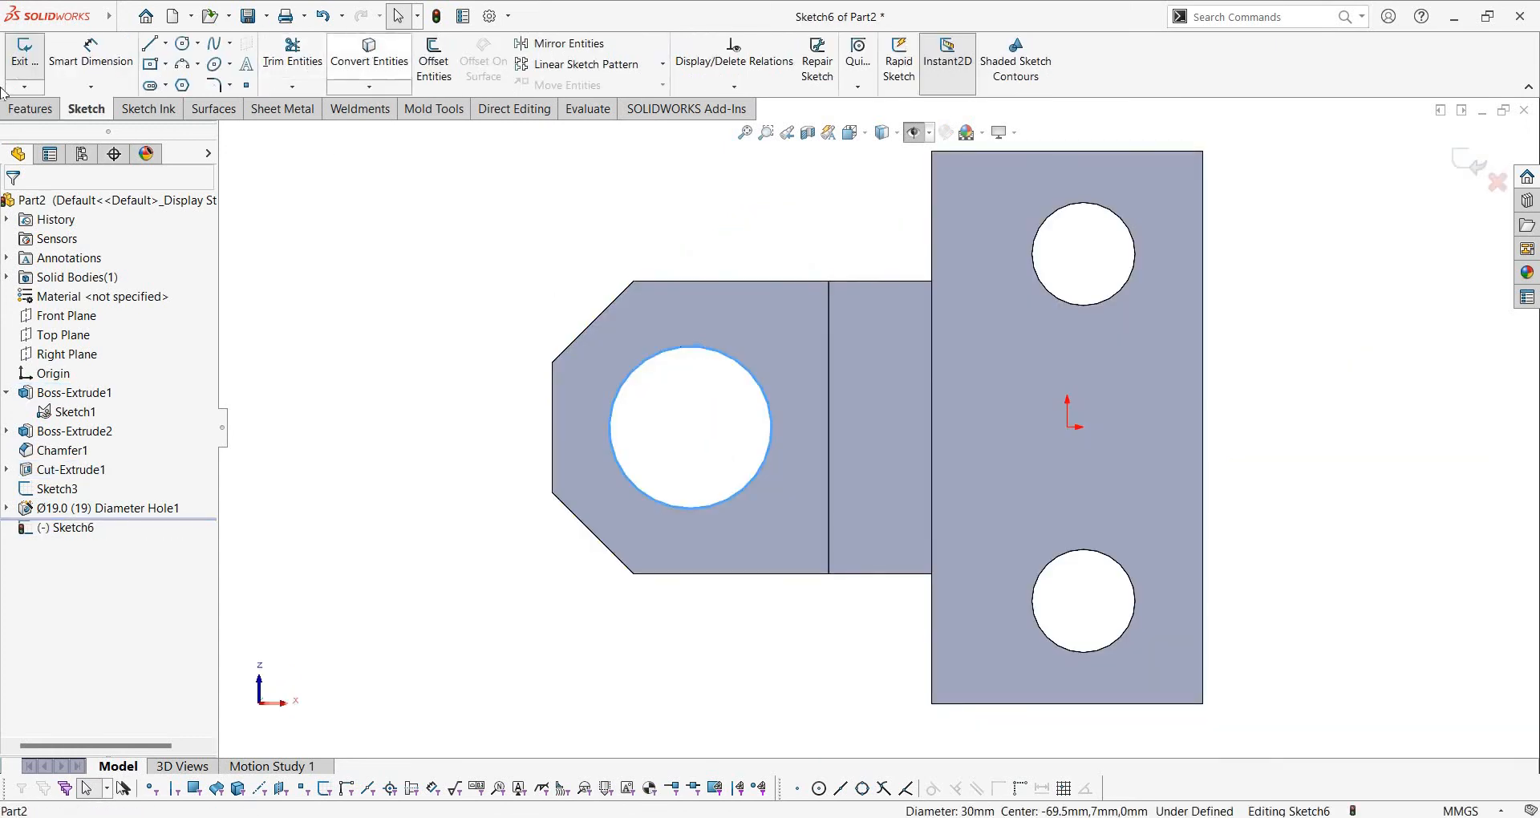
Extrude the converted bore circle 58 mm as a blind boss in the reversed direction, through the lug
left_click(31, 108)
left_click(32, 60)
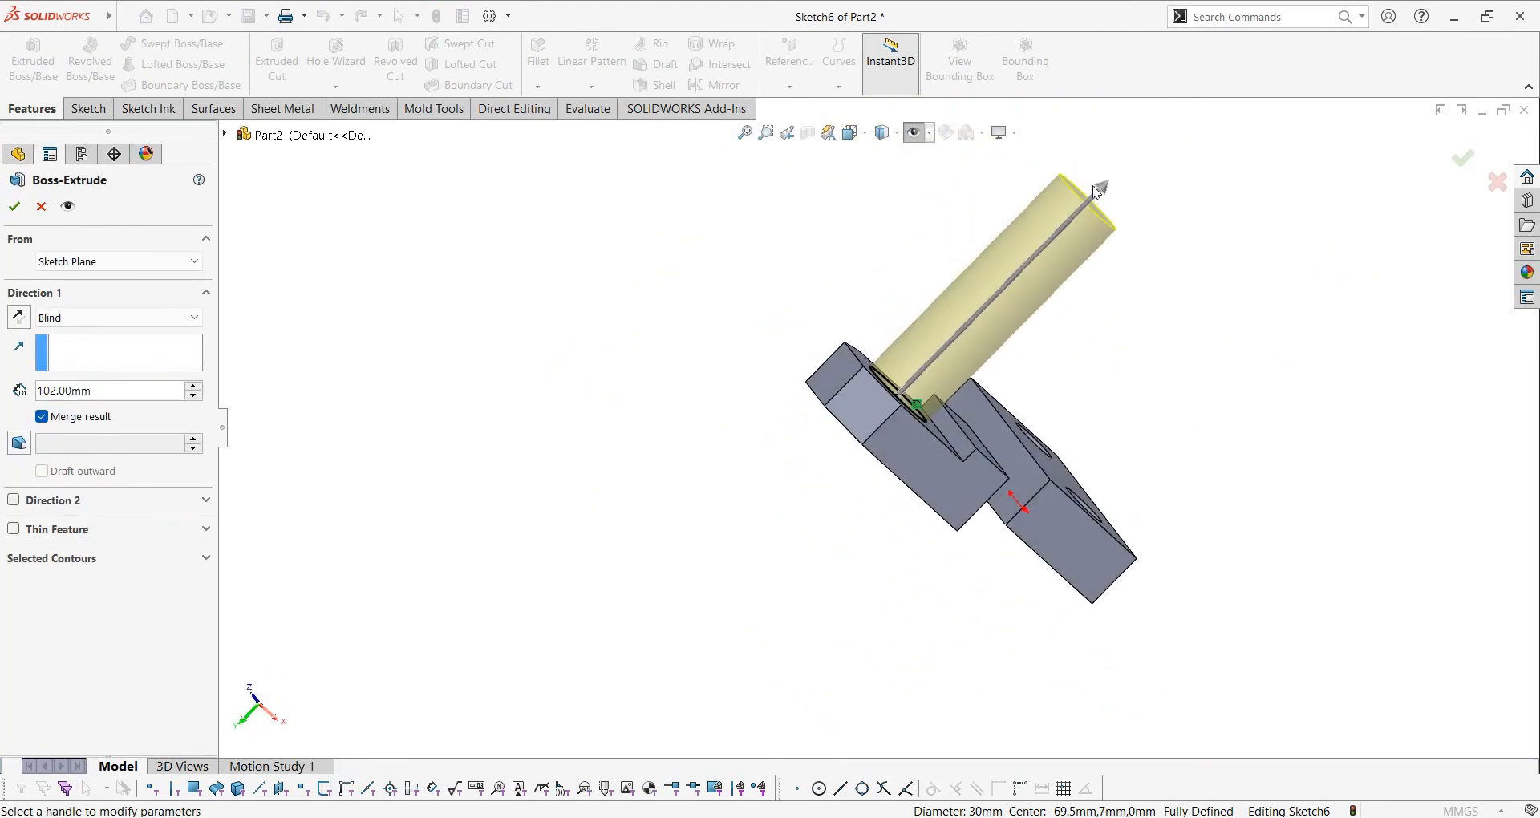
left_click_drag(1092, 185, 611, 661)
left_click_drag(1104, 189, 772, 520)
middle_click_drag(1050, 296, 1014, 325)
scroll(1014, 325, "down", 2)
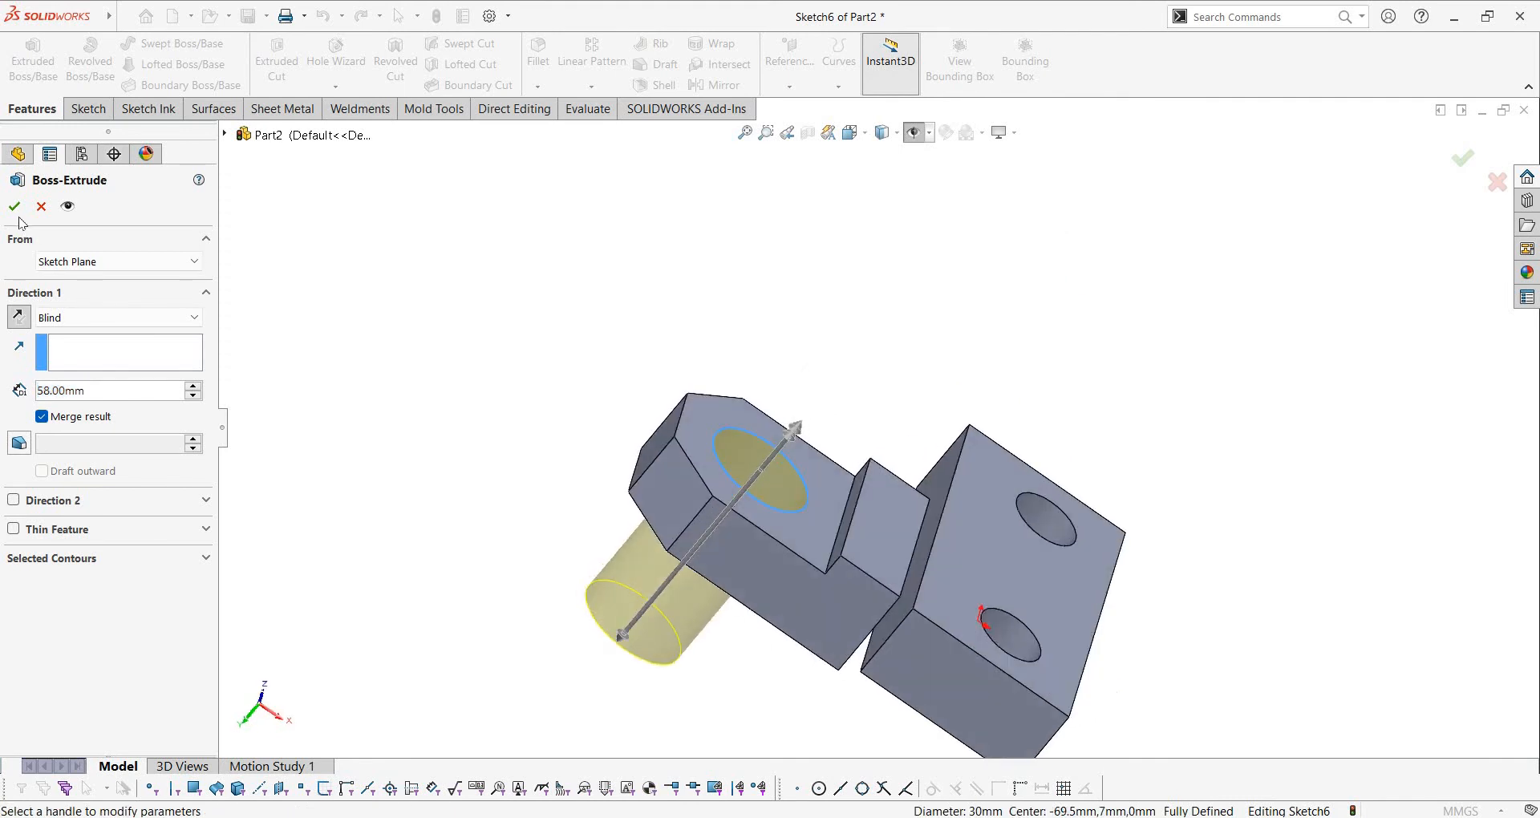
key("Return")
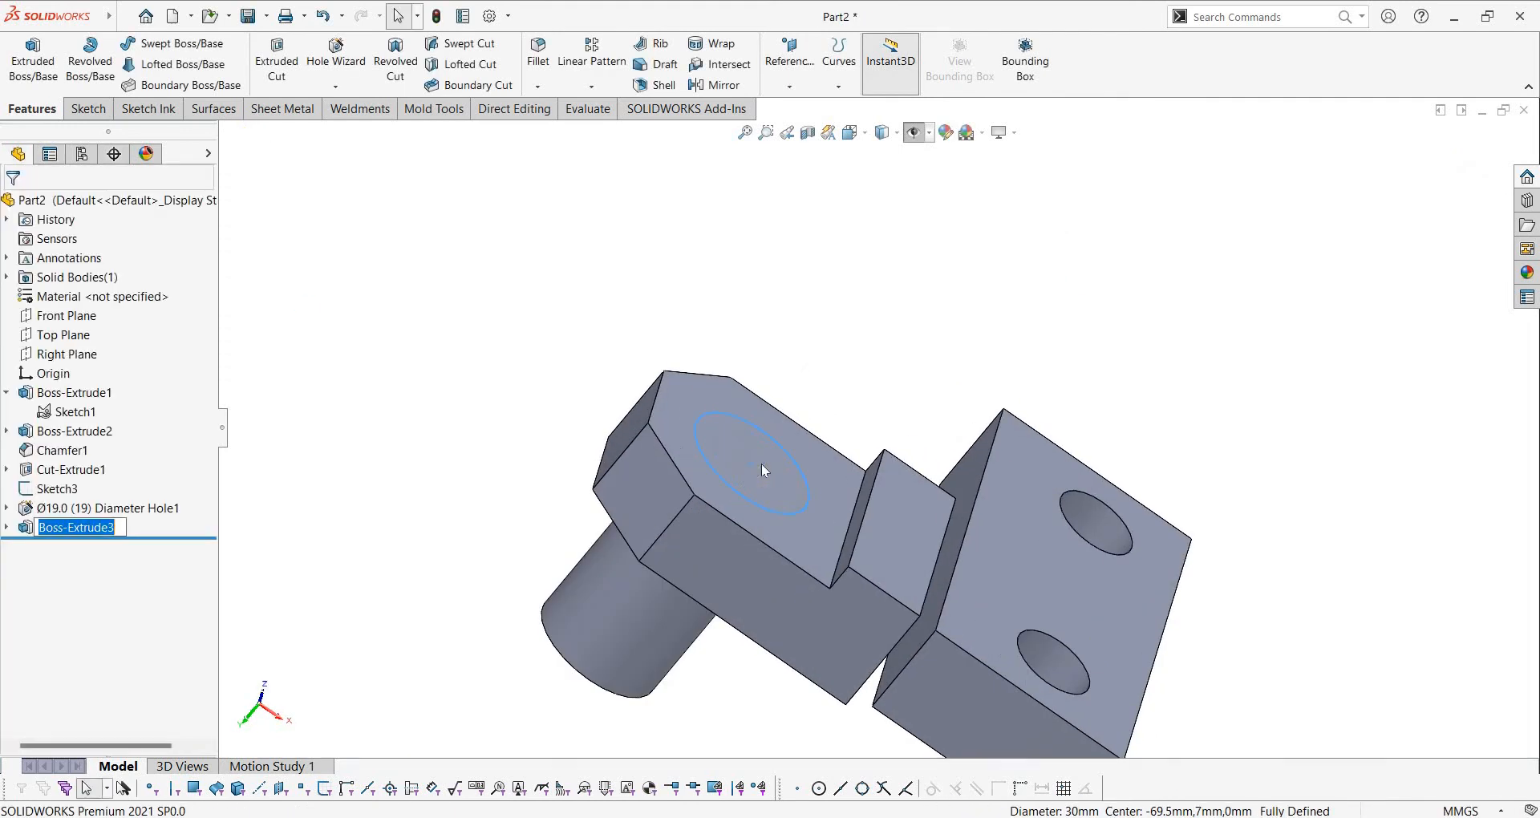
Edit the cylinder's extrusion and turn off Merge result so it forms a separate body
scroll(762, 465, "down", 5)
right_click(762, 465)
key("Escape")
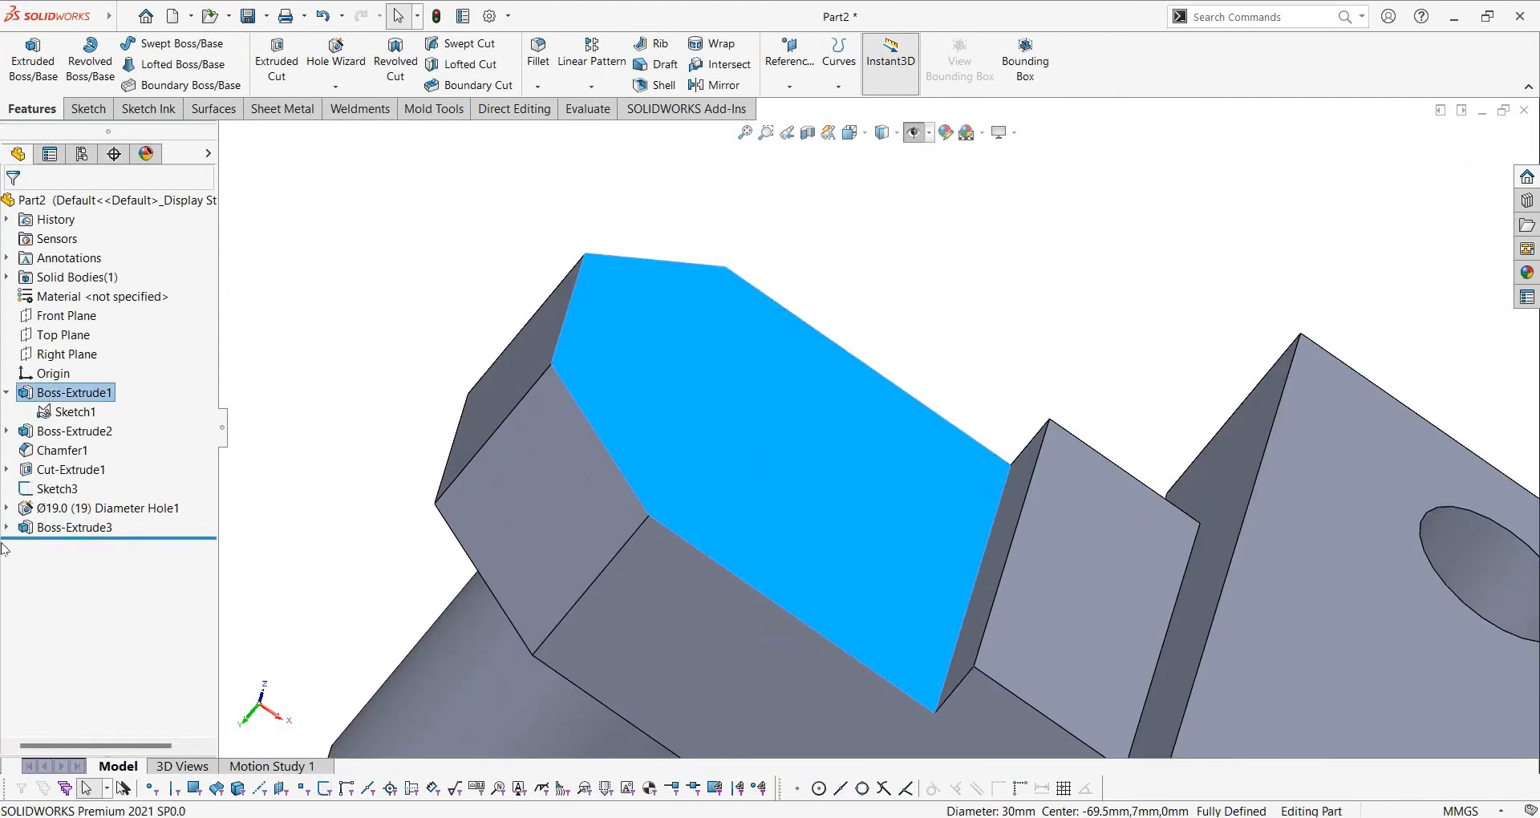
left_click(75, 527)
right_click(68, 527)
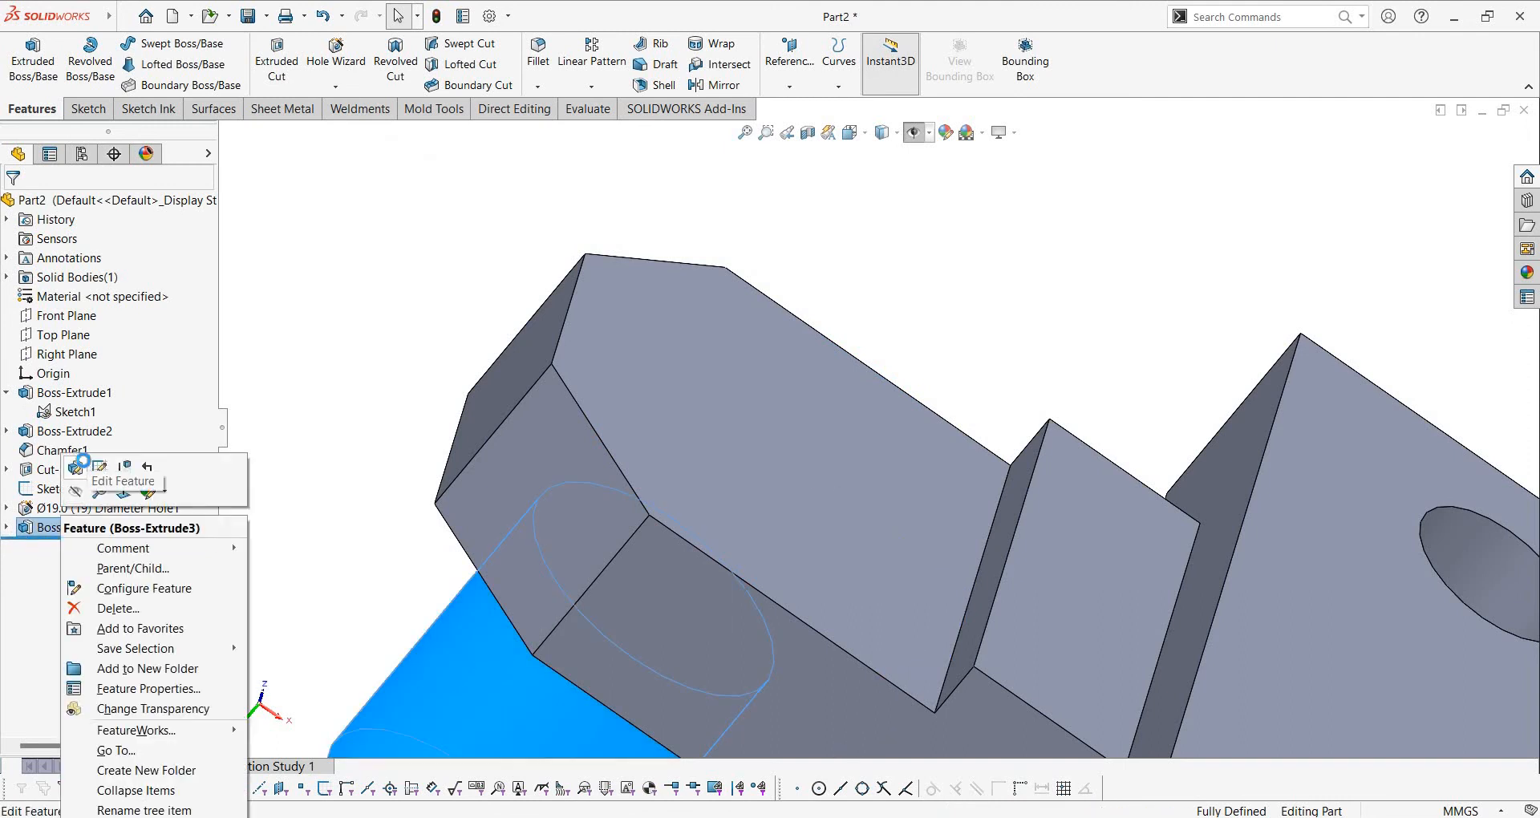
left_click(79, 466)
left_click(43, 417)
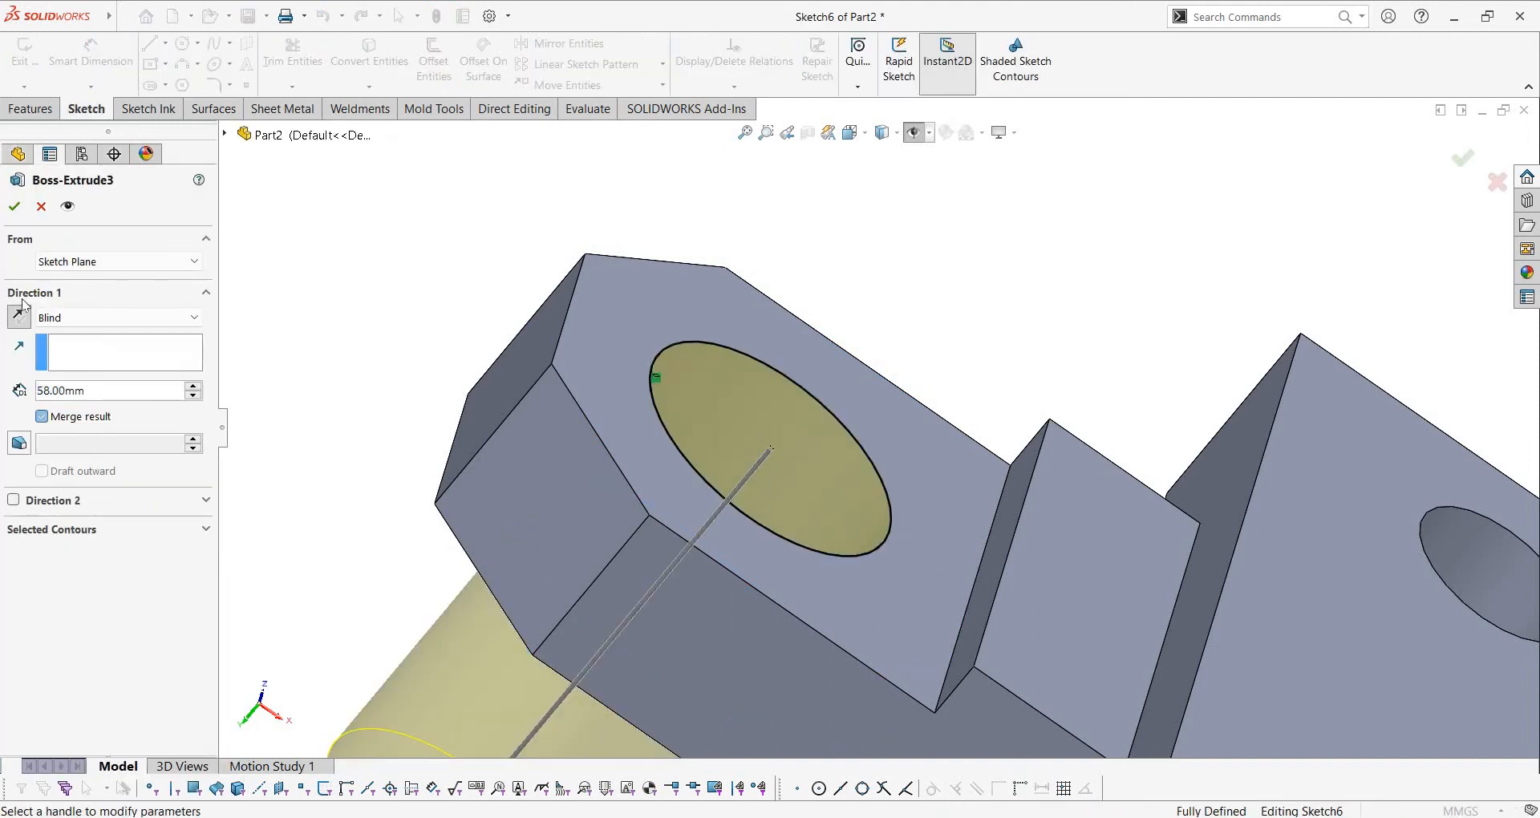
key("Return")
Sketch a 60 mm diameter circle on the cylinder's end face in the lug, concentric with the cylinder
right_click(806, 441)
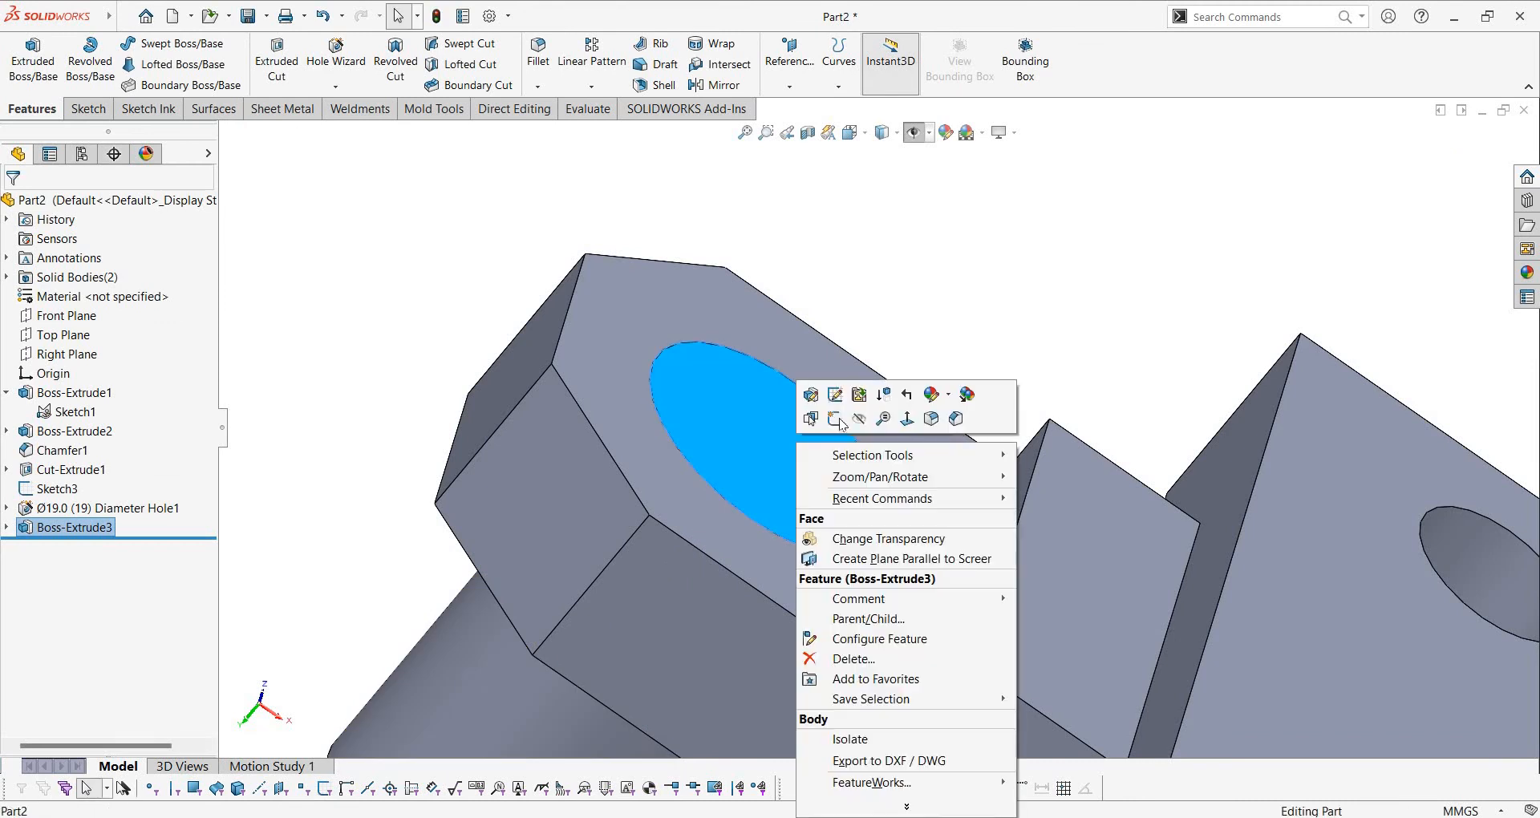
left_click(837, 438)
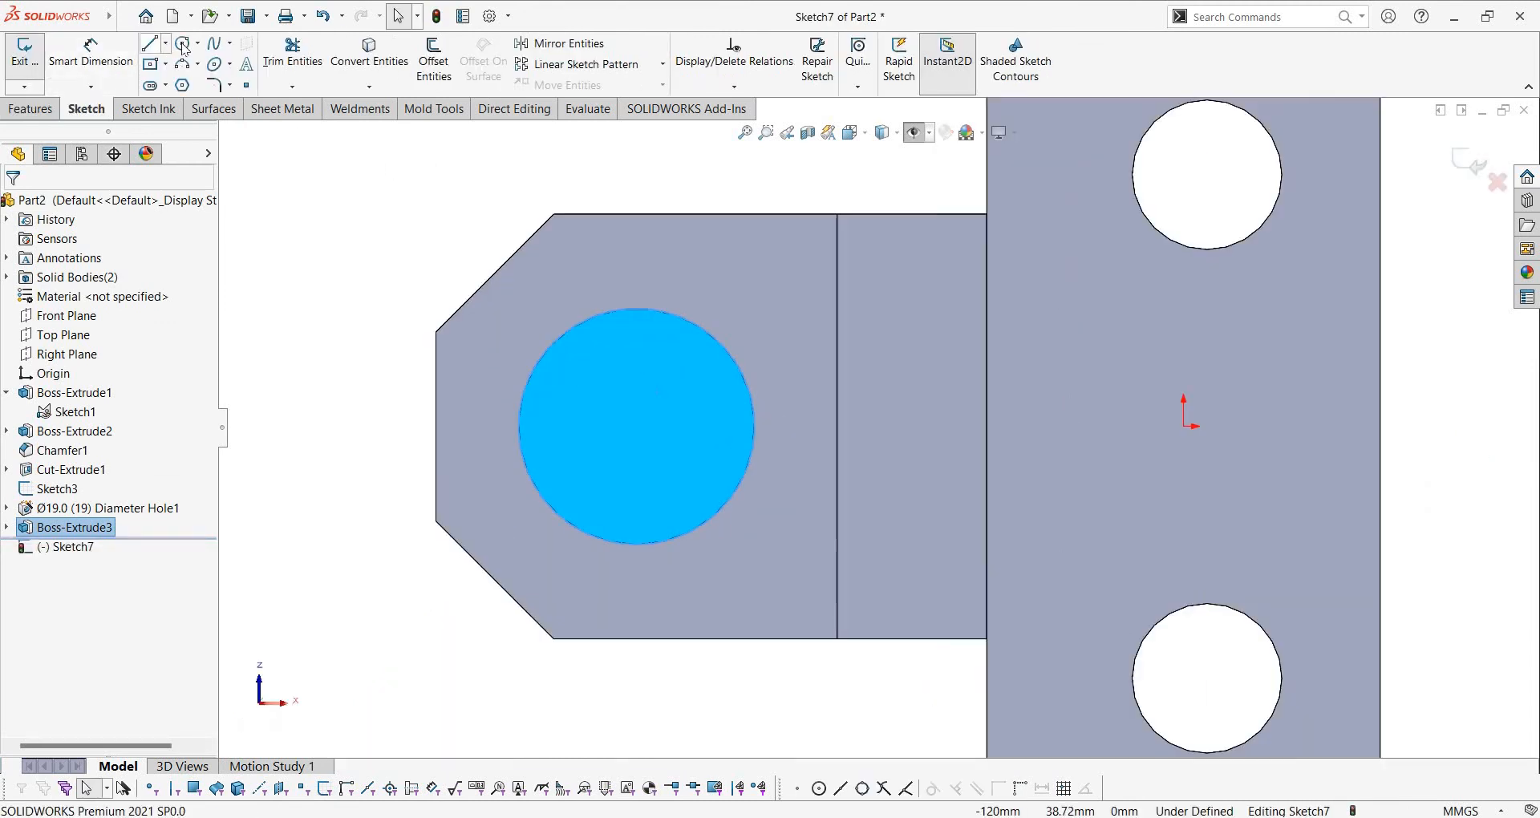
left_click(182, 44)
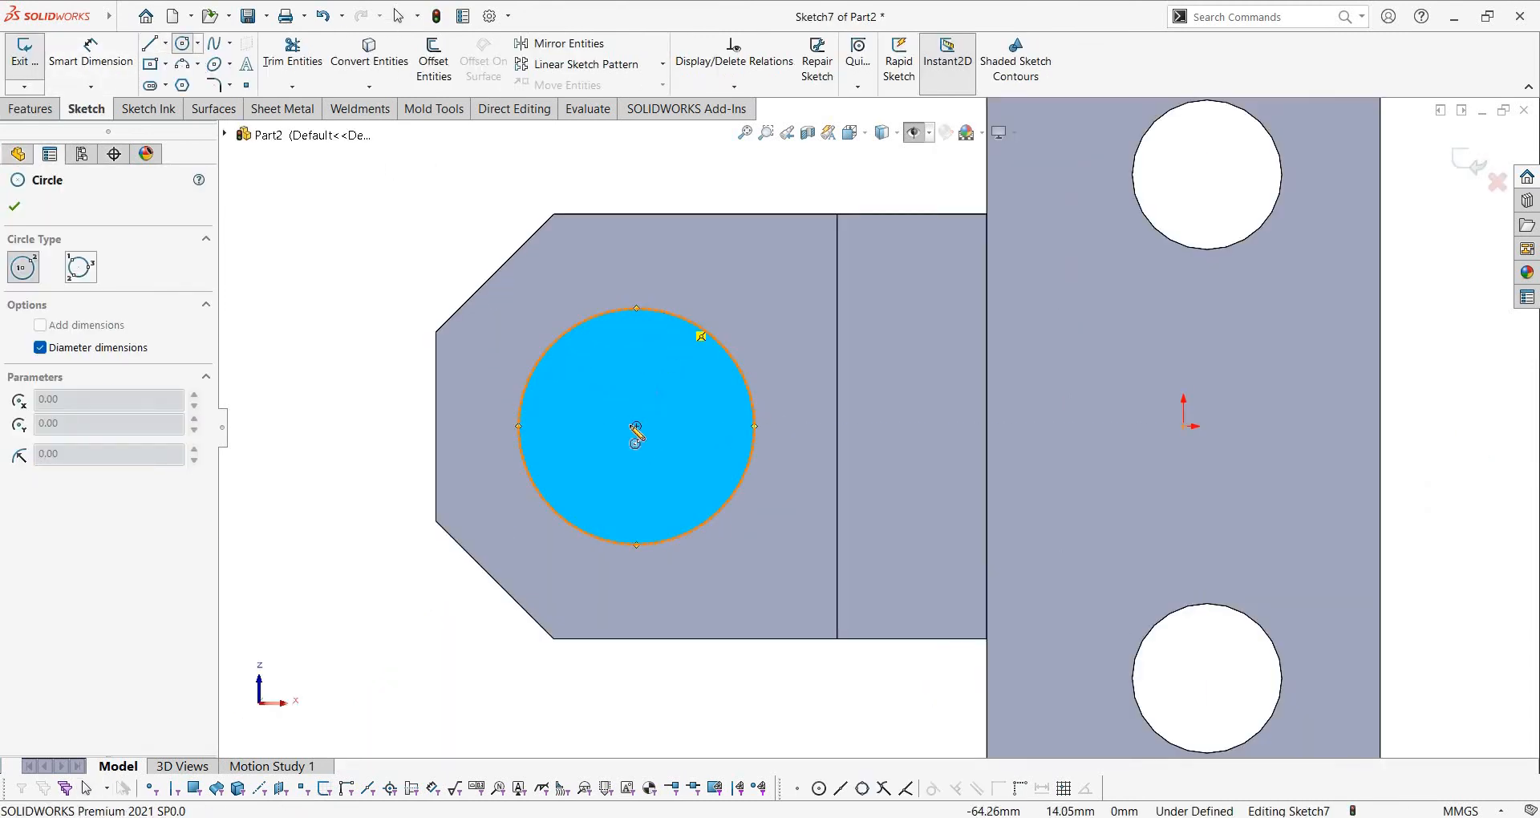
left_click(636, 426)
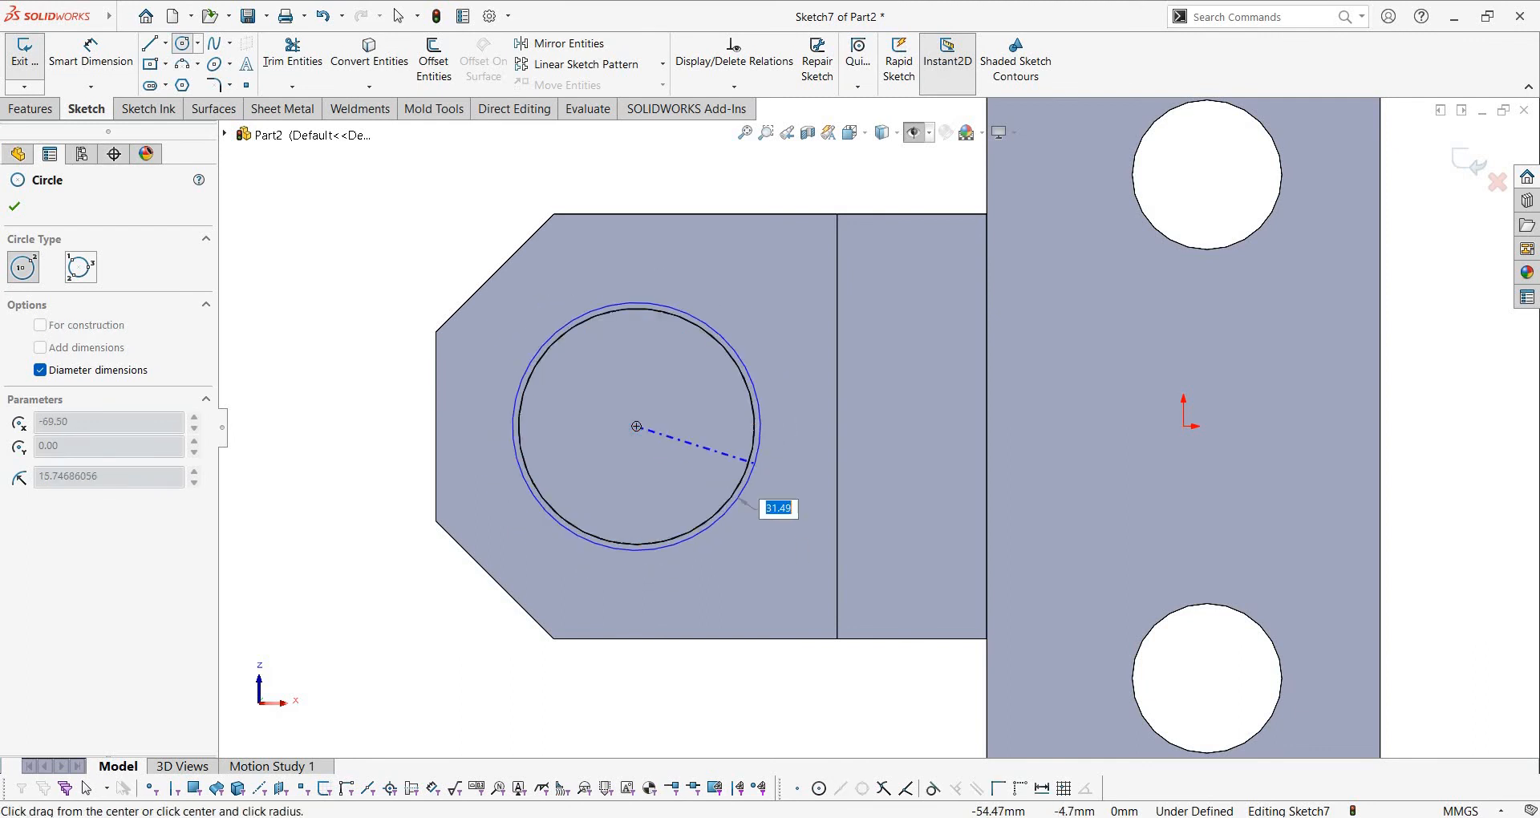
key("Escape")
scroll(914, 258, "up", 5)
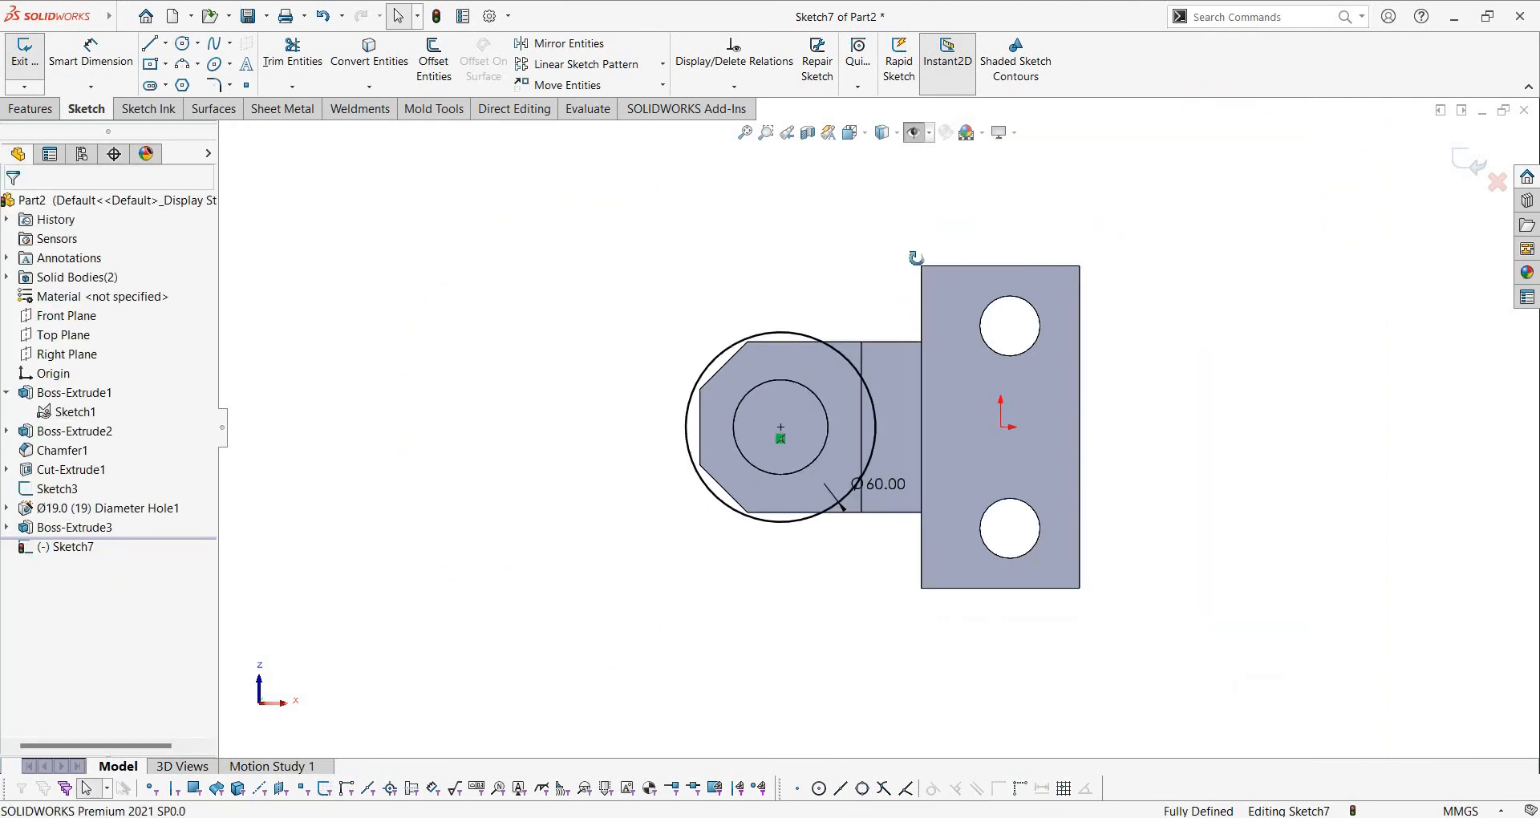
Finish the 60 mm circle sketch and extrude it 126 mm outward from the lug as a merged blind boss
middle_click_drag(914, 257, 1042, 275)
scroll(1035, 264, "down", 2)
middle_click_drag(949, 162, 986, 241)
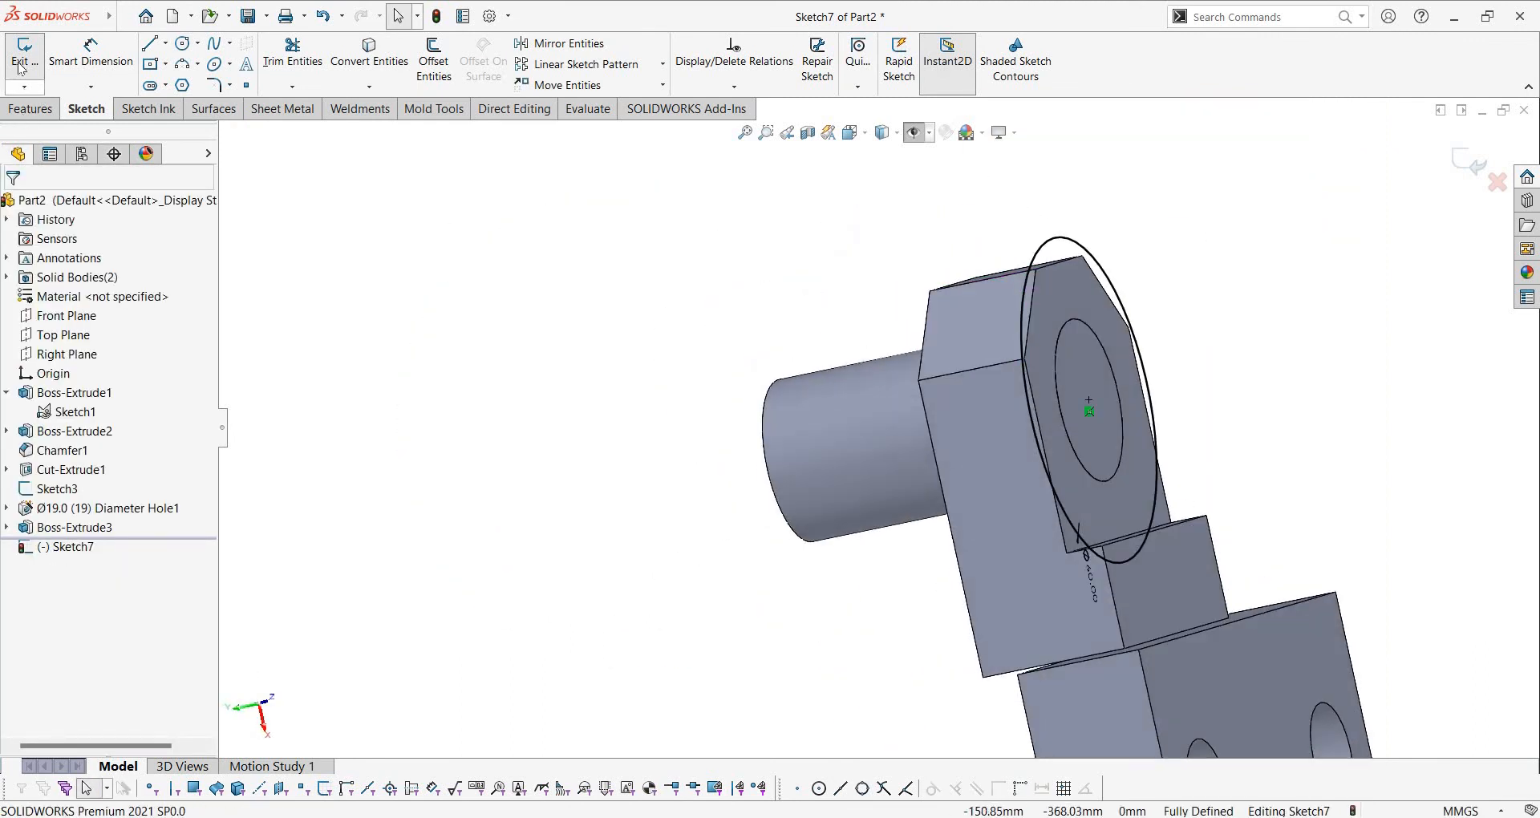
left_click(26, 105)
scroll(908, 426, "down", 1)
middle_click_drag(907, 425, 1113, 349)
scroll(1003, 446, "up", 4)
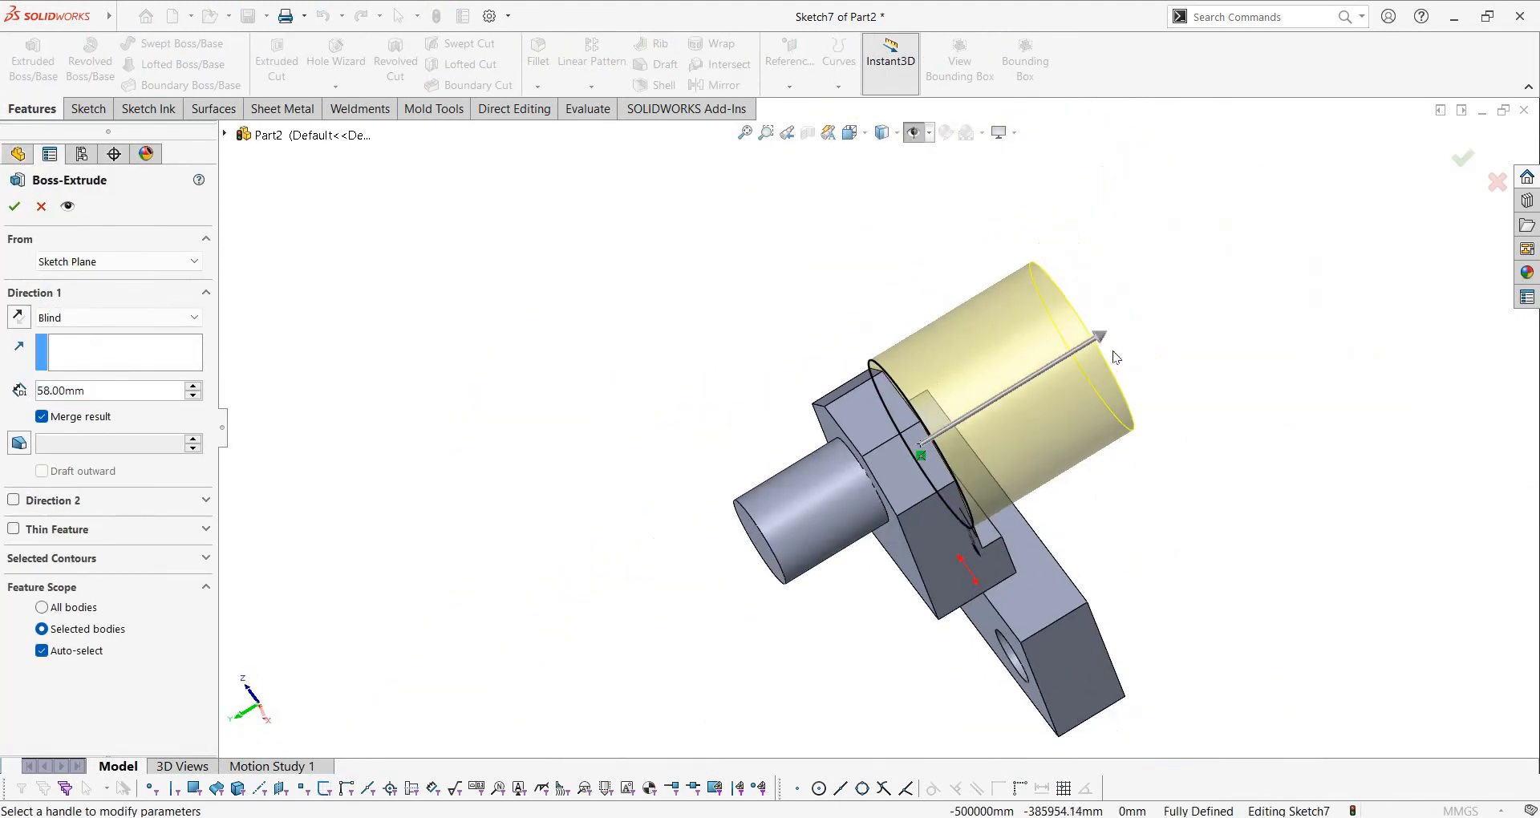
left_click_drag(1100, 336, 1287, 220)
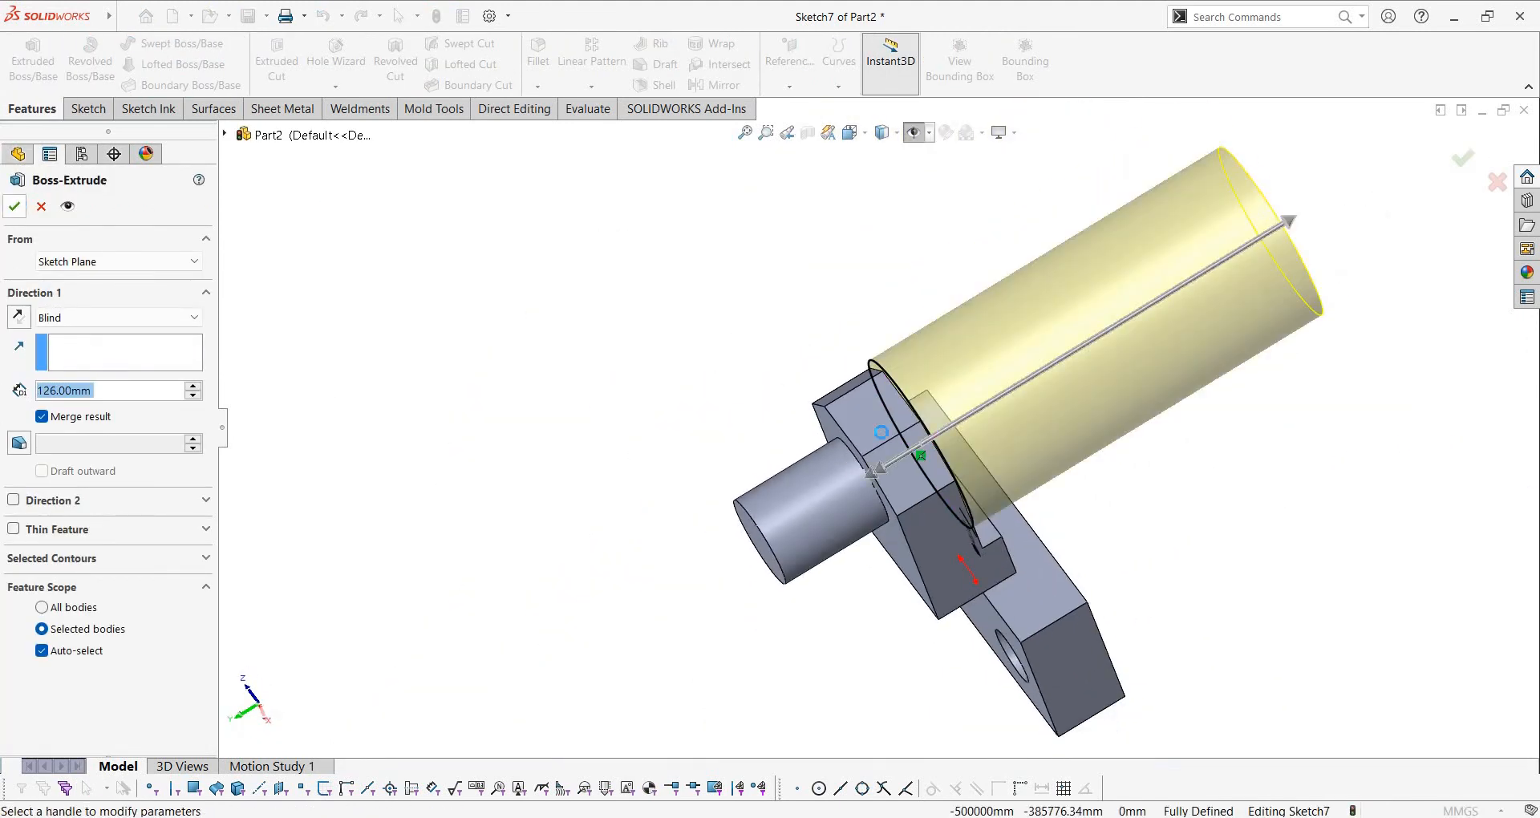
key("Return")
Examine where the 60 mm cylinder meets the lug's recessed face and step
scroll(893, 302, "down", 3)
middle_click_drag(971, 353, 915, 513)
scroll(930, 513, "up", 2)
scroll(1099, 571, "down", 2)
middle_click_drag(1099, 571, 997, 604)
scroll(995, 610, "down", 2)
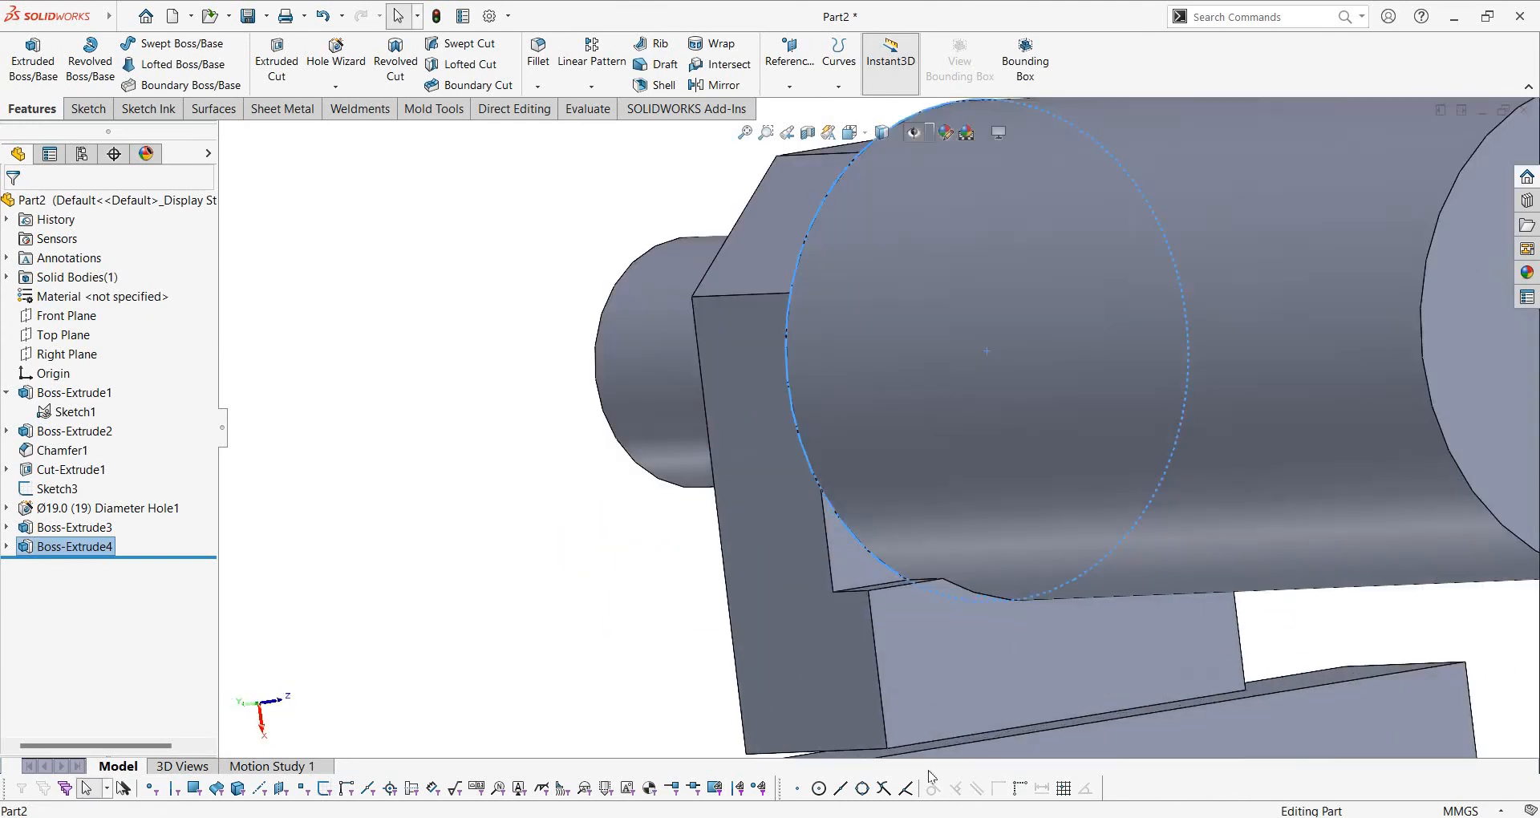
middle_click_drag(931, 777, 991, 806)
Switch to the EX 25 drawing in Photos and examine the 60 mm dashed circle together with section A-A
key("alt+Tab")
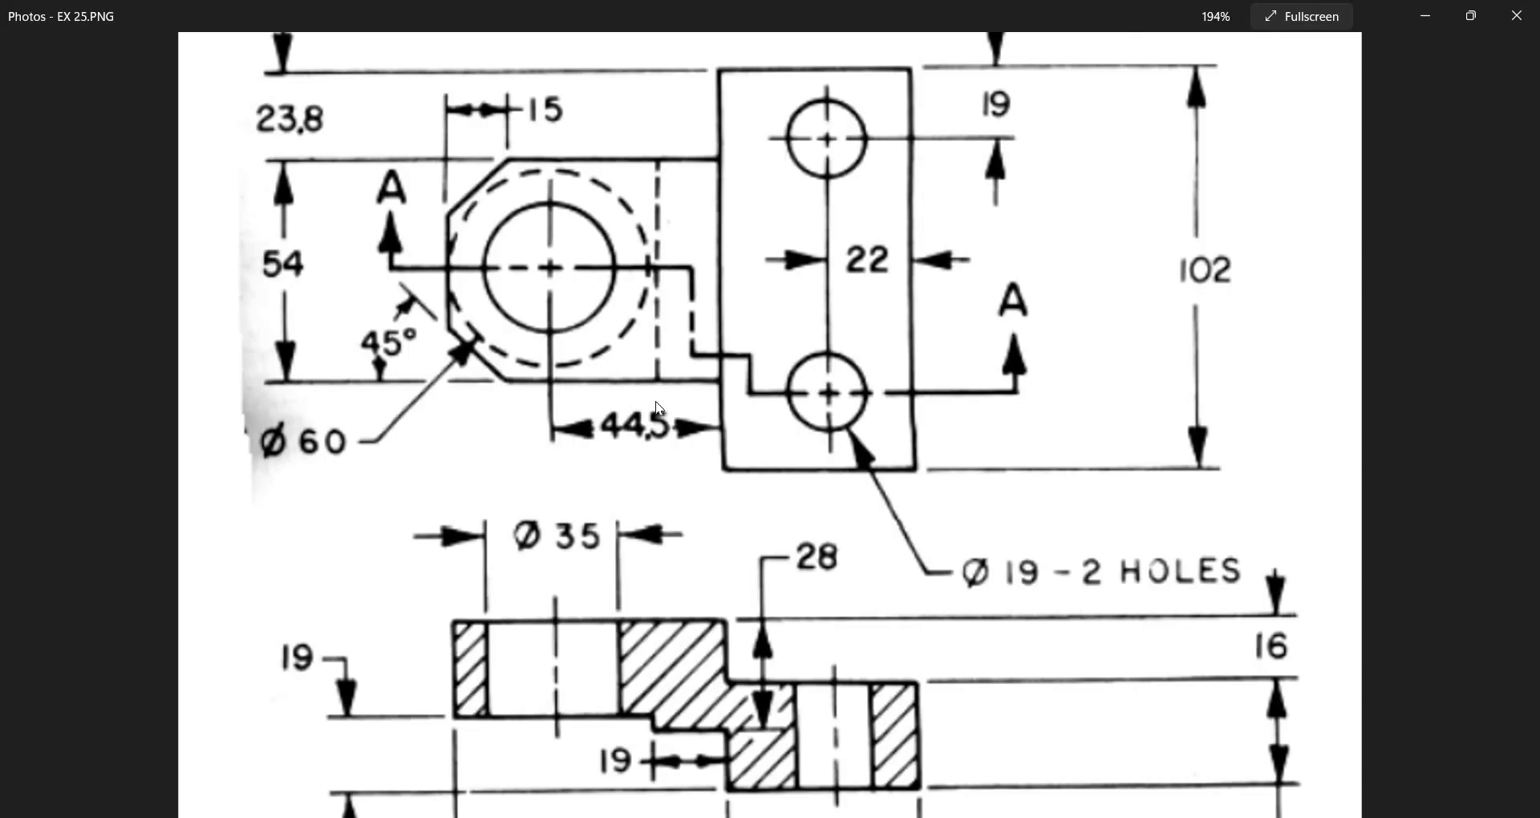
scroll(660, 409, "down", 3)
scroll(650, 385, "down", 1)
scroll(635, 349, "up", 3)
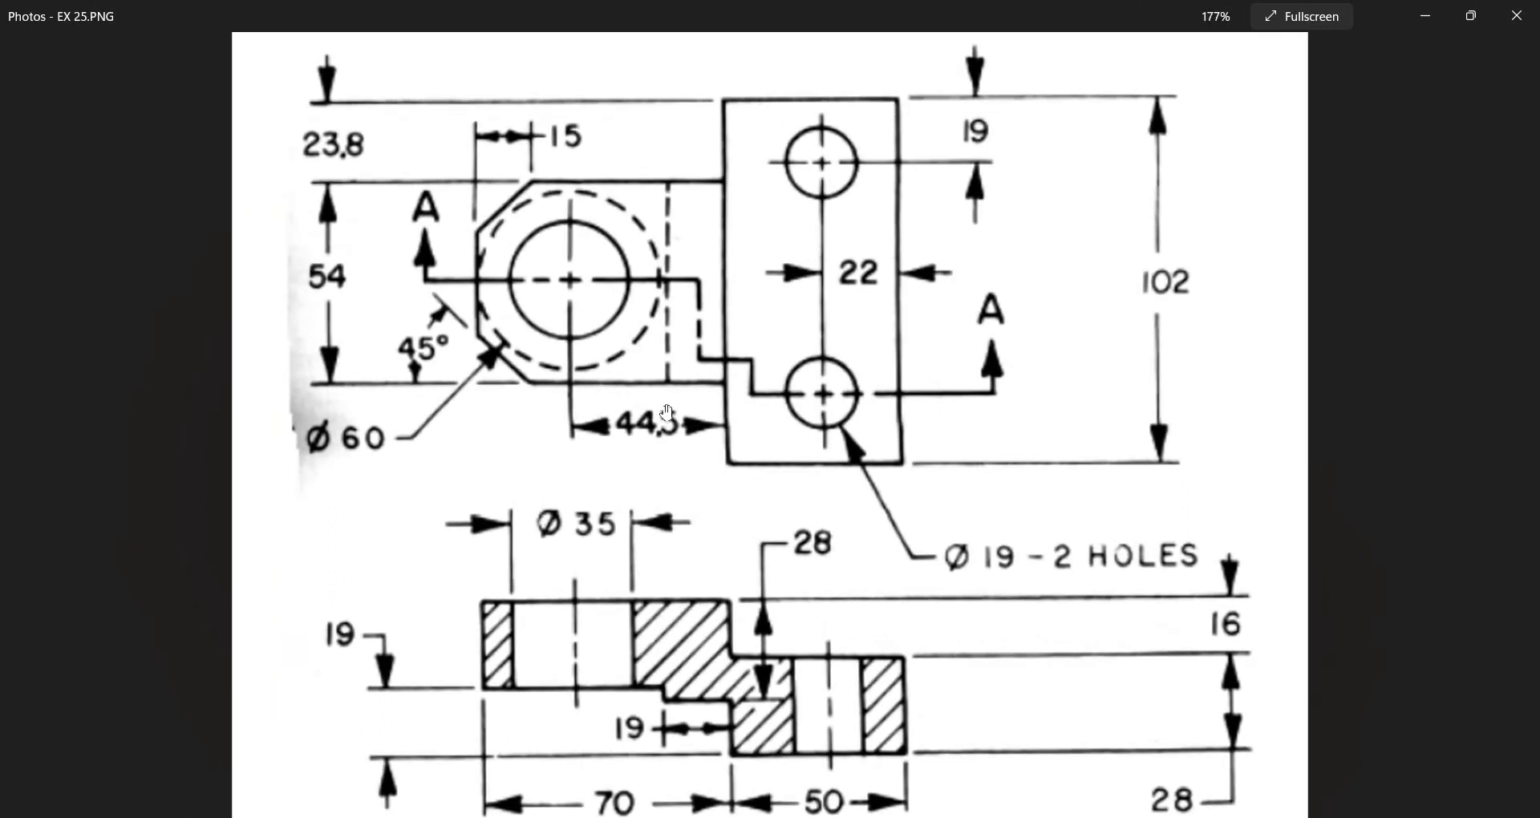
scroll(667, 413, "down", 1)
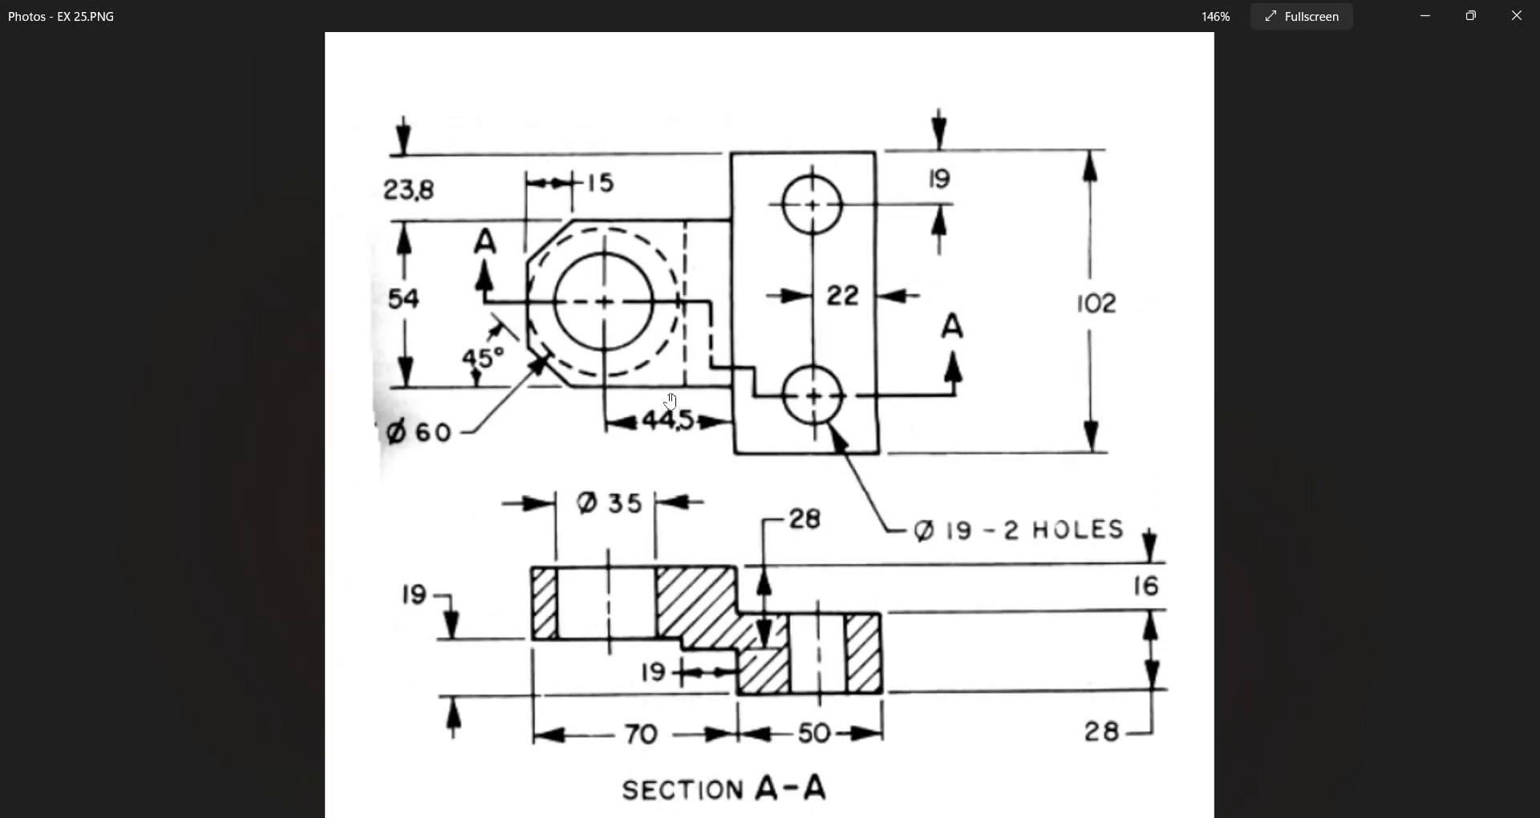
scroll(670, 305, "up", 2)
scroll(659, 425, "down", 1)
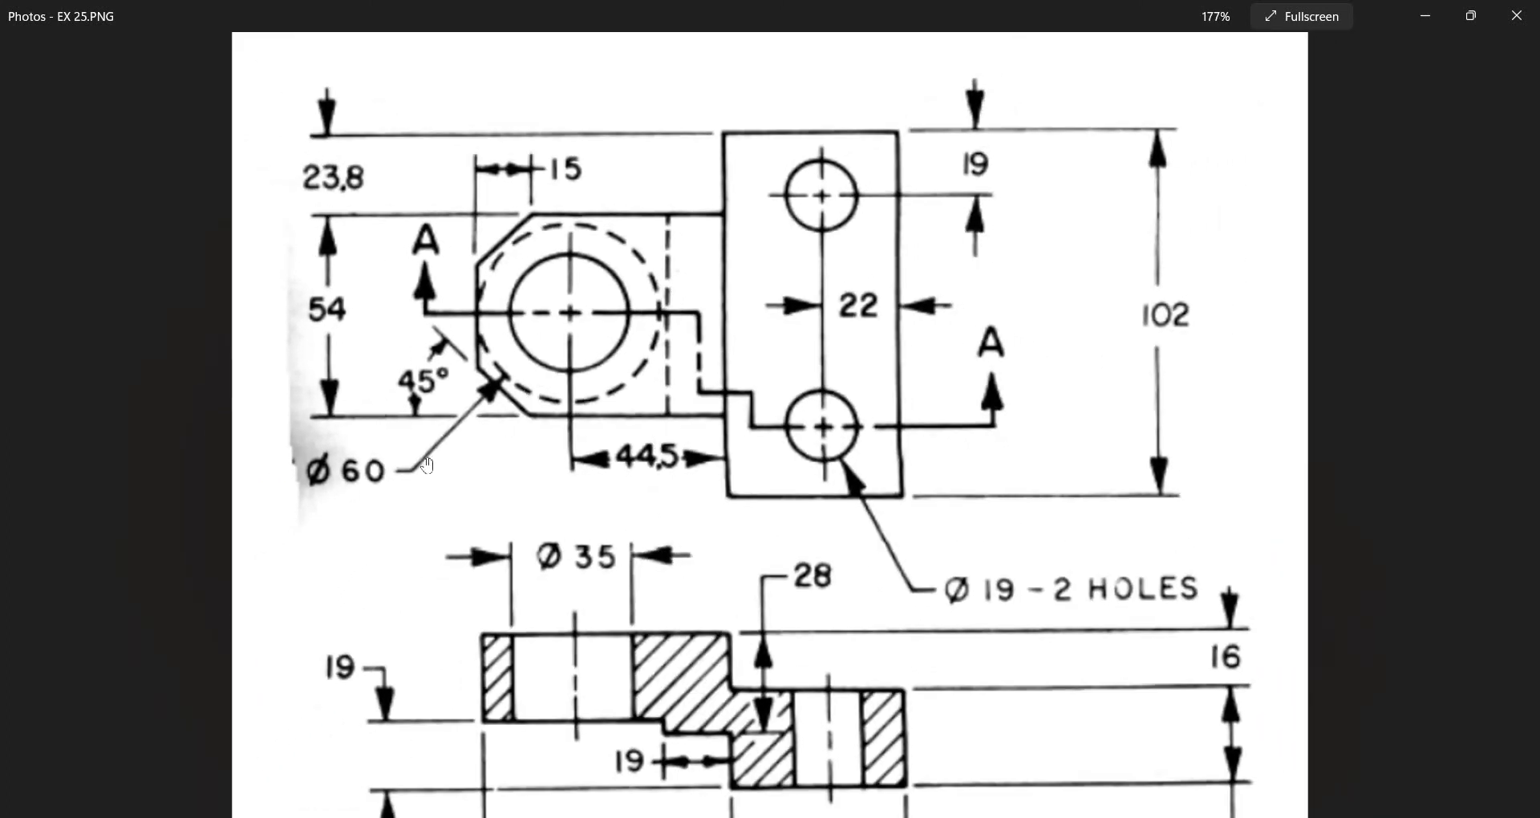
scroll(427, 463, "down", 1)
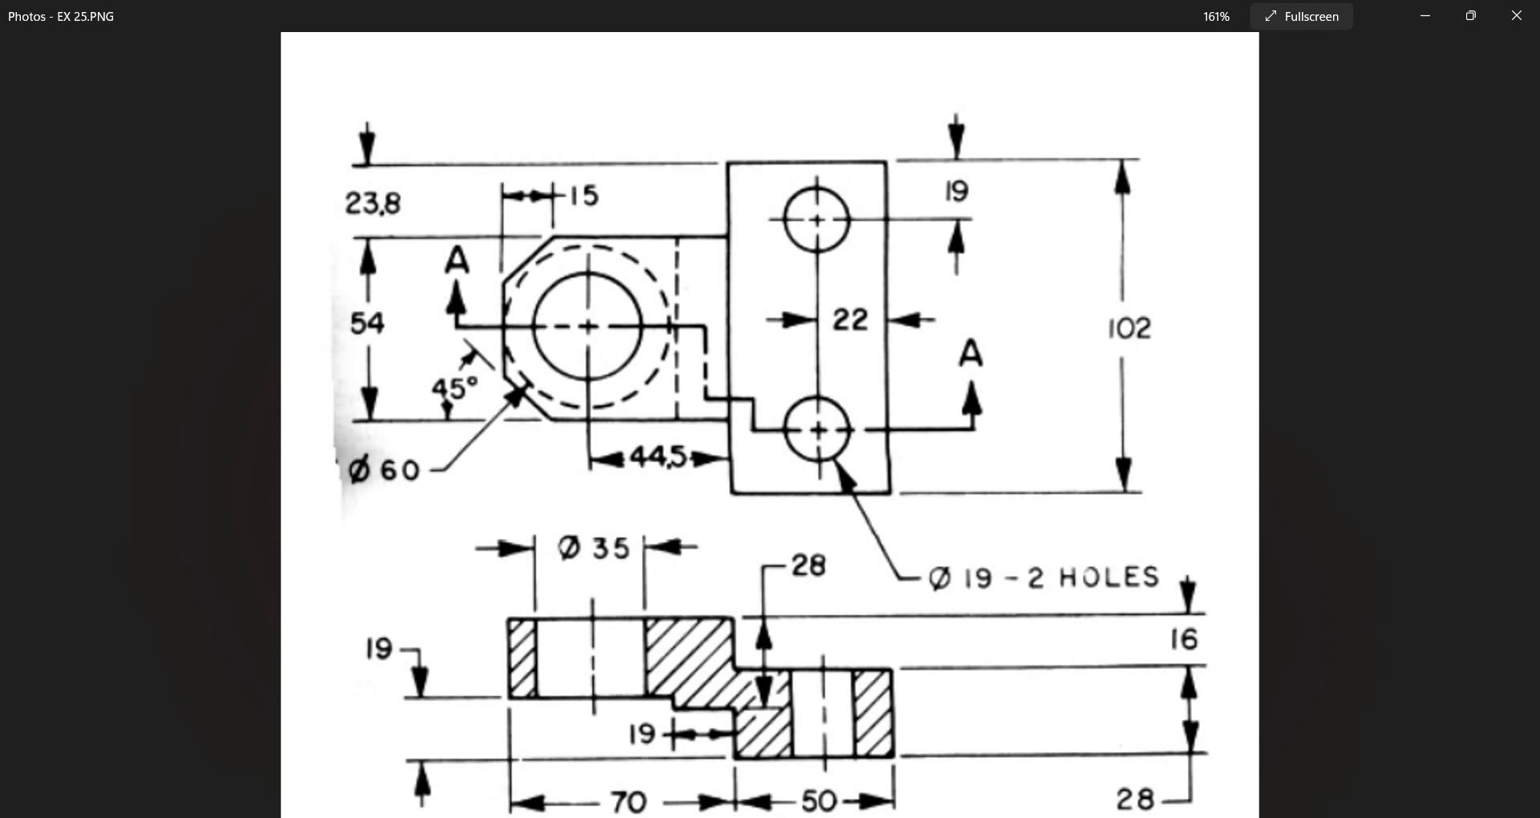
Return to SOLIDWORKS and inspect the 60 mm cylinder's overlap with the lug's step
key("alt+Tab")
mouse_move(1066, 319)
middle_mouse_down()
mouse_move(1036, 379)
mouse_move(909, 425)
middle_mouse_up()
scroll(1009, 376, "up", 4)
left_click(910, 425)
middle_click_drag(852, 477, 834, 532)
key("Escape")
scroll(854, 450, "down", 3)
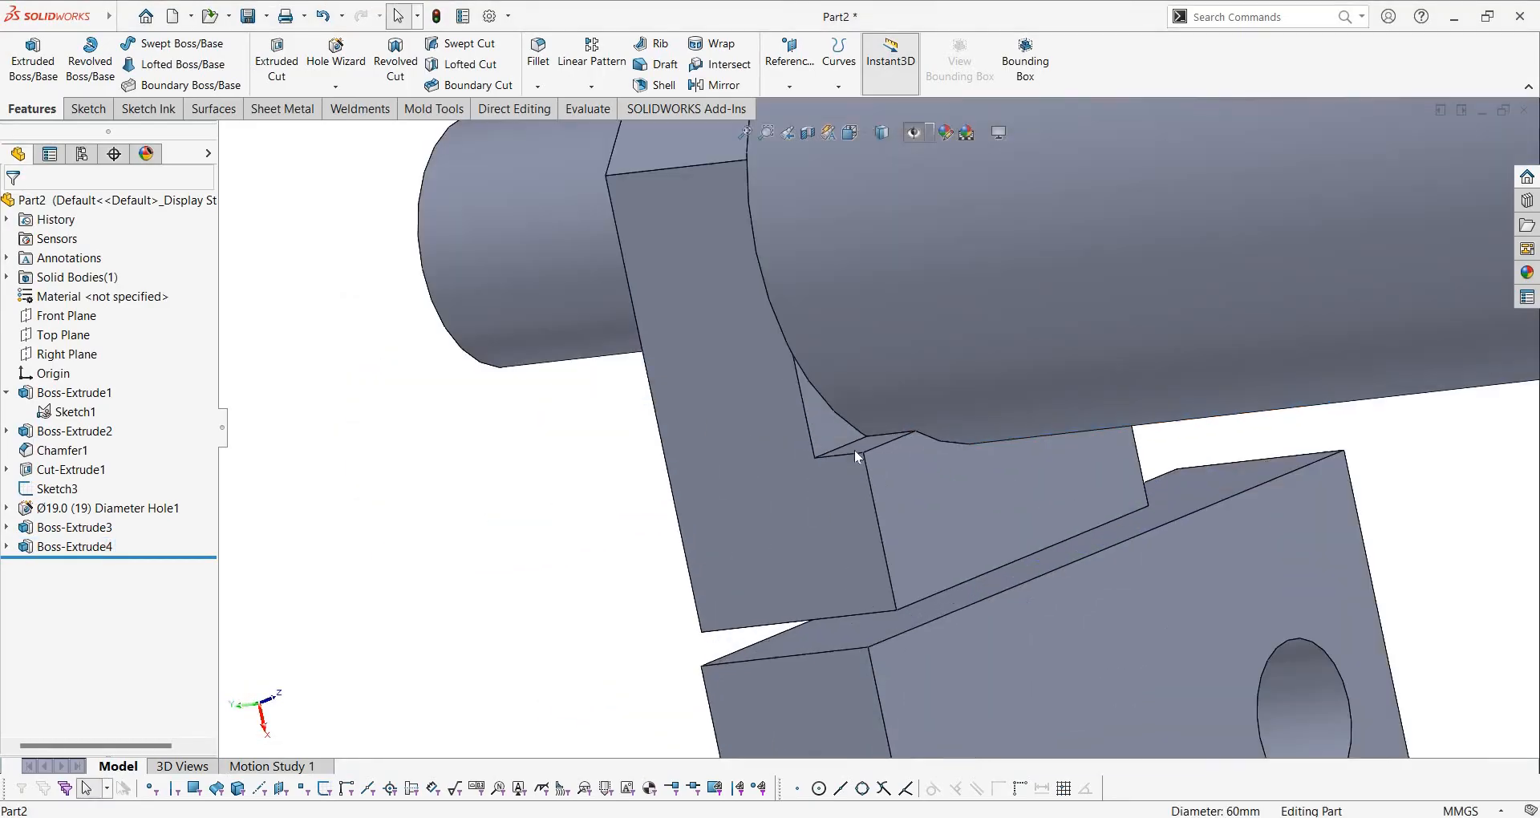
left_click(854, 450)
middle_click_drag(854, 450, 1094, 350)
scroll(956, 435, "down", 2)
scroll(954, 429, "up", 3)
scroll(1094, 349, "up", 5)
key("Escape")
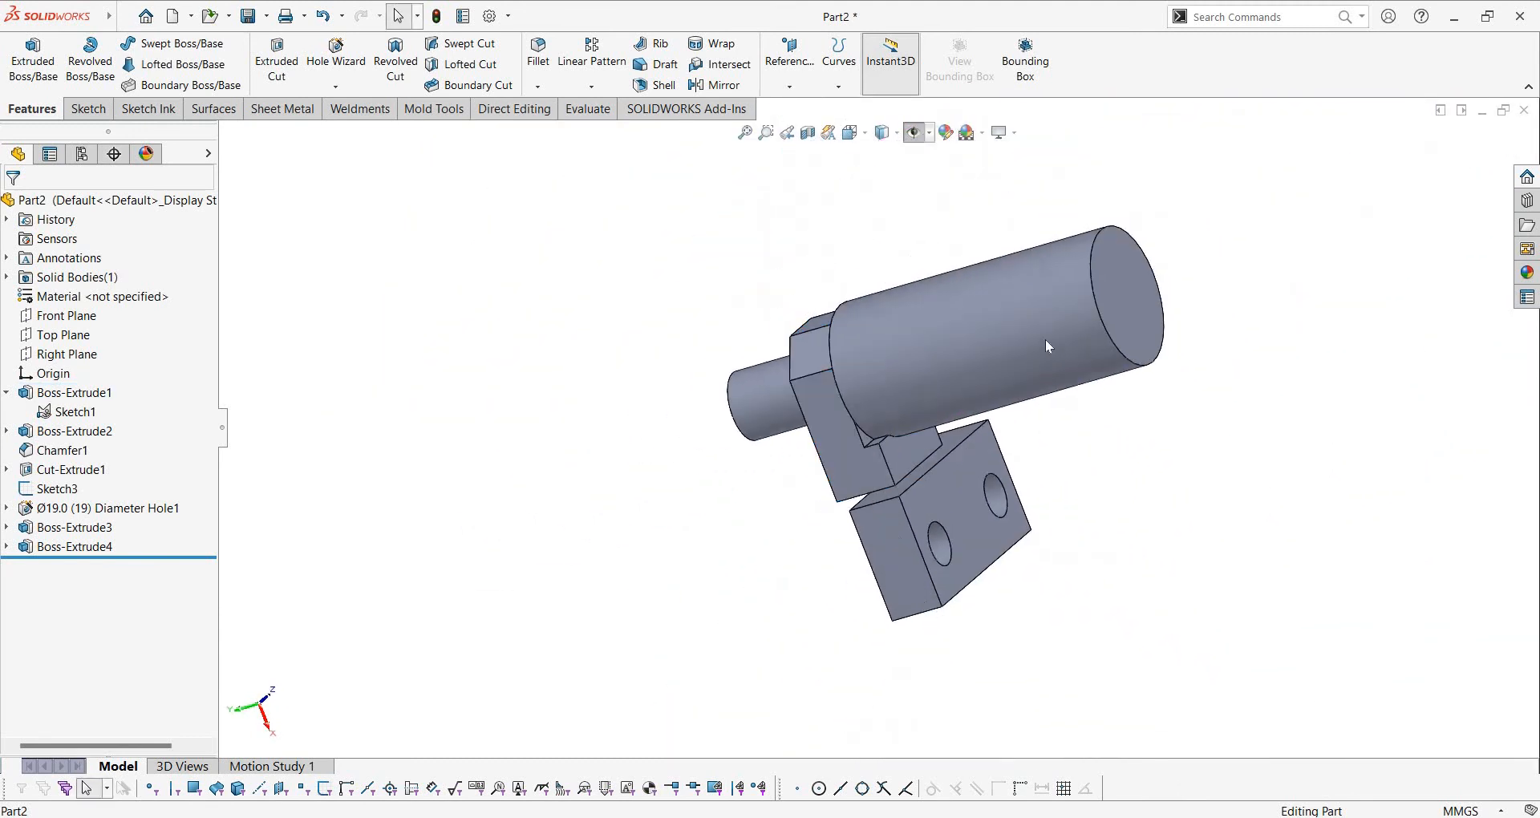
Delete the 60 mm cylinder's extrusion and the smaller cylinder's extrusion that fills the lug's bore
left_click(1046, 341)
key("Delete")
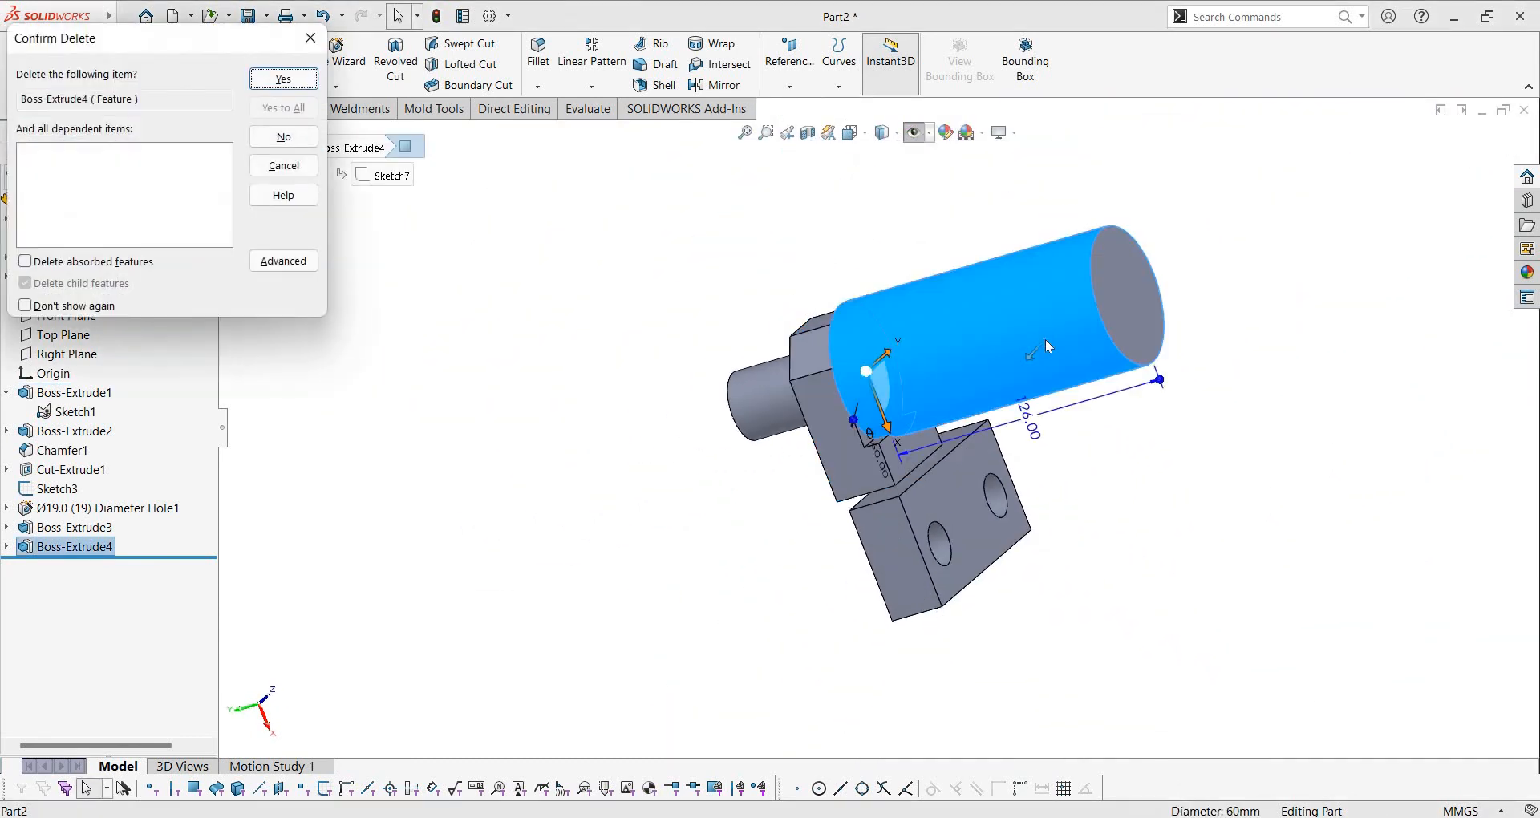
key("Return")
scroll(682, 382, "down", 3)
left_click(681, 385)
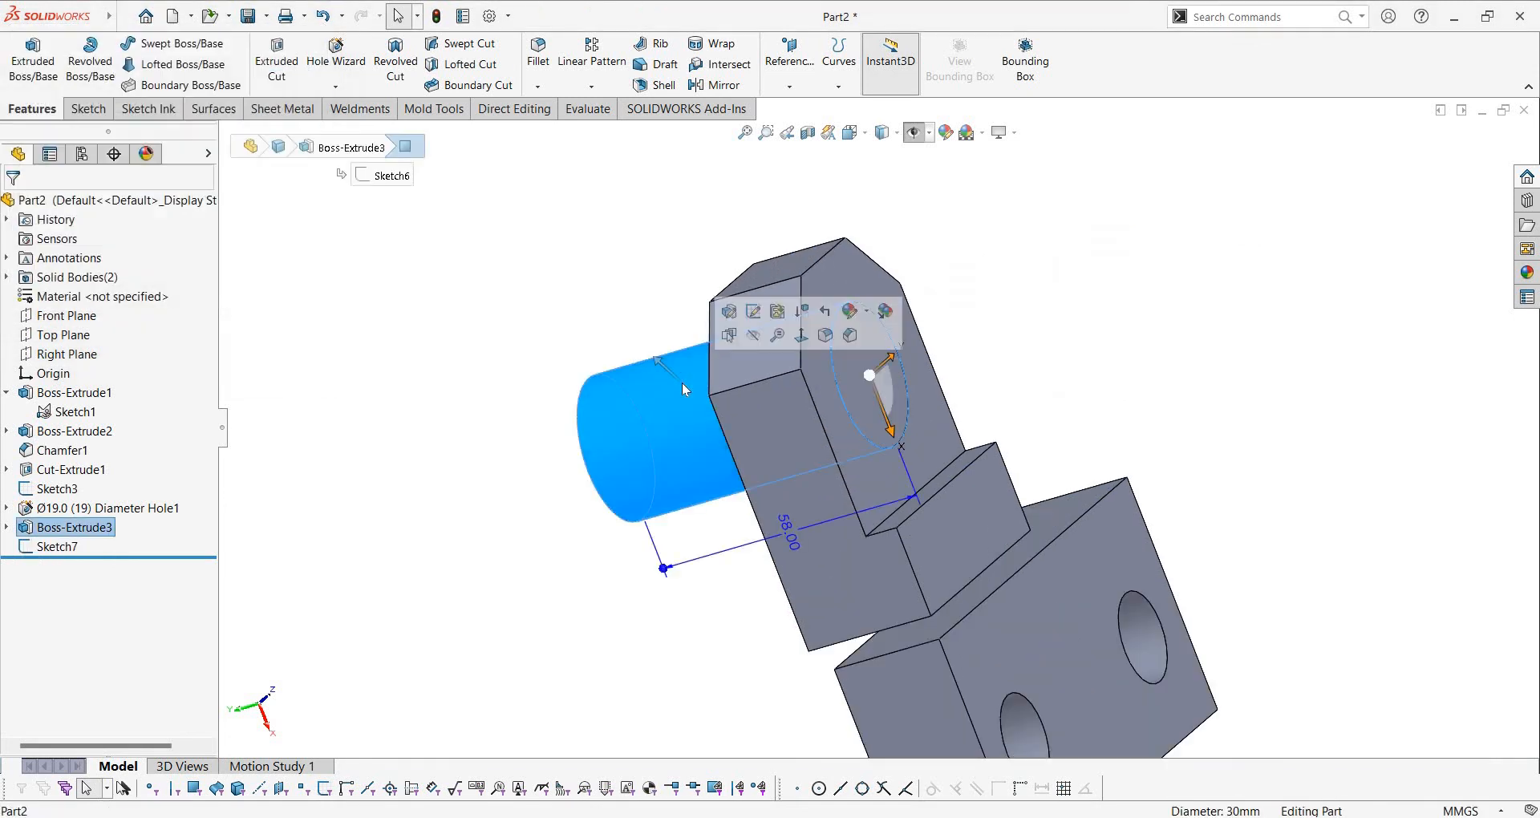
key("Delete")
key("Return")
scroll(969, 405, "up", 3)
scroll(961, 474, "down", 5)
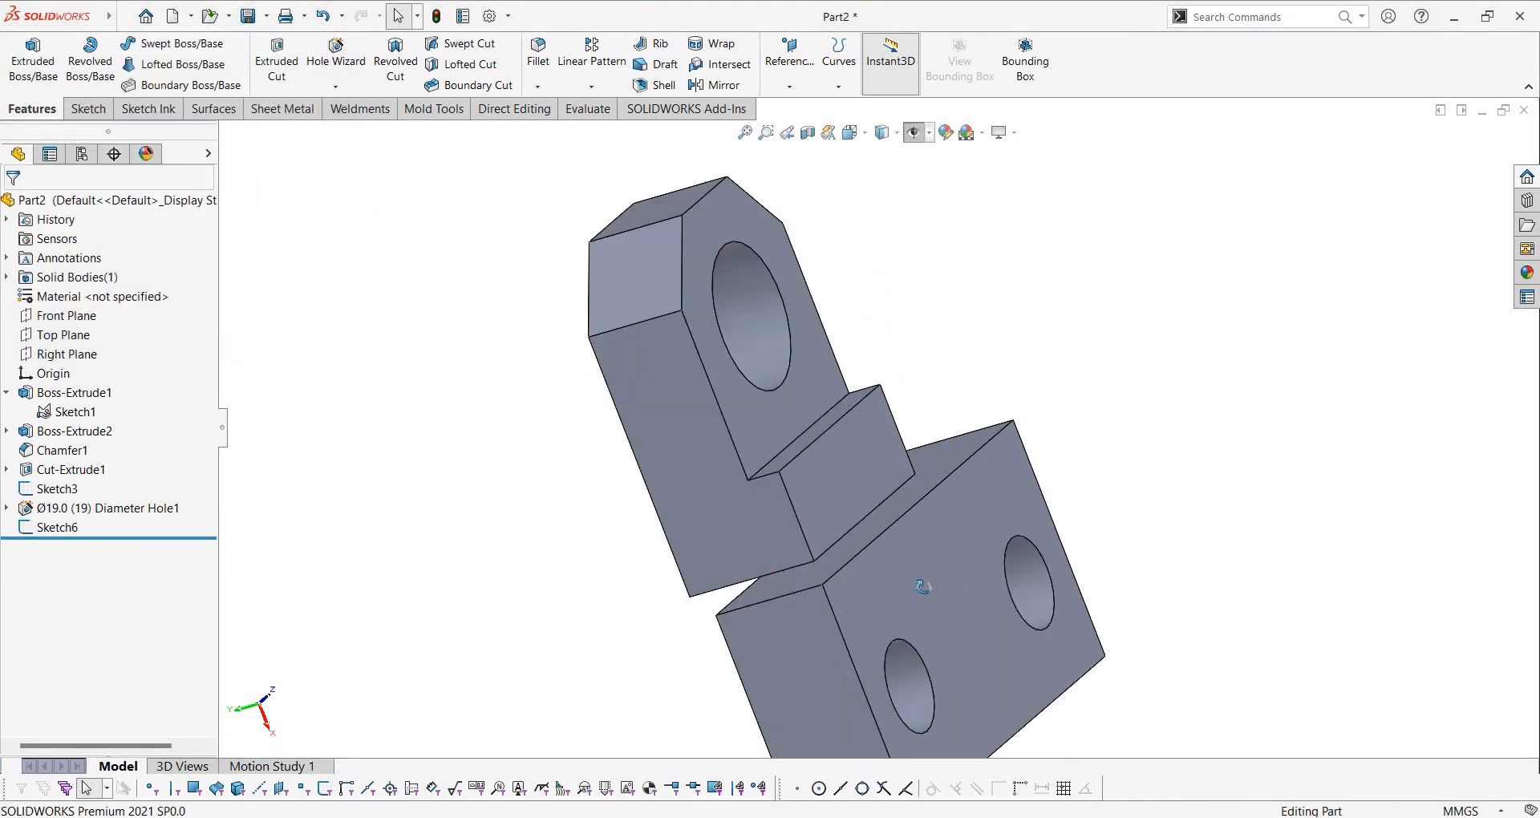
Inspect the lug's step in the model and compare it with section A-A in the EX 25 drawing
middle_click_drag(922, 587, 1012, 475)
scroll(943, 465, "up", 3)
scroll(890, 489, "down", 4)
middle_click_drag(891, 489, 858, 489)
key("alt+Tab")
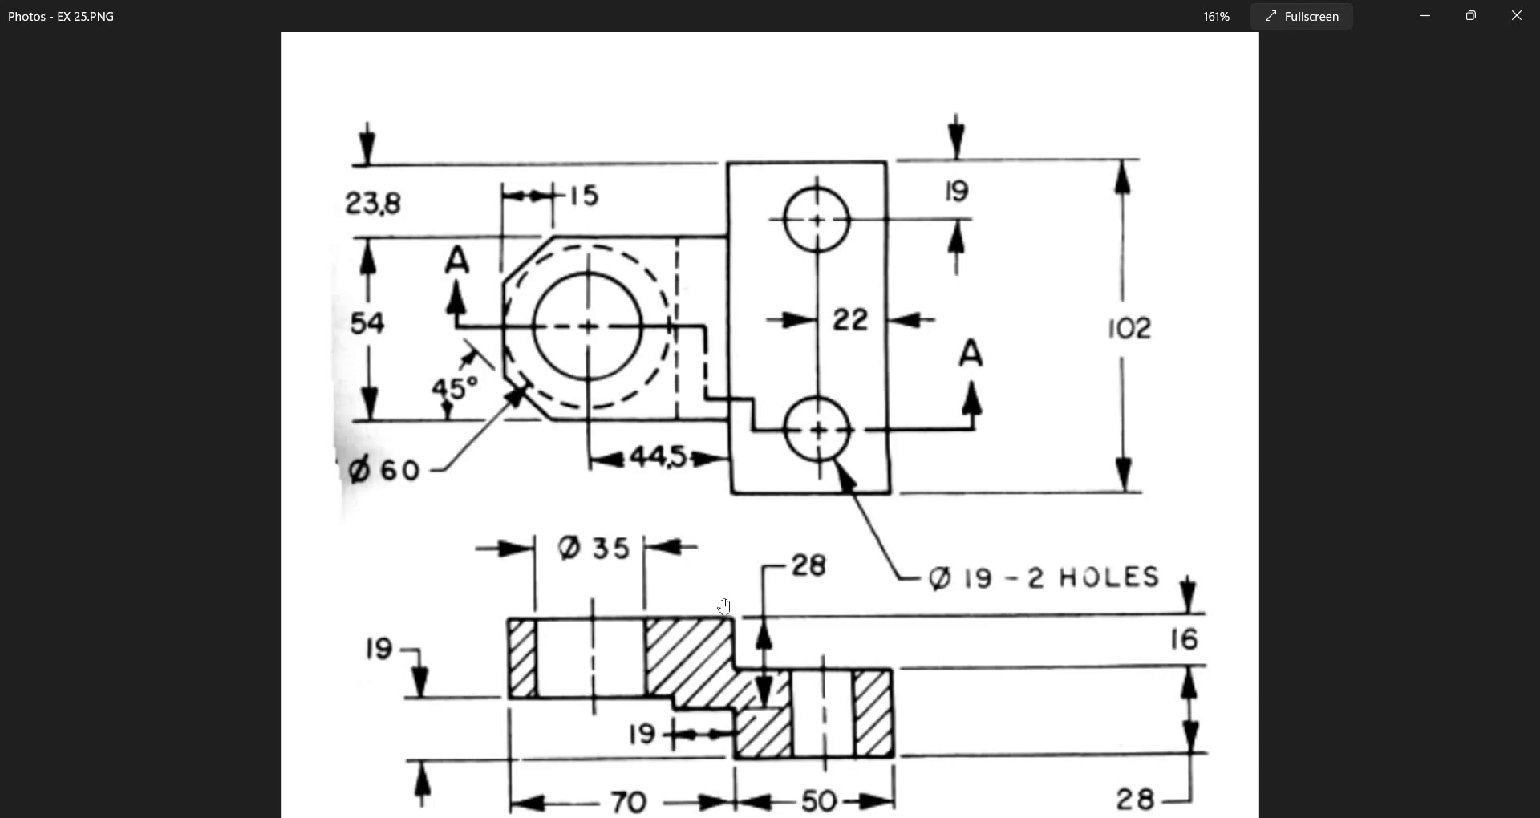
scroll(736, 711, "up", 5)
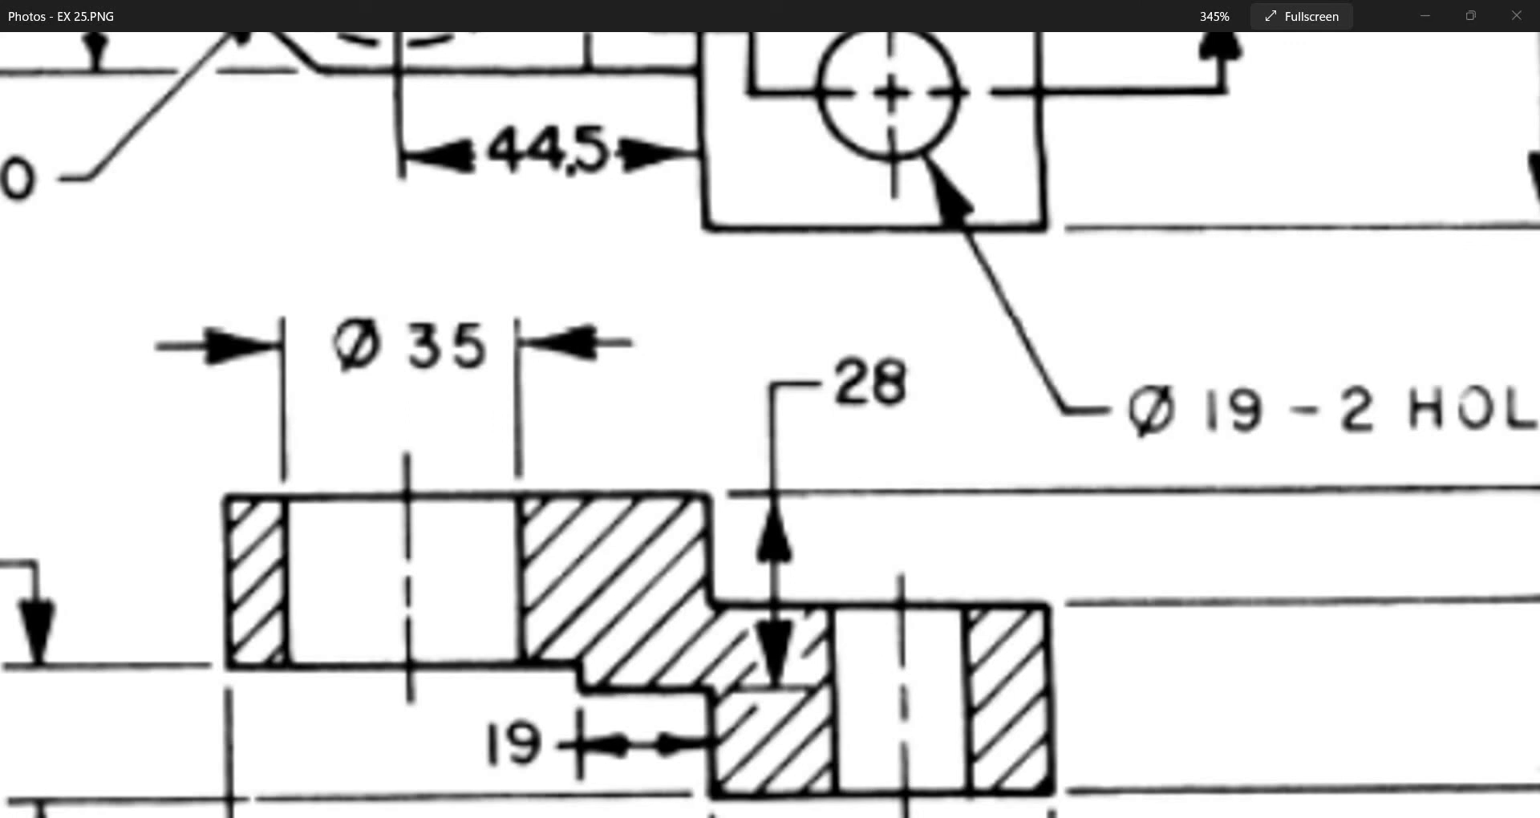
Back in SOLIDWORKS, chamfer three of the lug's 54 mm edges by 0.5 mm: both junctions with the base block and the lug's facing outer edge
key("alt+Tab")
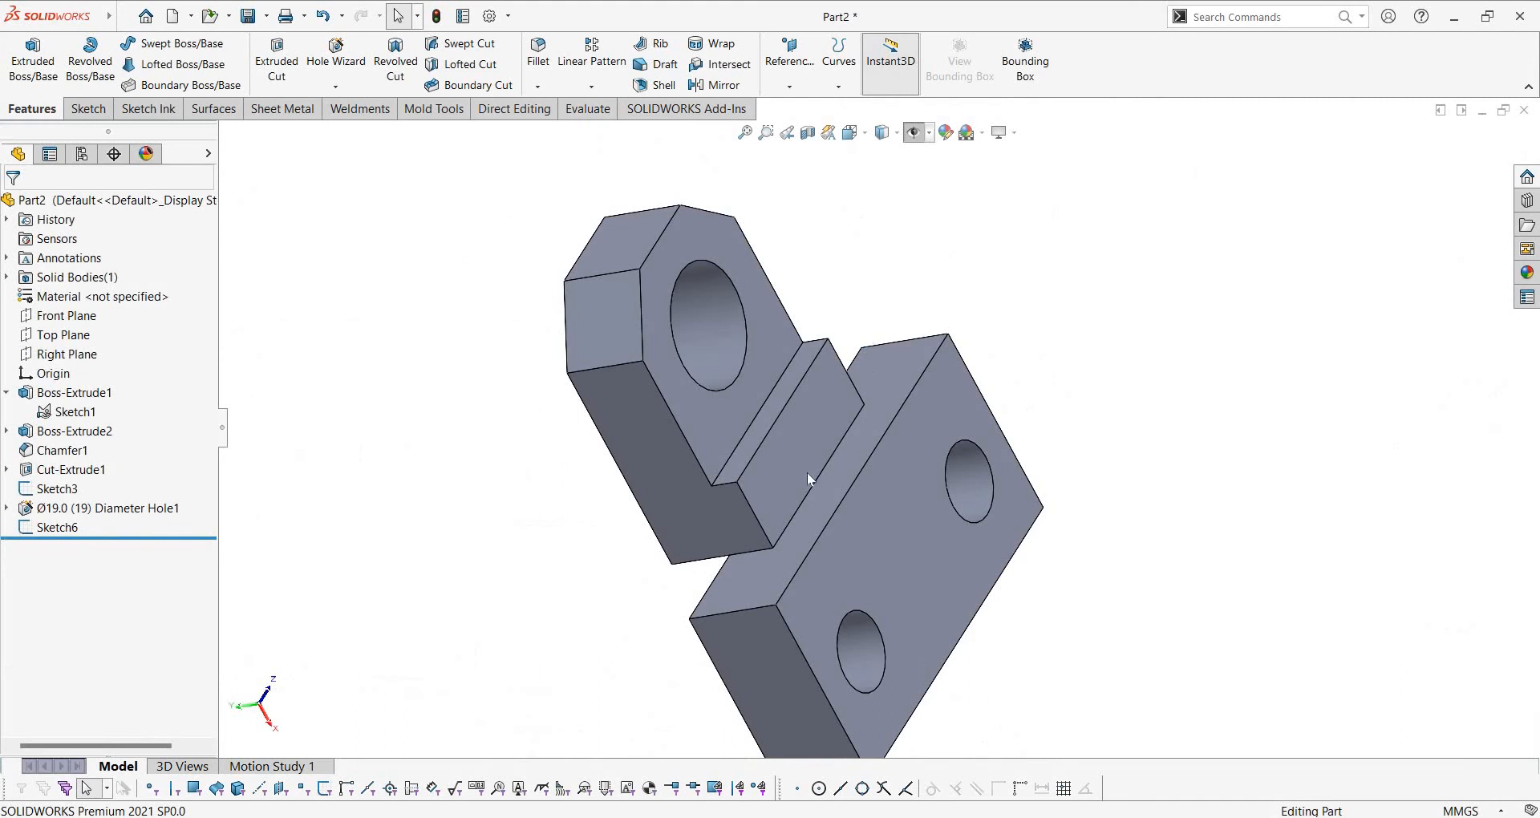
middle_click_drag(808, 473, 822, 488)
scroll(826, 486, "down", 4)
left_click(905, 395)
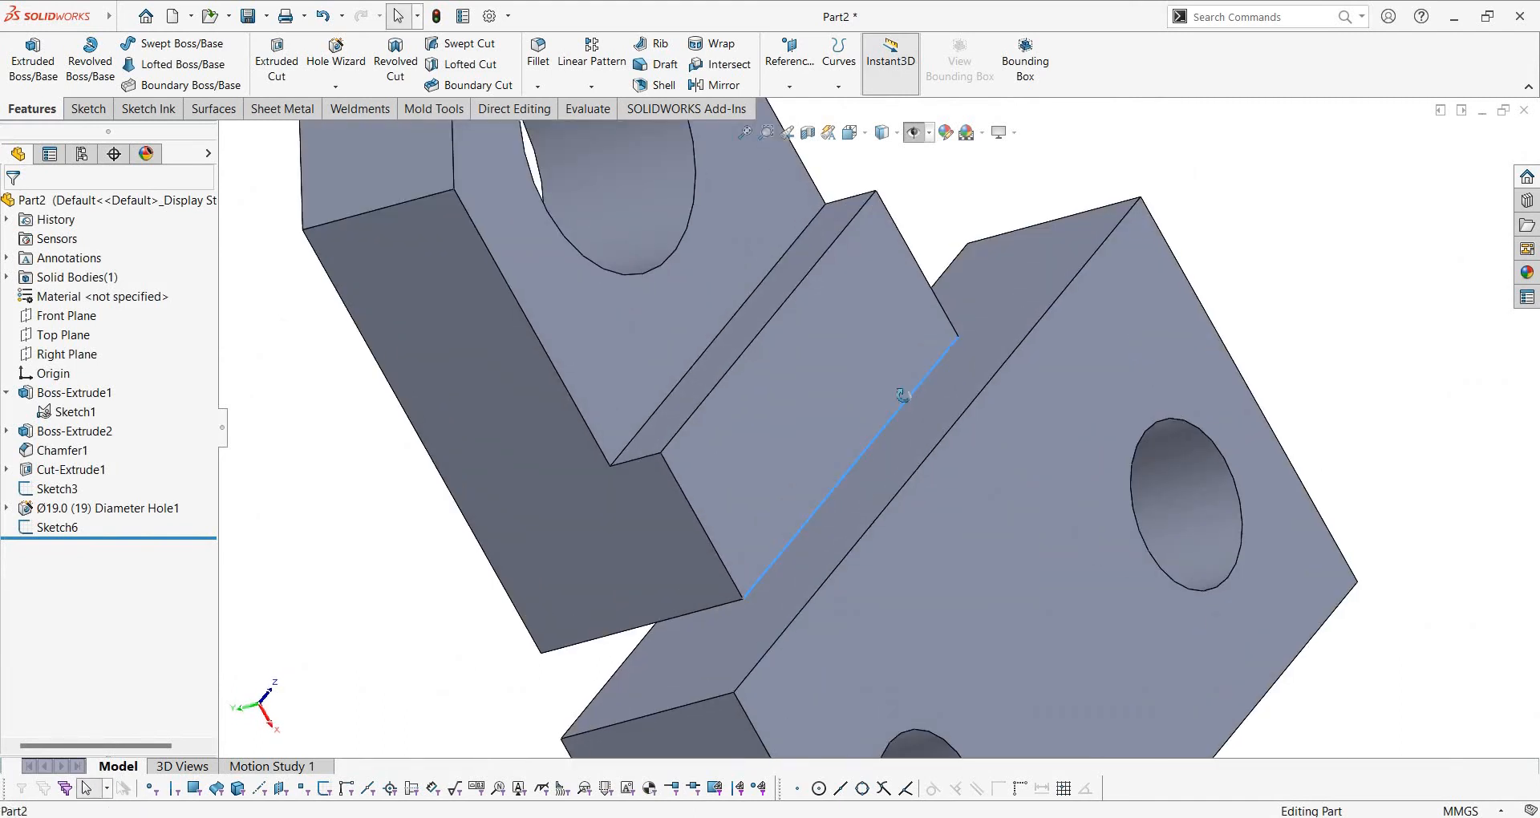
middle_click_drag(905, 395, 809, 636)
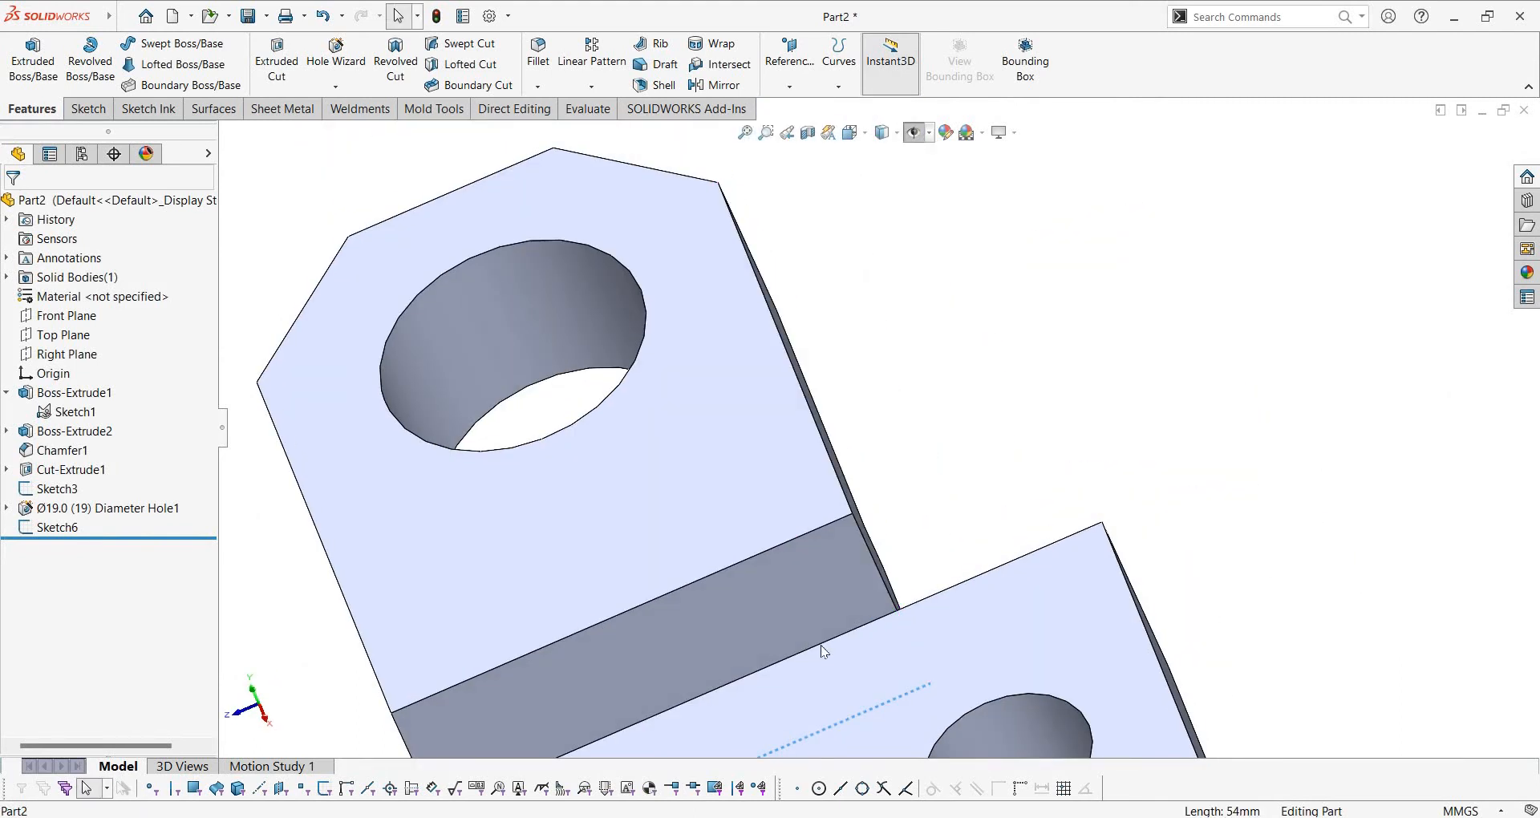
left_click(820, 645, "ctrl")
left_click(740, 562, "ctrl")
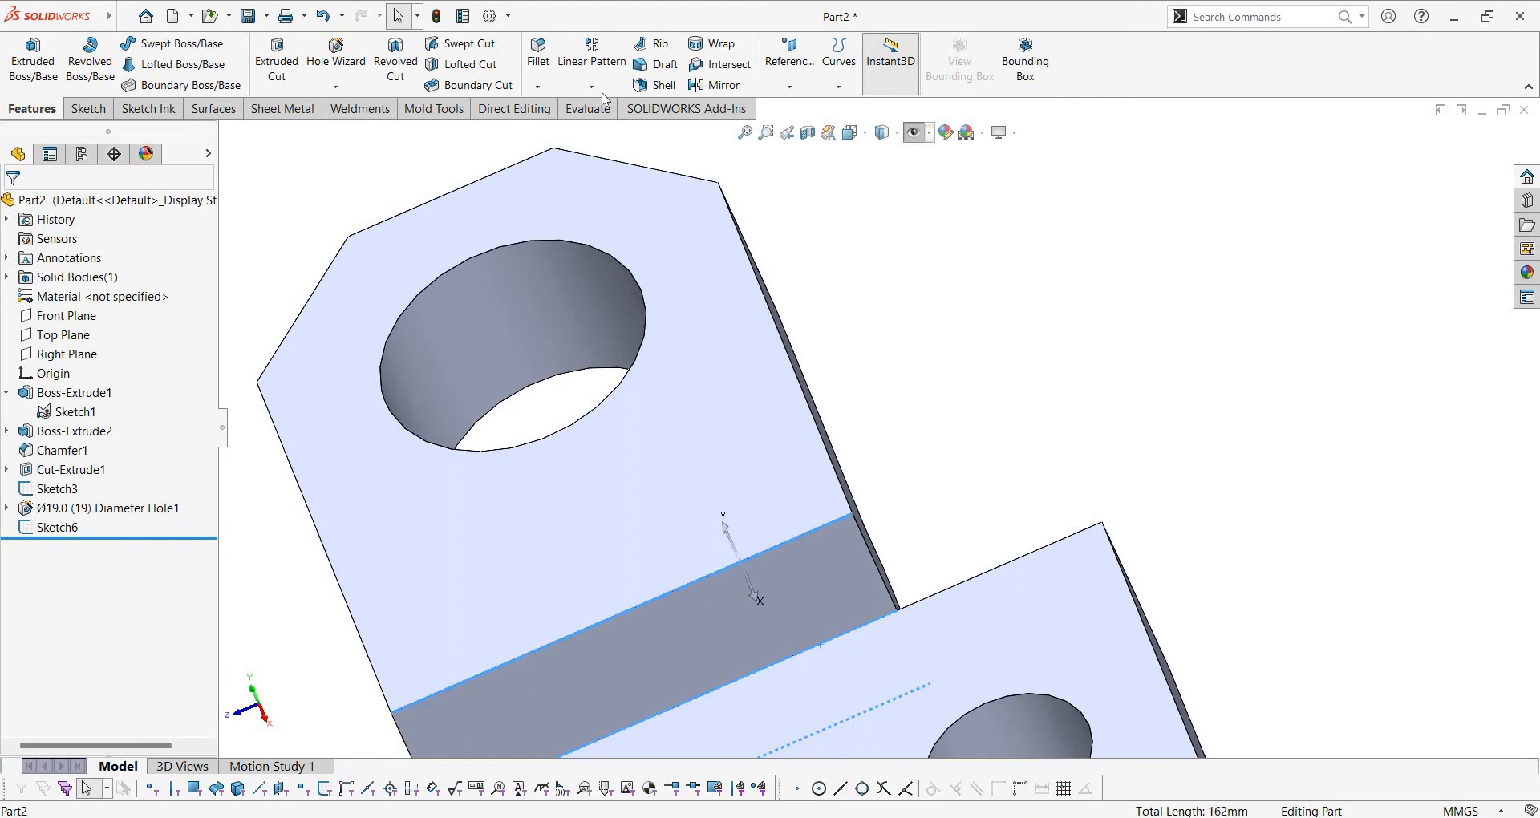
left_click(537, 86)
left_click(569, 127)
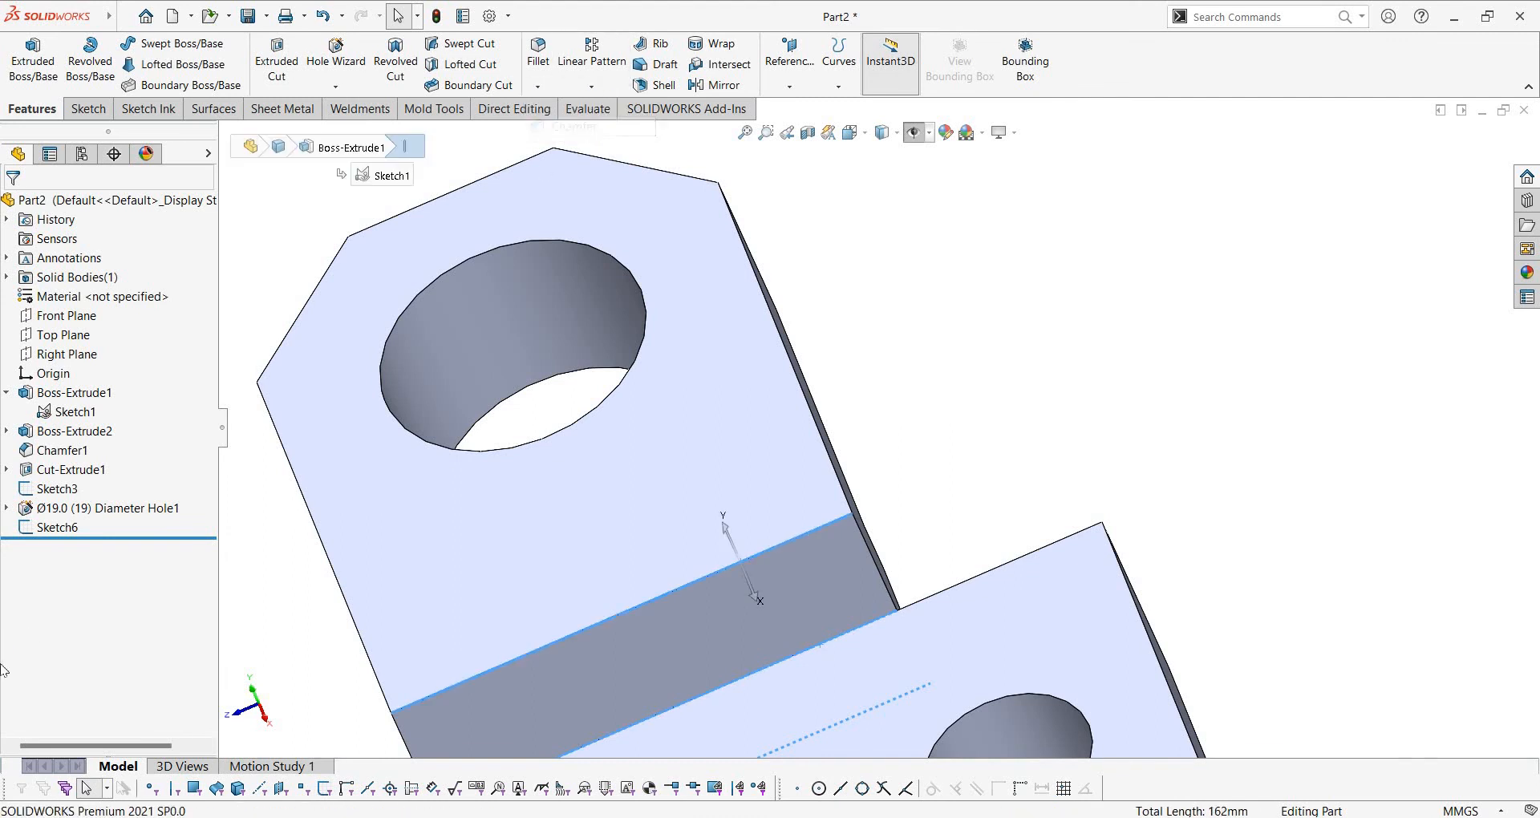
type("0.5")
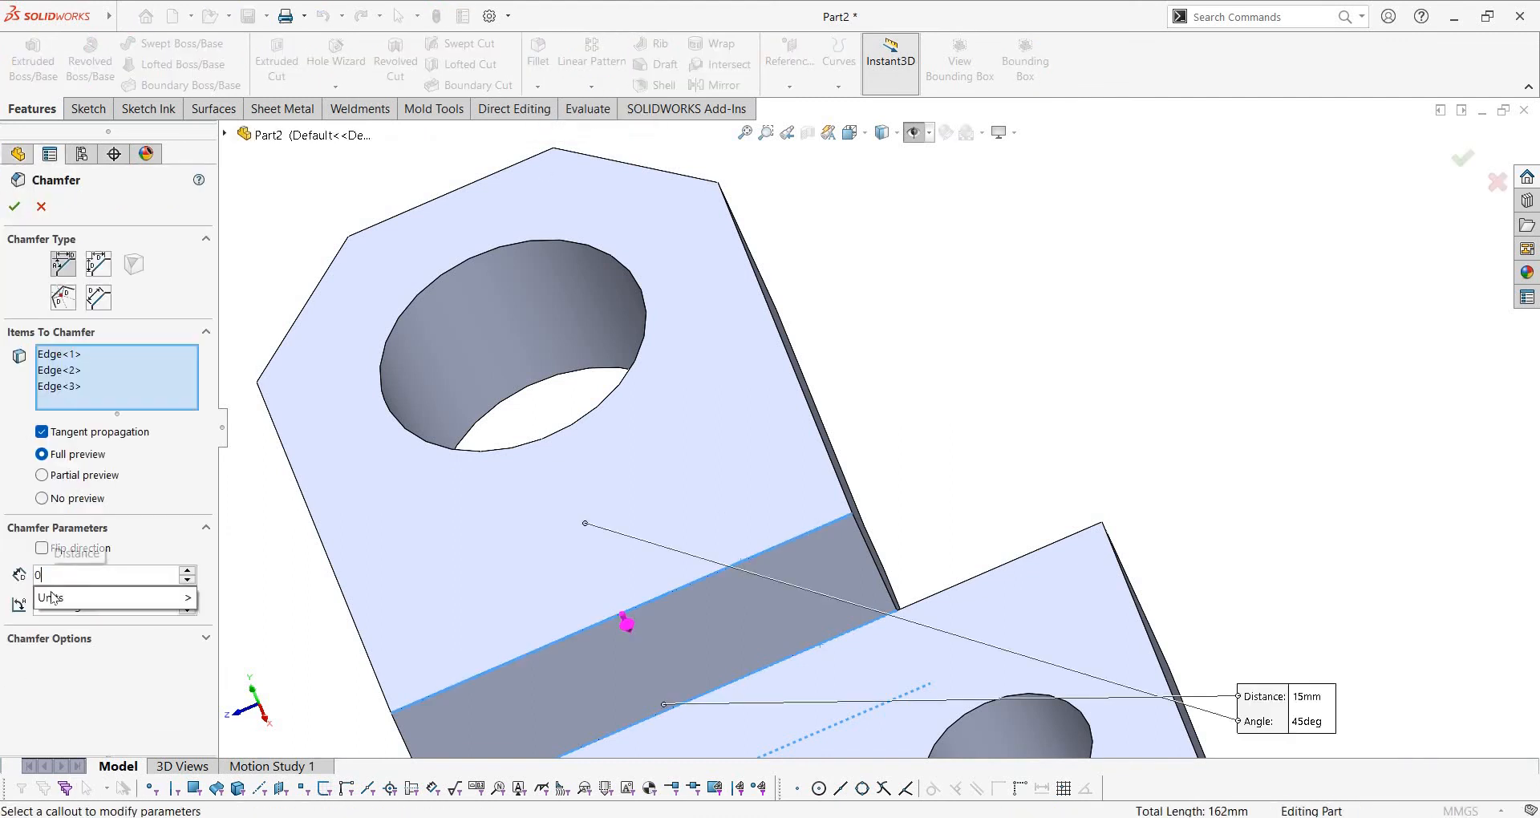
key("Return")
key("Return")
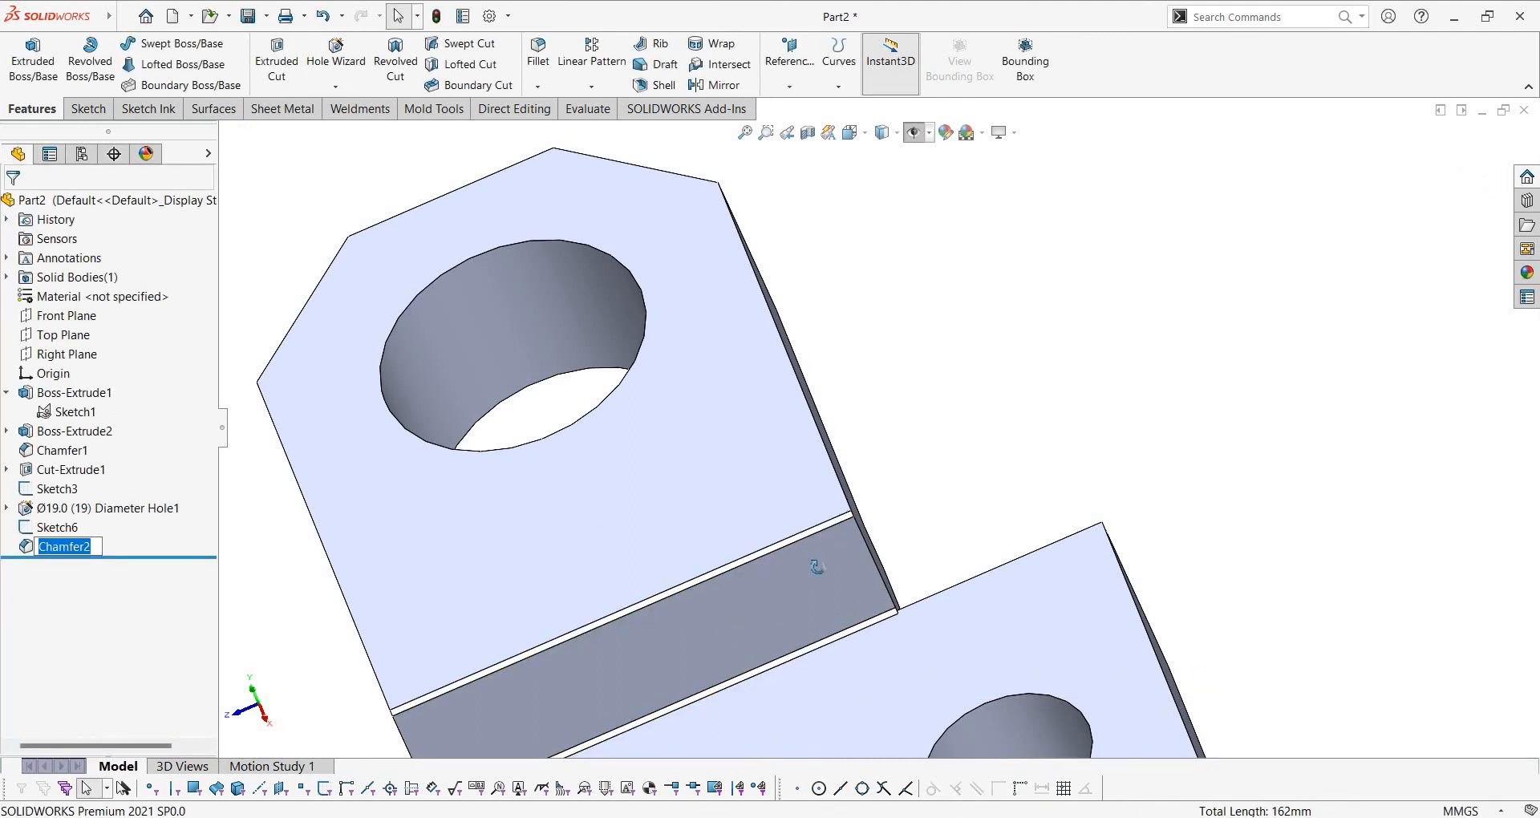
Examine the new chamfers along the lug's edges and at its junction with the base block
scroll(777, 574, "down", 5)
middle_click_drag(817, 567, 850, 503)
scroll(850, 503, "up", 8)
middle_click_drag(979, 591, 802, 503)
scroll(750, 425, "down", 9)
middle_click_drag(801, 387, 797, 345)
scroll(796, 345, "up", 4)
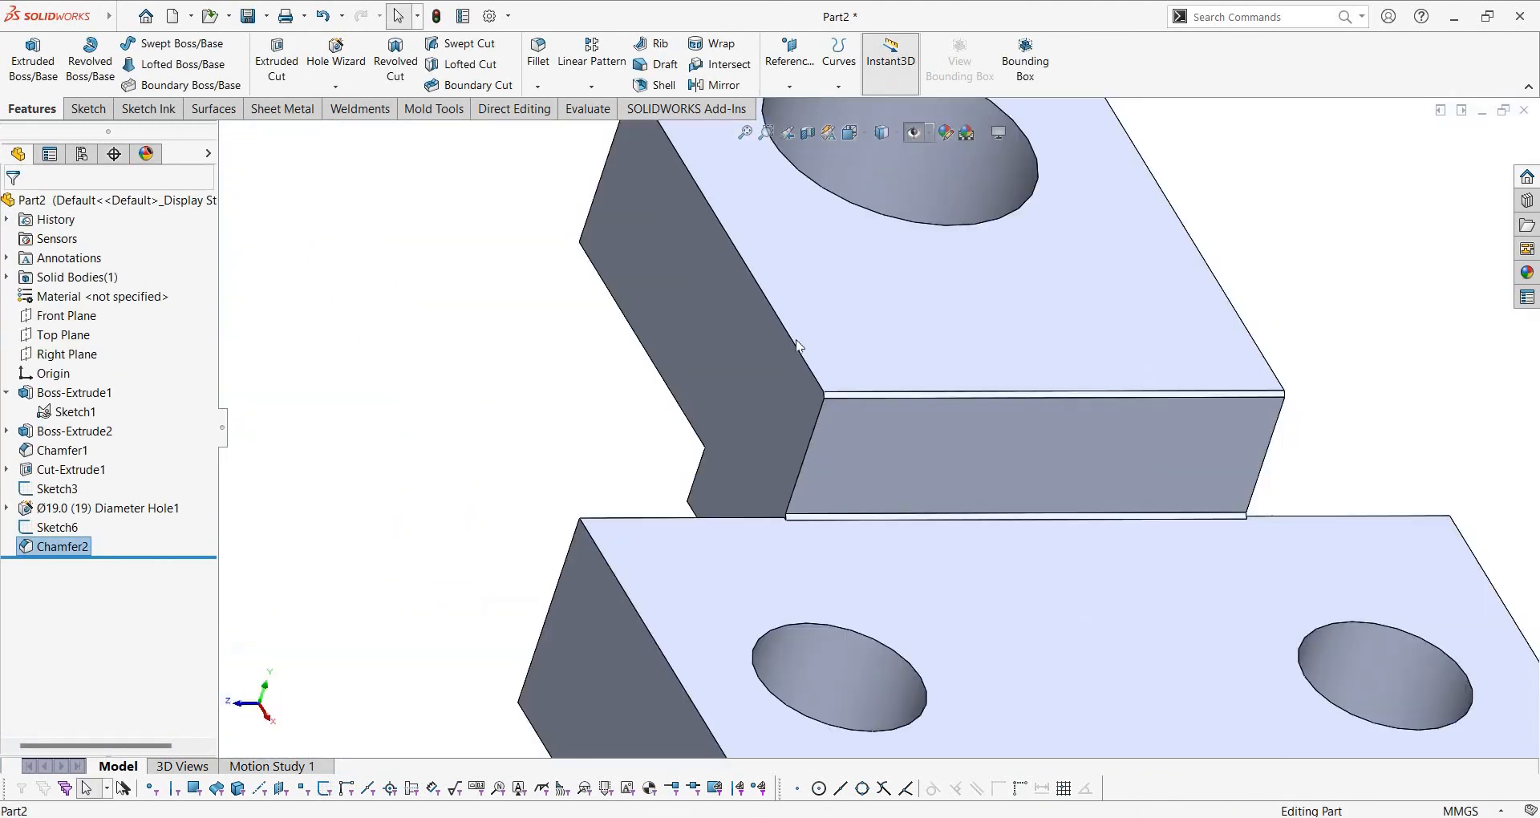
scroll(798, 344, "down", 3)
scroll(939, 522, "up", 10)
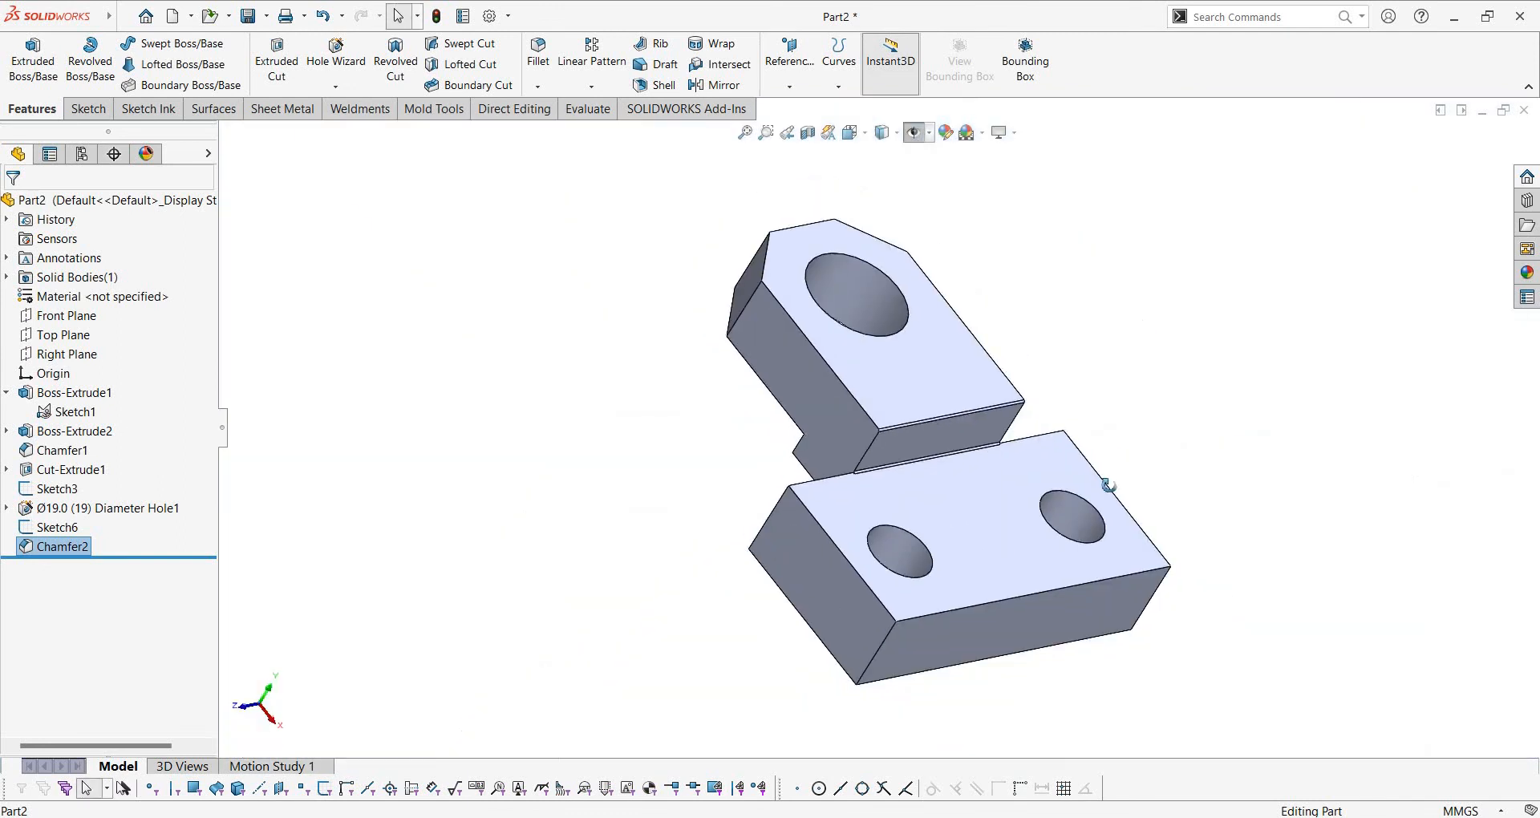
Try to chamfer two faces of the base block 0.5 mm at 45 degrees
middle_click_drag(928, 533, 577, 521)
left_click(804, 538)
left_click(813, 503, "ctrl")
left_click(538, 86)
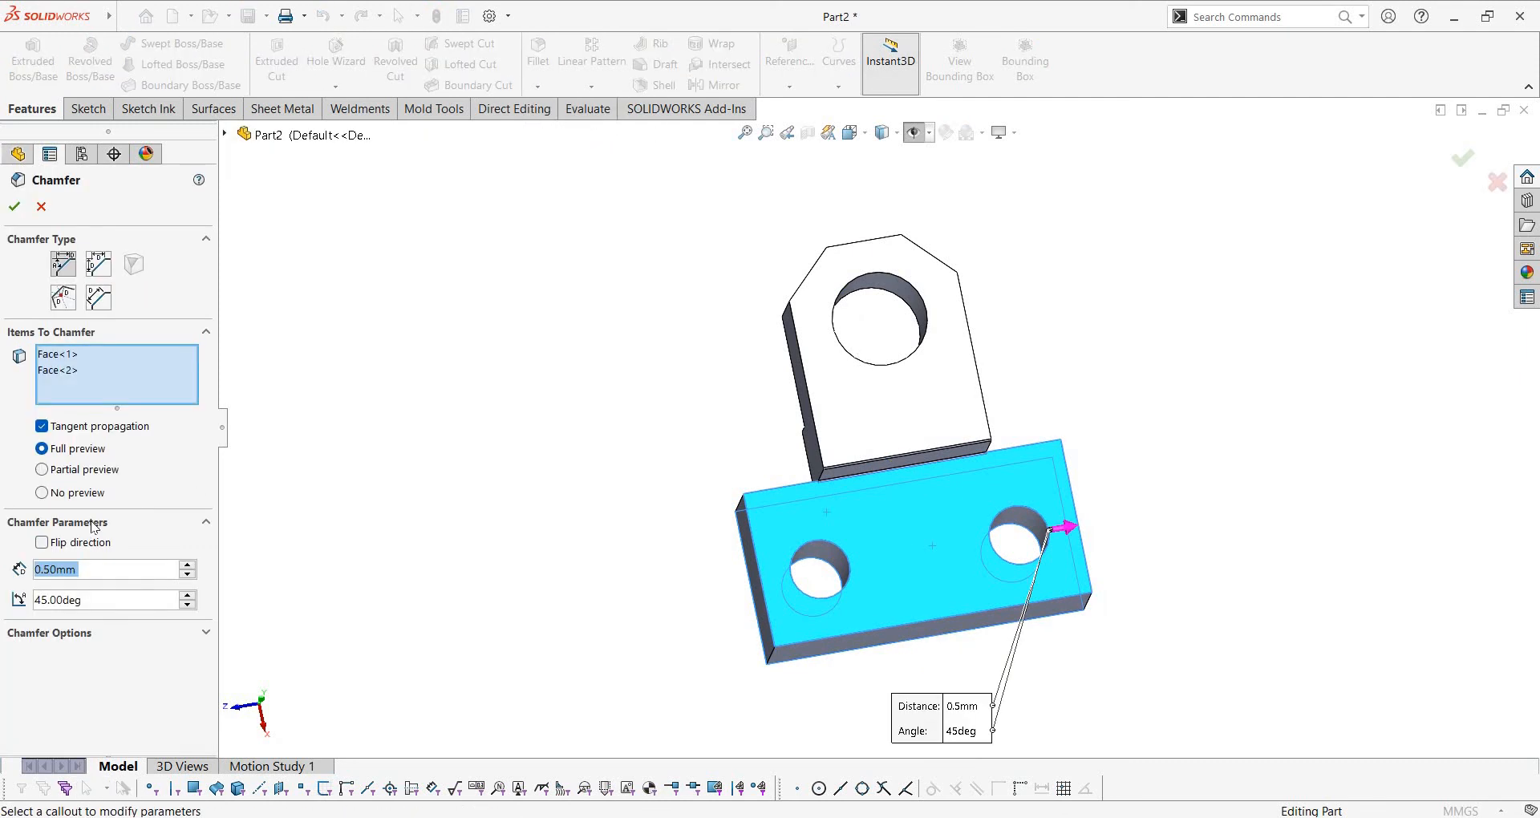
left_click(15, 206)
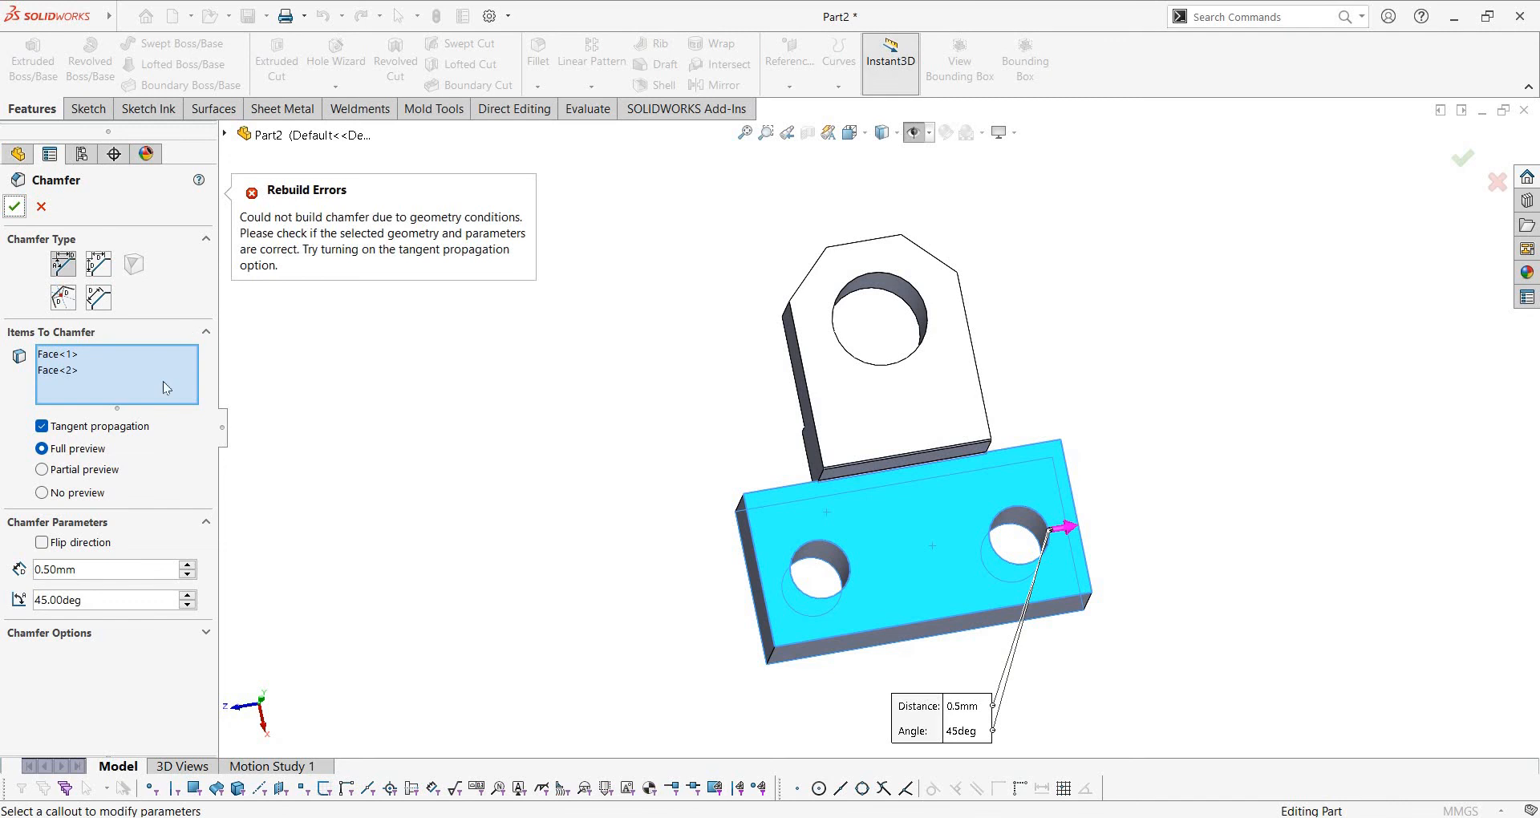
double_click(113, 570)
key("Escape")
Start a 0.5 mm, 45-degree chamfer on the base block's long edge next to the lug's stepped side
scroll(907, 611, "down", 4)
mouse_move(911, 526)
middle_mouse_down()
mouse_move(970, 550)
mouse_move(1102, 538)
middle_mouse_up()
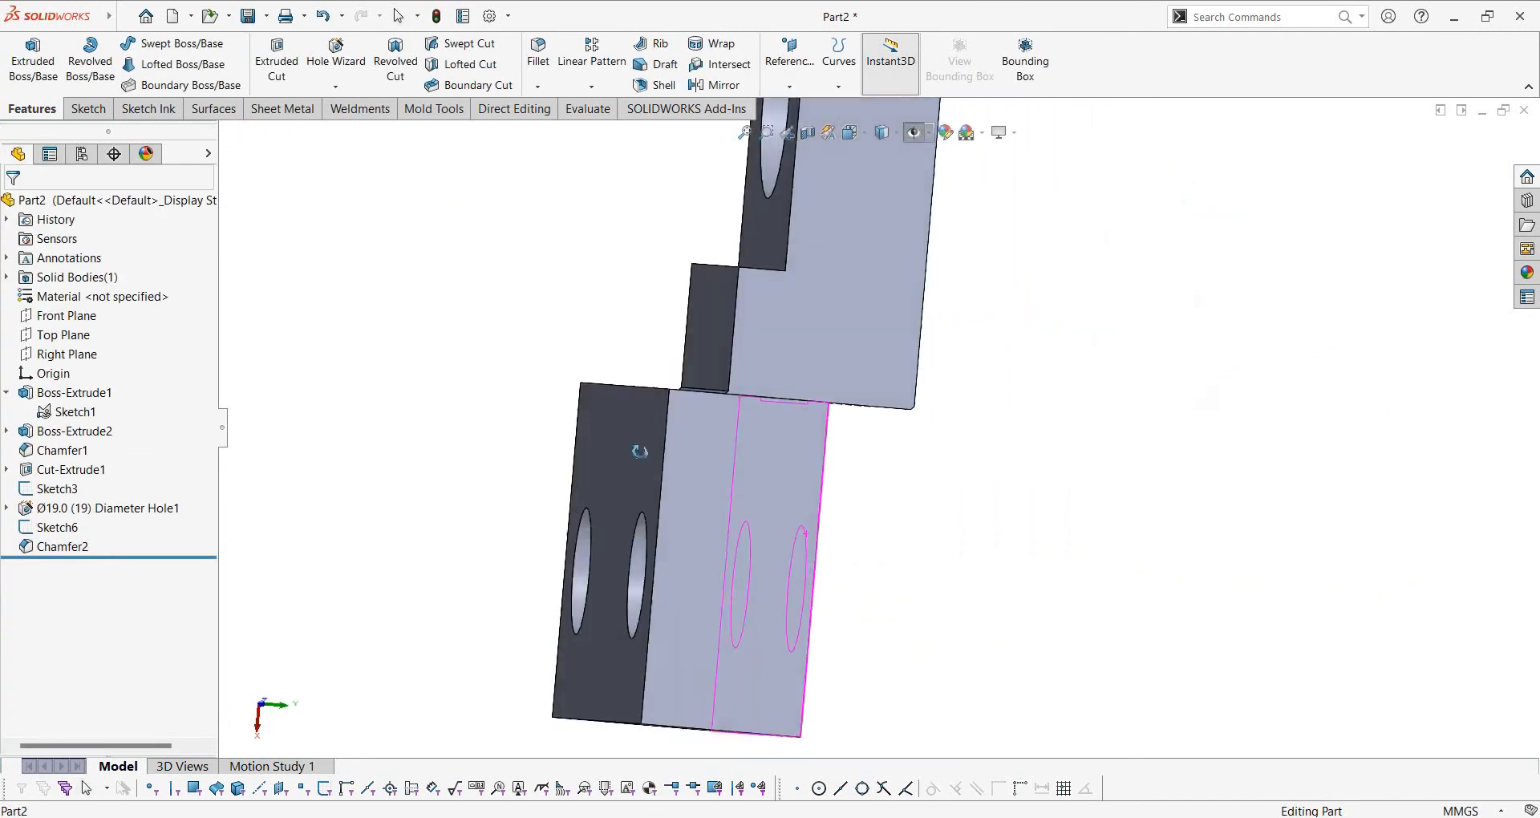
middle_click_drag(639, 450, 826, 441)
mouse_move(643, 398)
middle_mouse_down()
mouse_move(701, 519)
mouse_move(753, 554)
middle_mouse_up()
scroll(700, 519, "up", 3)
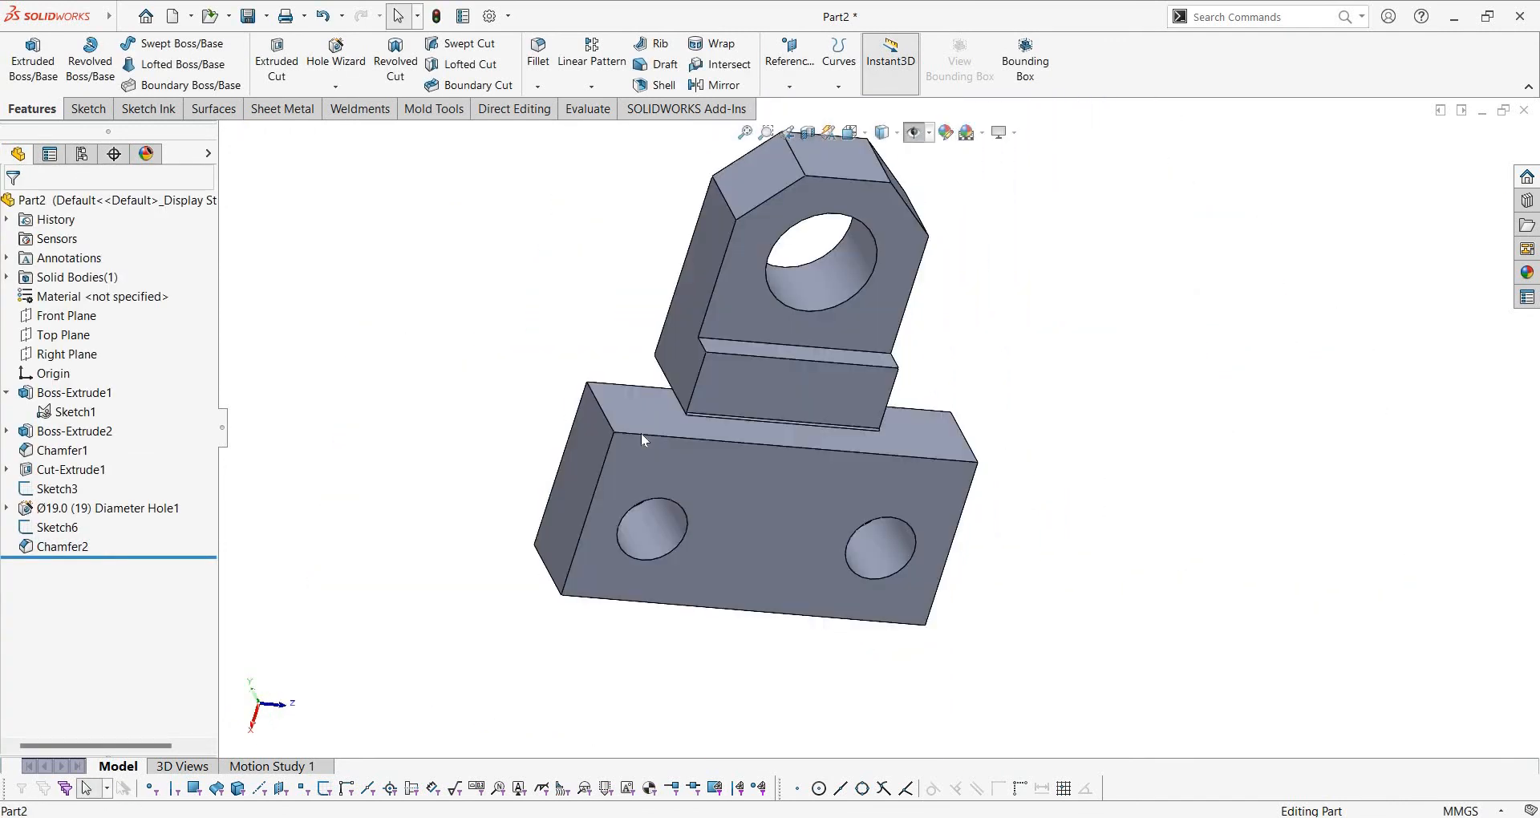
left_click(642, 436)
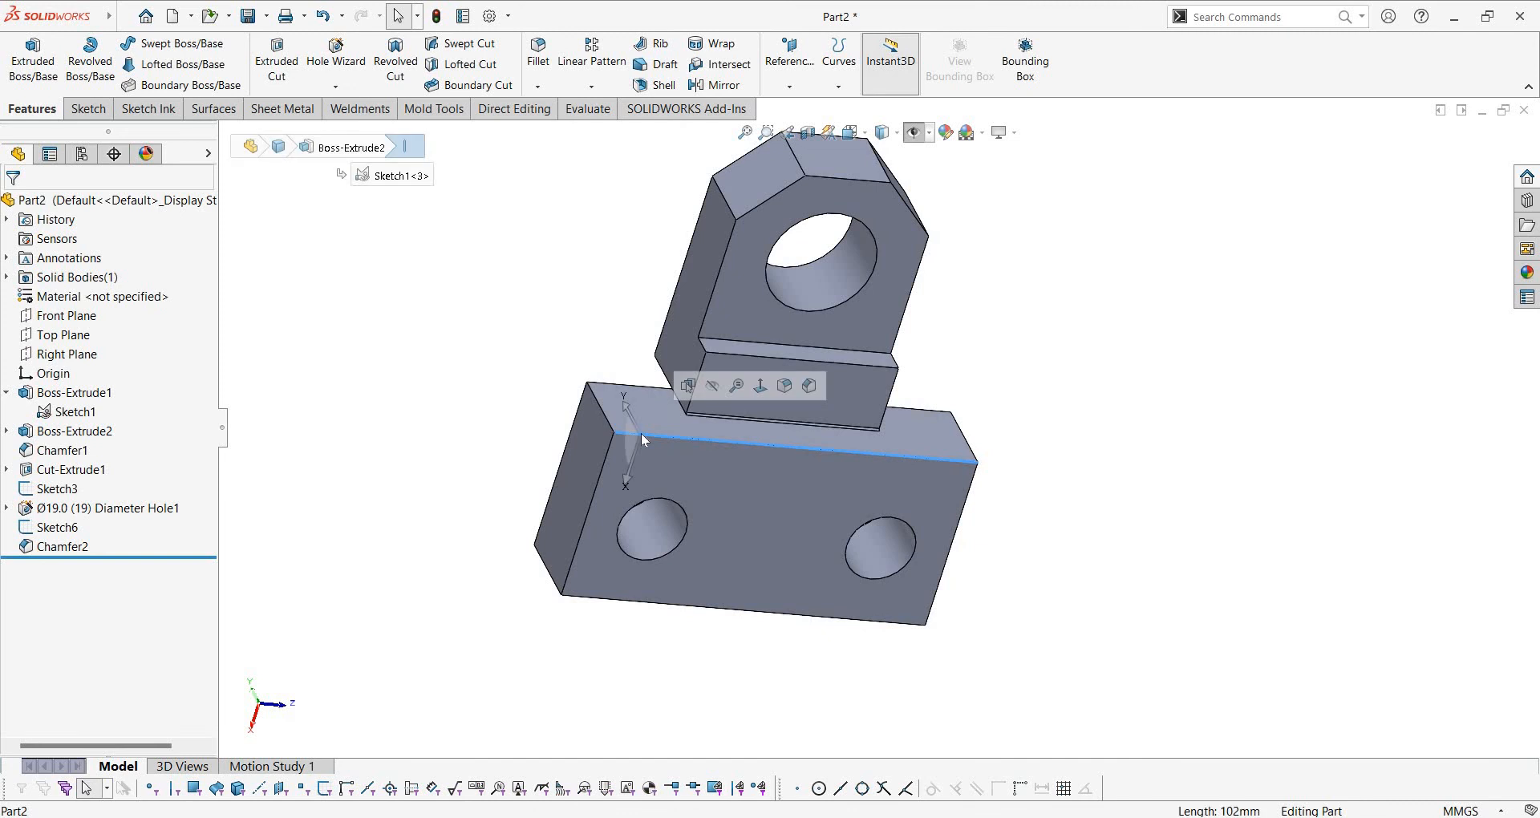
left_click(537, 85)
left_click(569, 127)
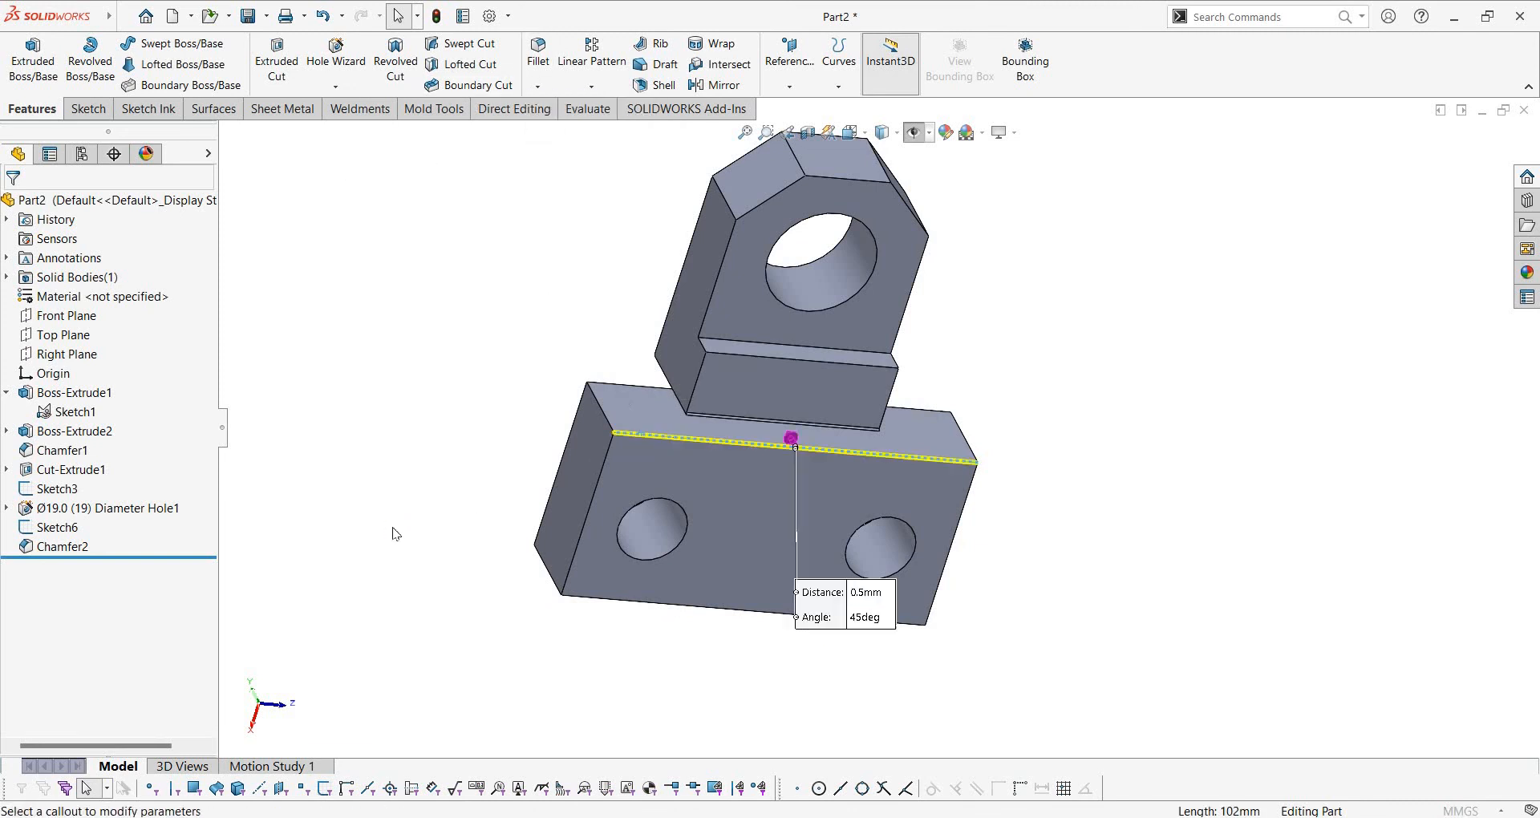
middle_click_drag(640, 486, 592, 393)
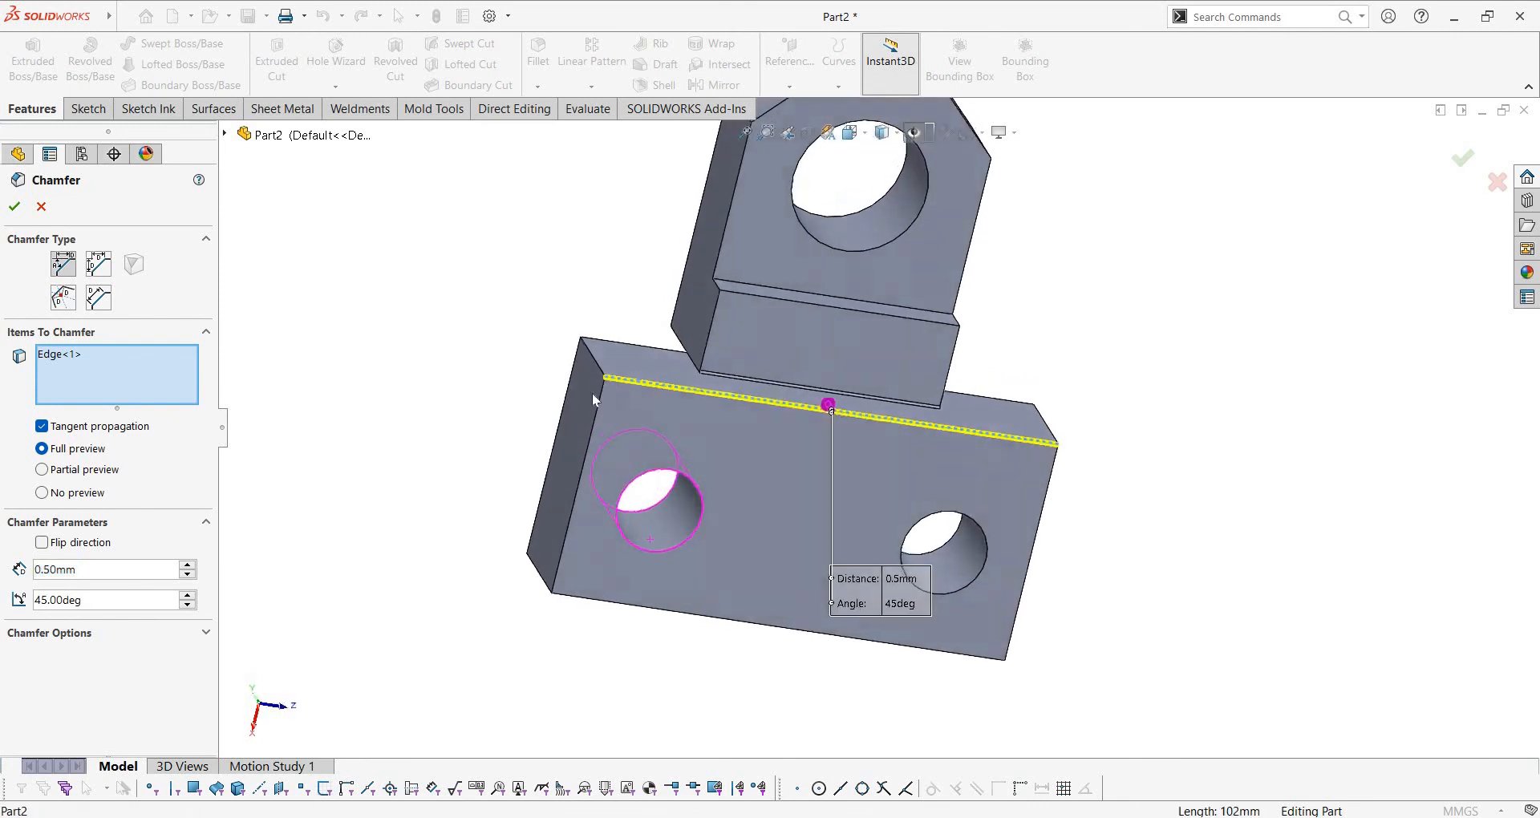
left_click(599, 401)
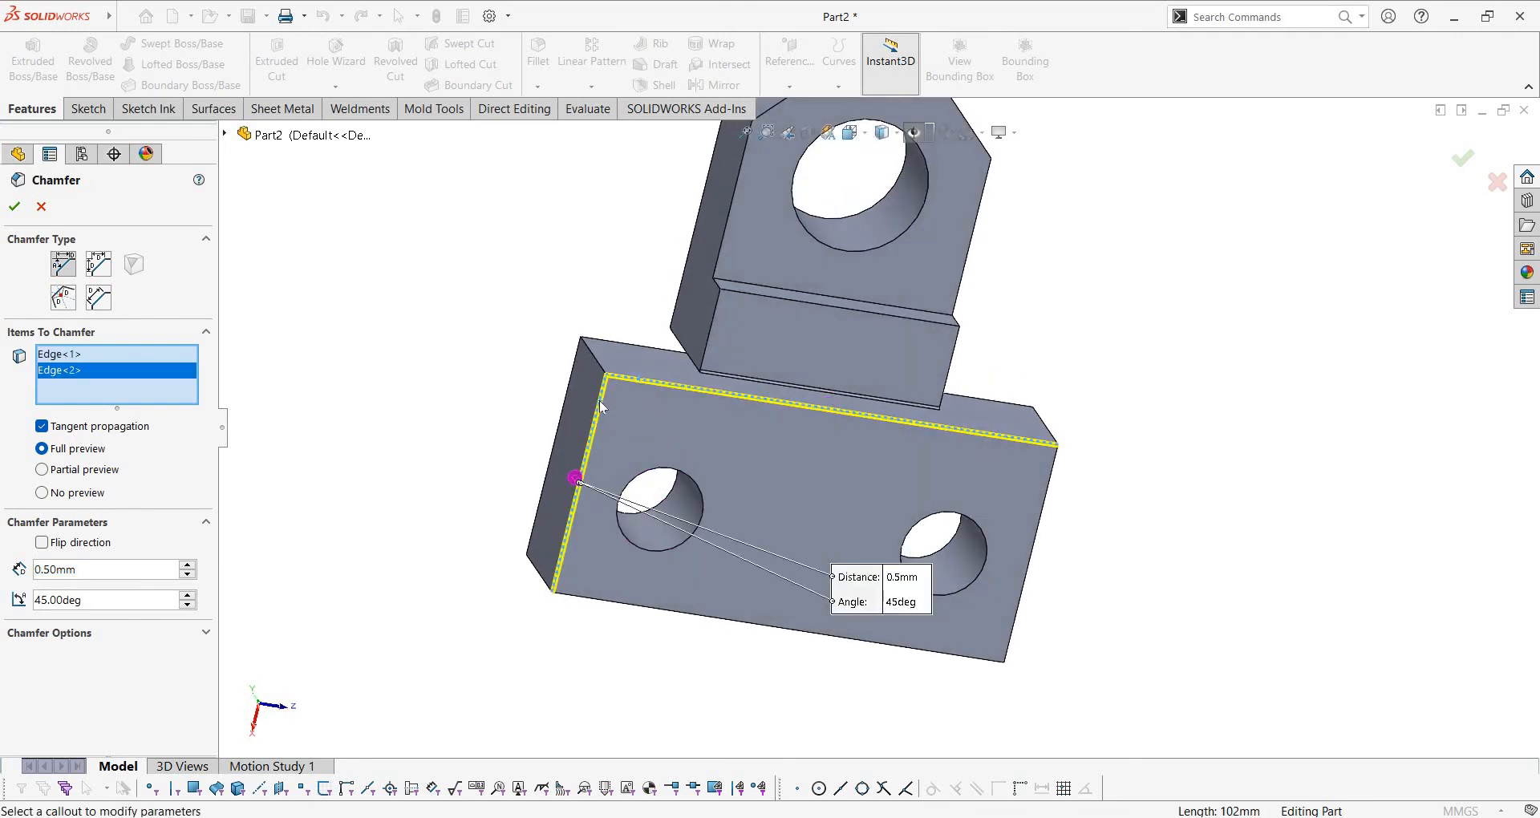
right_click(602, 406)
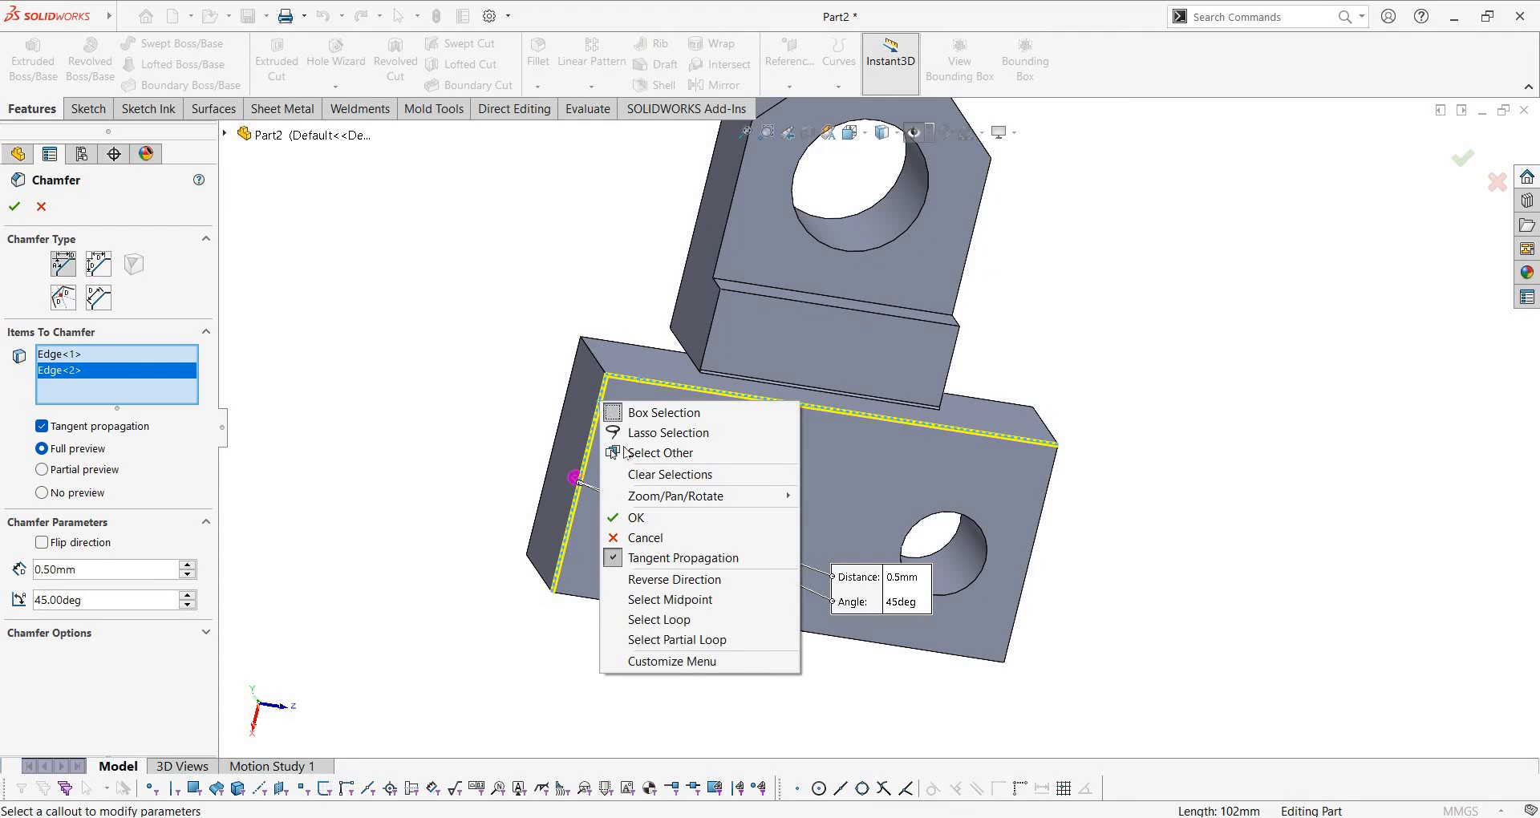
left_click(680, 620)
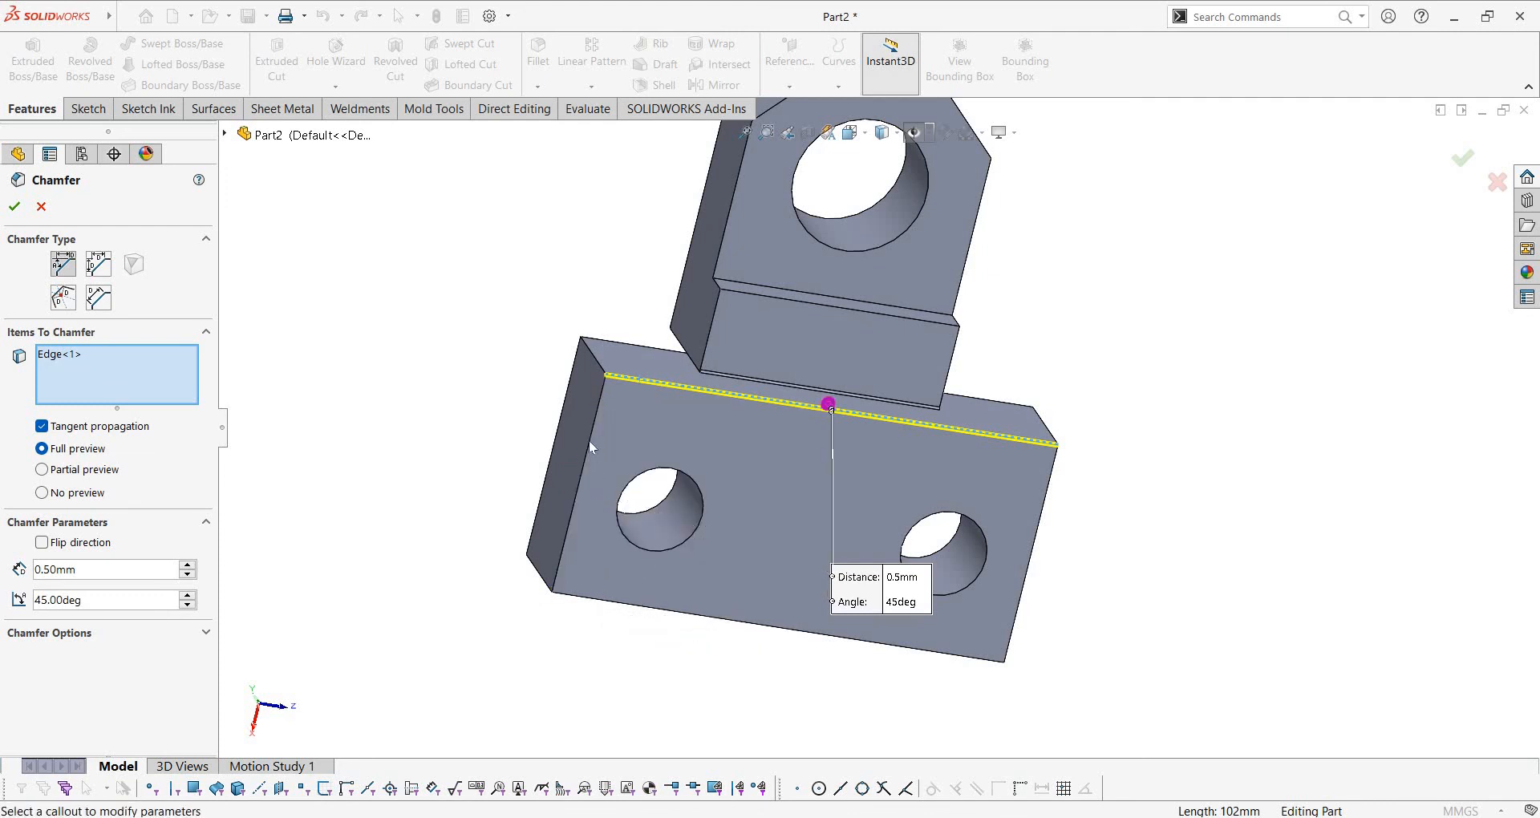
left_click(589, 446)
middle_click_drag(629, 517, 602, 346)
left_click(567, 476)
left_click(568, 491)
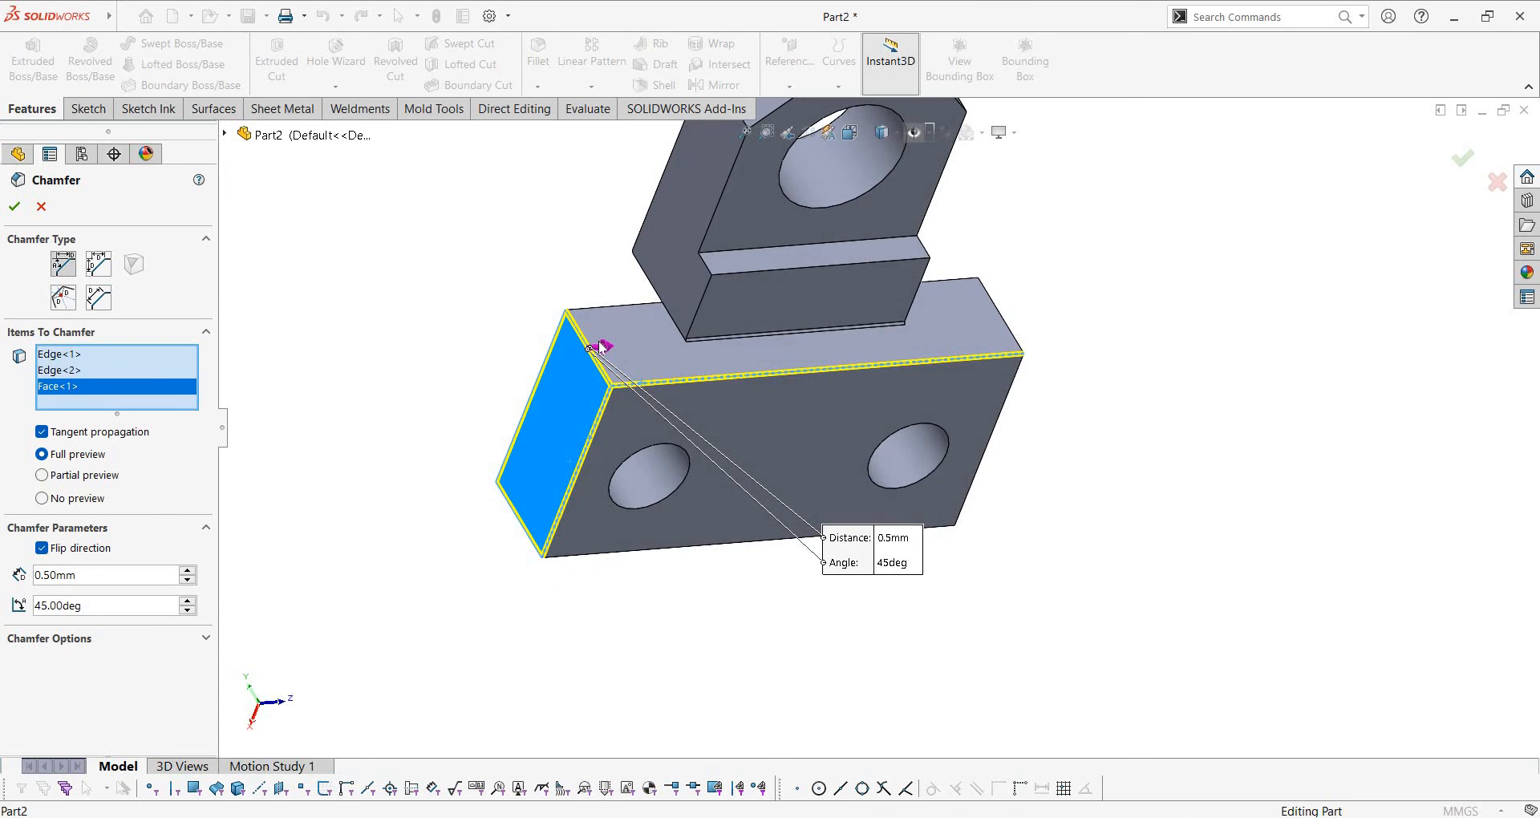
left_click(796, 365)
middle_click_drag(796, 230, 758, 377)
key("Escape")
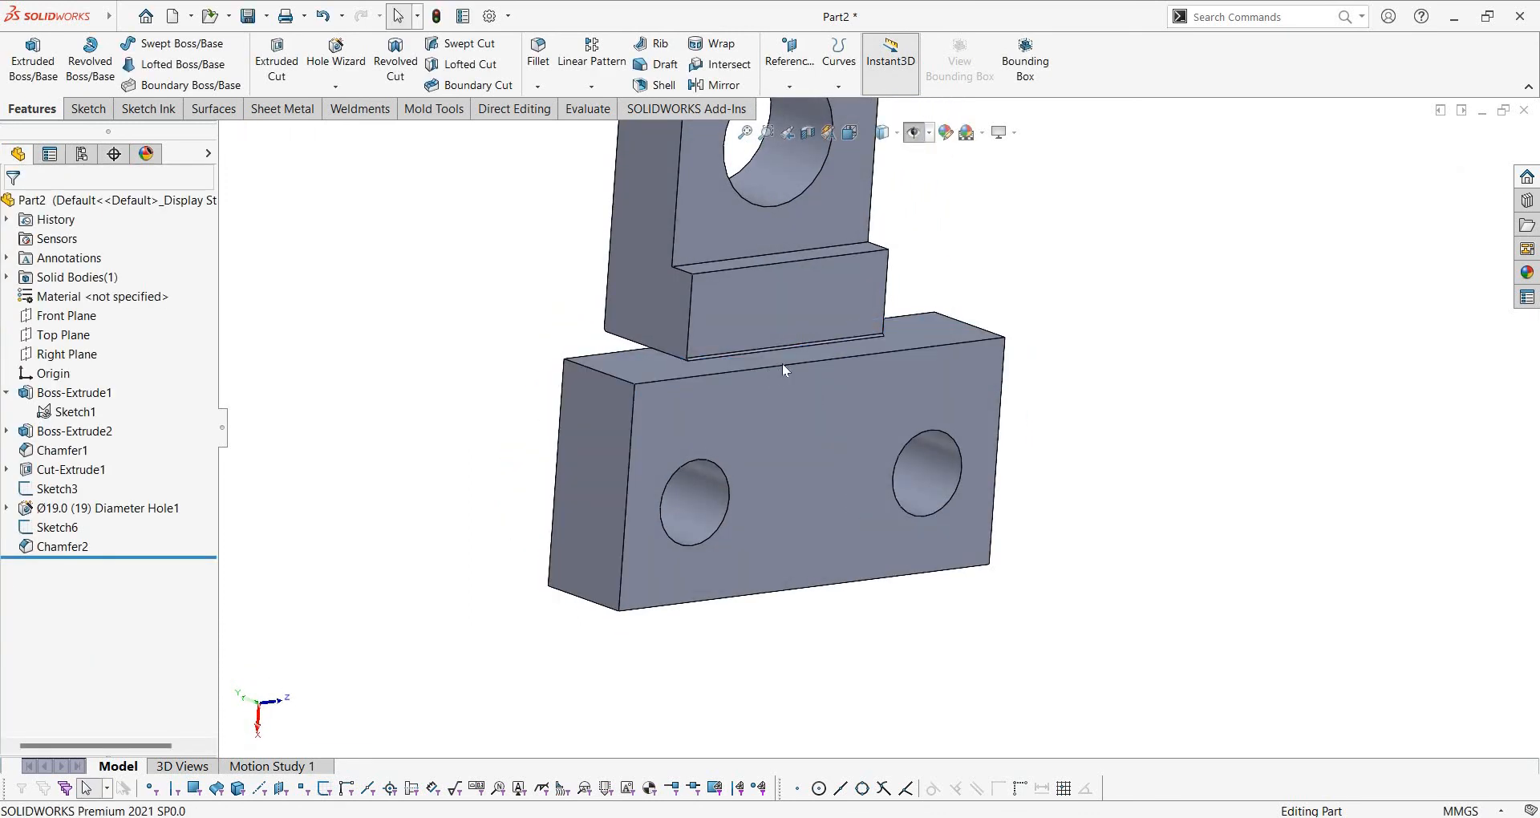
Chamfer the complete outer edge loop of the base block's large face with the two holes by 0.5 mm at 45 degrees
right_click(783, 366)
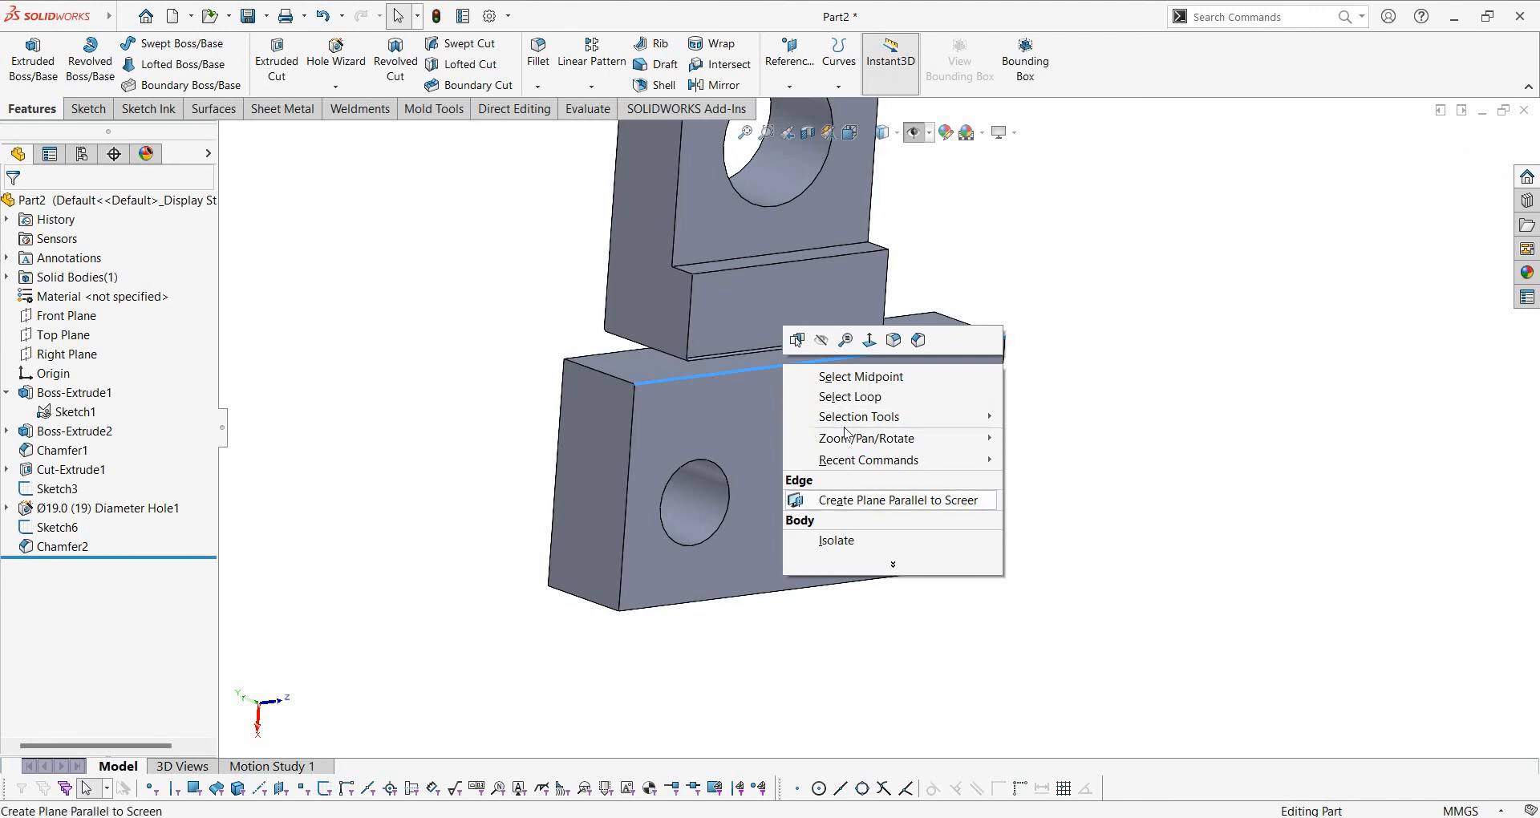
left_click(879, 401)
middle_click_drag(823, 463, 766, 240)
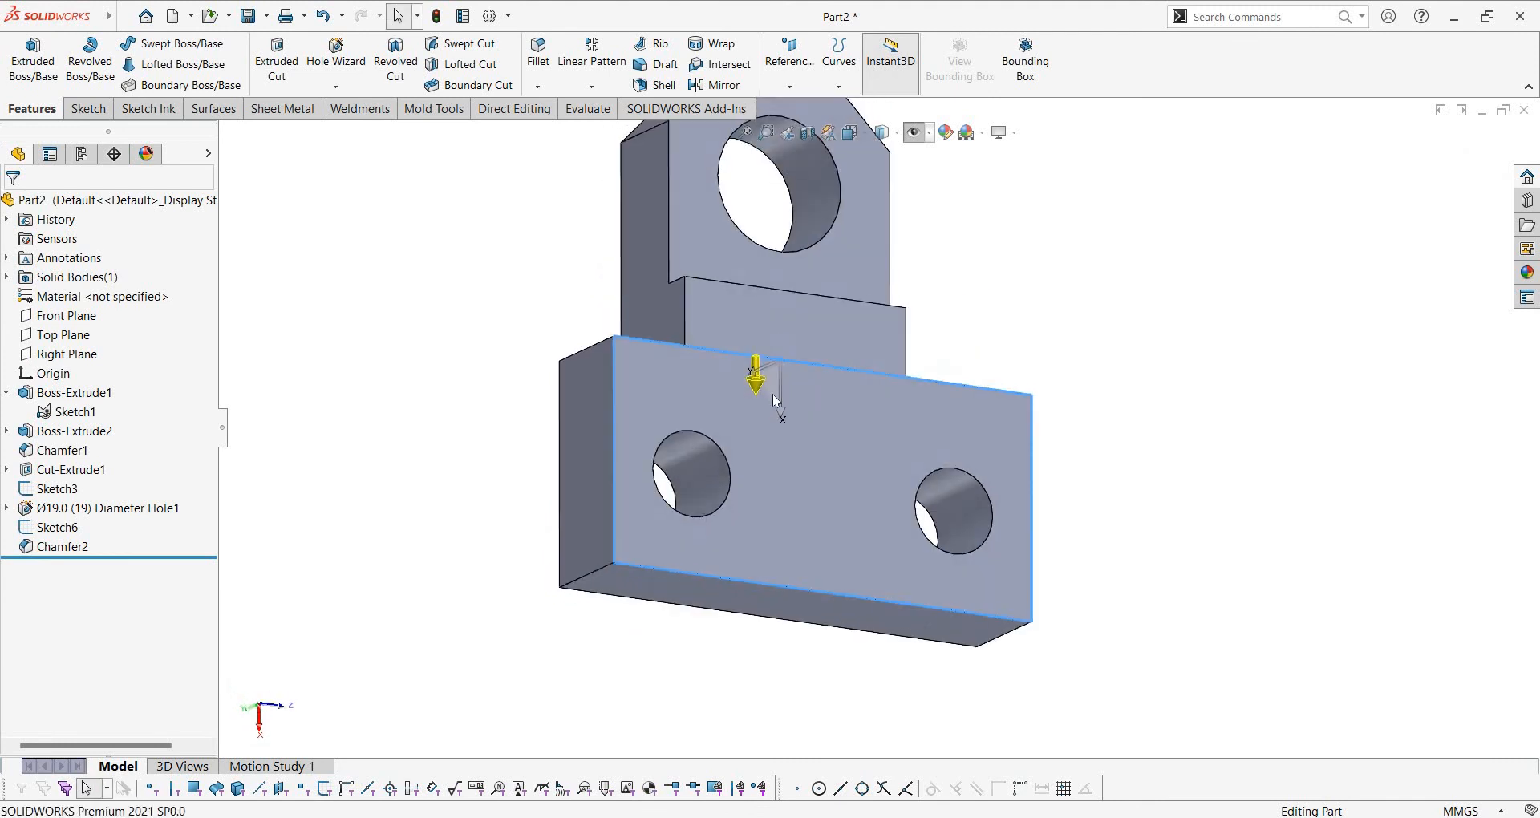
middle_click_drag(773, 399, 804, 376)
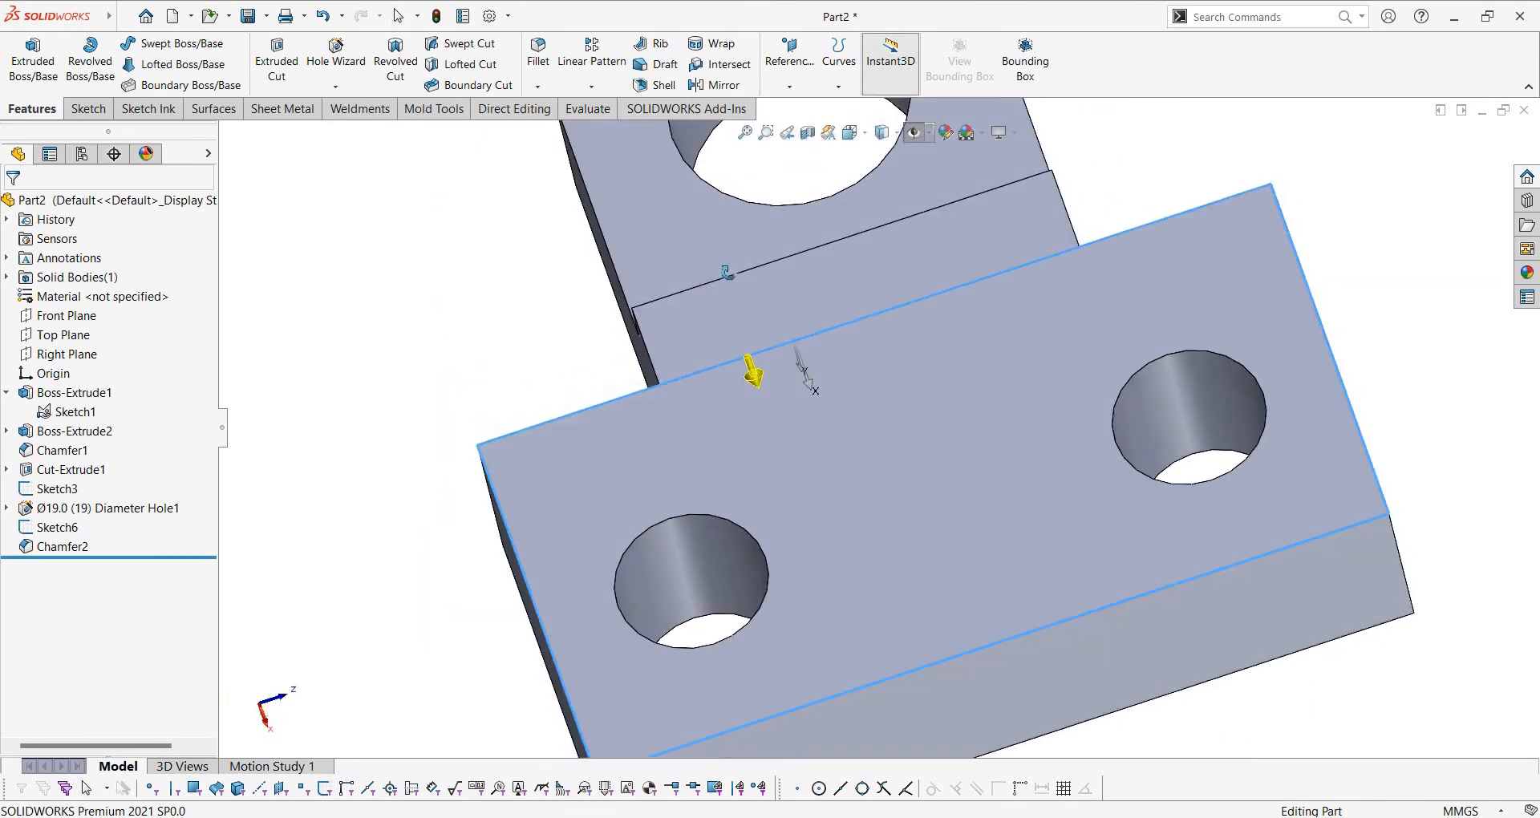
middle_click_drag(727, 274, 757, 250)
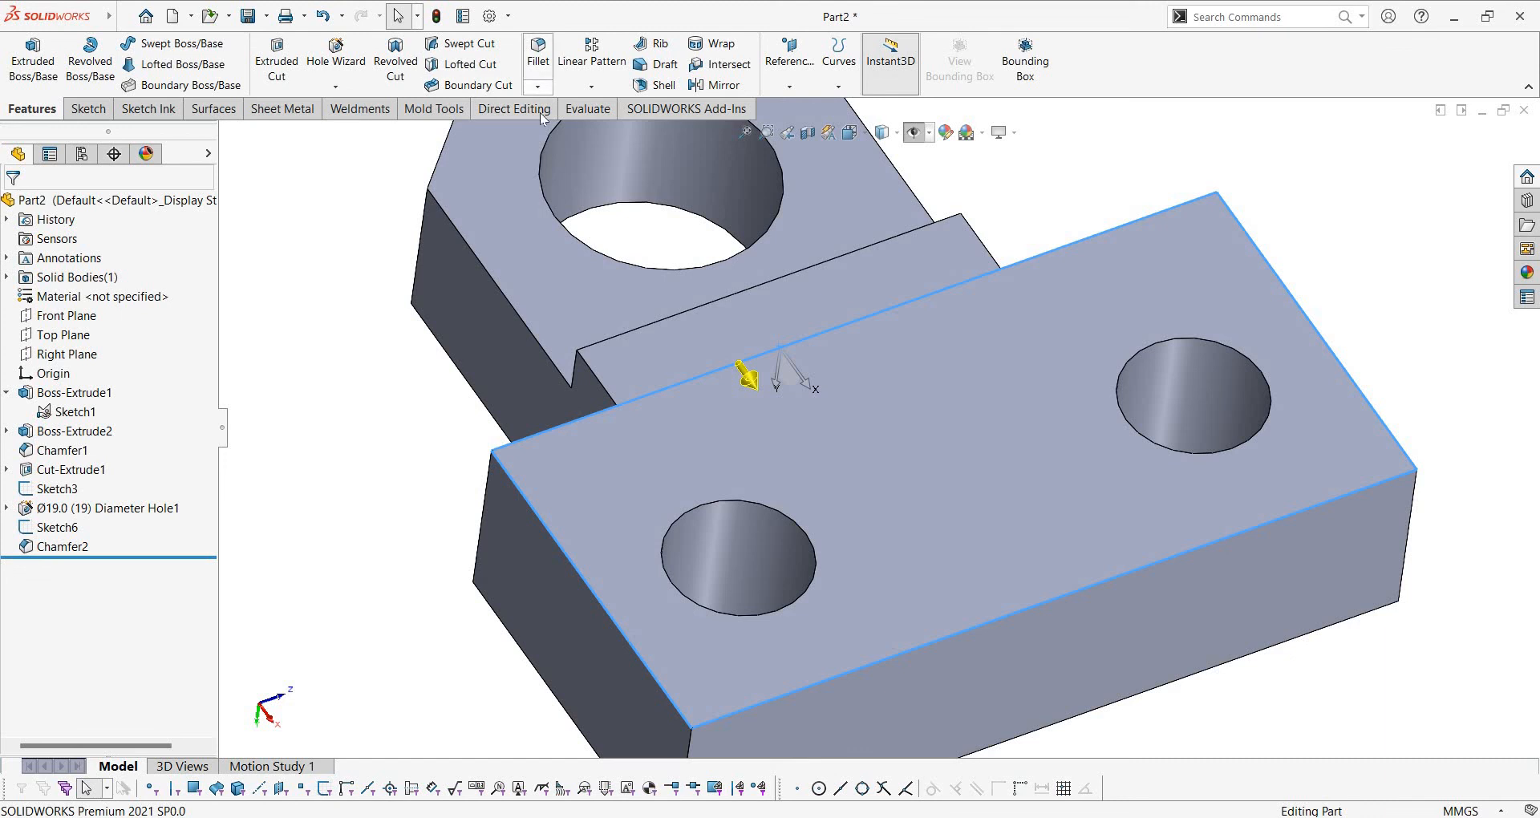
left_click(538, 87)
left_click(565, 127)
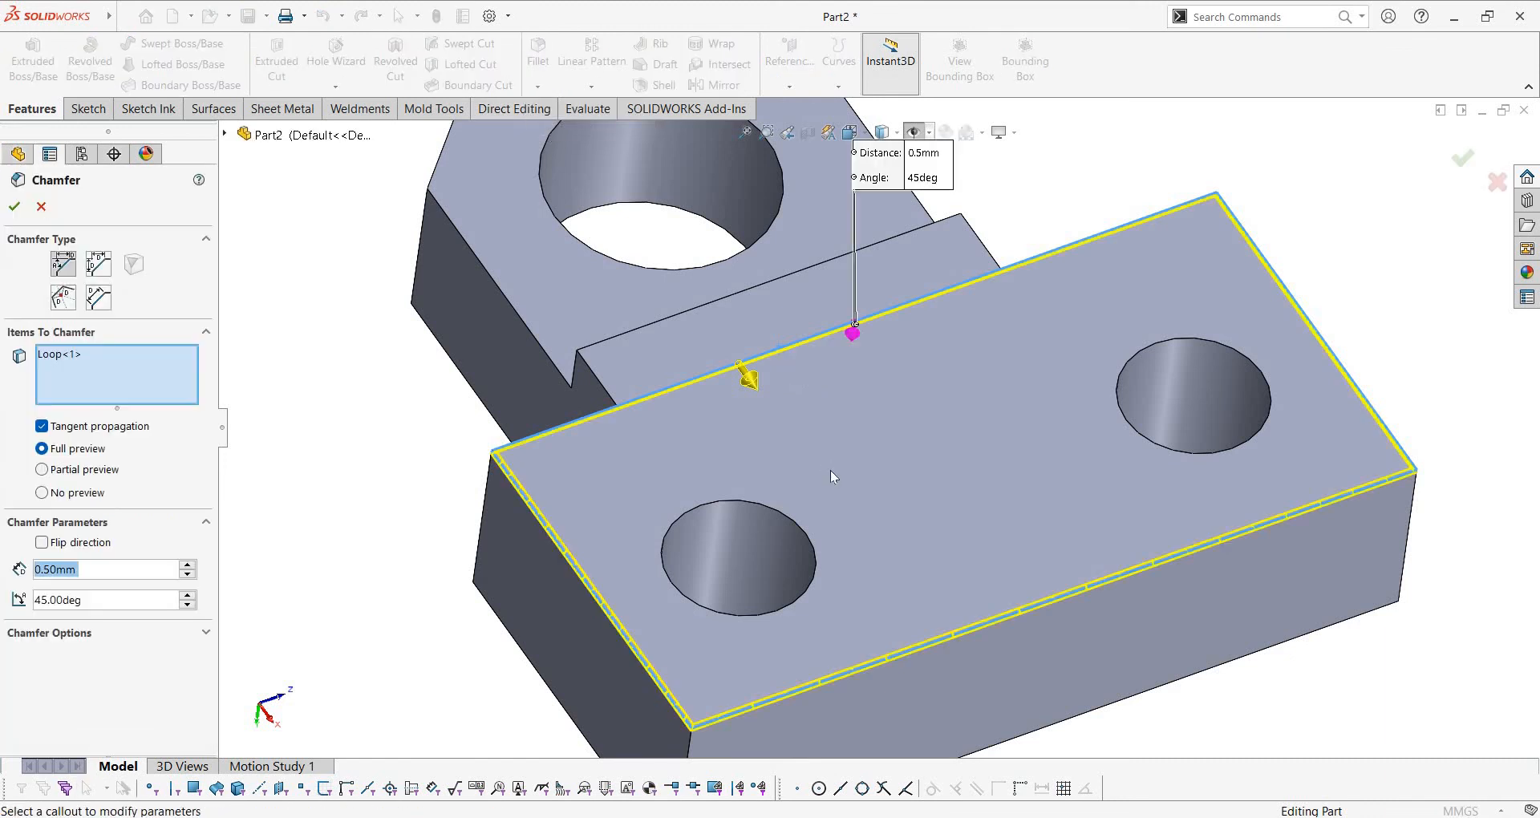
key("Return")
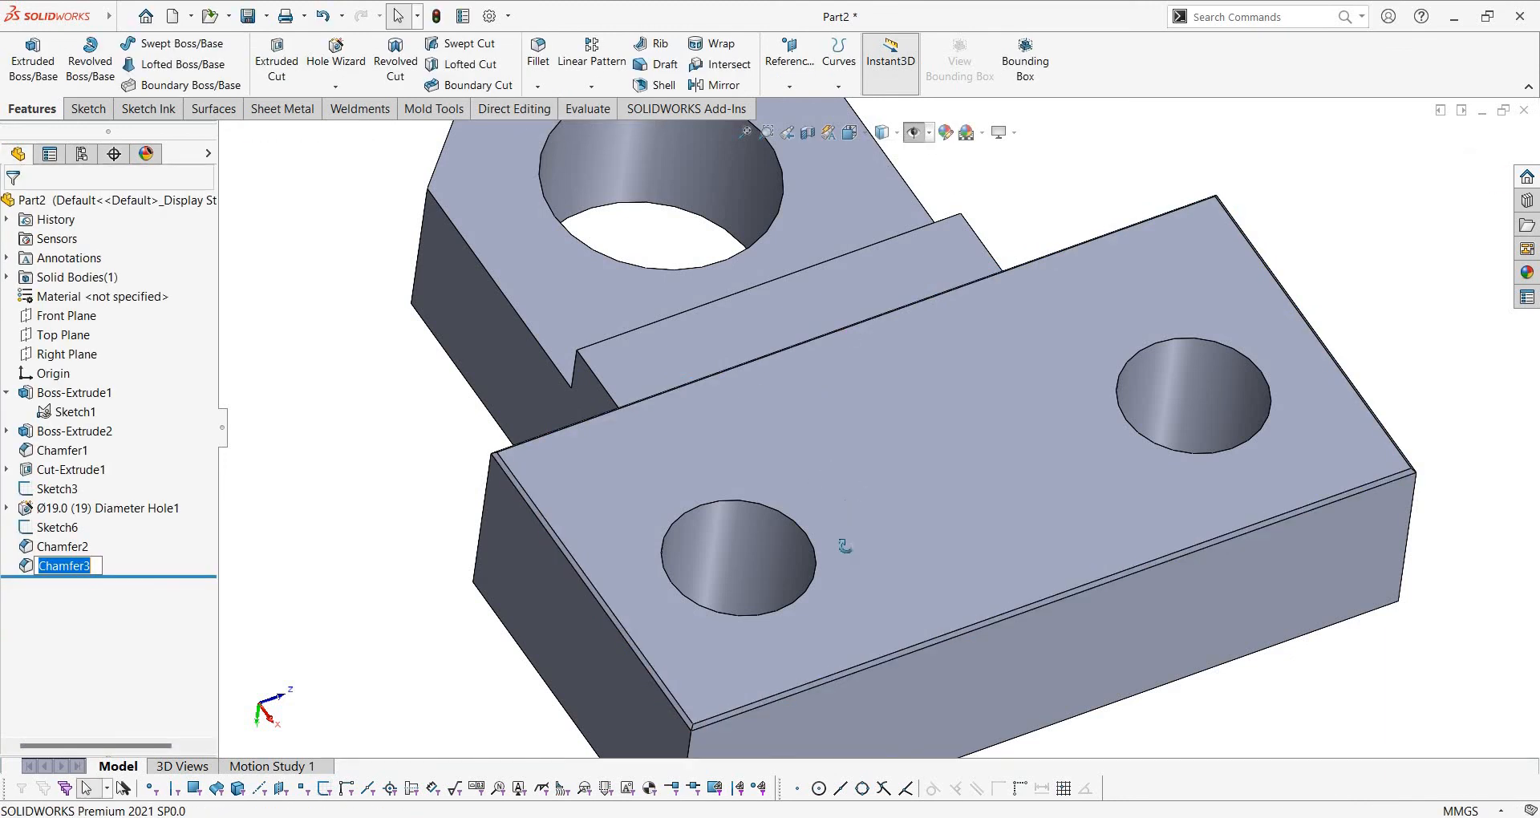